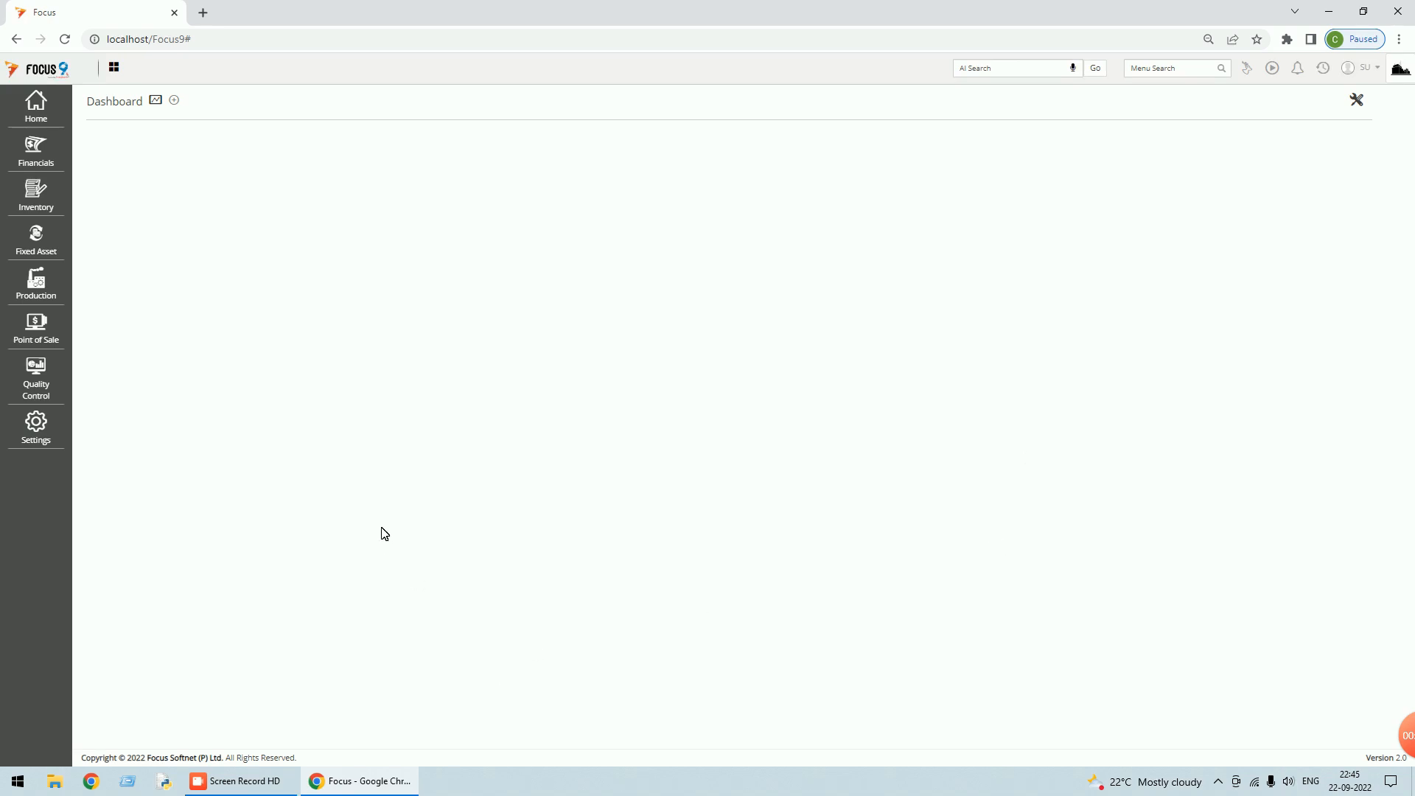
Open the Item master to review the existing items with their types and valuation methods, and close it.
{"action": "left_click", "coordinate": [41, 111]}
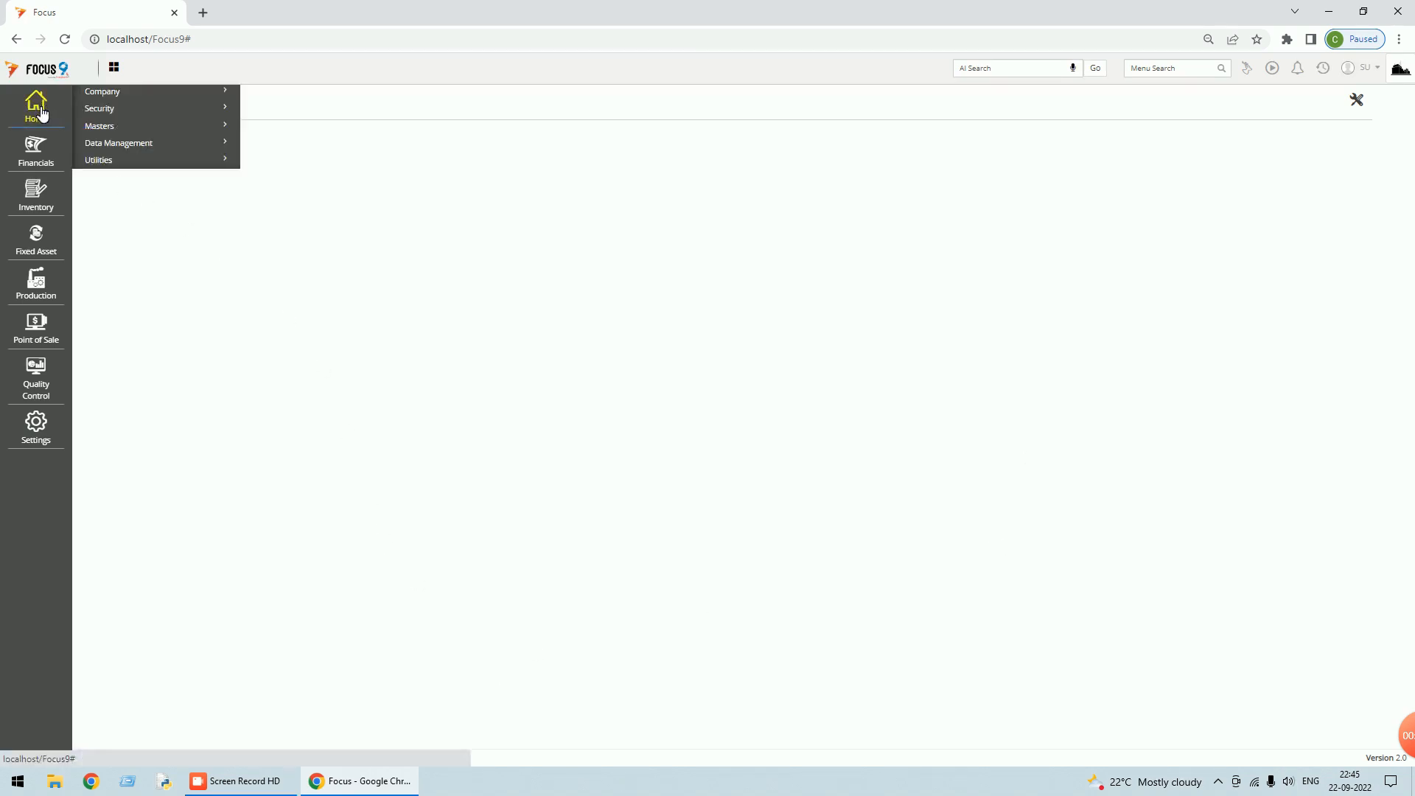
{"action": "left_click", "coordinate": [101, 128]}
{"action": "left_click", "coordinate": [112, 182]}
{"action": "left_click", "coordinate": [114, 204]}
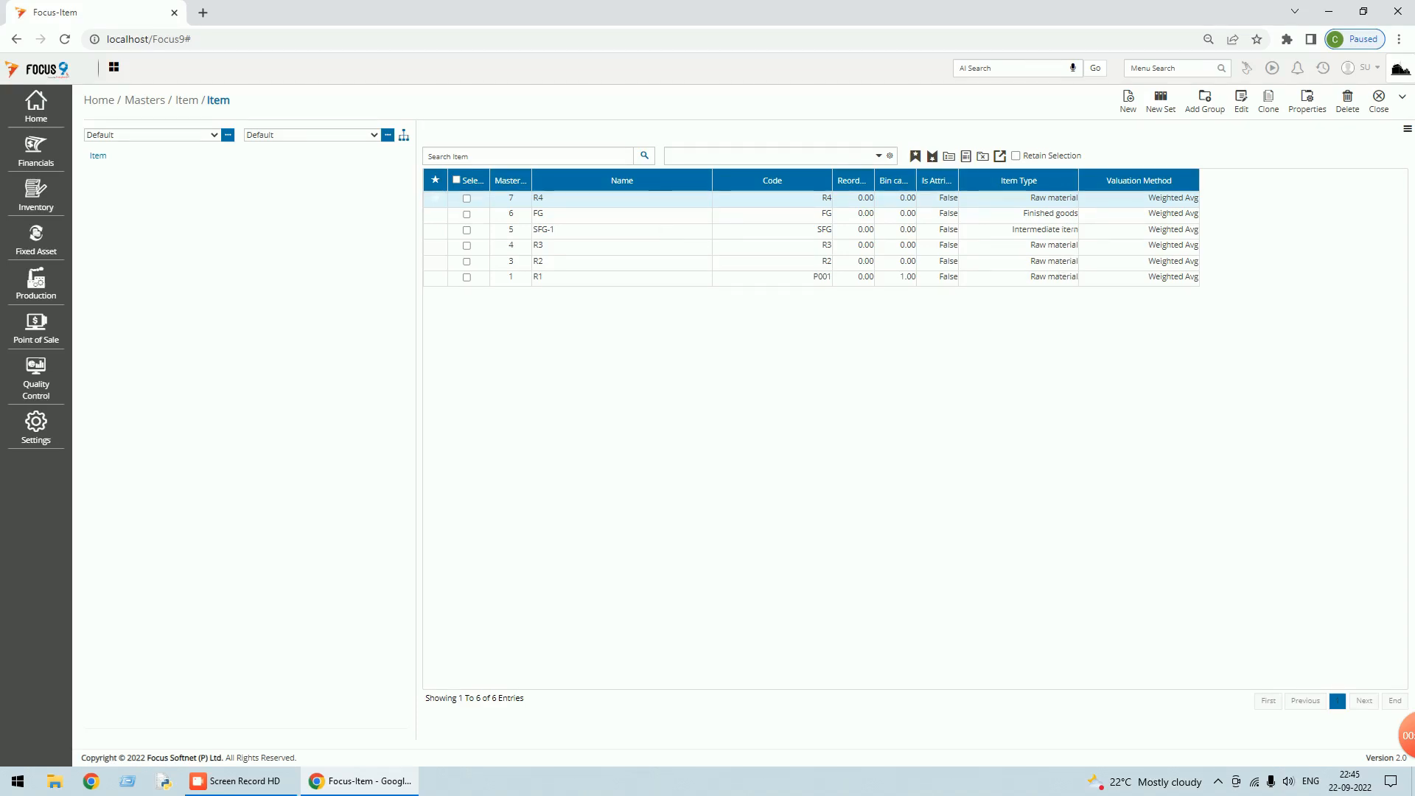
{"action": "left_click_drag", "start_coordinate": [1008, 183], "coordinate": [996, 186]}
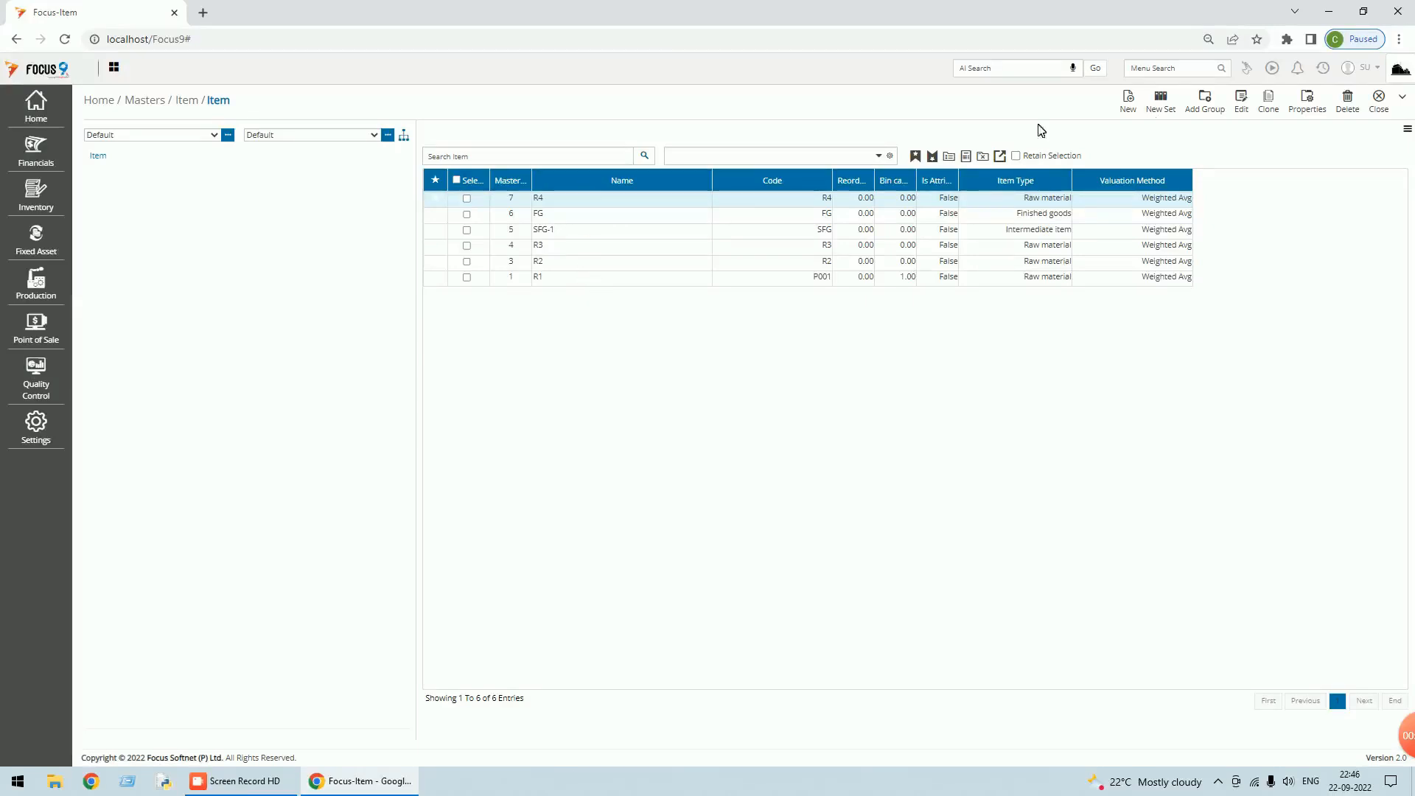
{"action": "left_click", "coordinate": [1379, 103]}
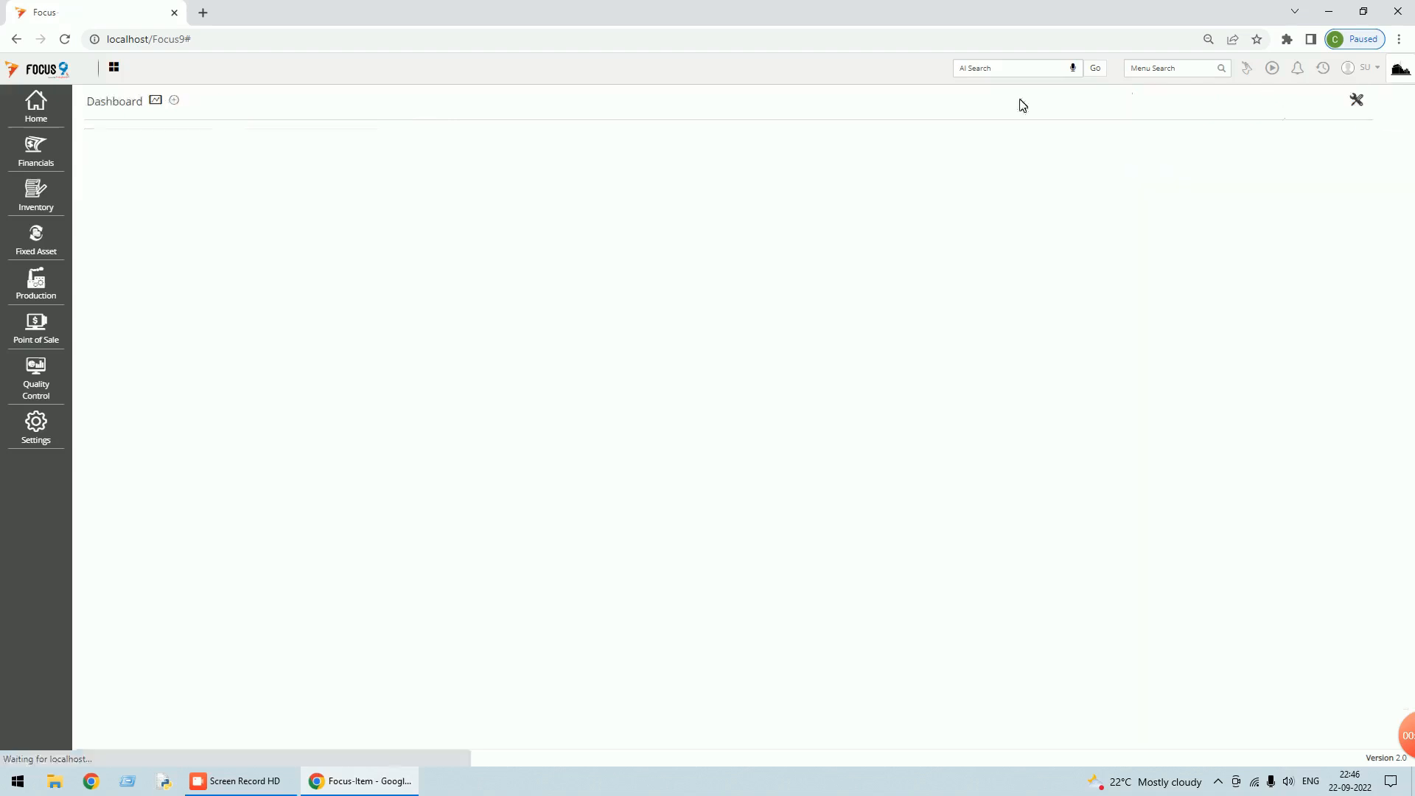
Open the item Units master to review the defined units, and close it.
{"action": "left_click", "coordinate": [36, 109]}
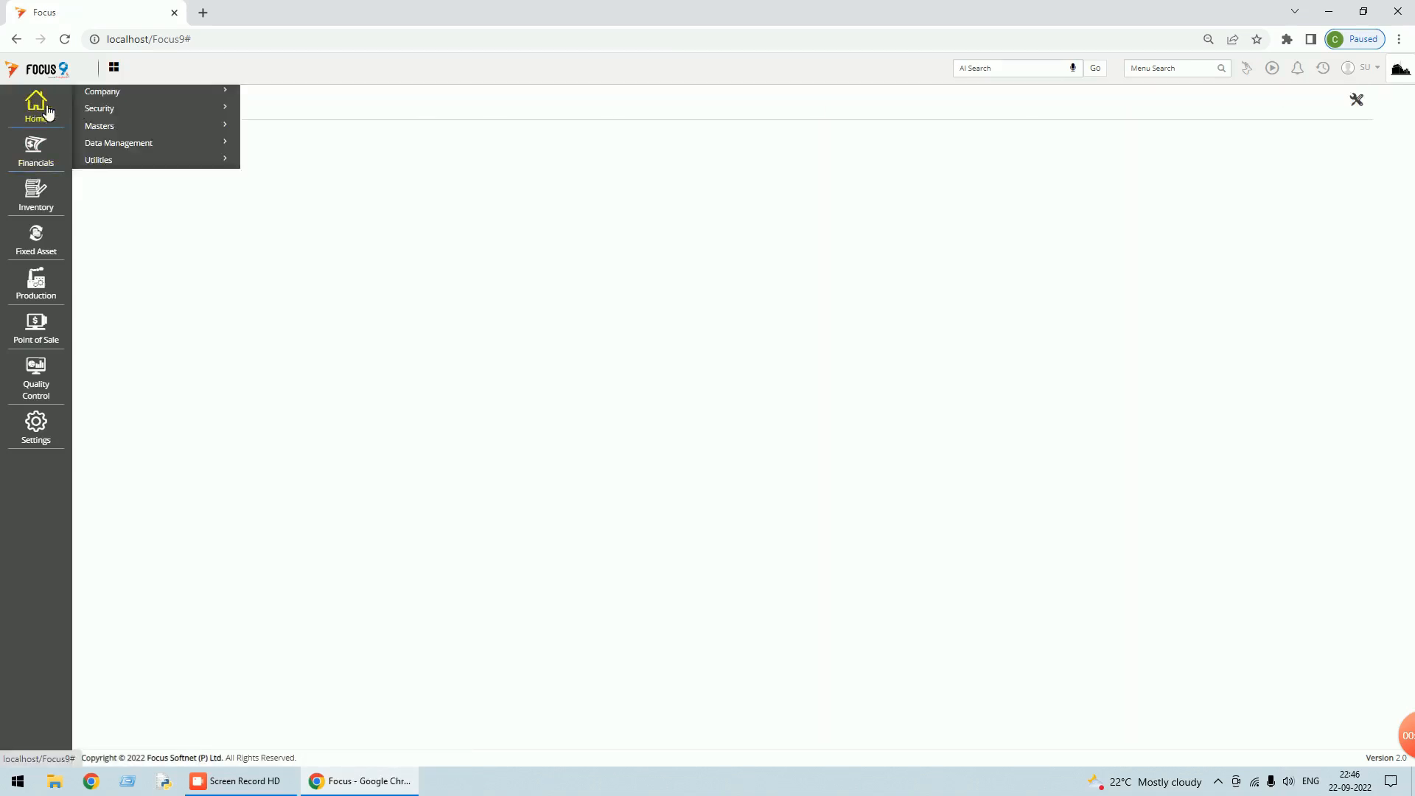
{"action": "left_click", "coordinate": [114, 129]}
{"action": "left_click", "coordinate": [107, 181]}
{"action": "left_click", "coordinate": [108, 215]}
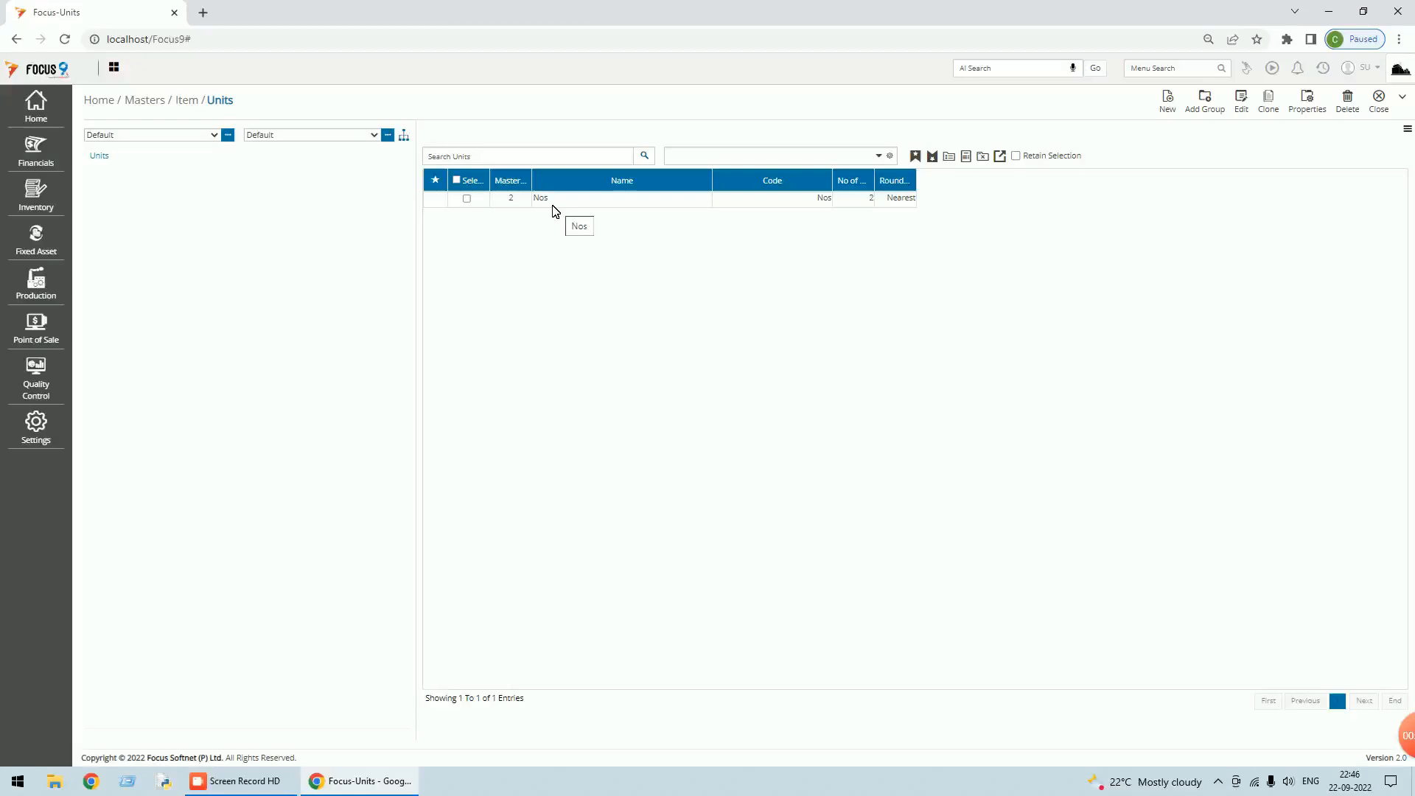
{"action": "left_click", "coordinate": [1379, 100]}
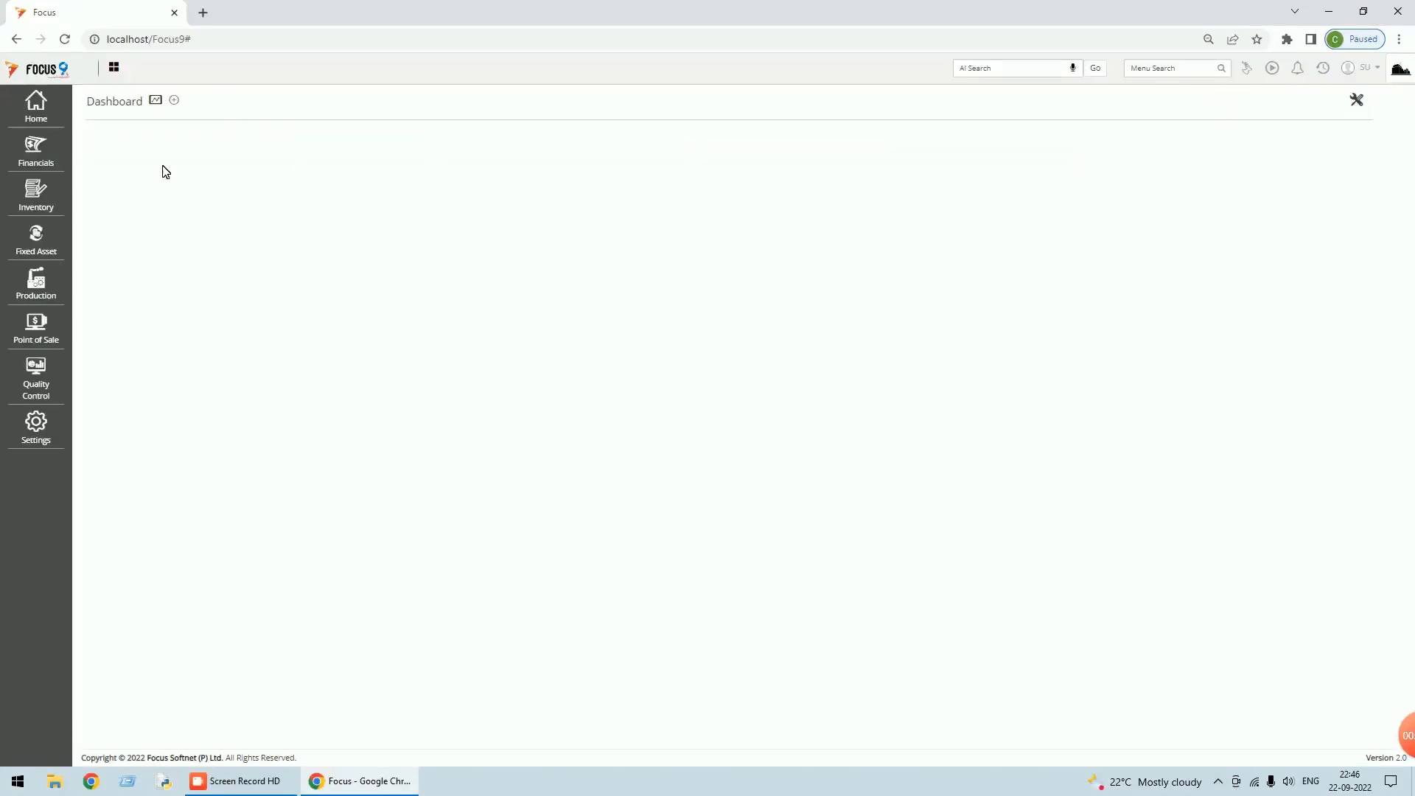
Open item R4 from the Item master, check its default unit settings and the available base unit, and close without saving.
{"action": "left_click", "coordinate": [39, 117]}
{"action": "left_click", "coordinate": [115, 130]}
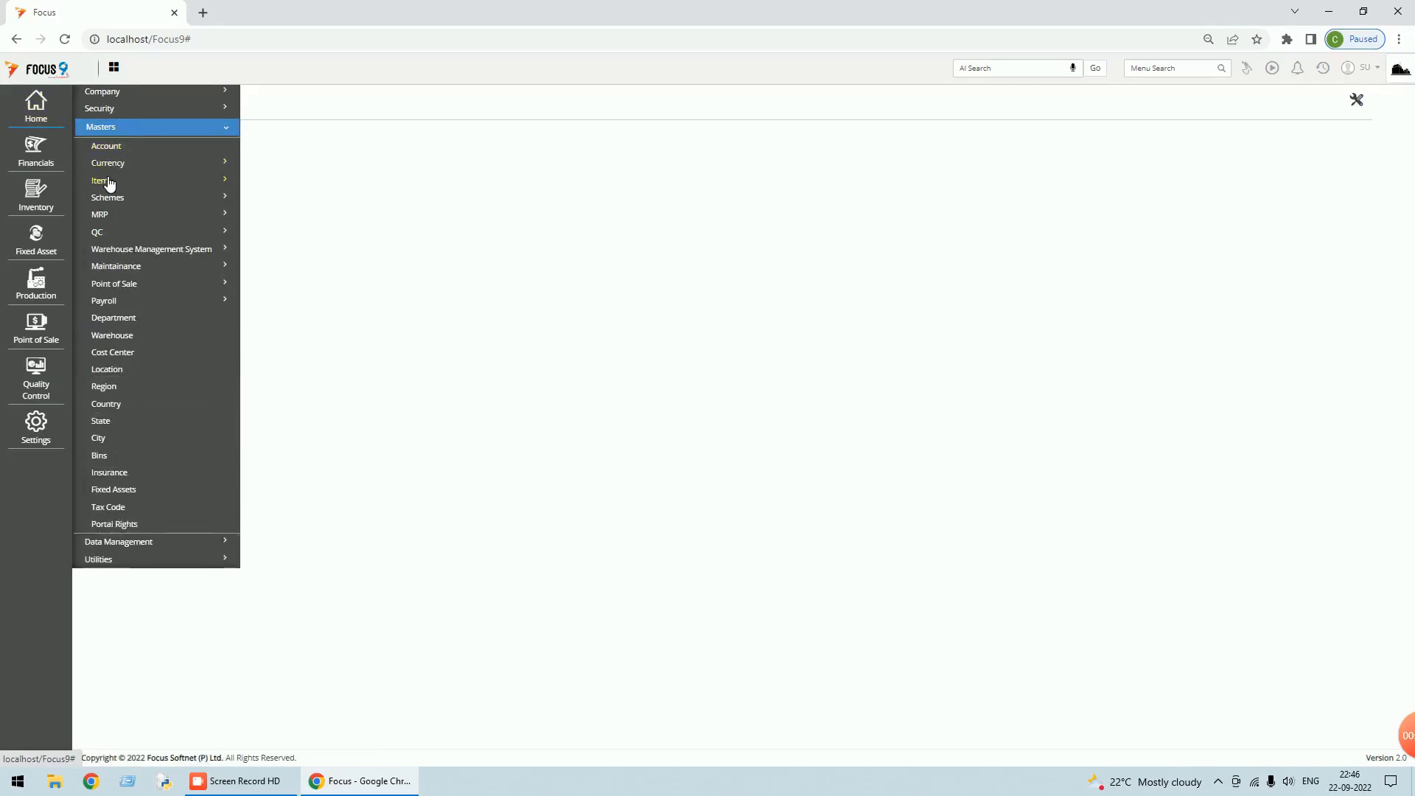
{"action": "left_click", "coordinate": [107, 180]}
{"action": "left_click", "coordinate": [107, 197]}
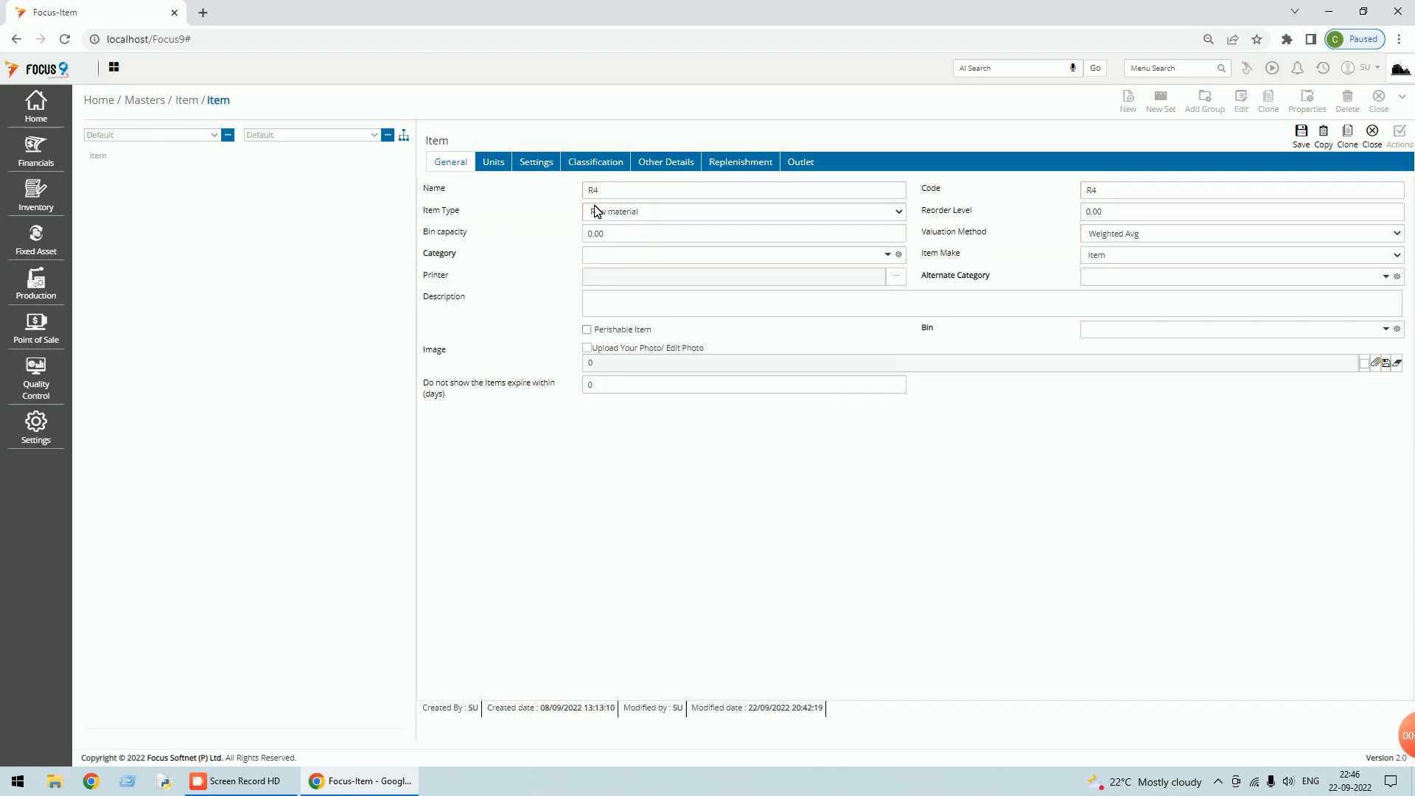
{"action": "left_click", "coordinate": [493, 163]}
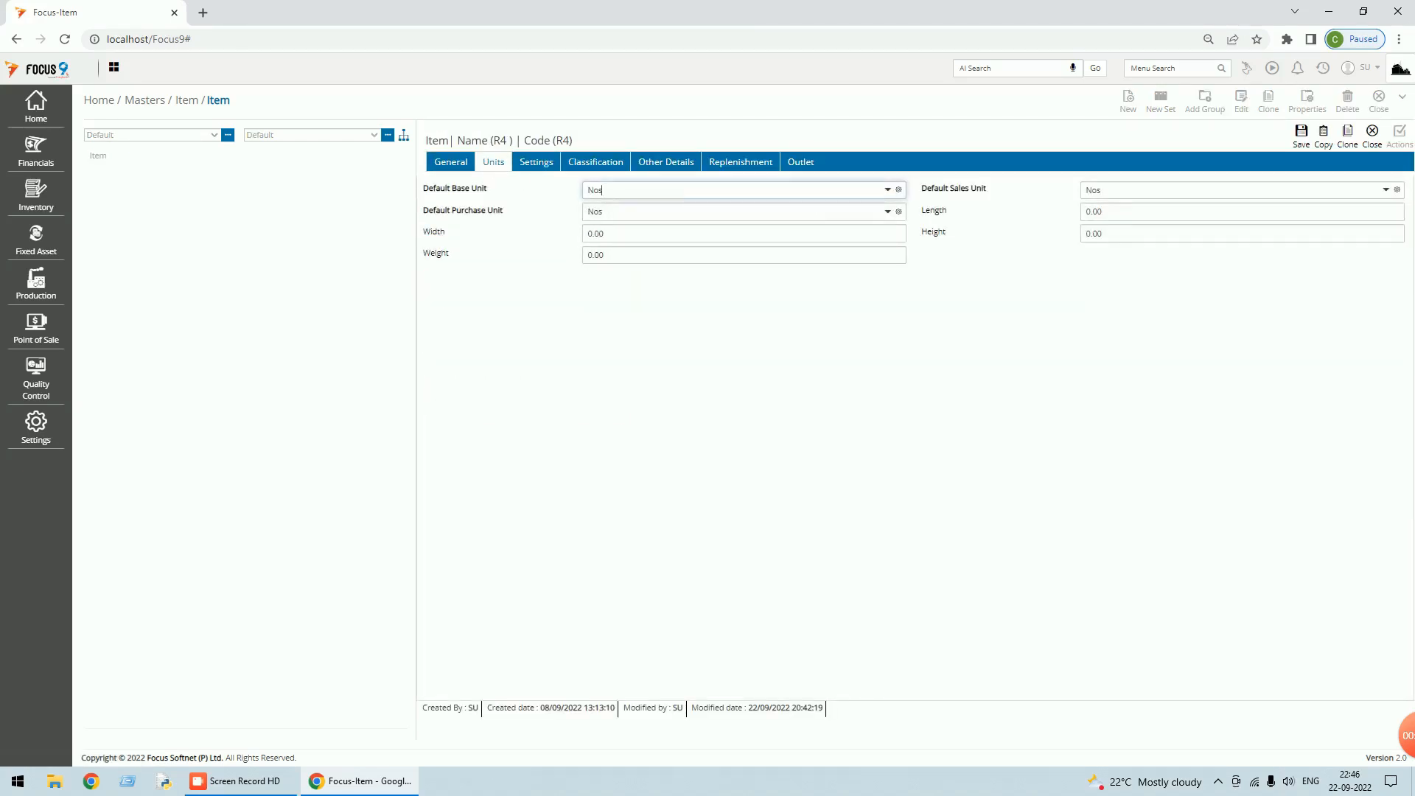
{"action": "left_click", "coordinate": [887, 190]}
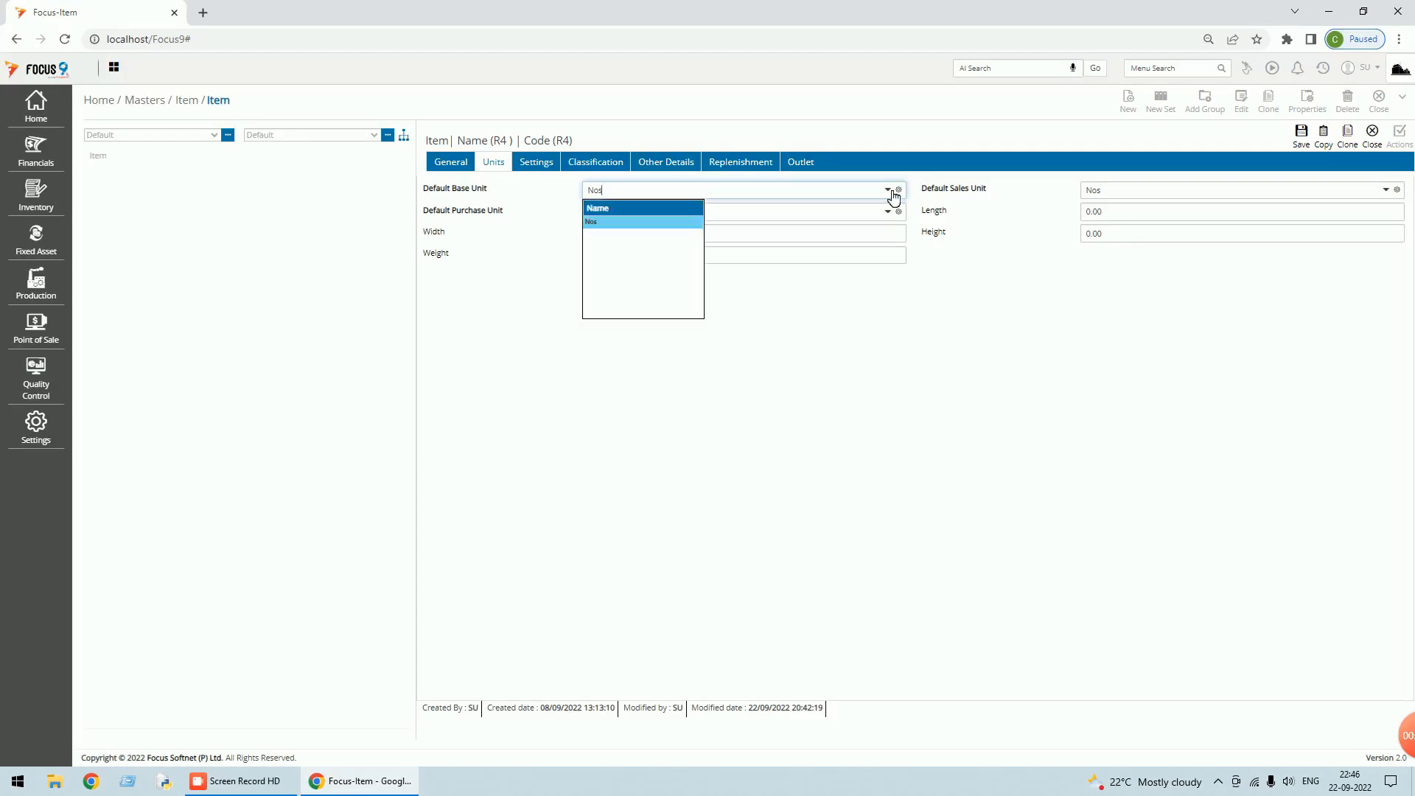
{"action": "left_click", "coordinate": [610, 222]}
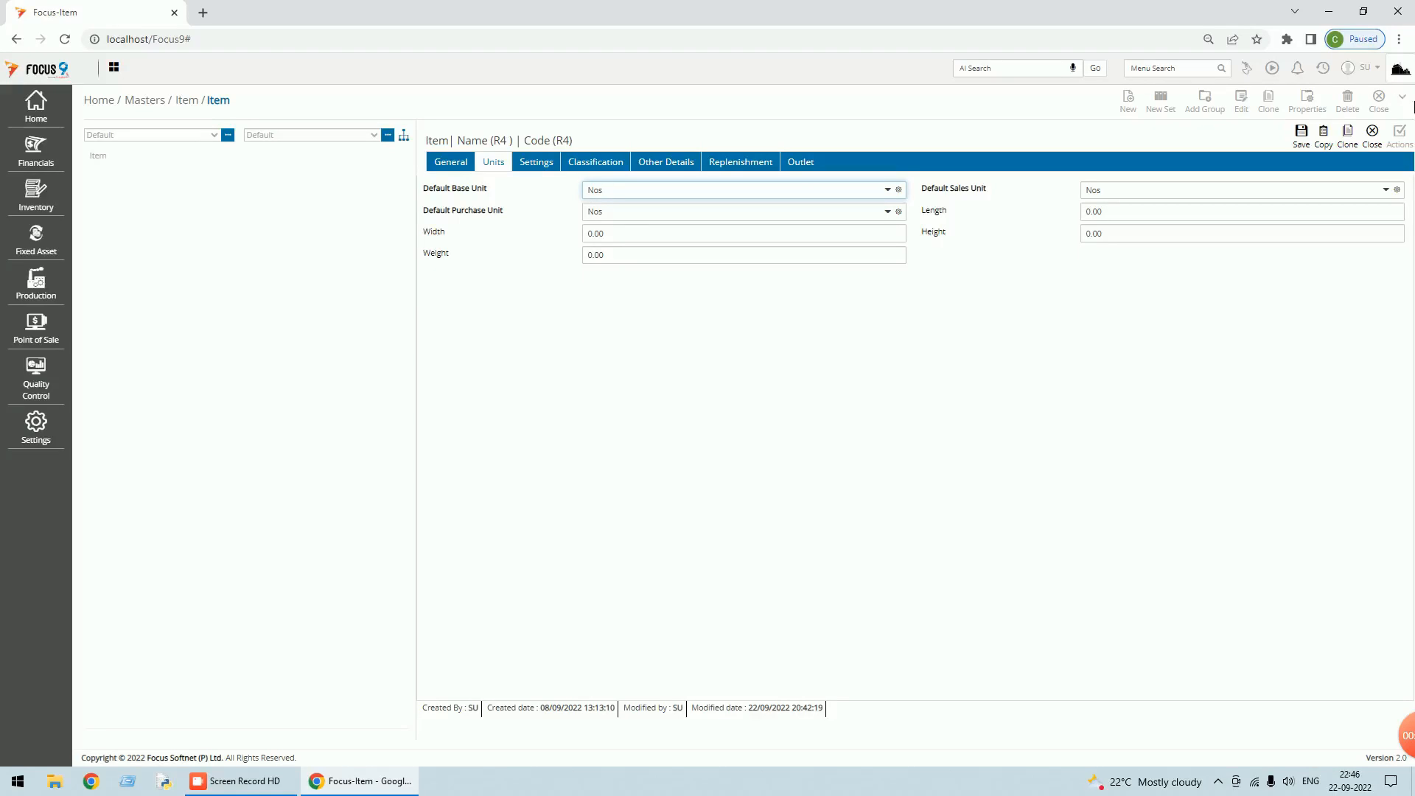
{"action": "left_click", "coordinate": [1373, 138]}
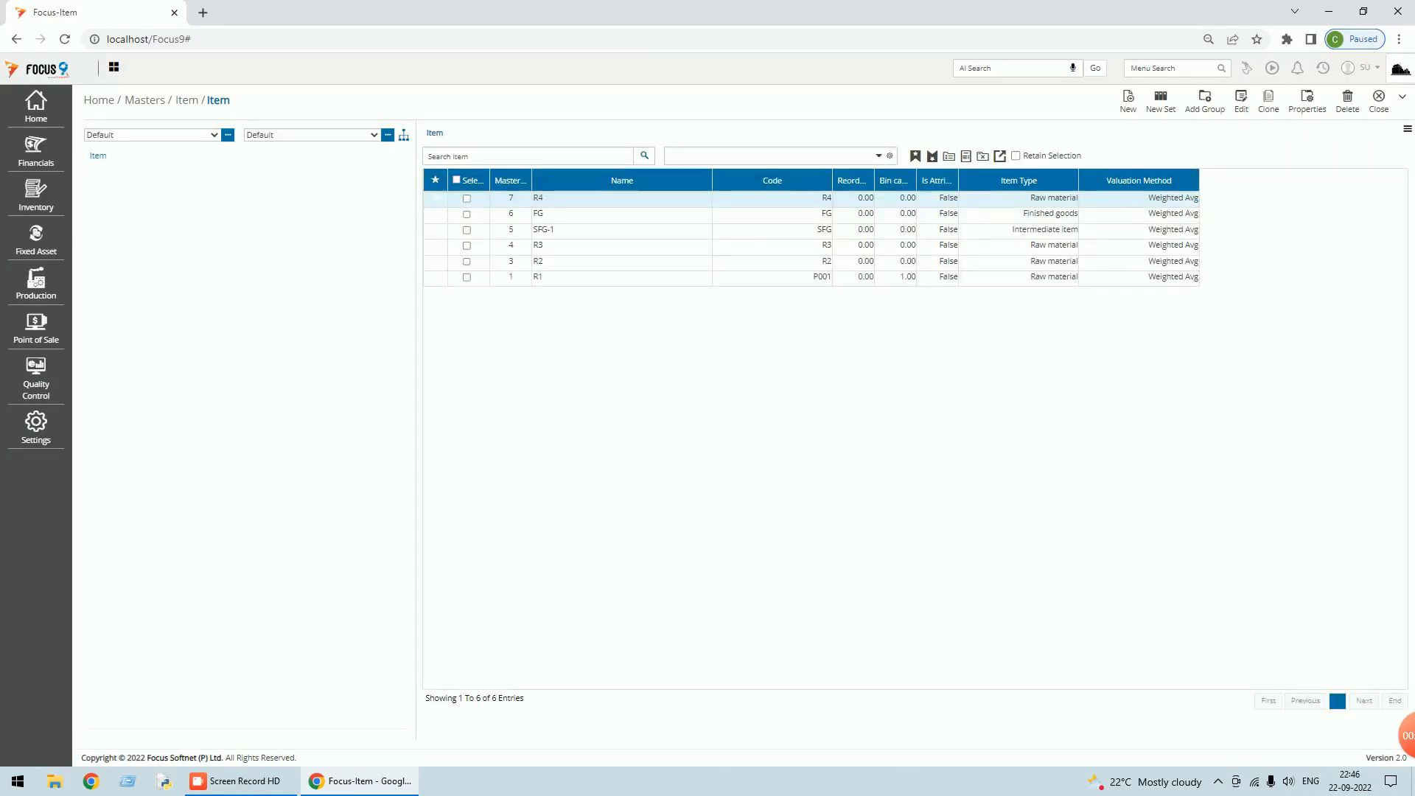
{"action": "left_click", "coordinate": [1377, 110]}
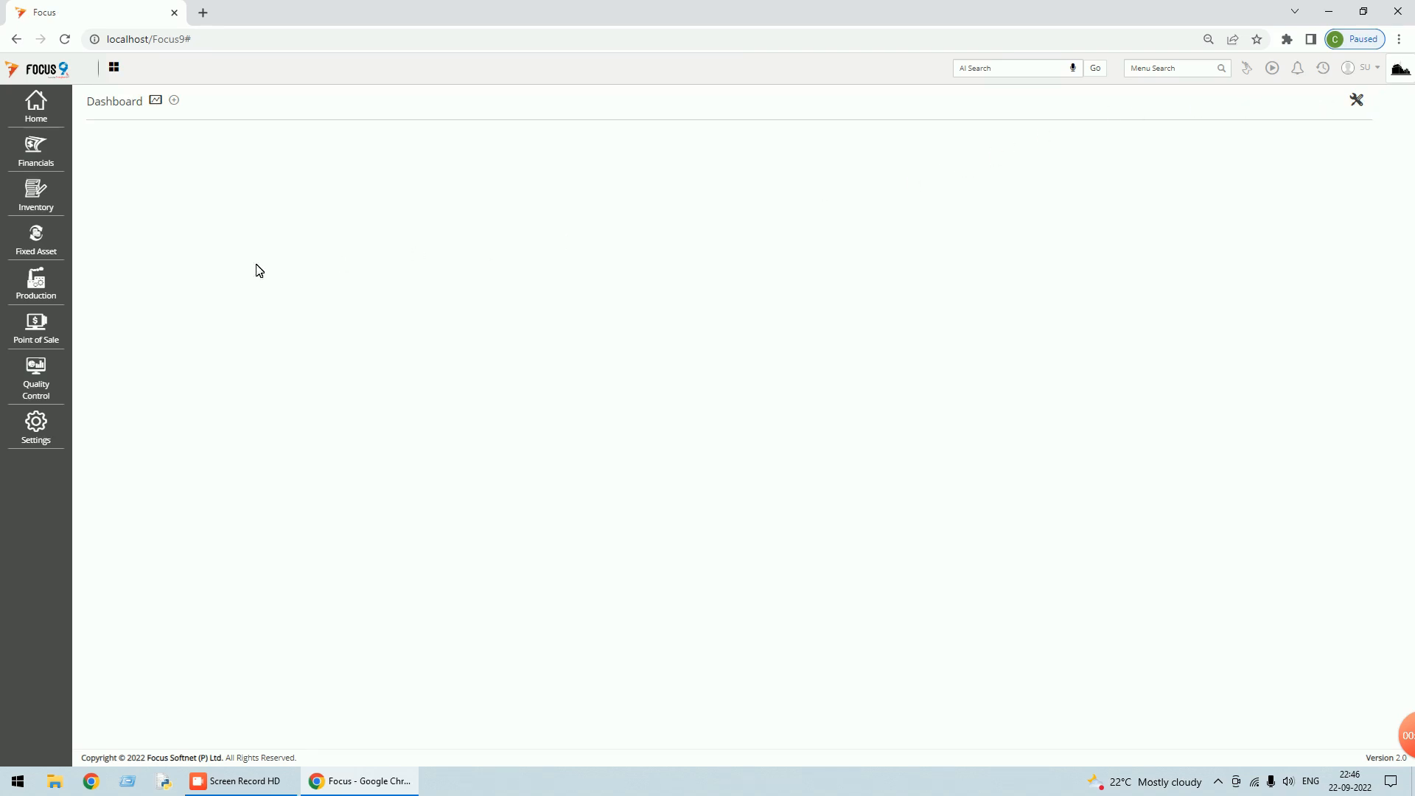
Open the existing FG bill of material from the production transactions.
{"action": "left_click", "coordinate": [36, 284]}
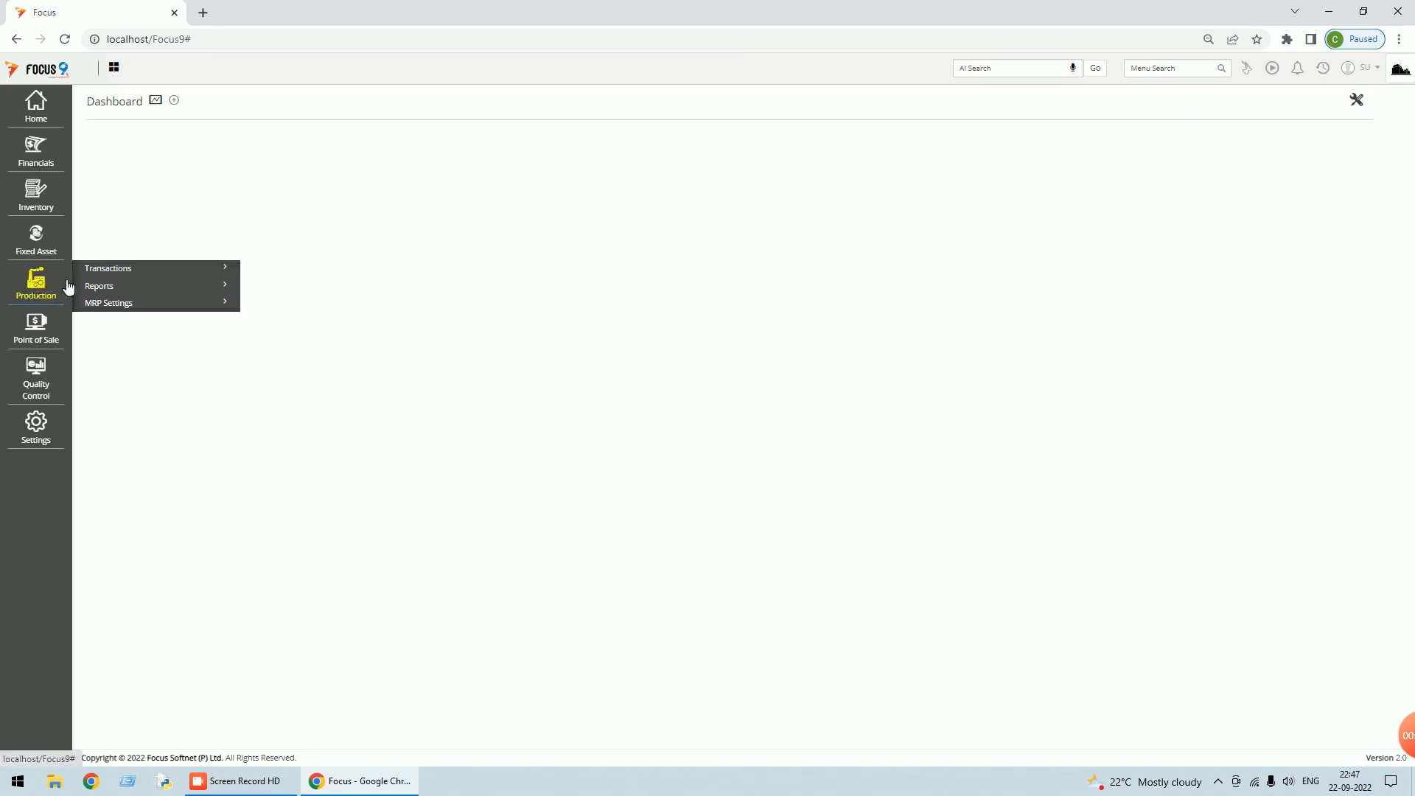
{"action": "left_click", "coordinate": [135, 271]}
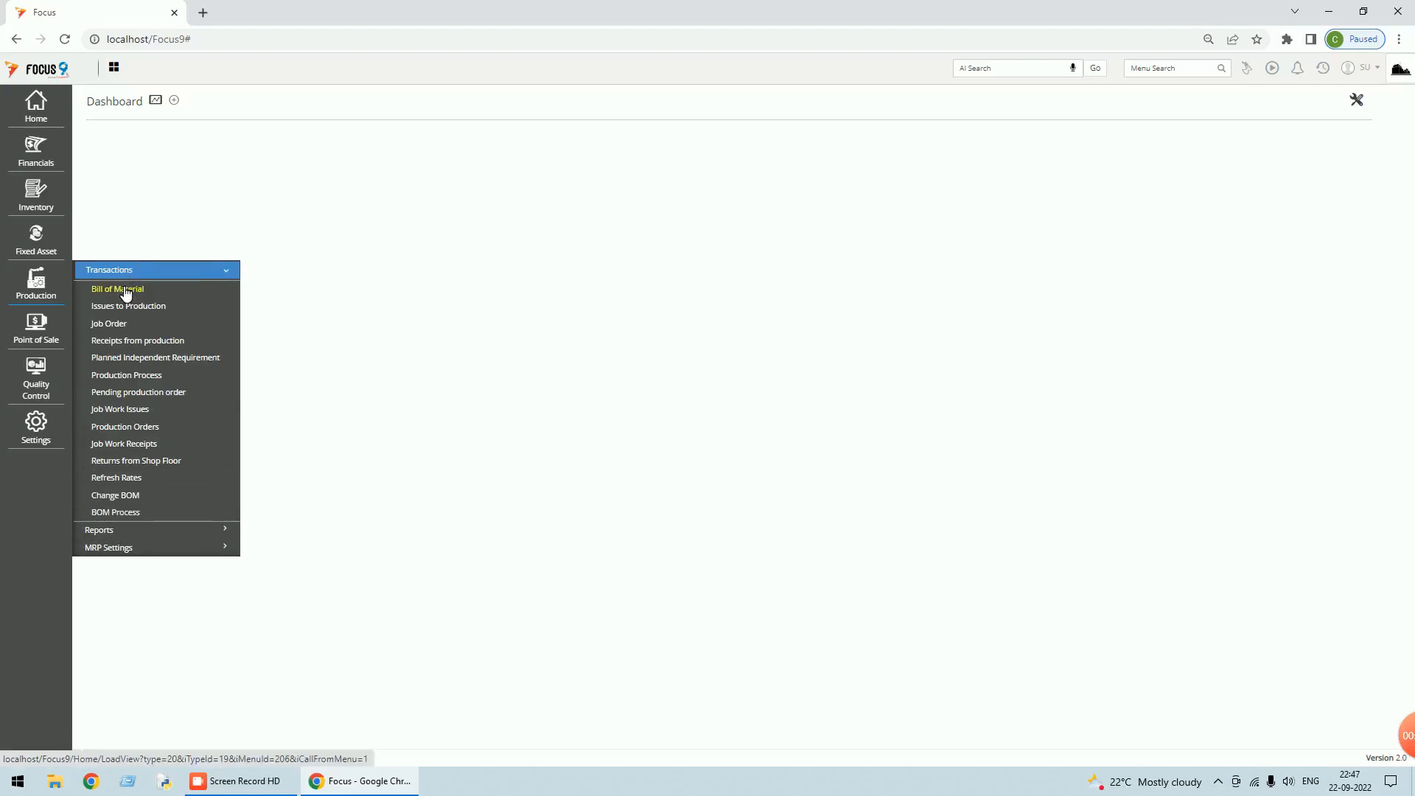
{"action": "left_click", "coordinate": [125, 289]}
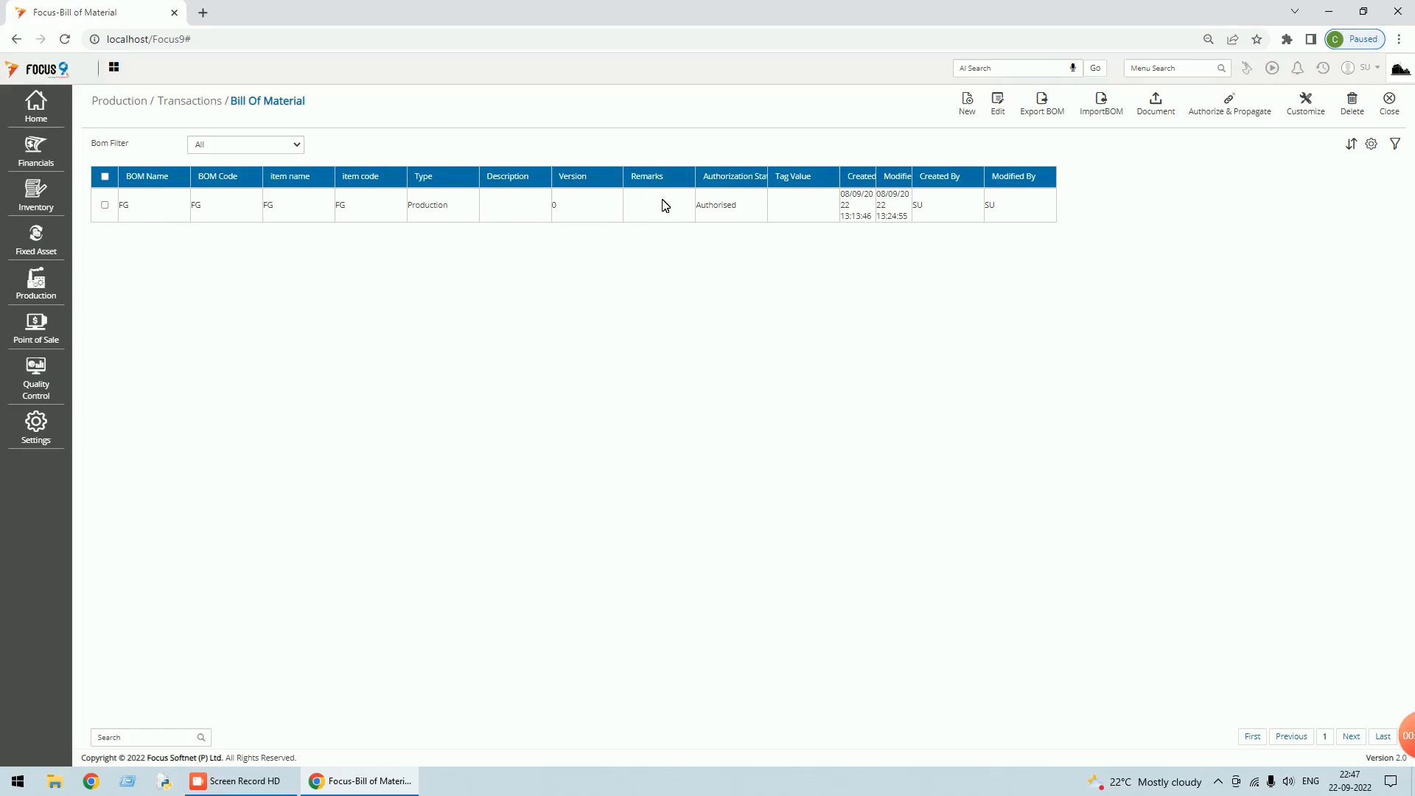
{"action": "double_click", "coordinate": [107, 207]}
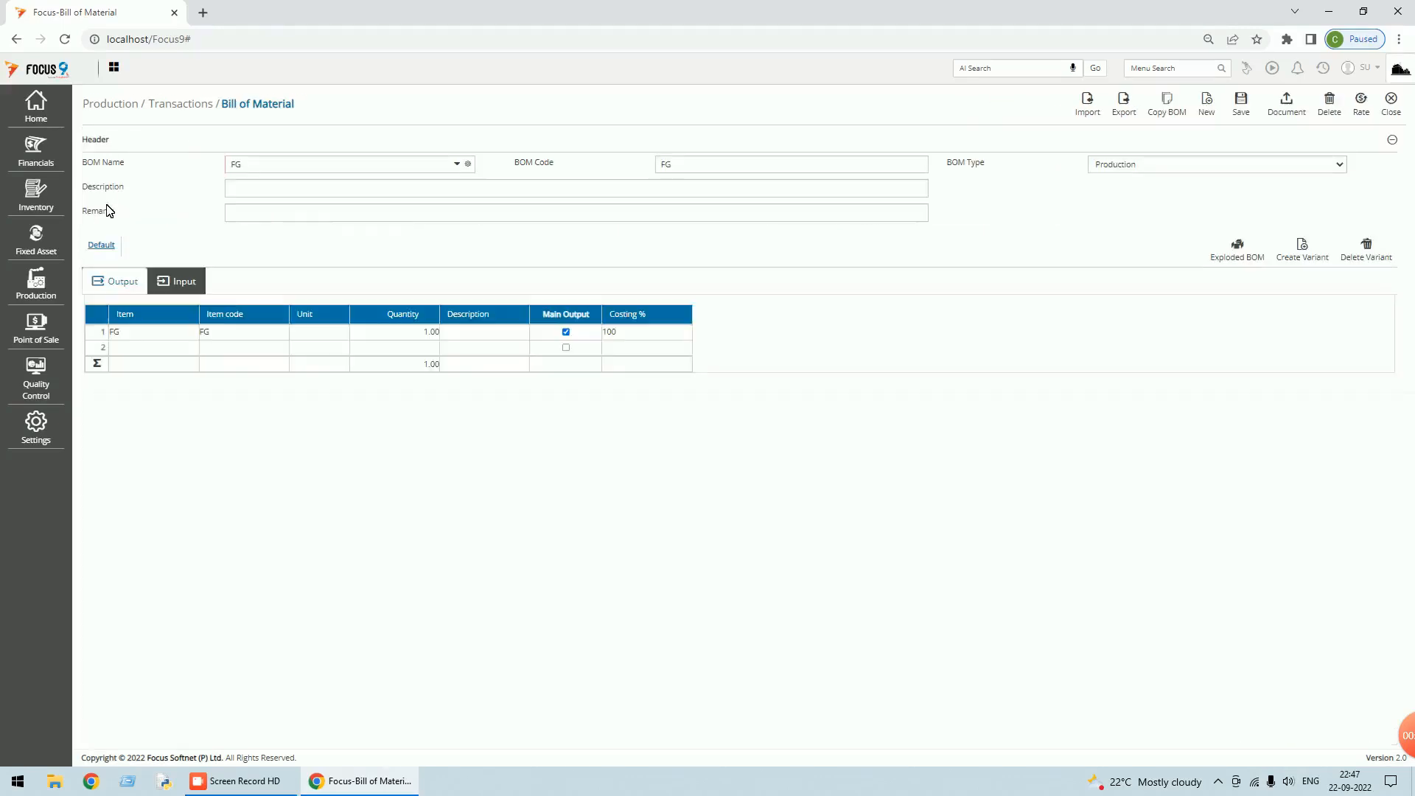
Examine the FG bill of material's input items and its output item, including the main output setting.
{"action": "left_click", "coordinate": [184, 283]}
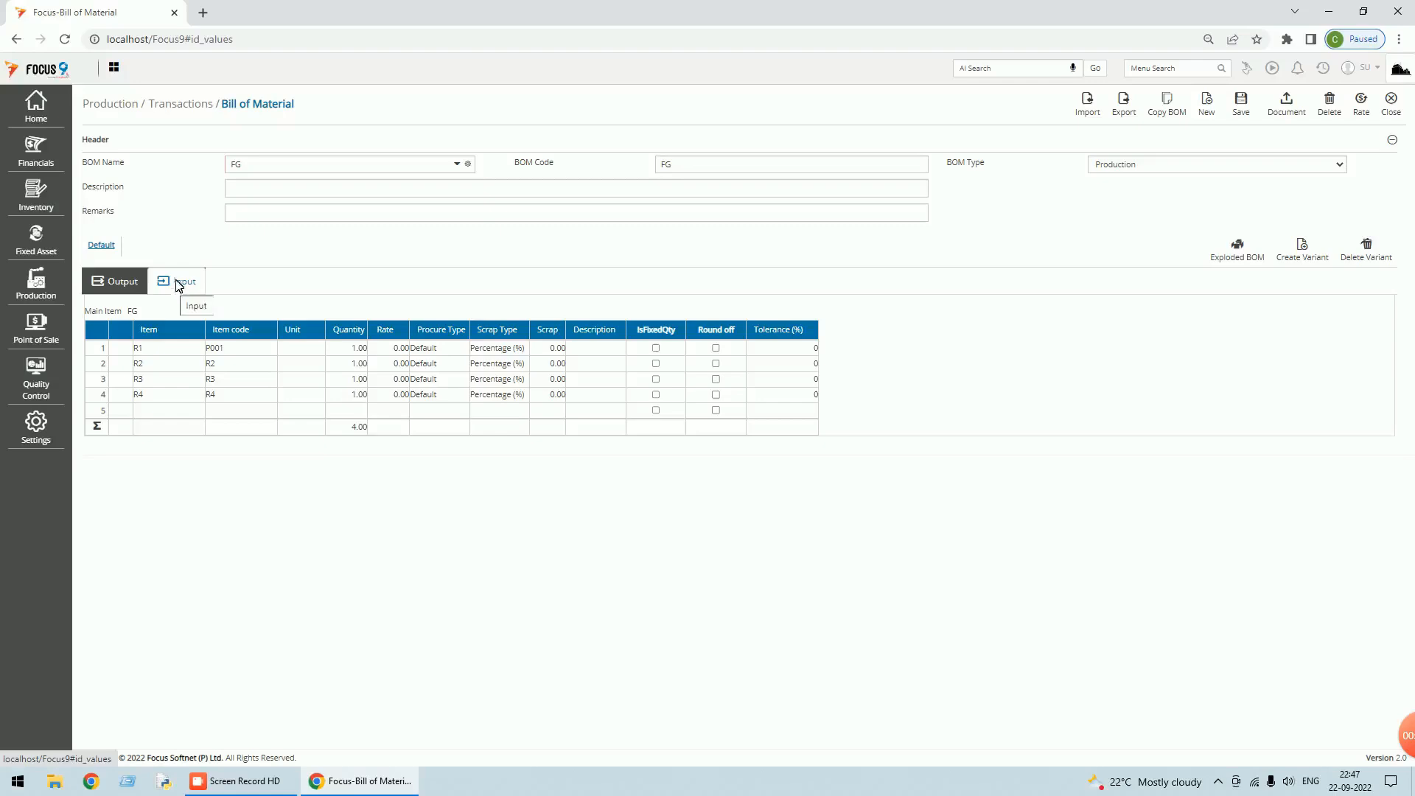
{"action": "left_click", "coordinate": [139, 283]}
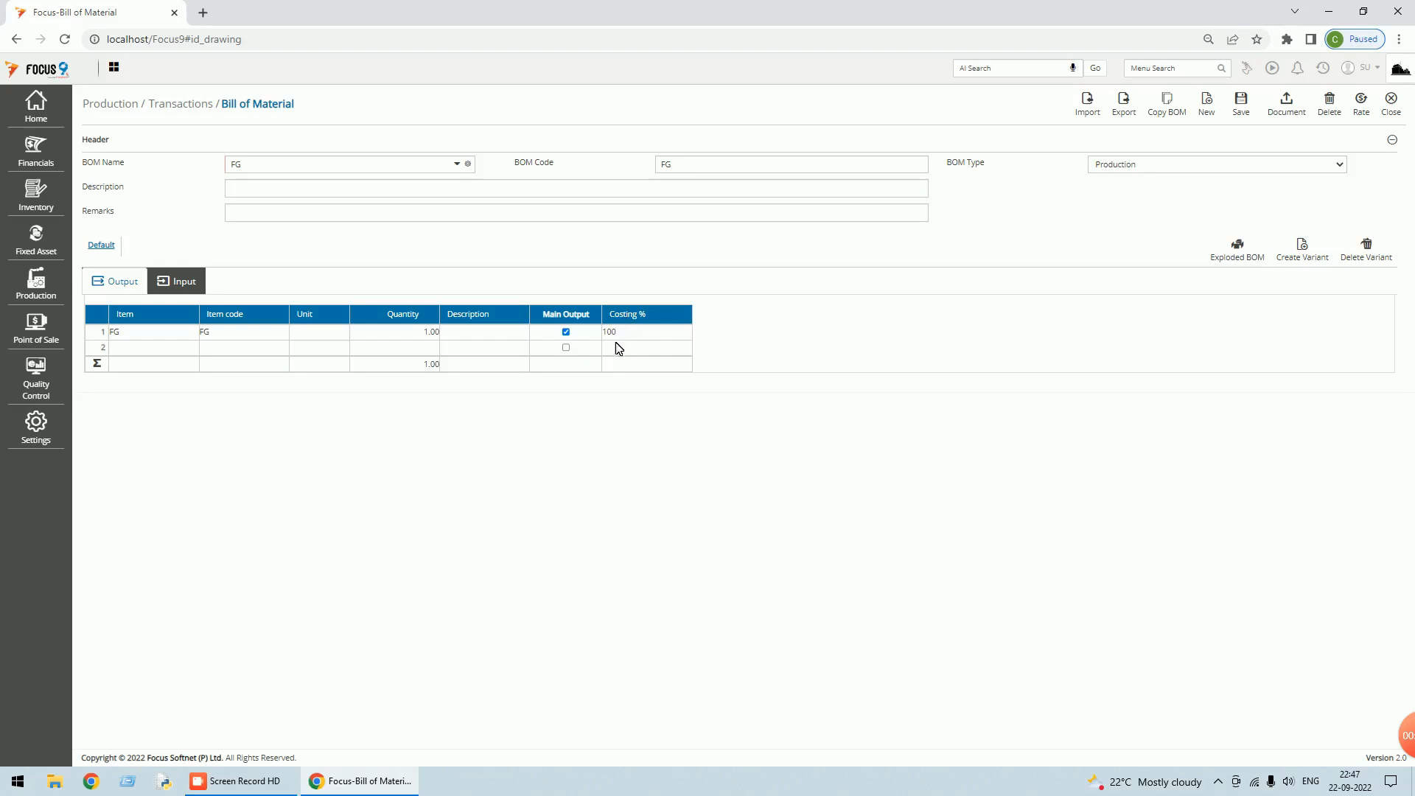
{"action": "left_click", "coordinate": [566, 332]}
{"action": "left_click", "coordinate": [566, 333]}
Set the unit of input items R1, R2, R3 and R4 to Nos in the FG bill of material.
{"action": "left_click", "coordinate": [190, 286]}
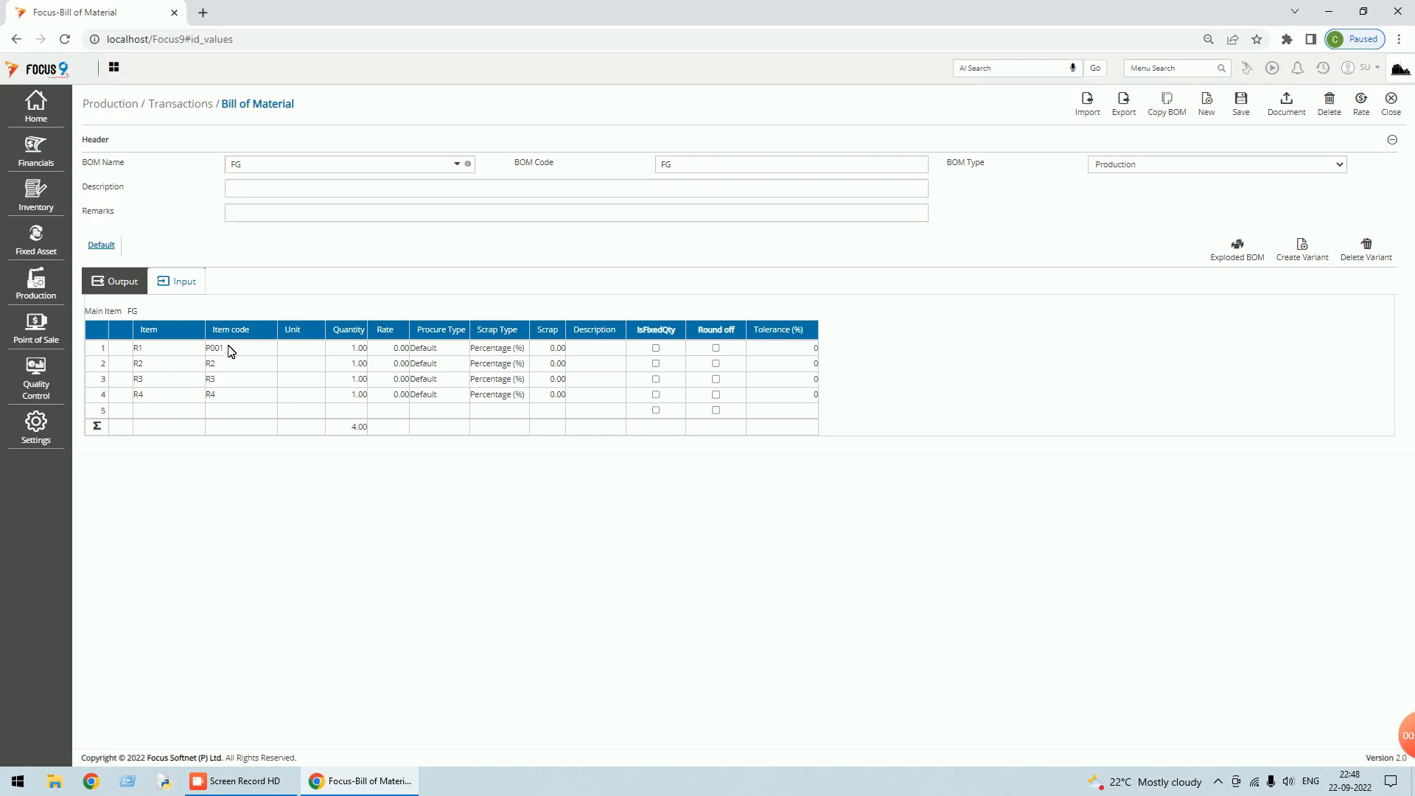
{"action": "left_click", "coordinate": [294, 347]}
{"action": "left_click", "coordinate": [305, 366]}
{"action": "left_click", "coordinate": [307, 381]}
{"action": "left_click", "coordinate": [303, 396]}
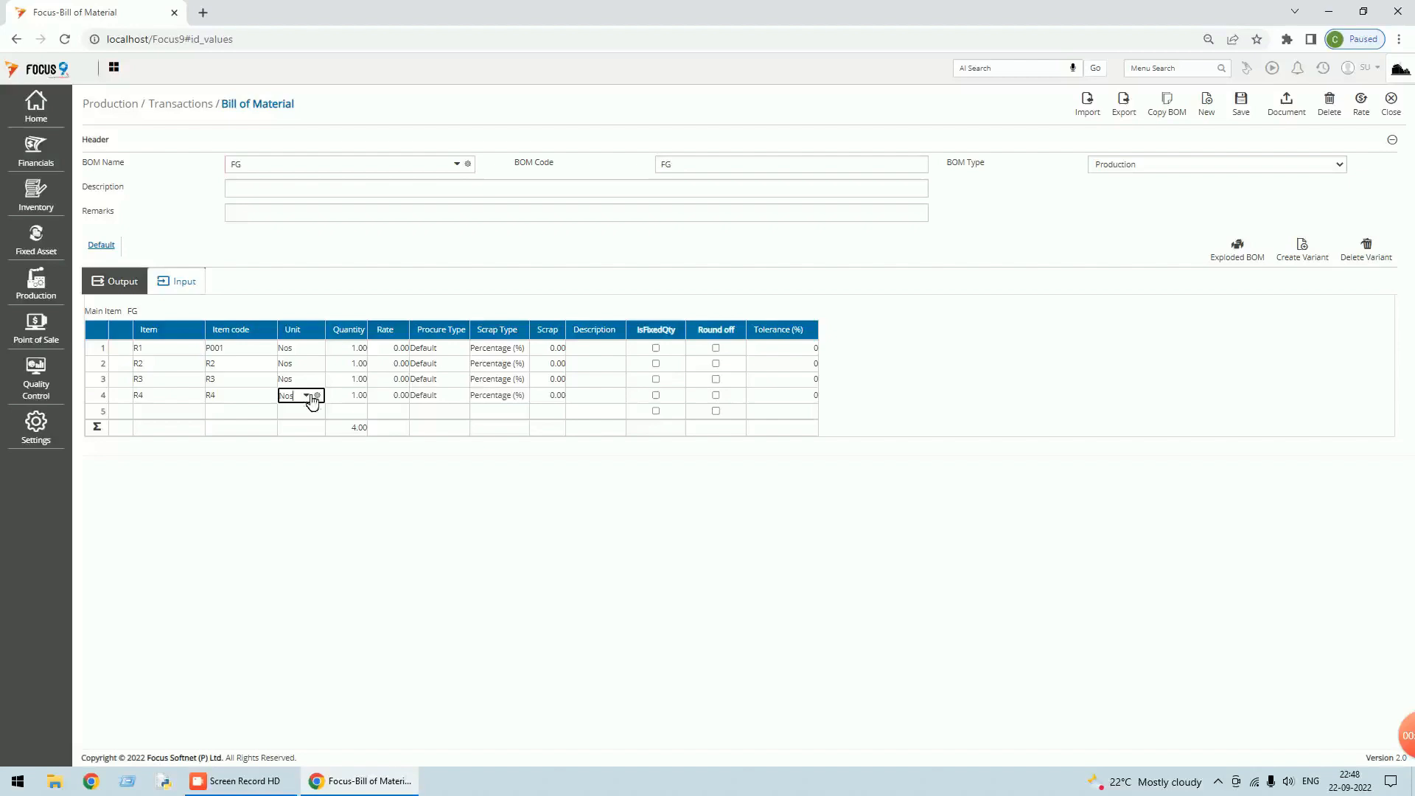
{"action": "left_click", "coordinate": [377, 397]}
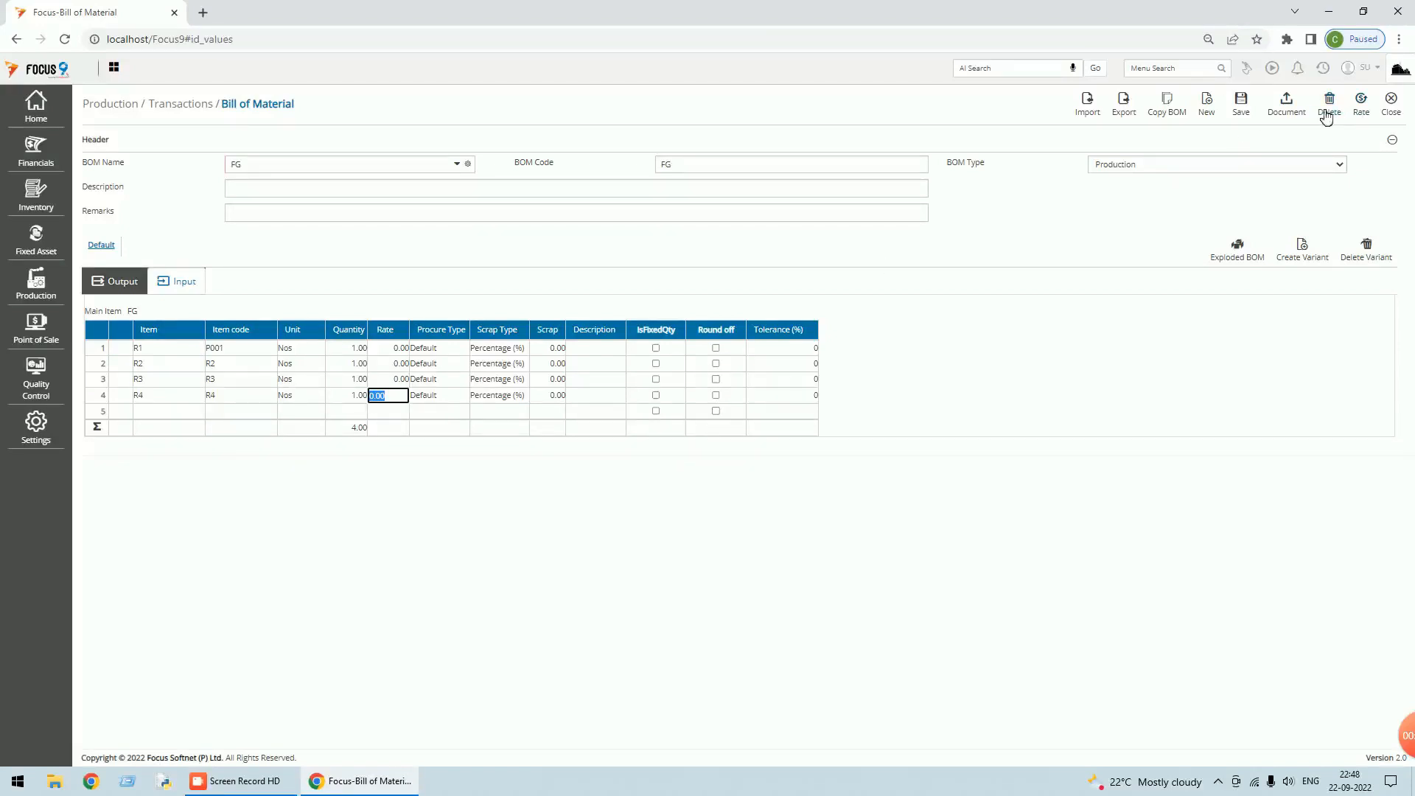
Save the FG bill of material, propagate its default variant to the product, and return to the bill of material list.
{"action": "left_click", "coordinate": [1244, 108]}
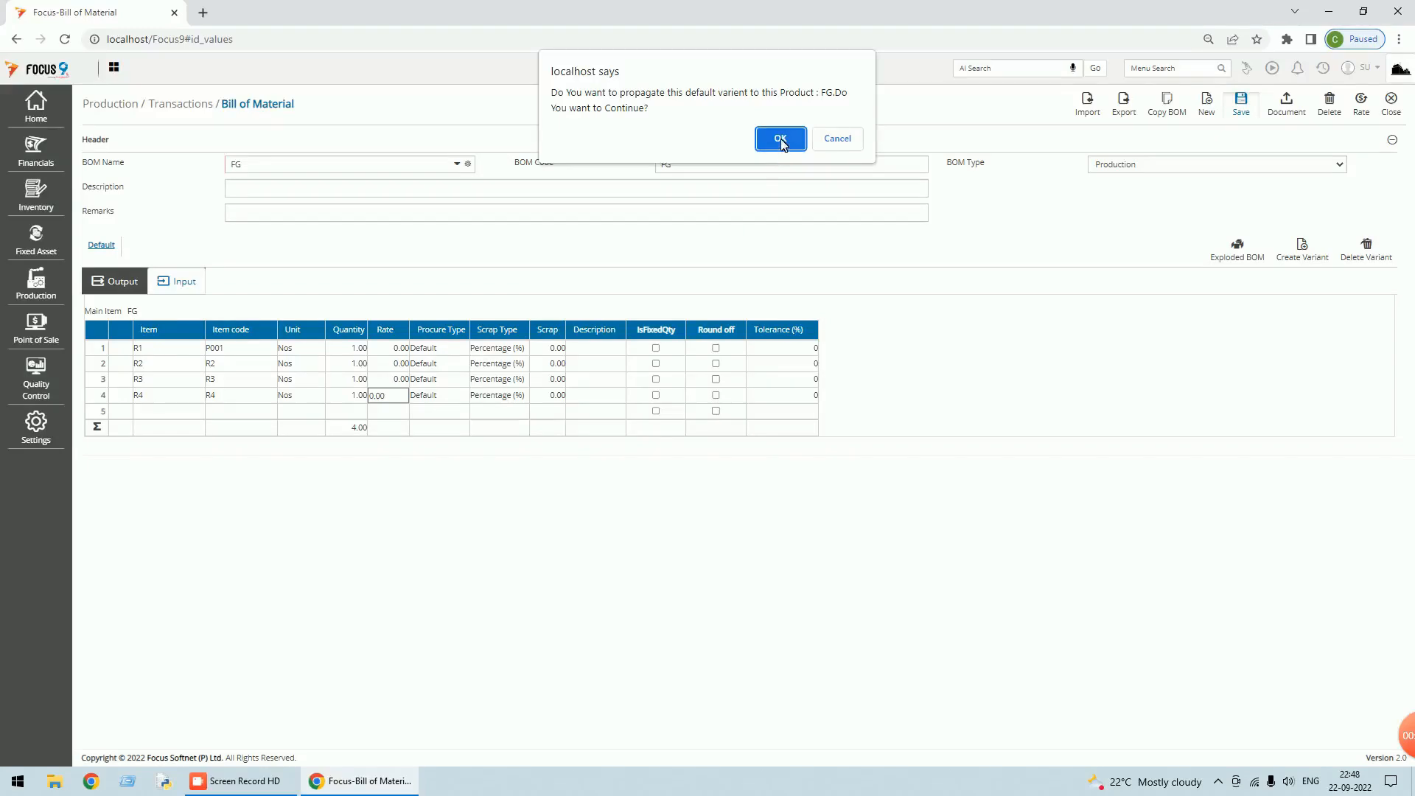
{"action": "left_click", "coordinate": [781, 140]}
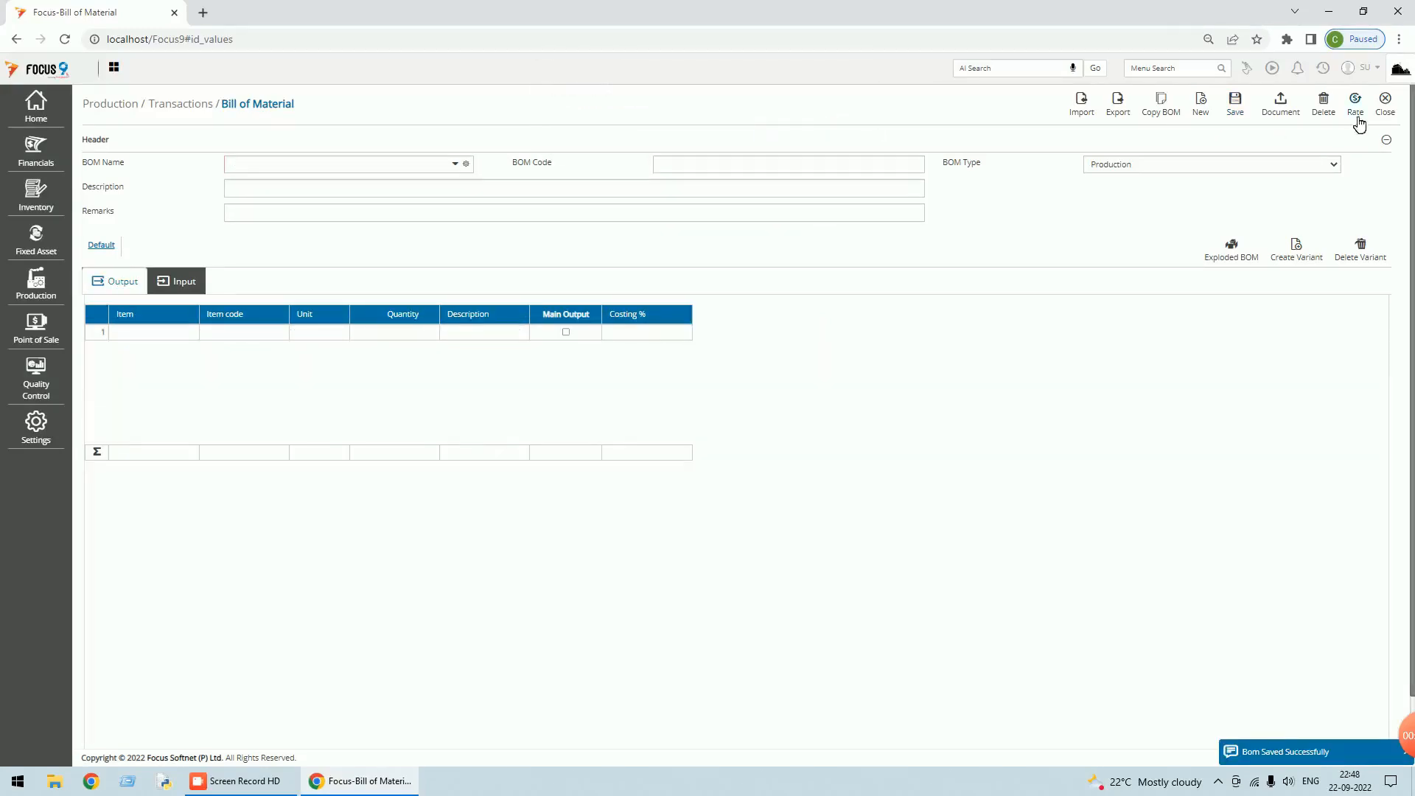
{"action": "left_click", "coordinate": [1386, 111]}
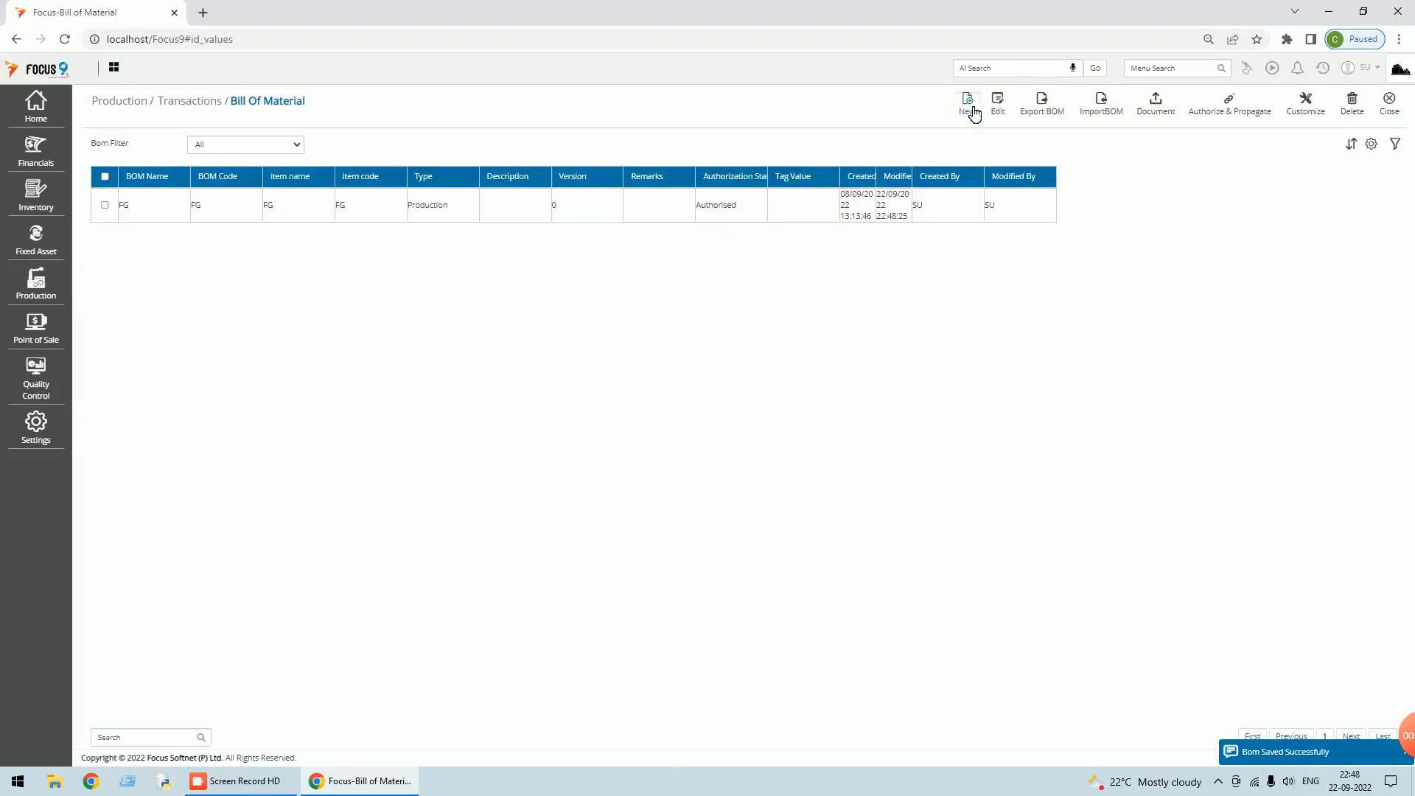
Open a blank bill of material to view its input and output sections, and close it and the bill of material list.
{"action": "left_click", "coordinate": [973, 112]}
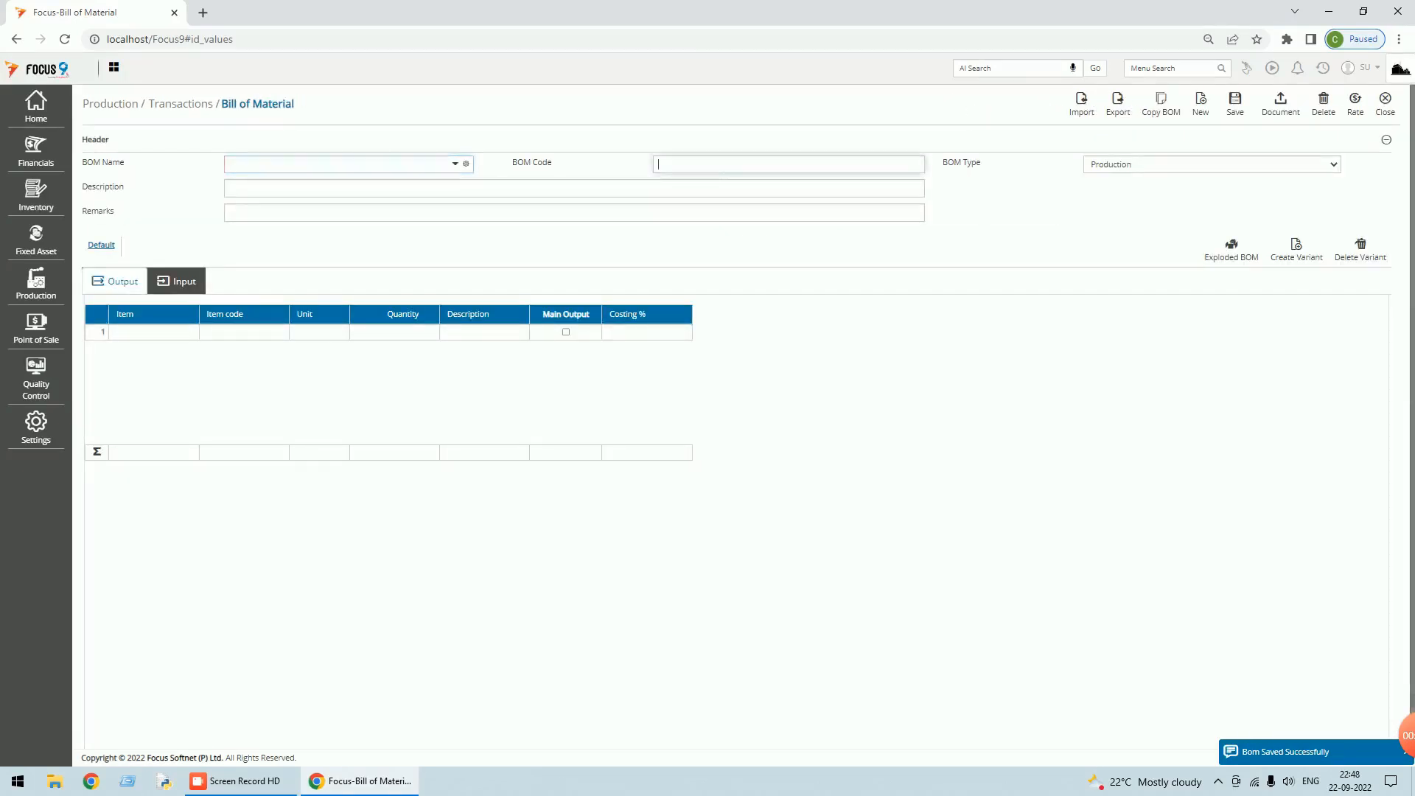
{"action": "left_click", "coordinate": [167, 284]}
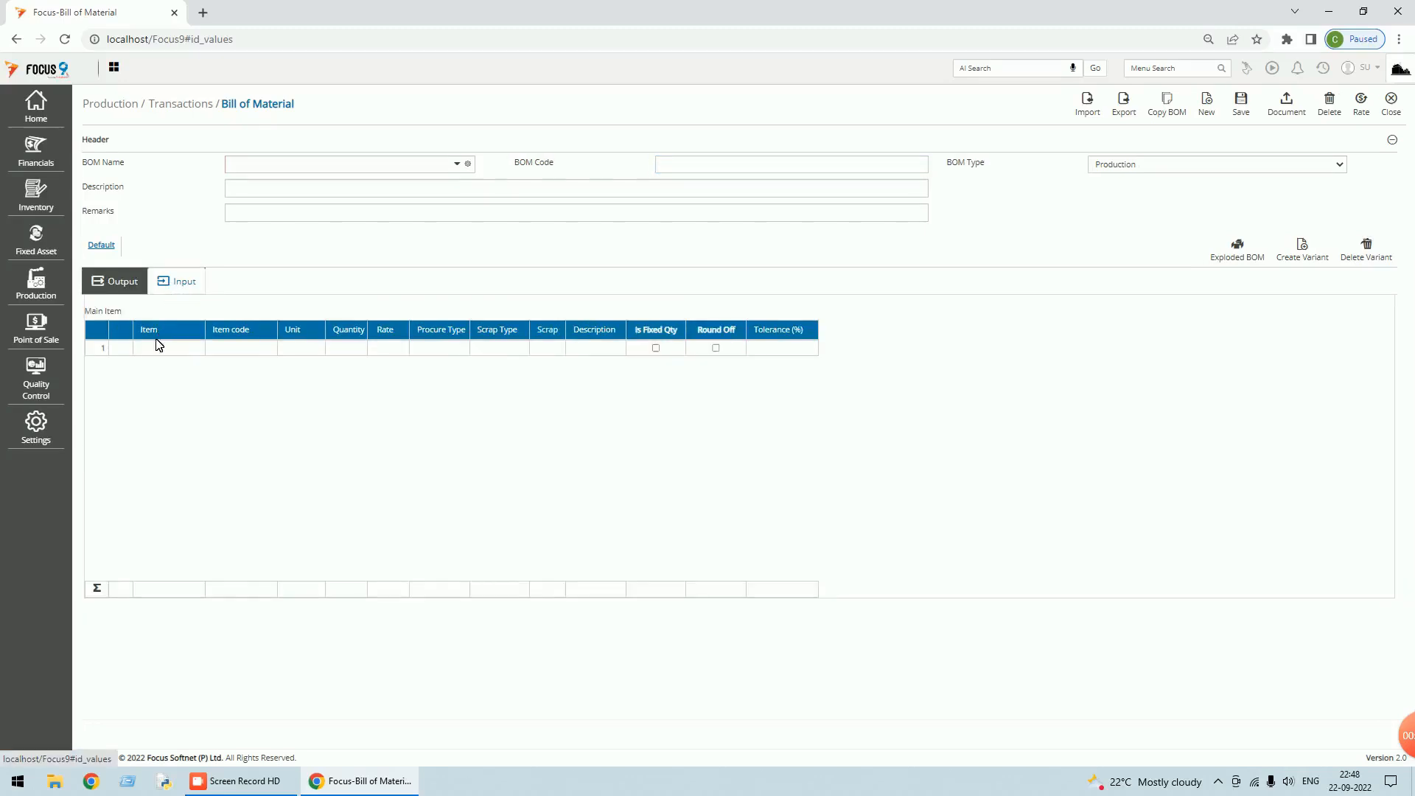
{"action": "left_click", "coordinate": [130, 284]}
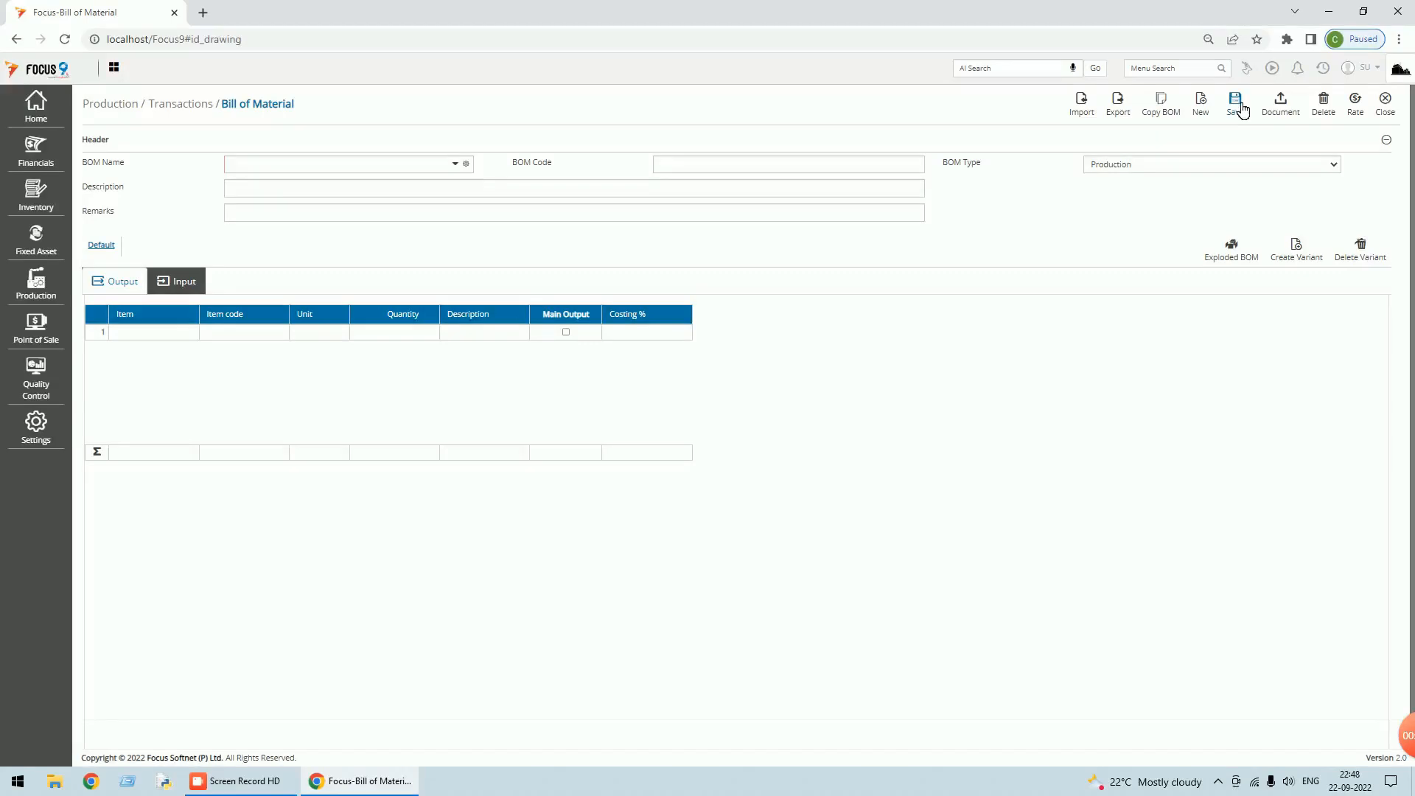
{"action": "left_click", "coordinate": [1386, 114]}
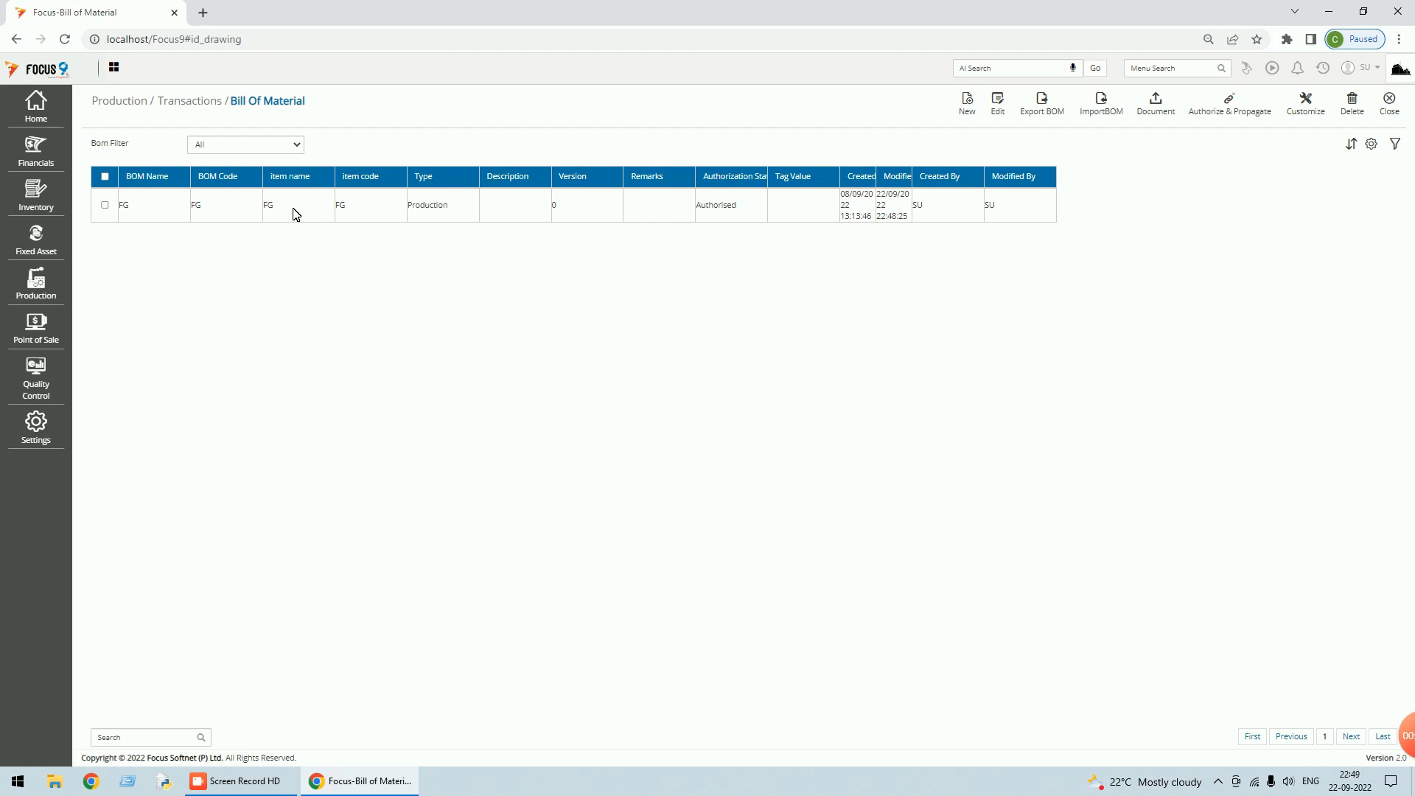
{"action": "left_click", "coordinate": [1390, 107]}
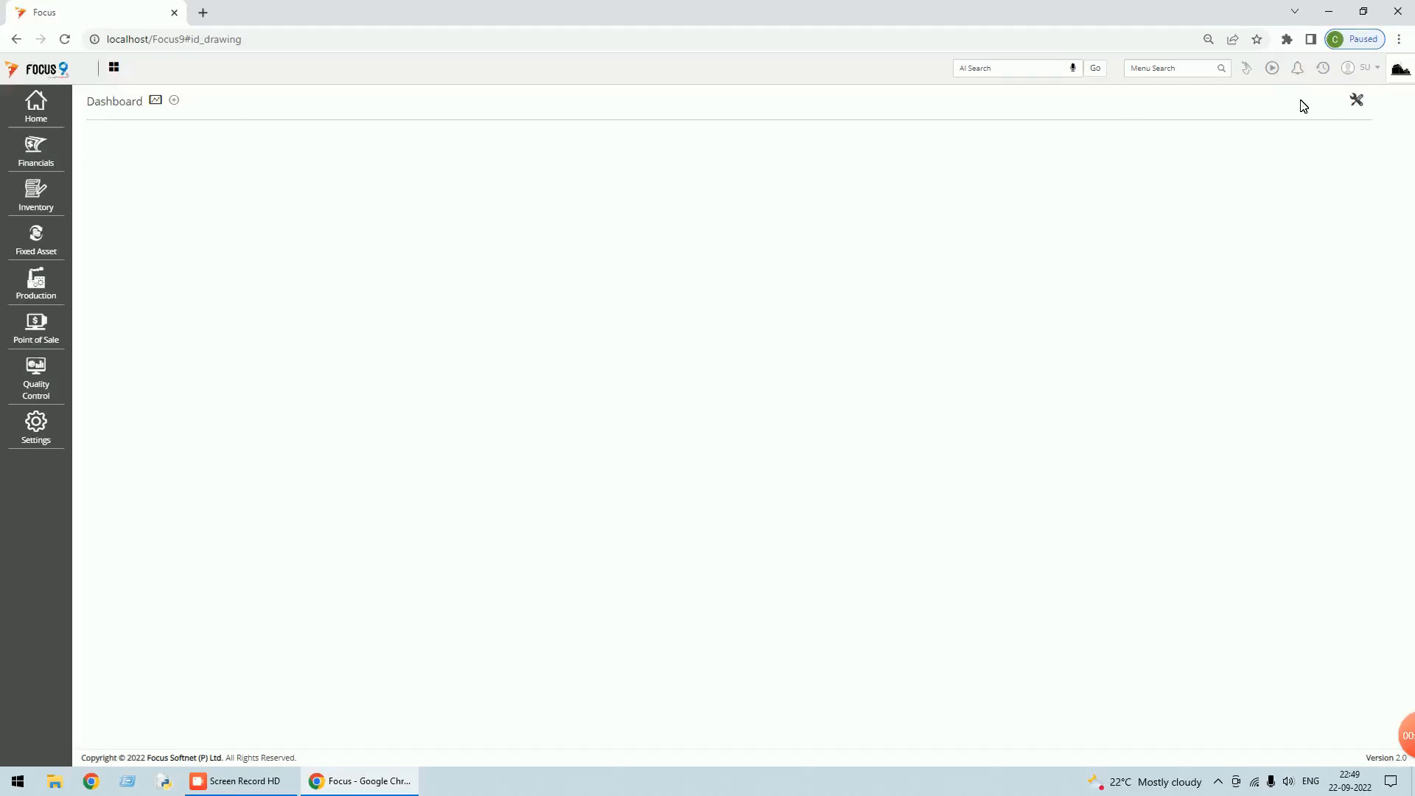
Search for the Stock Ledger report, run it for all items, and close the results.
{"action": "left_click", "coordinate": [1172, 70]}
{"action": "type", "text": "stoc"}
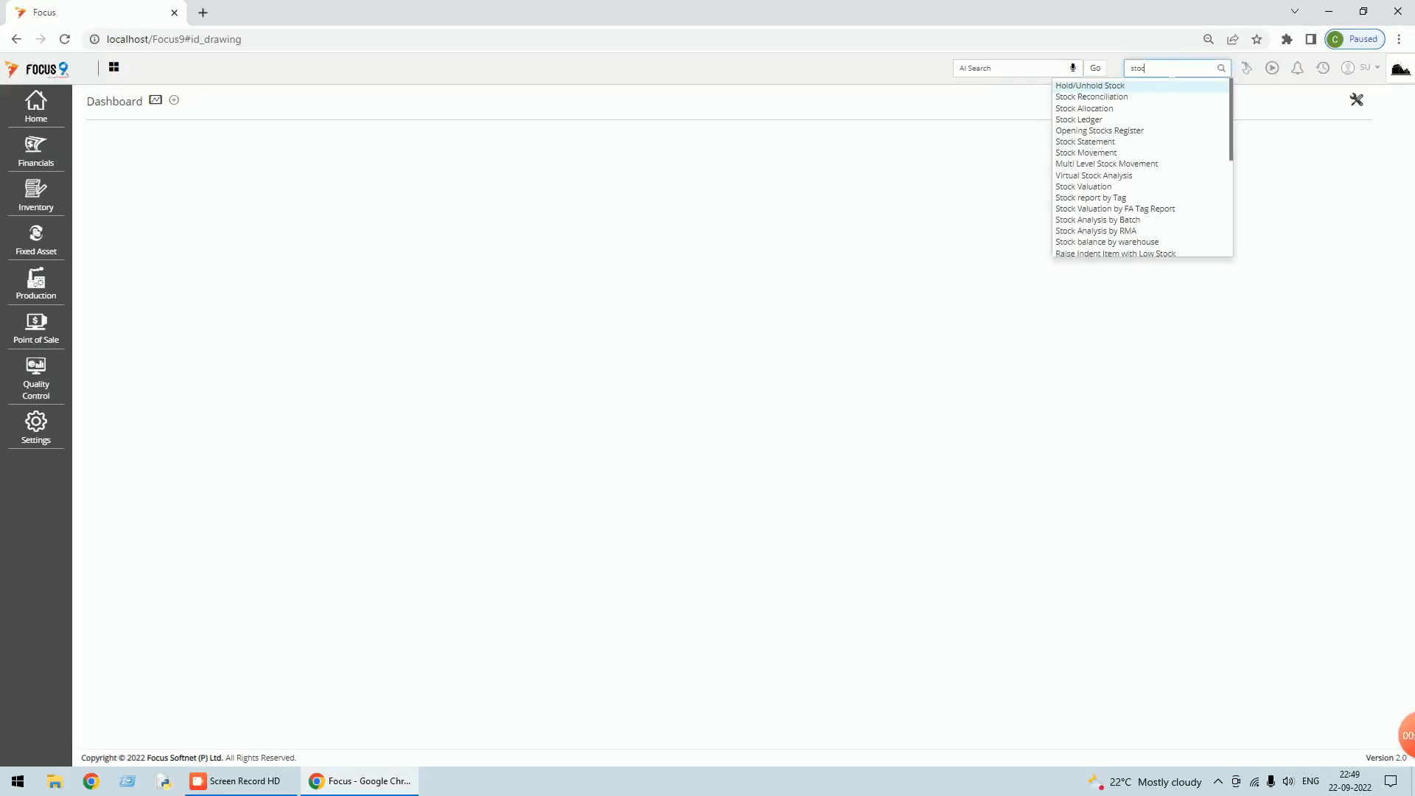
{"action": "type", "text": "k"}
{"action": "left_click", "coordinate": [1105, 119]}
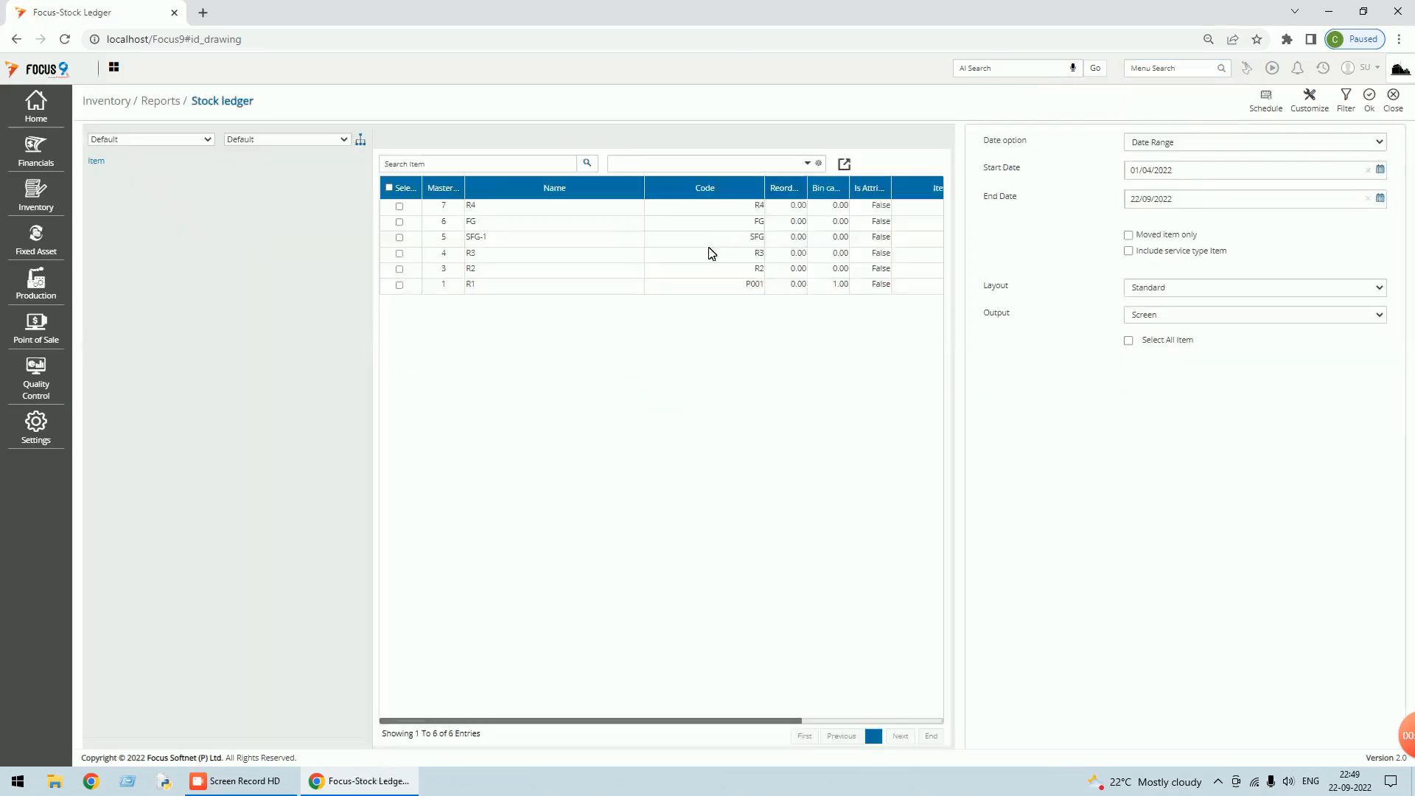
{"action": "left_click", "coordinate": [390, 188]}
{"action": "left_click", "coordinate": [1371, 100]}
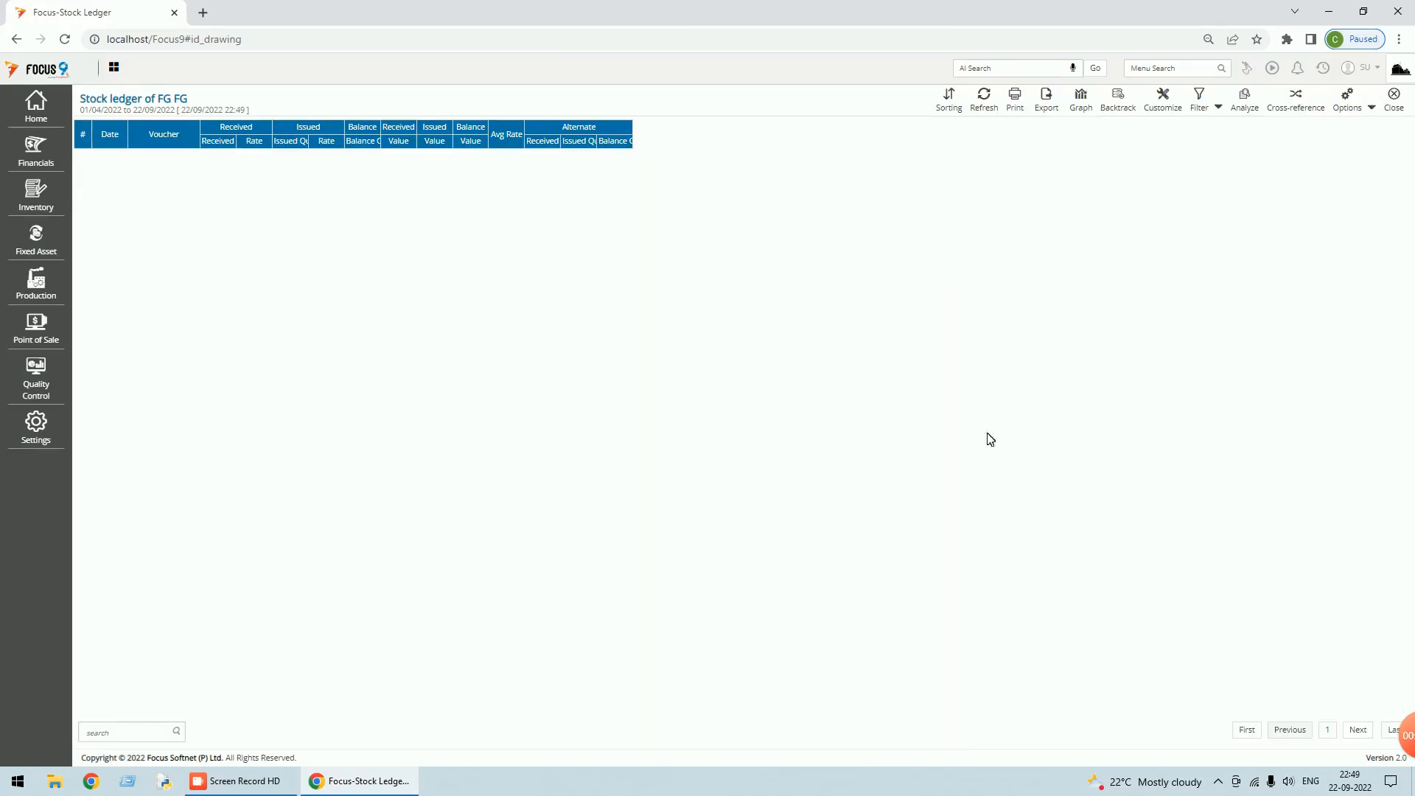
{"action": "left_click", "coordinate": [1399, 112]}
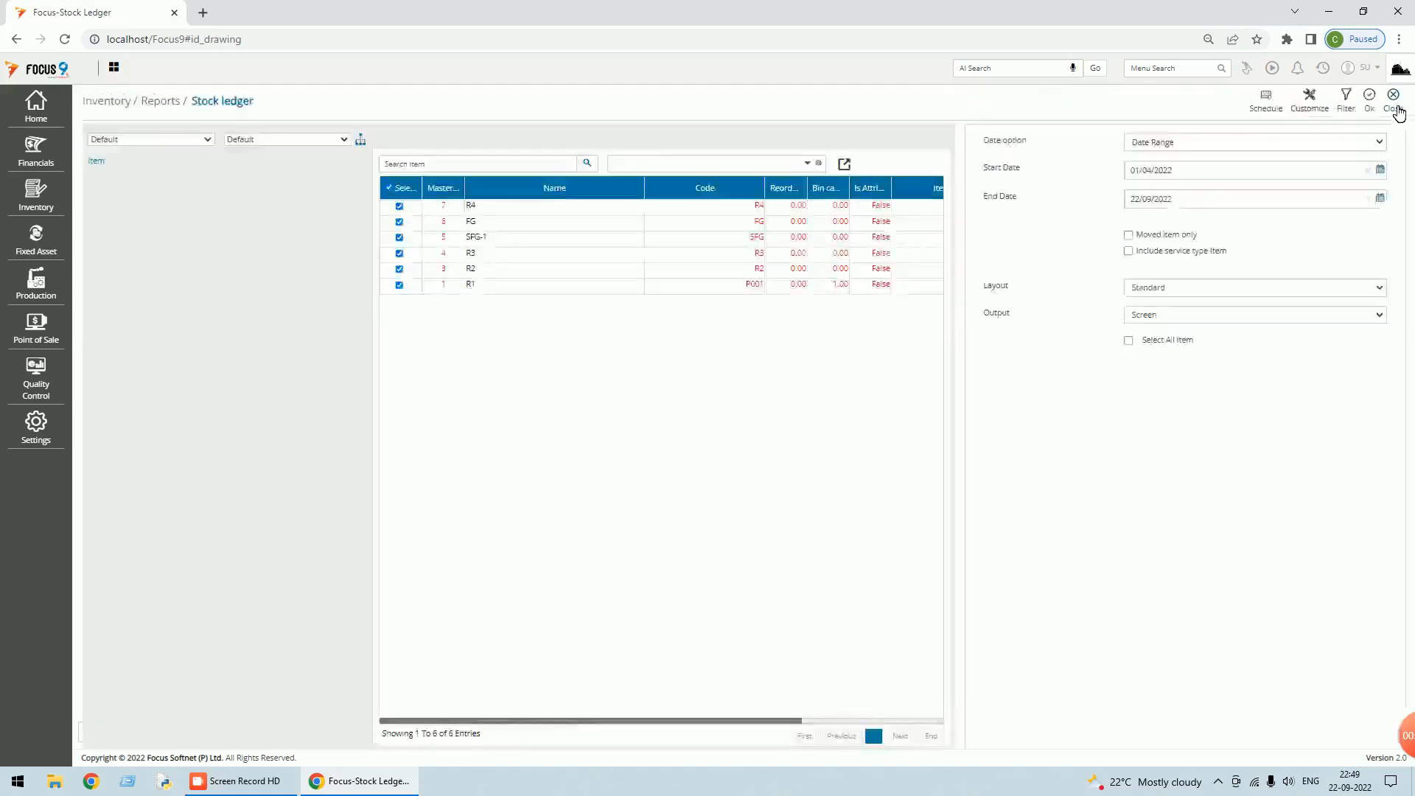
Leave the Stock Ledger report and open the Material Receipt Notes vouchers.
{"action": "left_click", "coordinate": [1398, 110]}
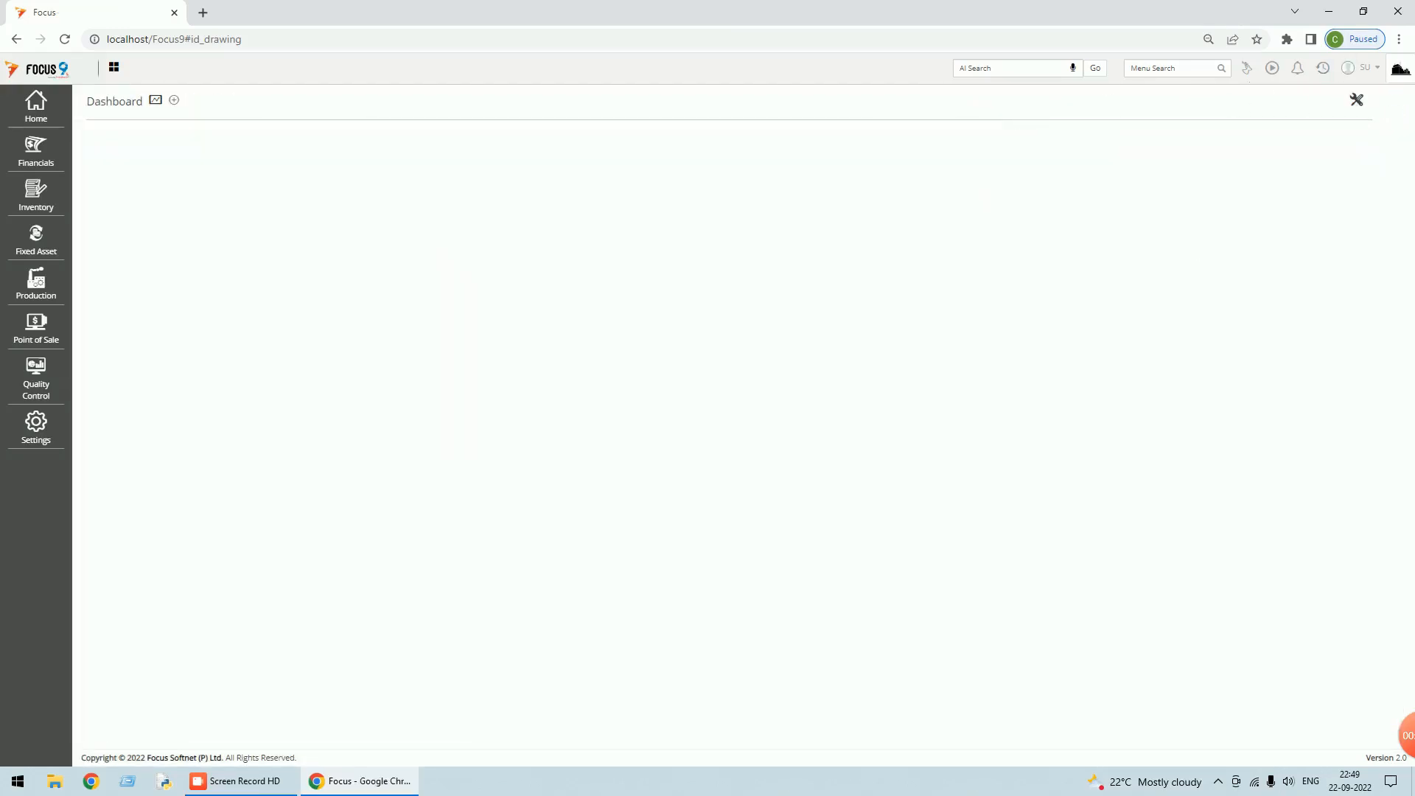
{"action": "left_click", "coordinate": [1162, 68]}
{"action": "type", "text": "mater"}
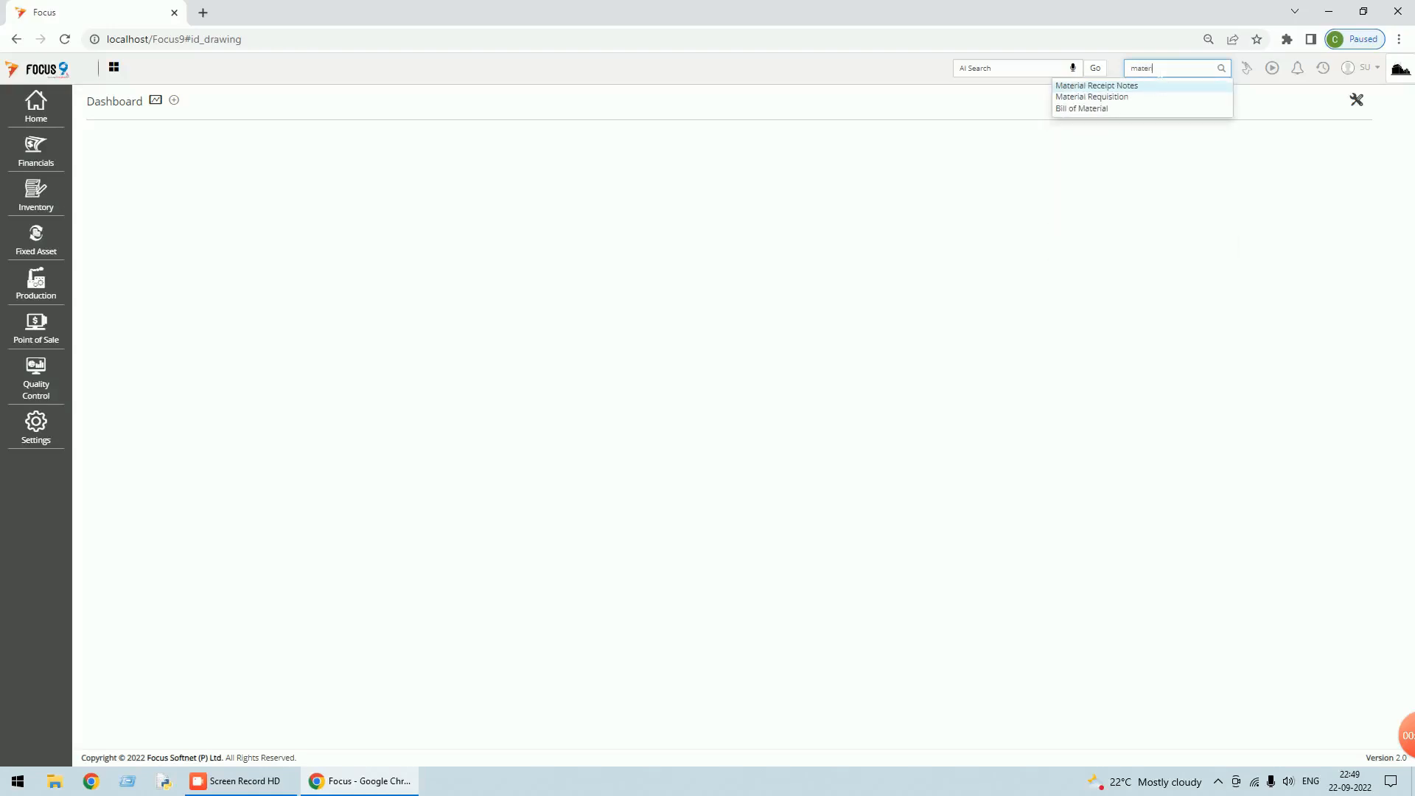
{"action": "left_click", "coordinate": [1078, 87]}
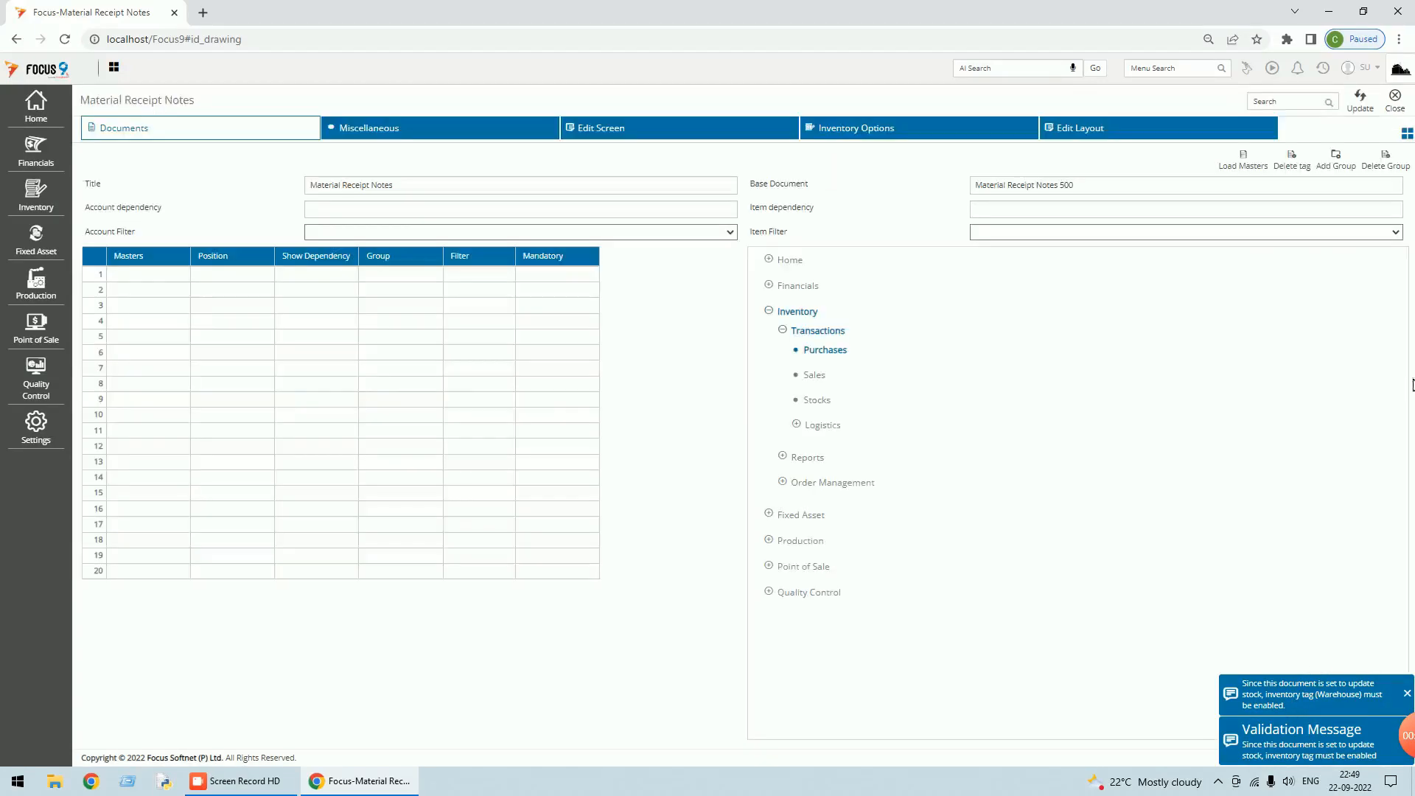
Add Warehouse as a Header-positioned master in the Material Receipt Notes document settings, save the update and close the settings.
{"action": "left_click", "coordinate": [141, 279]}
{"action": "key", "text": "w"}
{"action": "key", "text": "Tab"}
{"action": "key", "text": "h"}
{"action": "key", "text": "Tab"}
{"action": "key", "text": "Tab"}
{"action": "key", "text": "Tab"}
{"action": "key", "text": "Tab"}
{"action": "left_click", "coordinate": [1363, 103]}
{"action": "left_click", "coordinate": [1397, 109]}
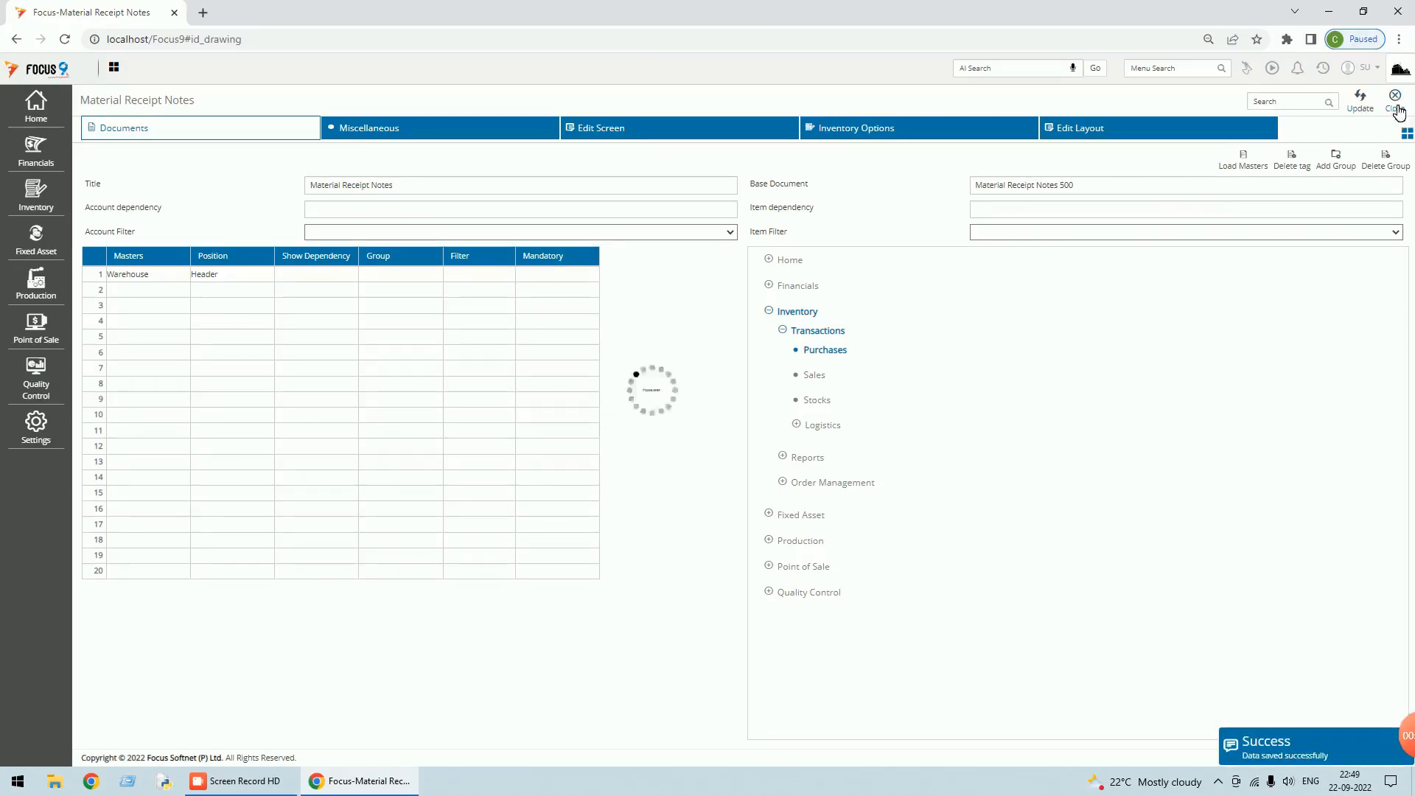
Start a new material receipt note for Vendor A and create its warehouse as Main WH with code MWH.
{"action": "left_click", "coordinate": [1094, 114]}
{"action": "key", "text": "Tab"}
{"action": "type", "text": "v"}
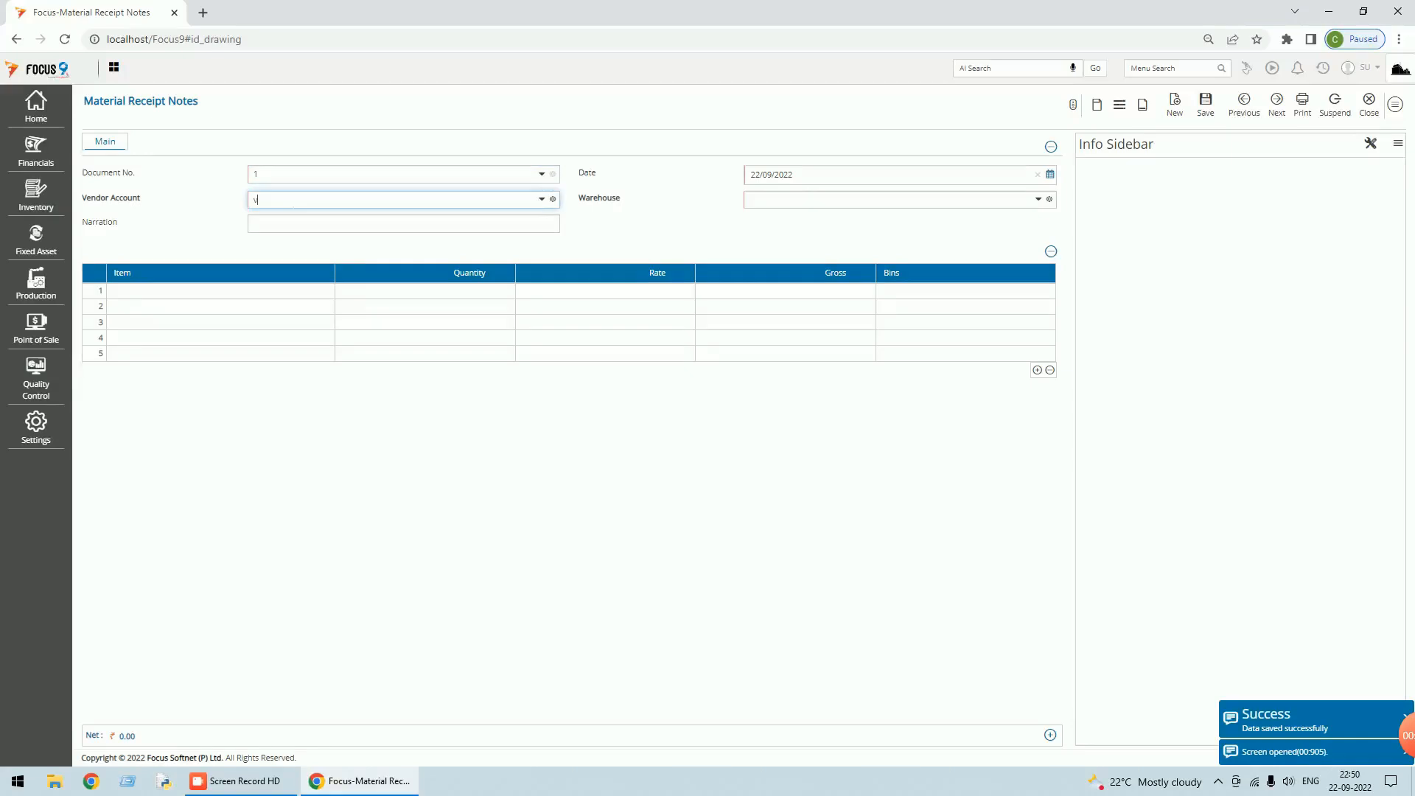
{"action": "key", "text": "Tab"}
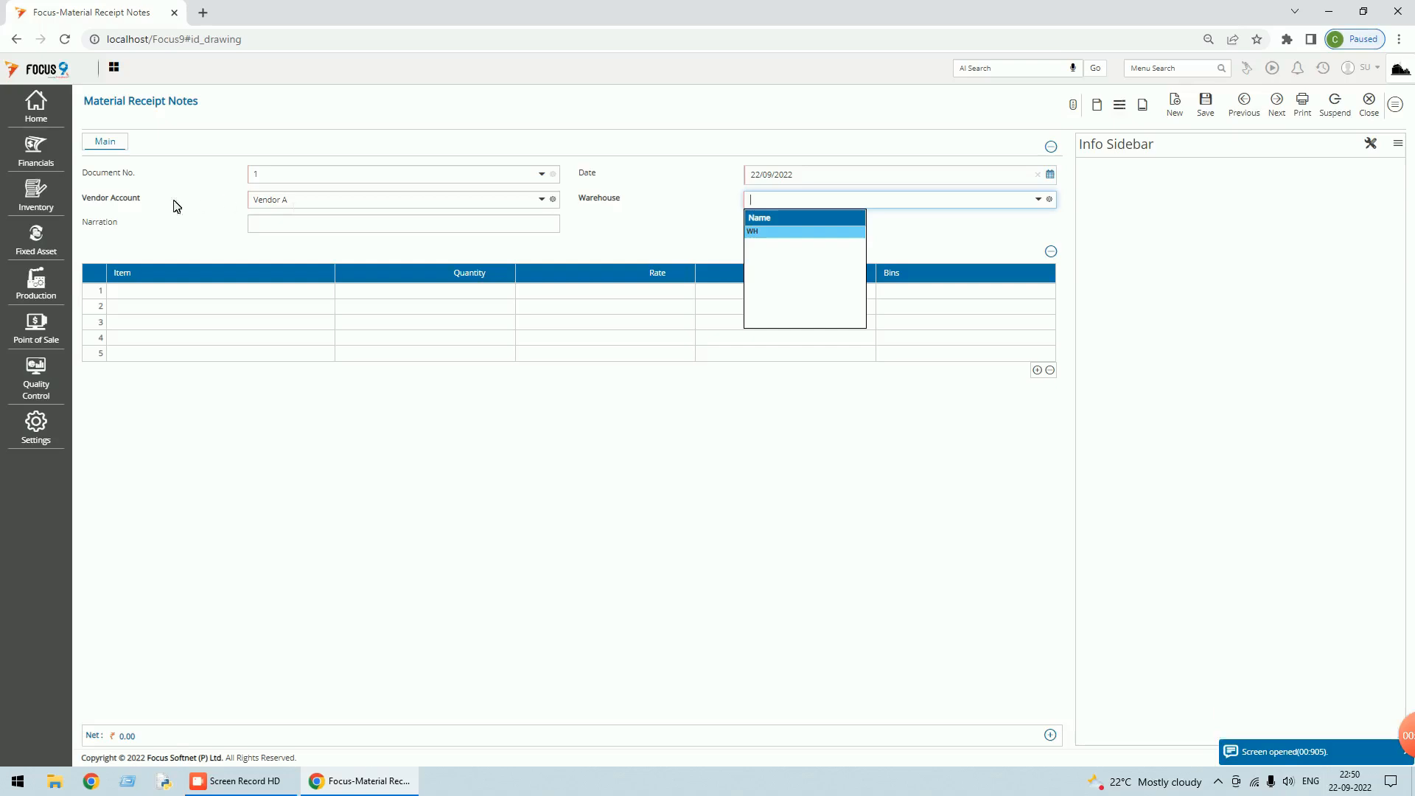
{"action": "left_click", "coordinate": [598, 200]}
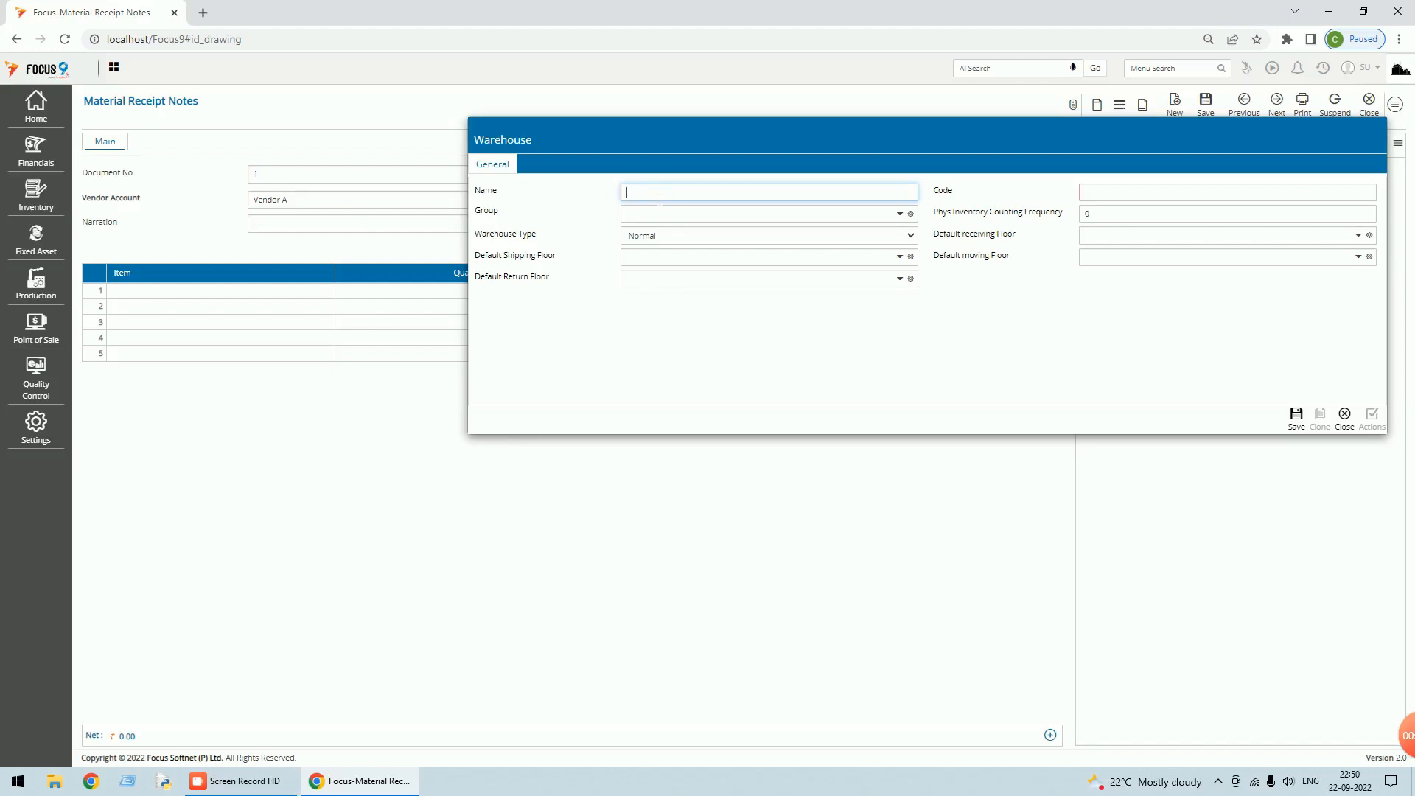
{"action": "type", "text": "Main WH"}
{"action": "key", "text": "Tab"}
{"action": "type", "text": "Main WH"}
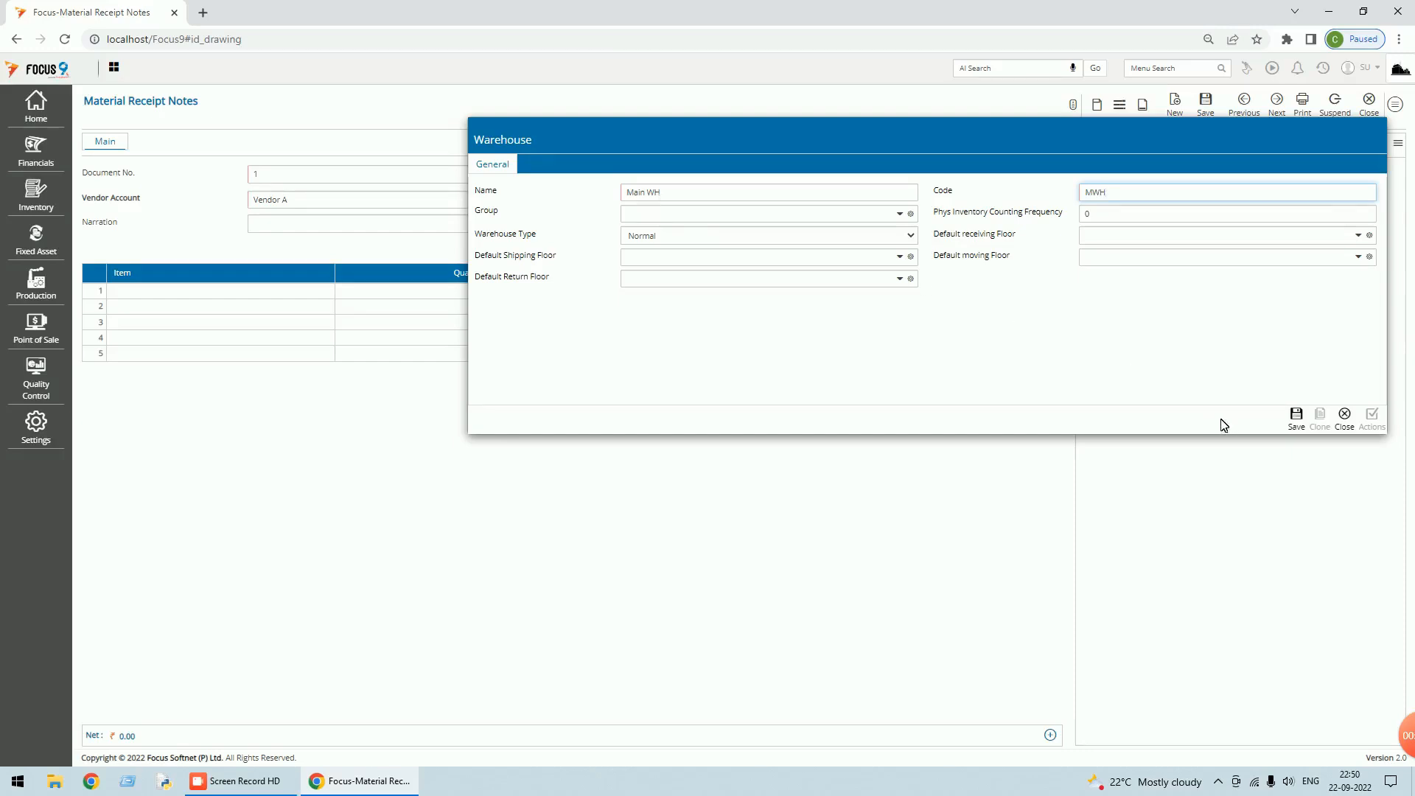
{"action": "left_click", "coordinate": [1296, 417]}
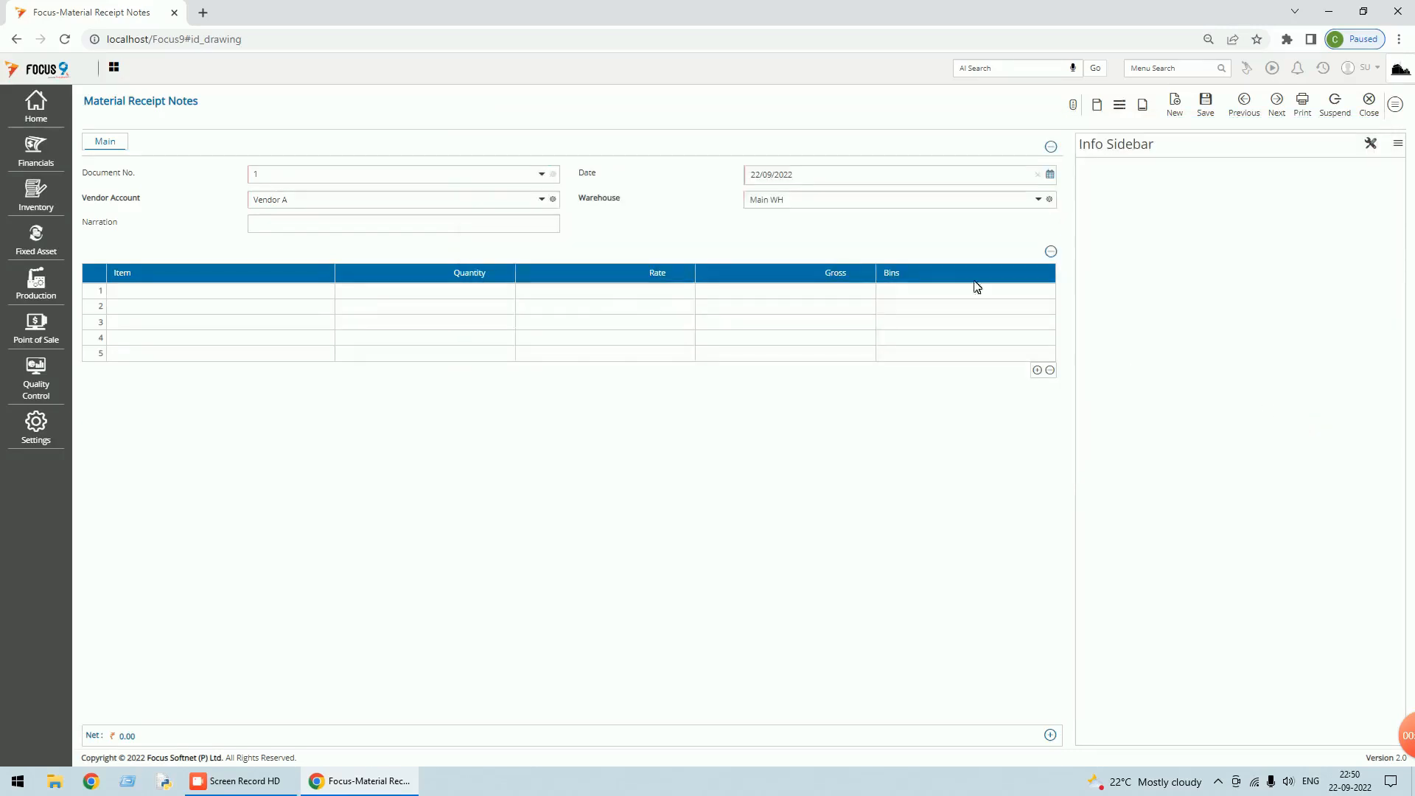
Enter item R1 with quantity 100 and item R2 with quantity 150 in the material receipt note.
{"action": "left_click", "coordinate": [233, 294]}
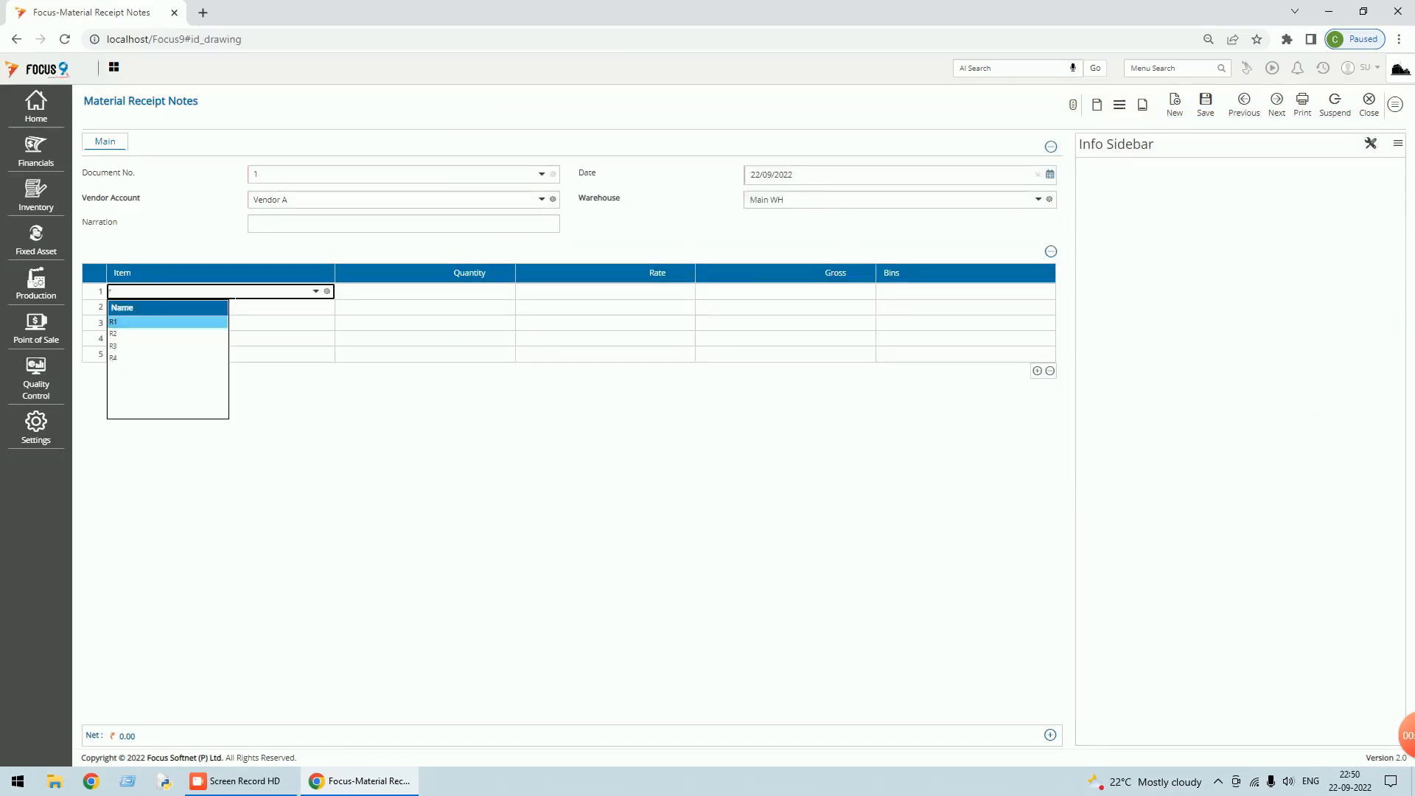
{"action": "left_click", "coordinate": [232, 307]}
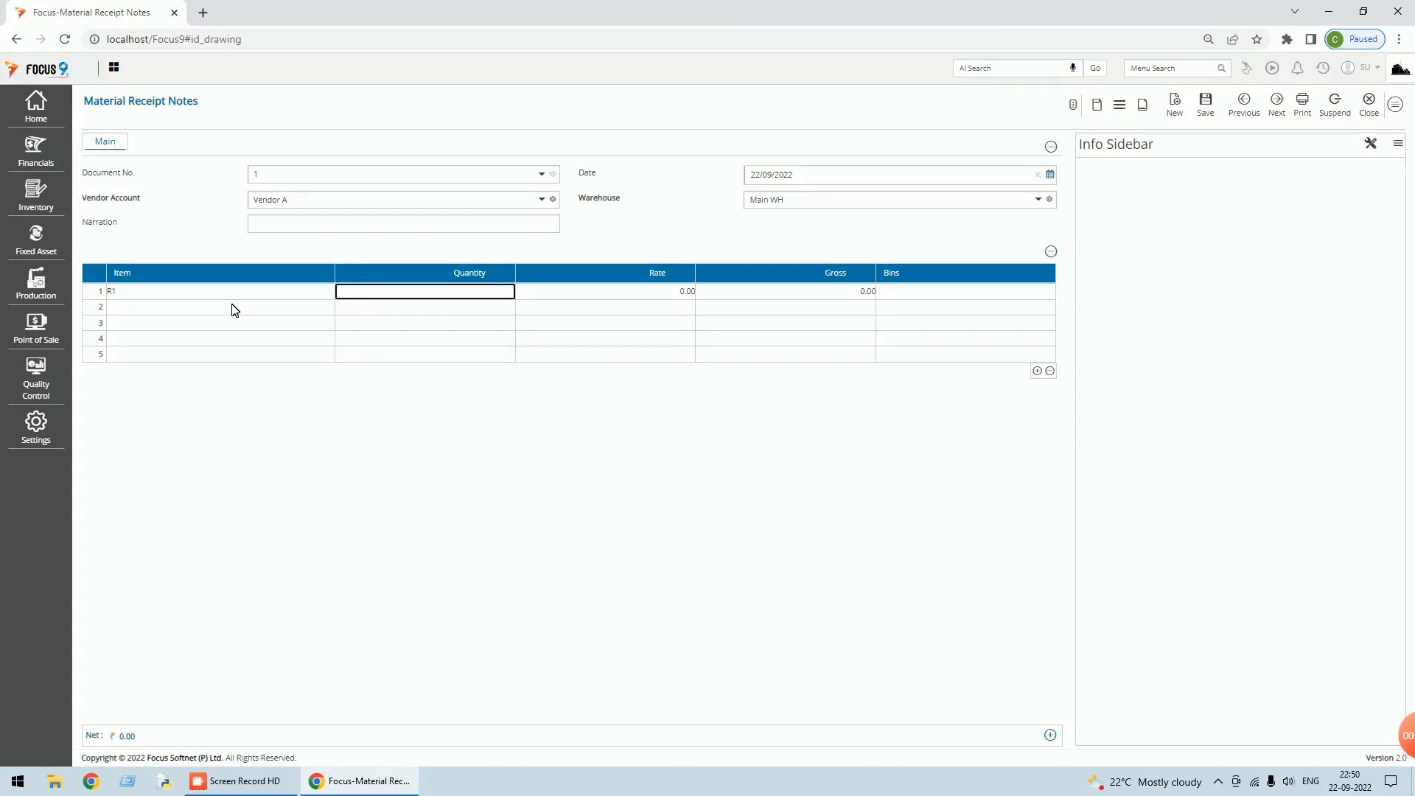
{"action": "left_click", "coordinate": [233, 308]}
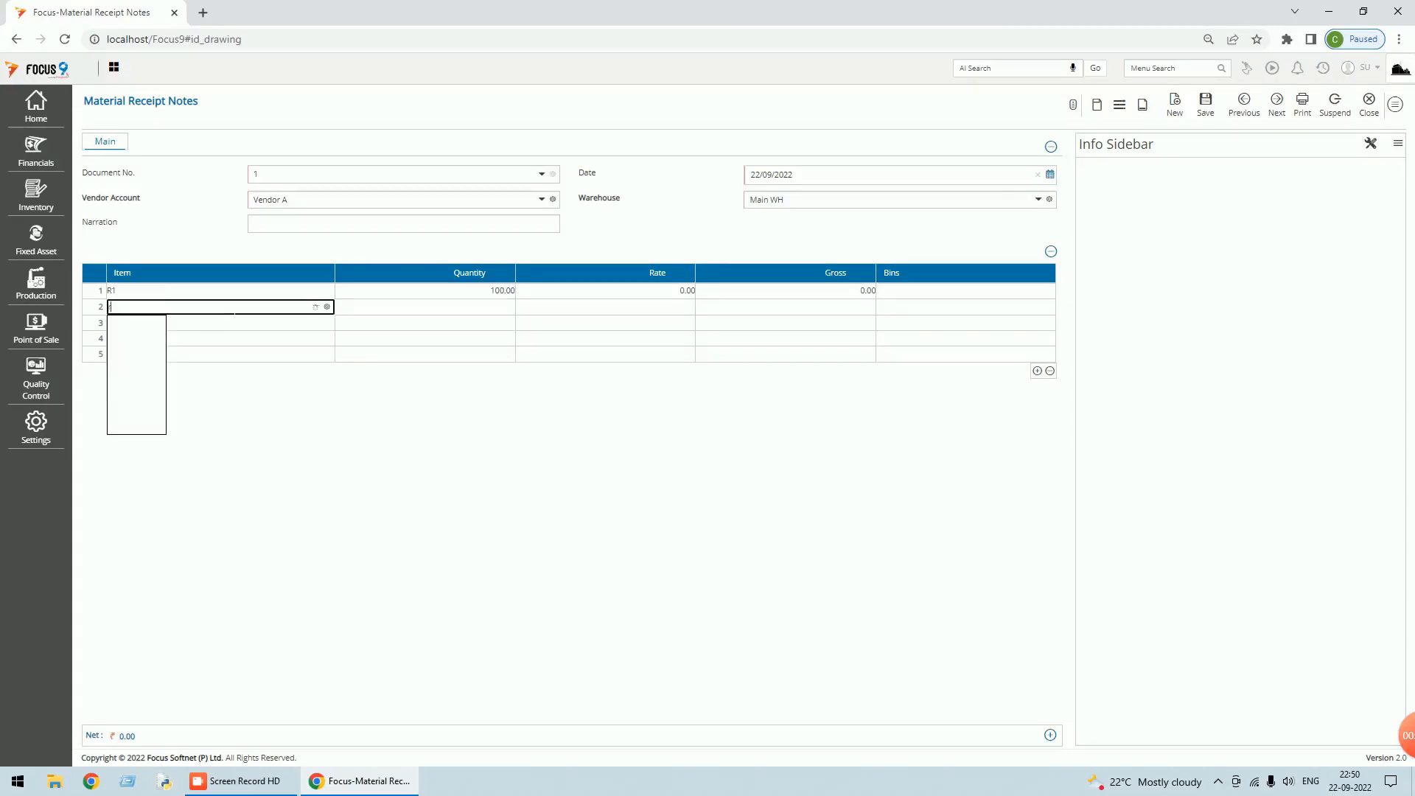
{"action": "type", "text": "r2"}
{"action": "key", "text": "Return"}
{"action": "type", "text": "150"}
{"action": "key", "text": "Return"}
Add item R3 with quantity 200 on the third line of the material receipt note.
{"action": "left_click", "coordinate": [225, 323]}
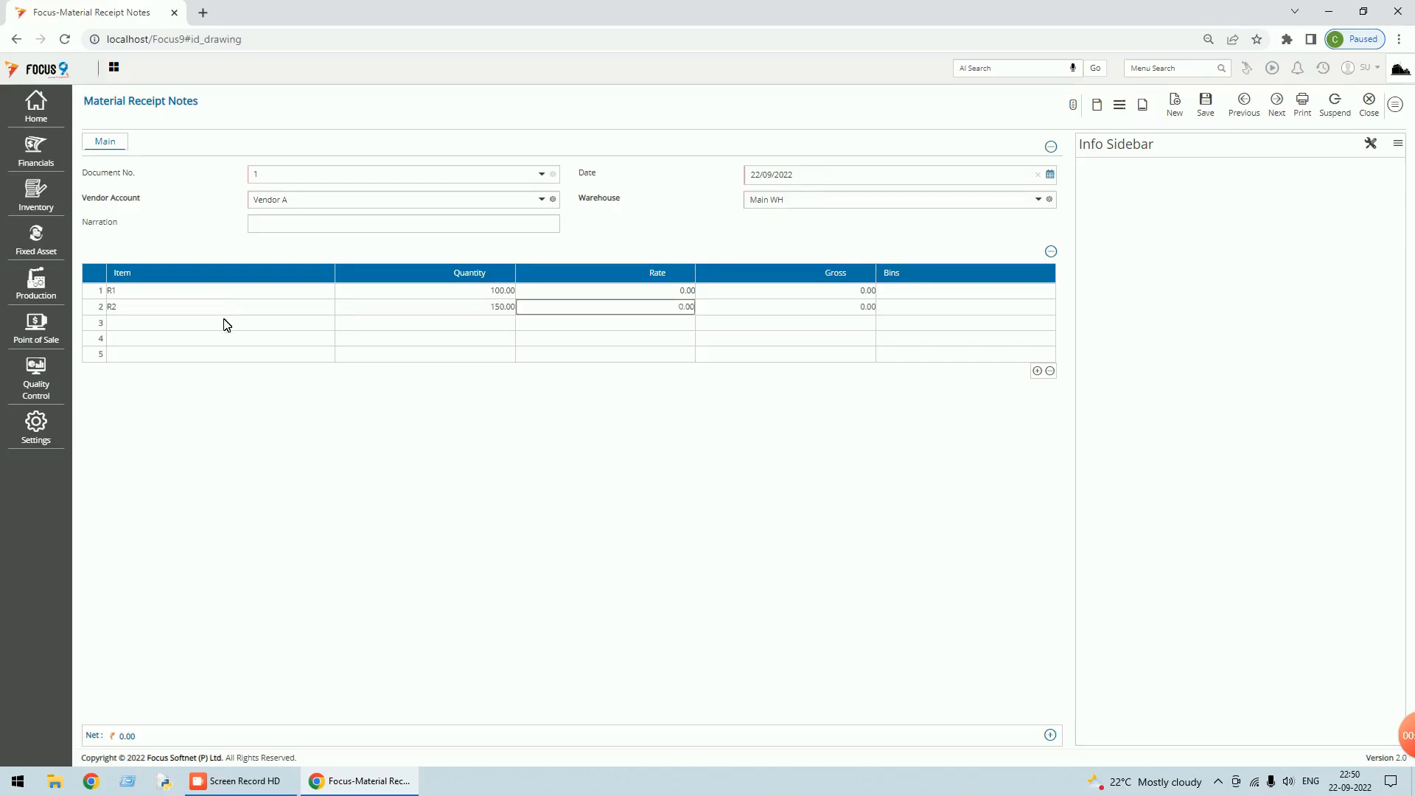
{"action": "key", "text": "Down"}
{"action": "key", "text": "Down"}
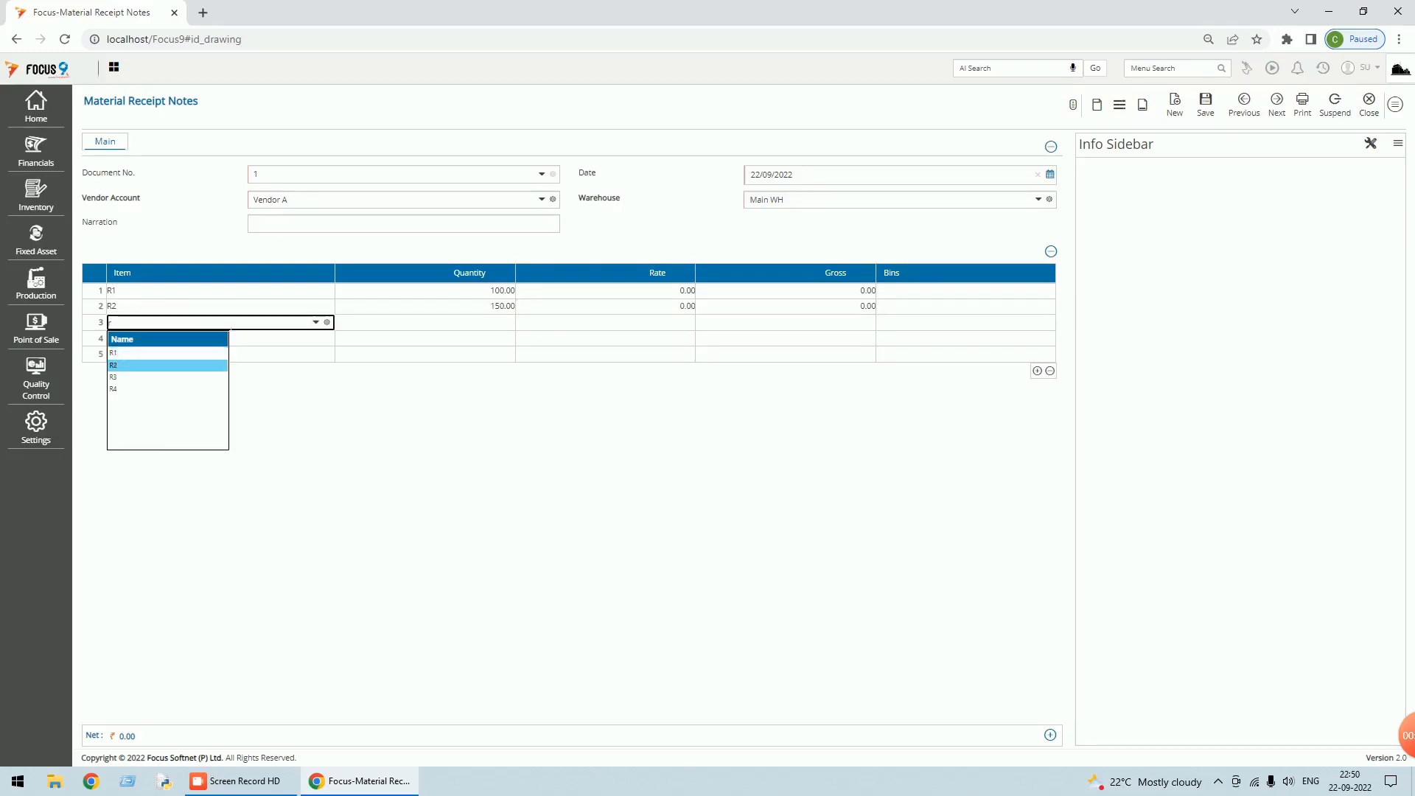
{"action": "key", "text": "Return"}
{"action": "type", "text": "200"}
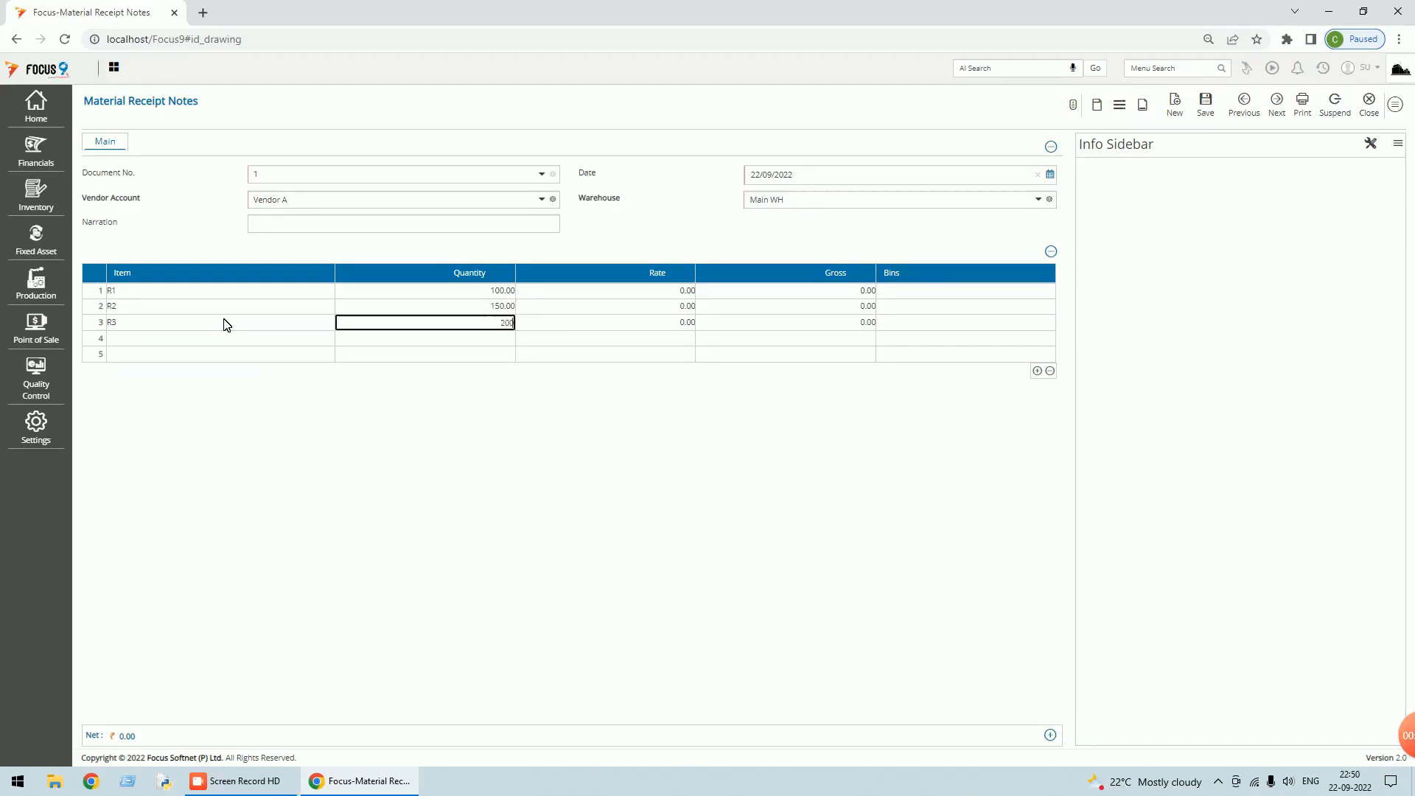
{"action": "key", "text": "Return"}
Add item R4 with quantity 300 on the fourth line of the material receipt note.
{"action": "left_click", "coordinate": [202, 342]}
{"action": "type", "text": "r"}
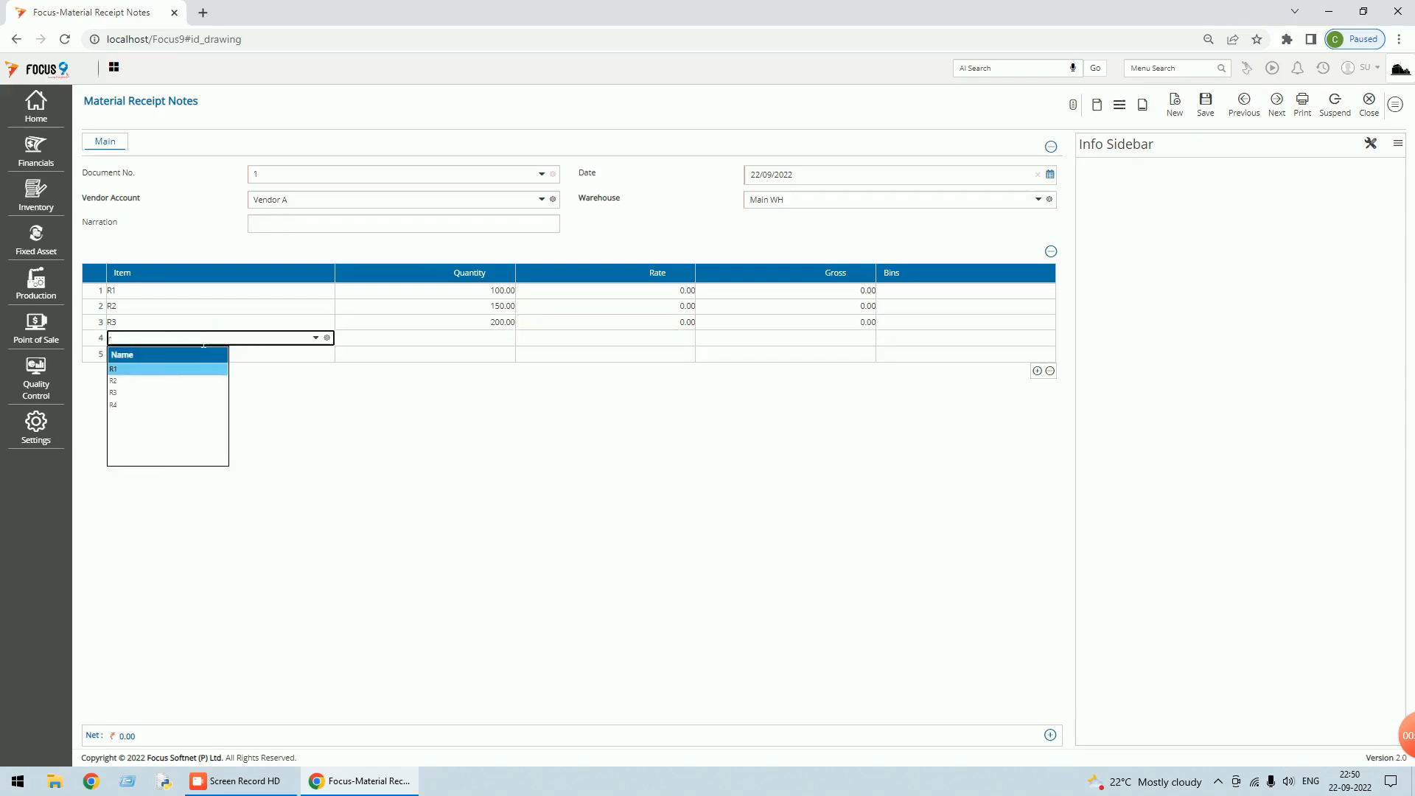
{"action": "key", "text": "Down"}
{"action": "key", "text": "Down"}
{"action": "key", "text": "Down"}
{"action": "key", "text": "Return"}
{"action": "type", "text": "300"}
{"action": "key", "text": "Return"}
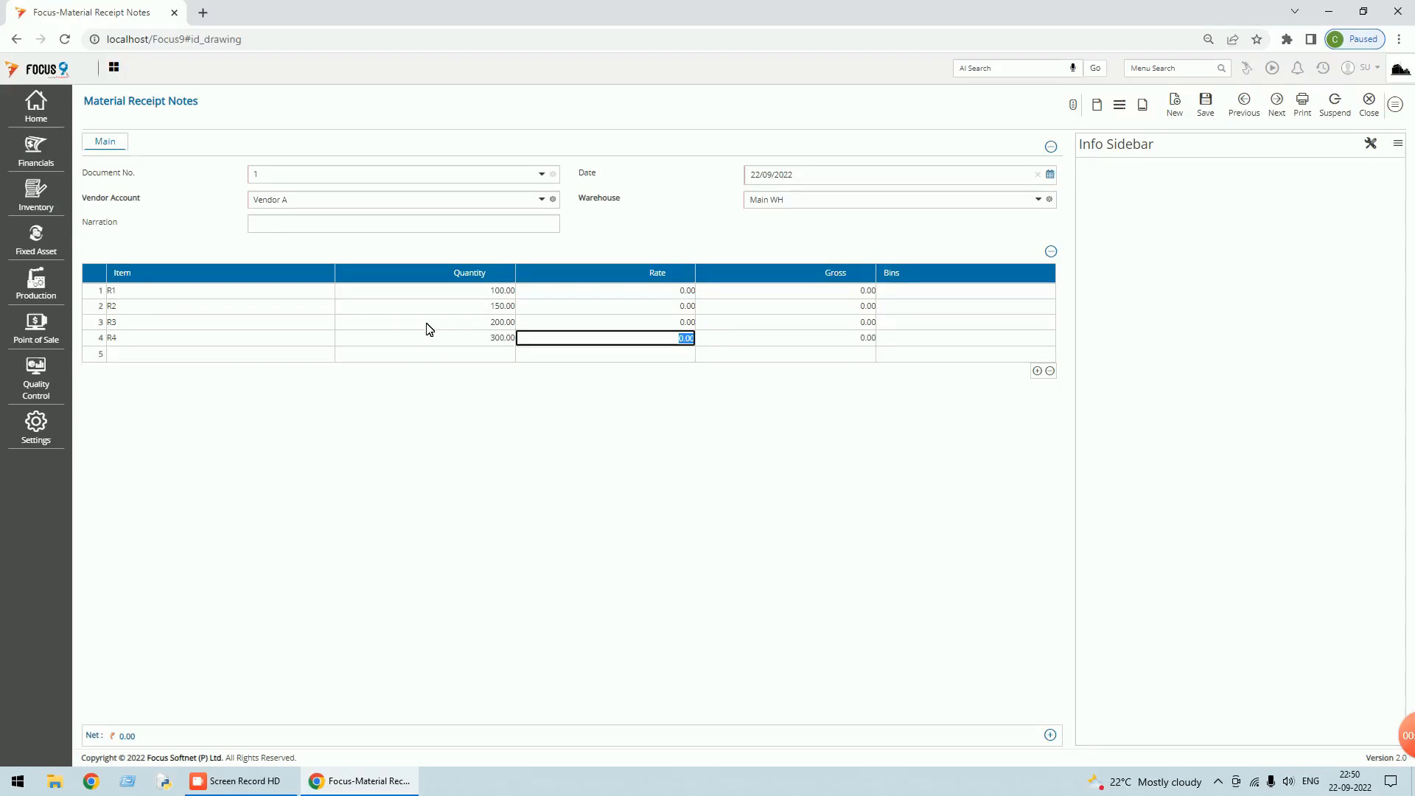
Set the rates of R1, R2, R3 and R4 to 35, 40, 45 and 50.
{"action": "left_click", "coordinate": [620, 293]}
{"action": "type", "text": "3"}
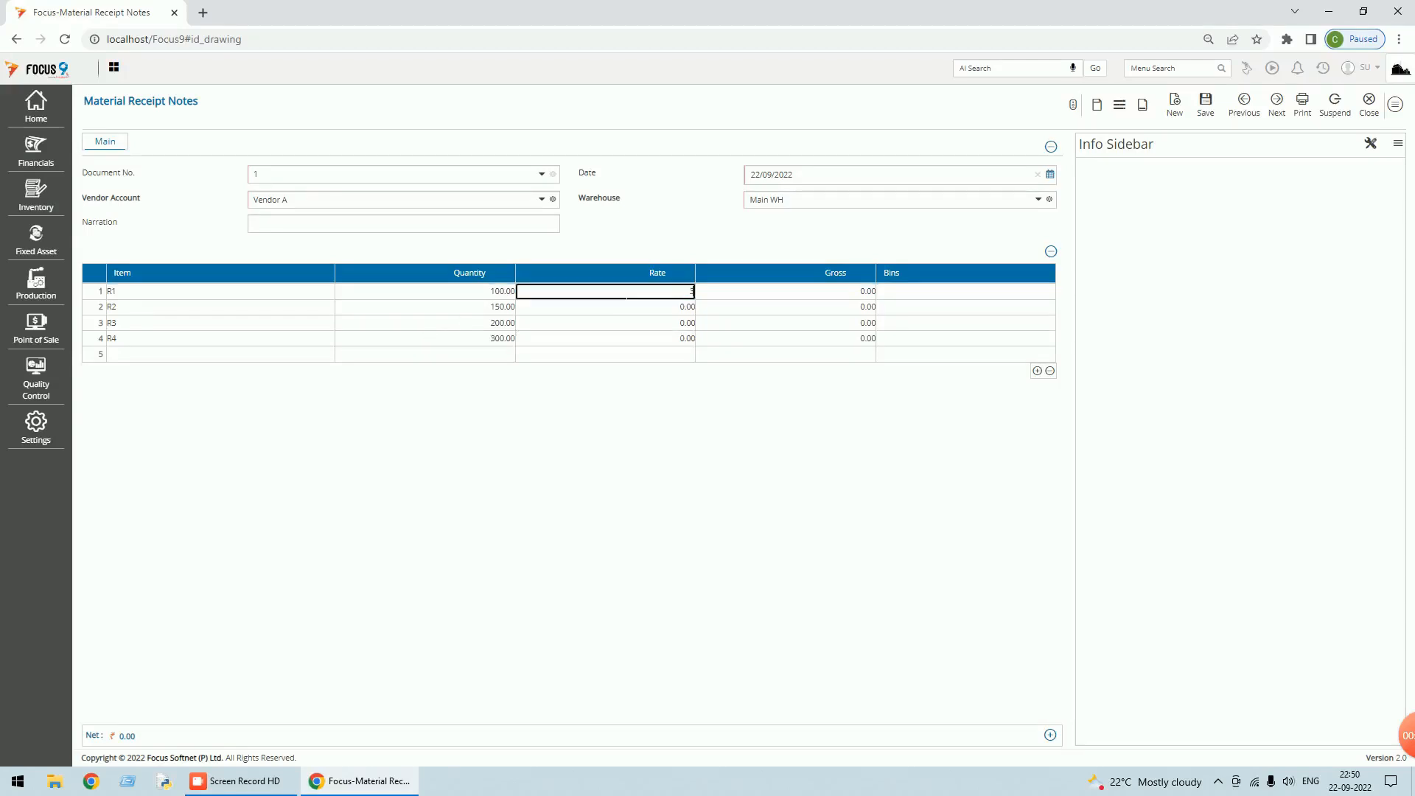
{"action": "type", "text": "5"}
{"action": "left_click", "coordinate": [649, 312]}
{"action": "type", "text": "40"}
{"action": "left_click", "coordinate": [655, 323]}
{"action": "type", "text": "4"}
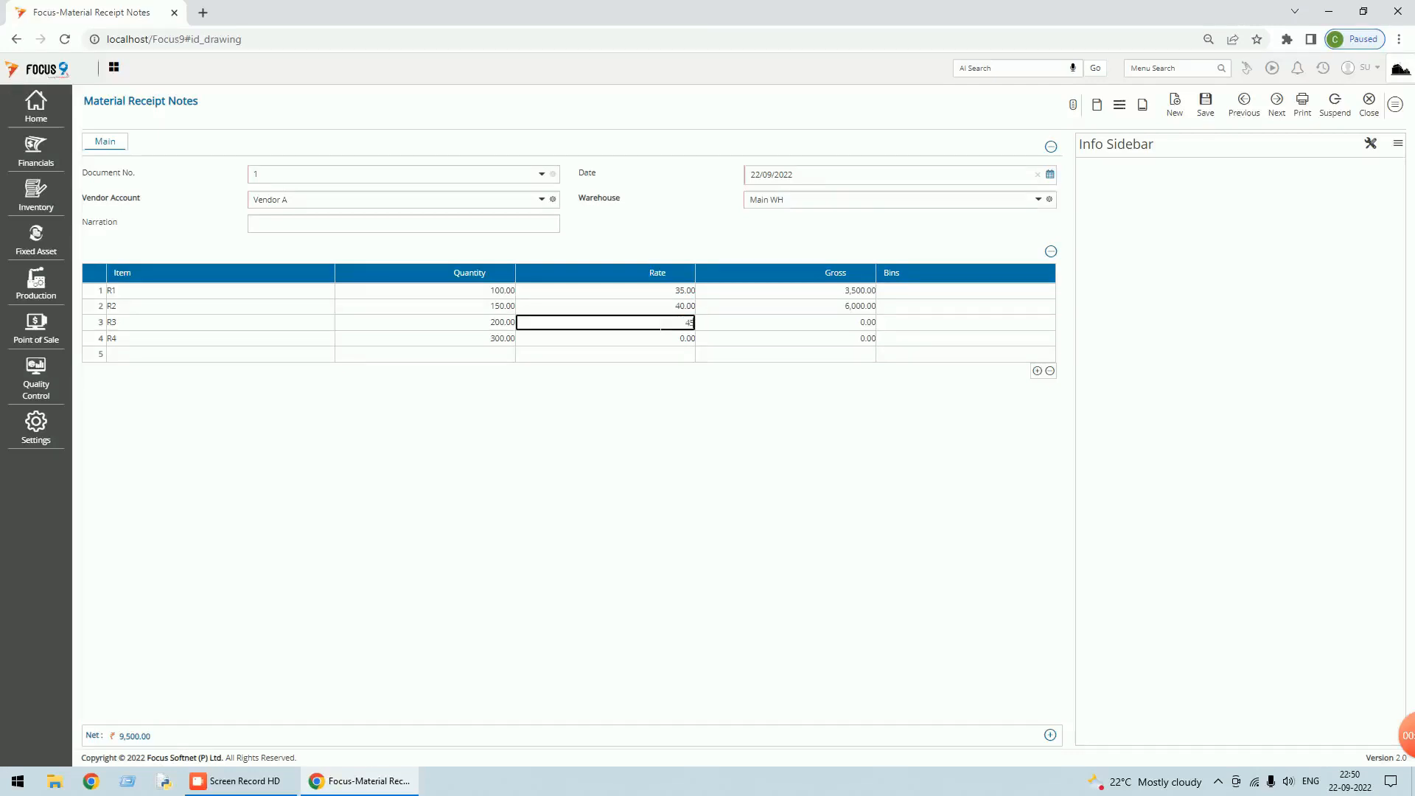
{"action": "left_click", "coordinate": [656, 337]}
{"action": "type", "text": "5"}
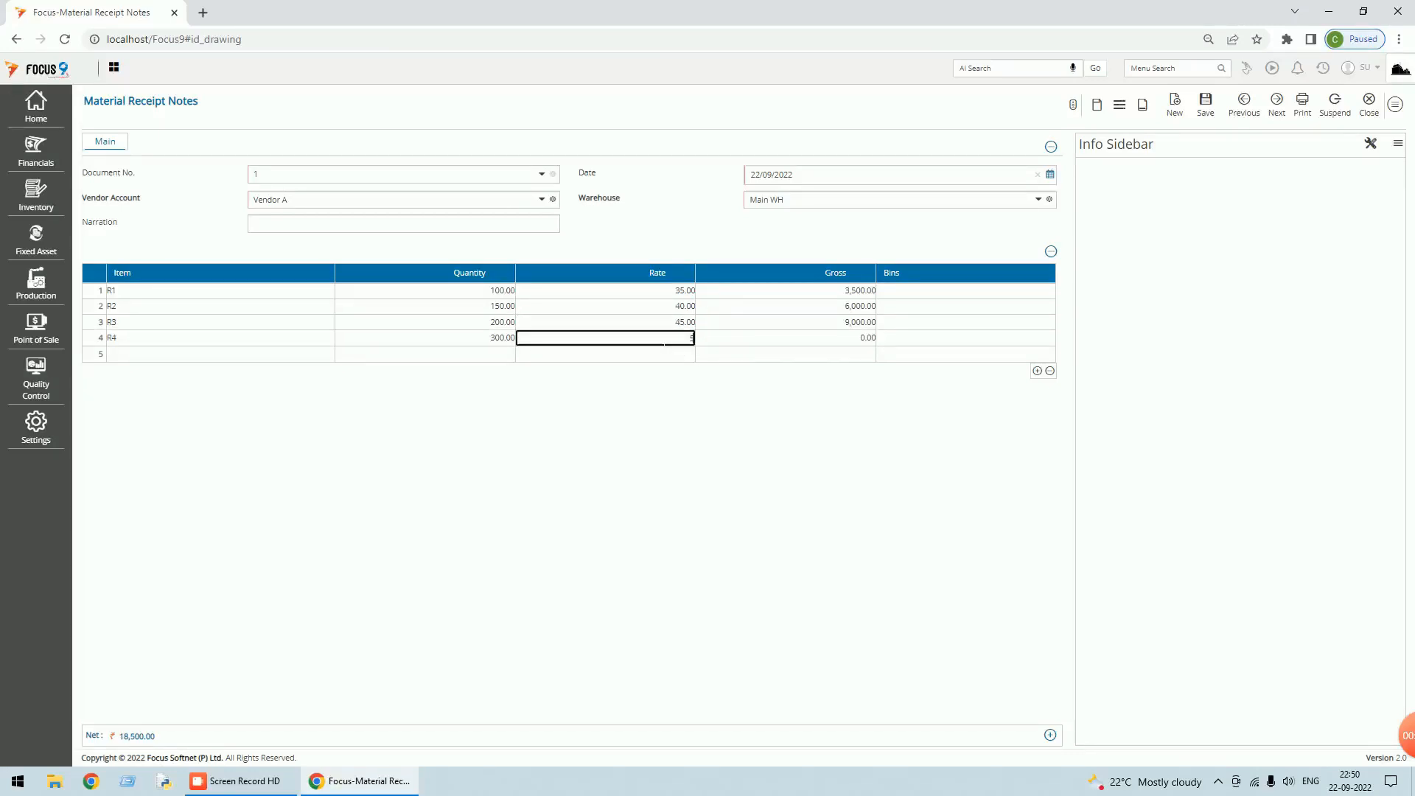
{"action": "type", "text": "0"}
{"action": "key", "text": "Tab"}
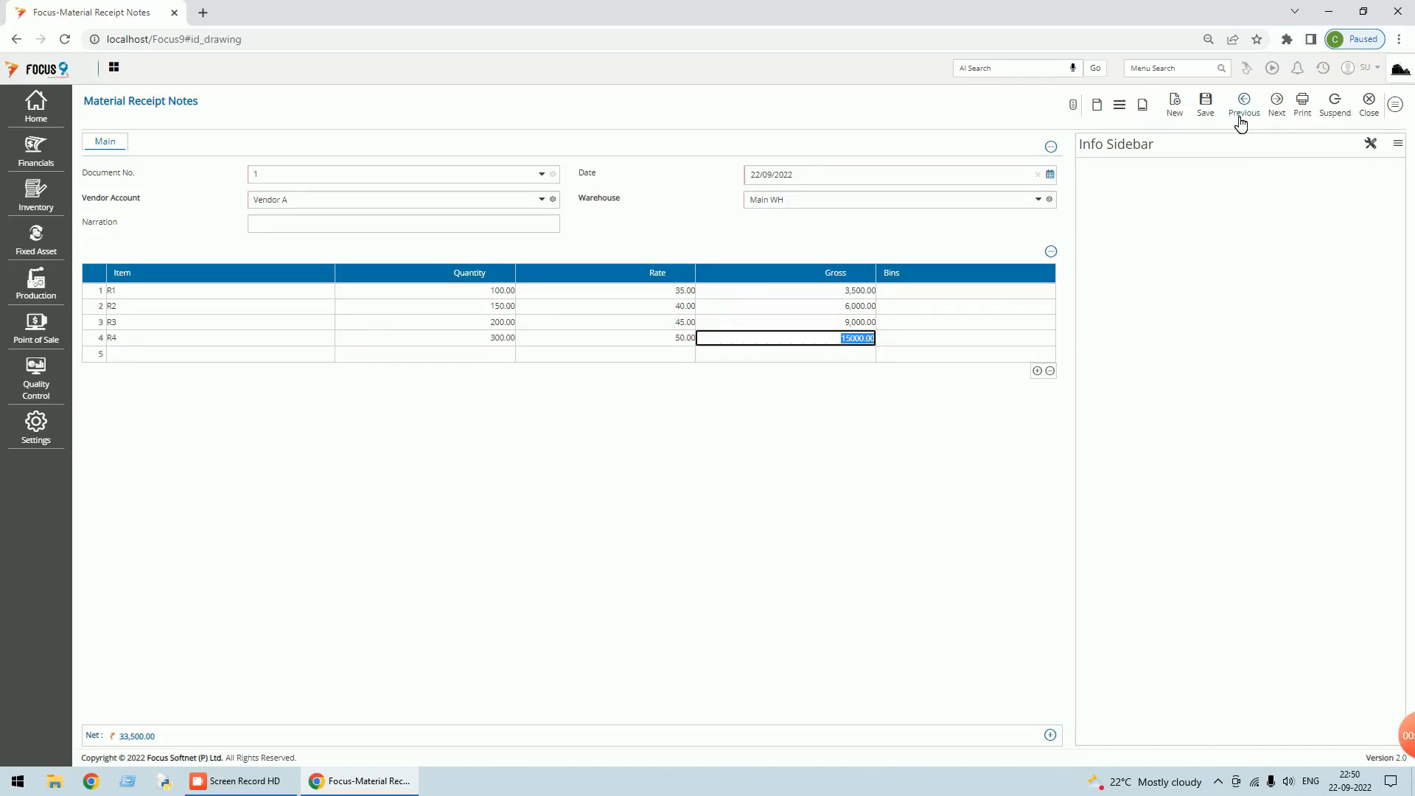
Try to save the material receipt note, and check the bin allocation of item R1 without allocating anything.
{"action": "left_click", "coordinate": [1214, 108]}
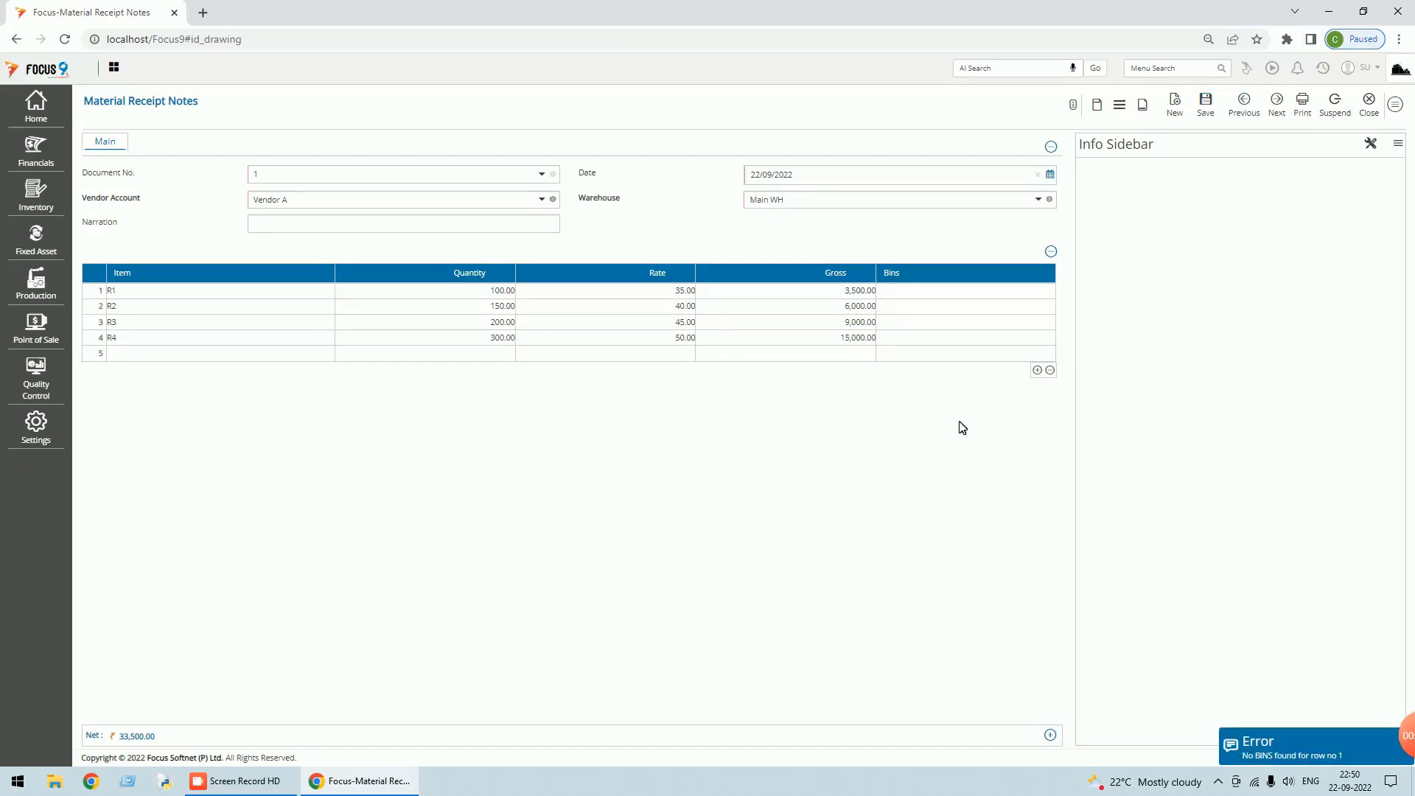
{"action": "left_click", "coordinate": [919, 293]}
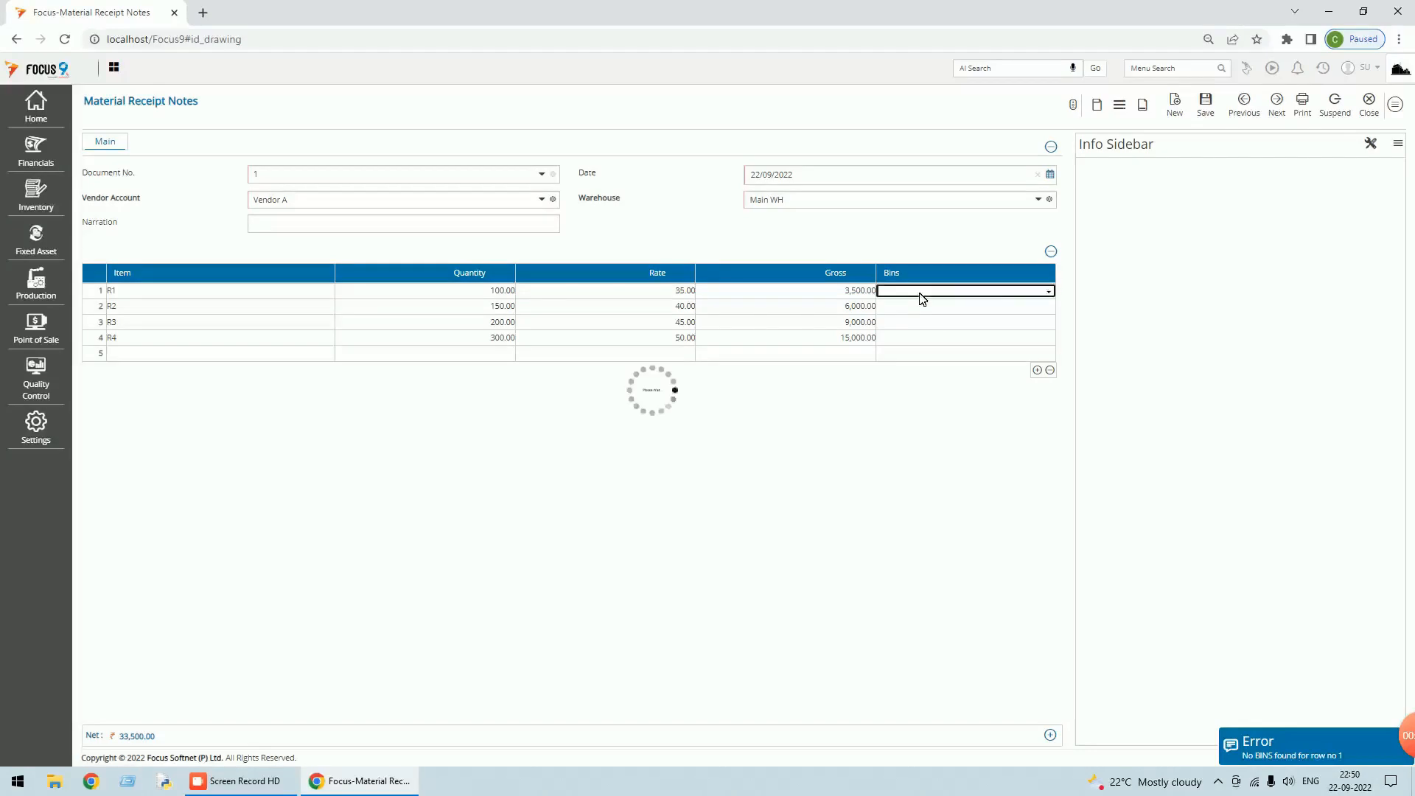
{"action": "left_click", "coordinate": [1049, 292]}
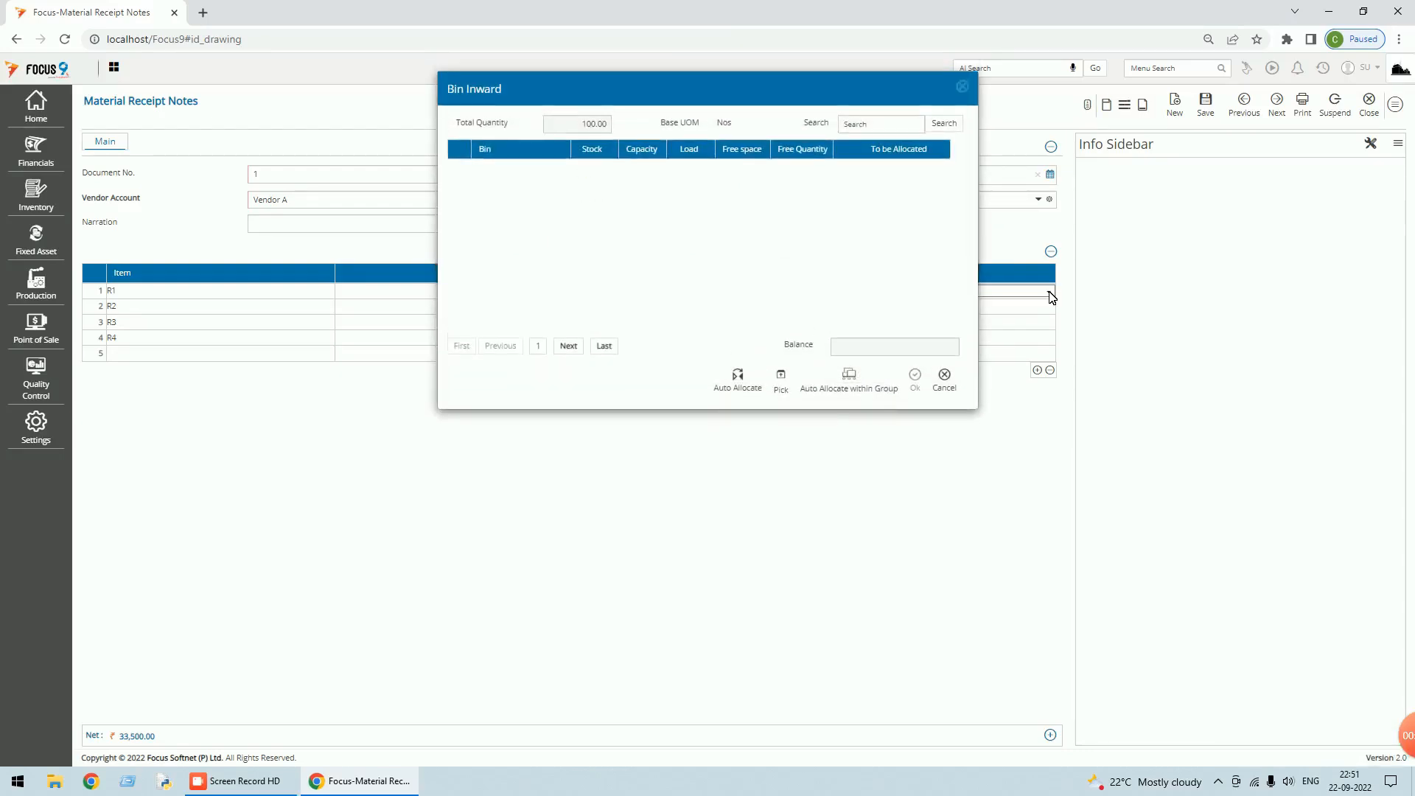
{"action": "left_click", "coordinate": [944, 379]}
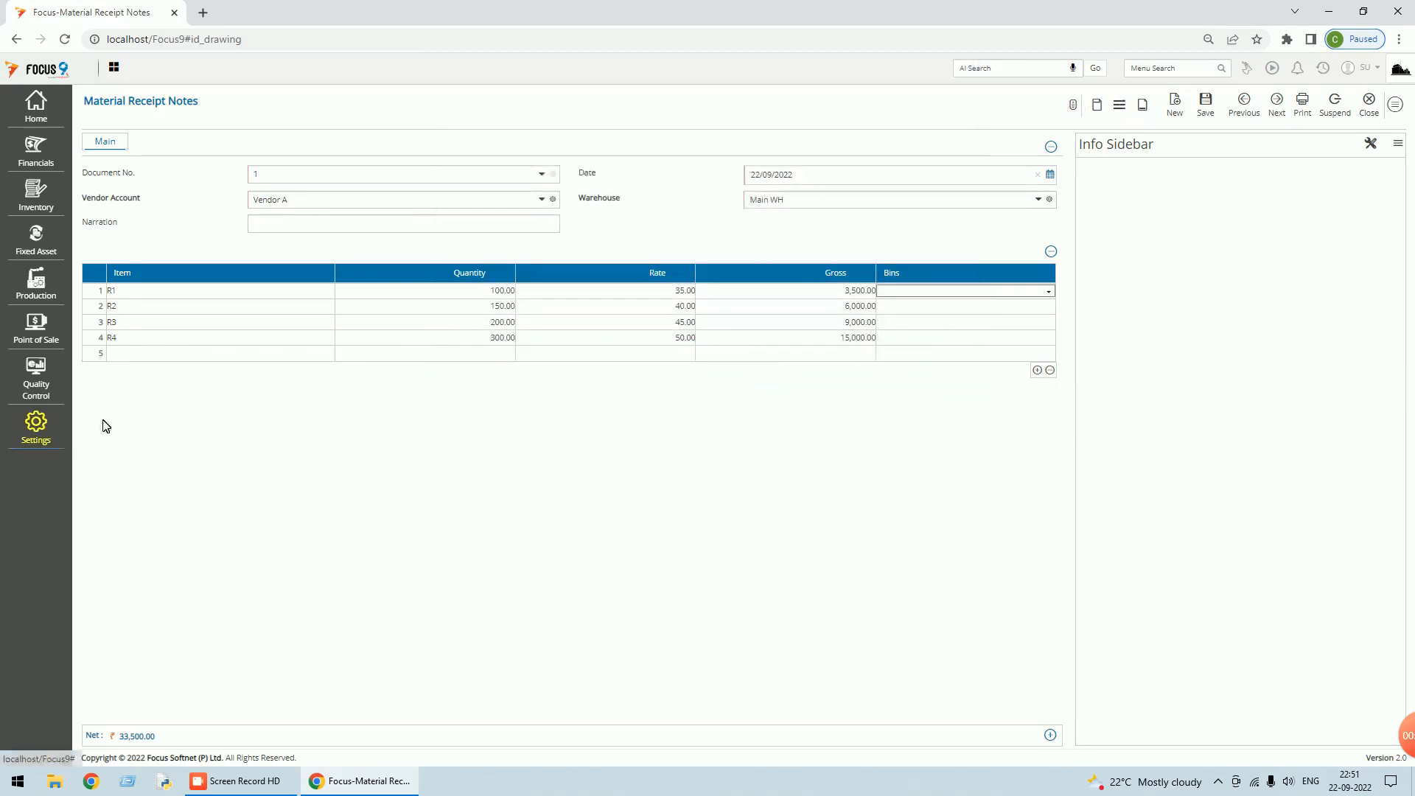
Close the material receipt note and discard its unsaved changes.
{"action": "left_click", "coordinate": [1395, 104]}
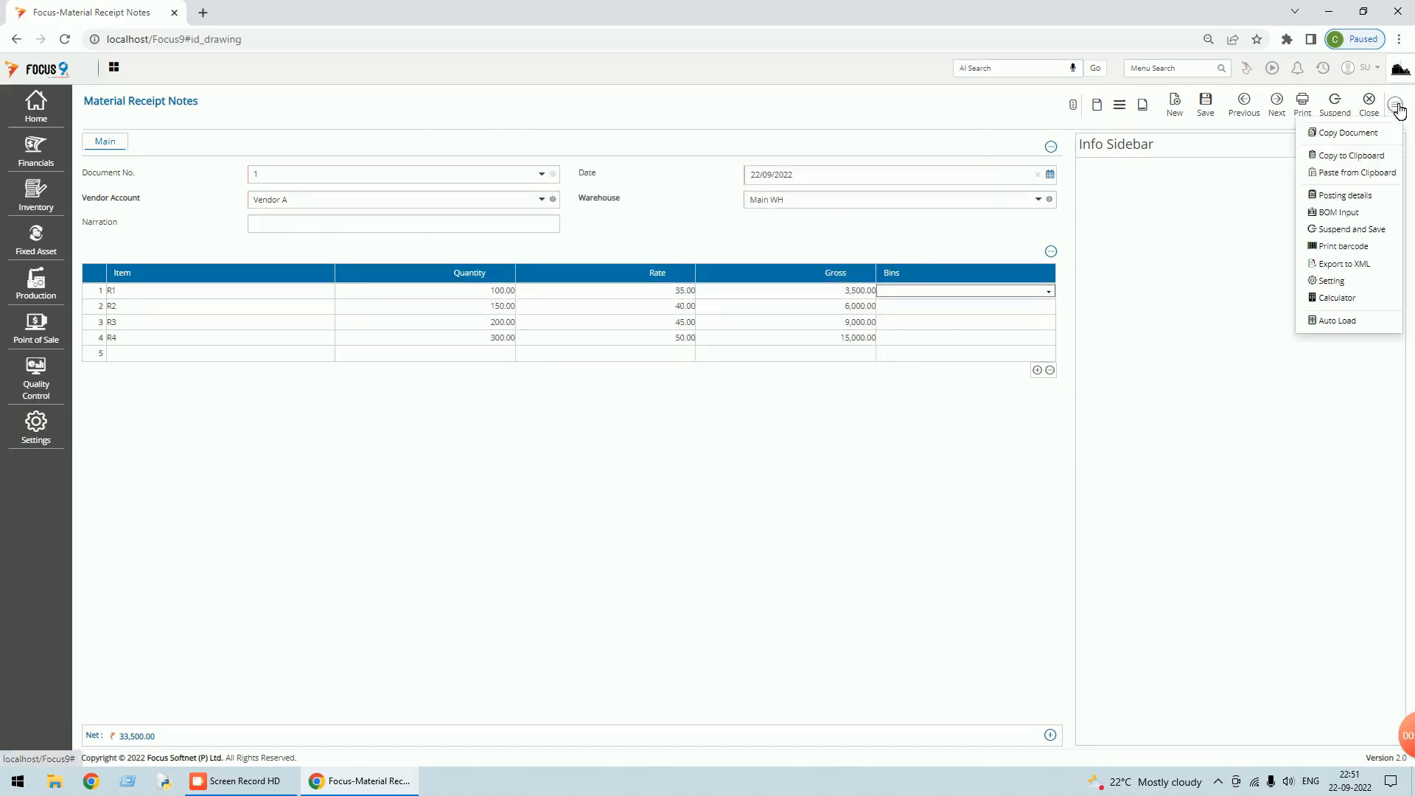
{"action": "left_click", "coordinate": [1368, 103]}
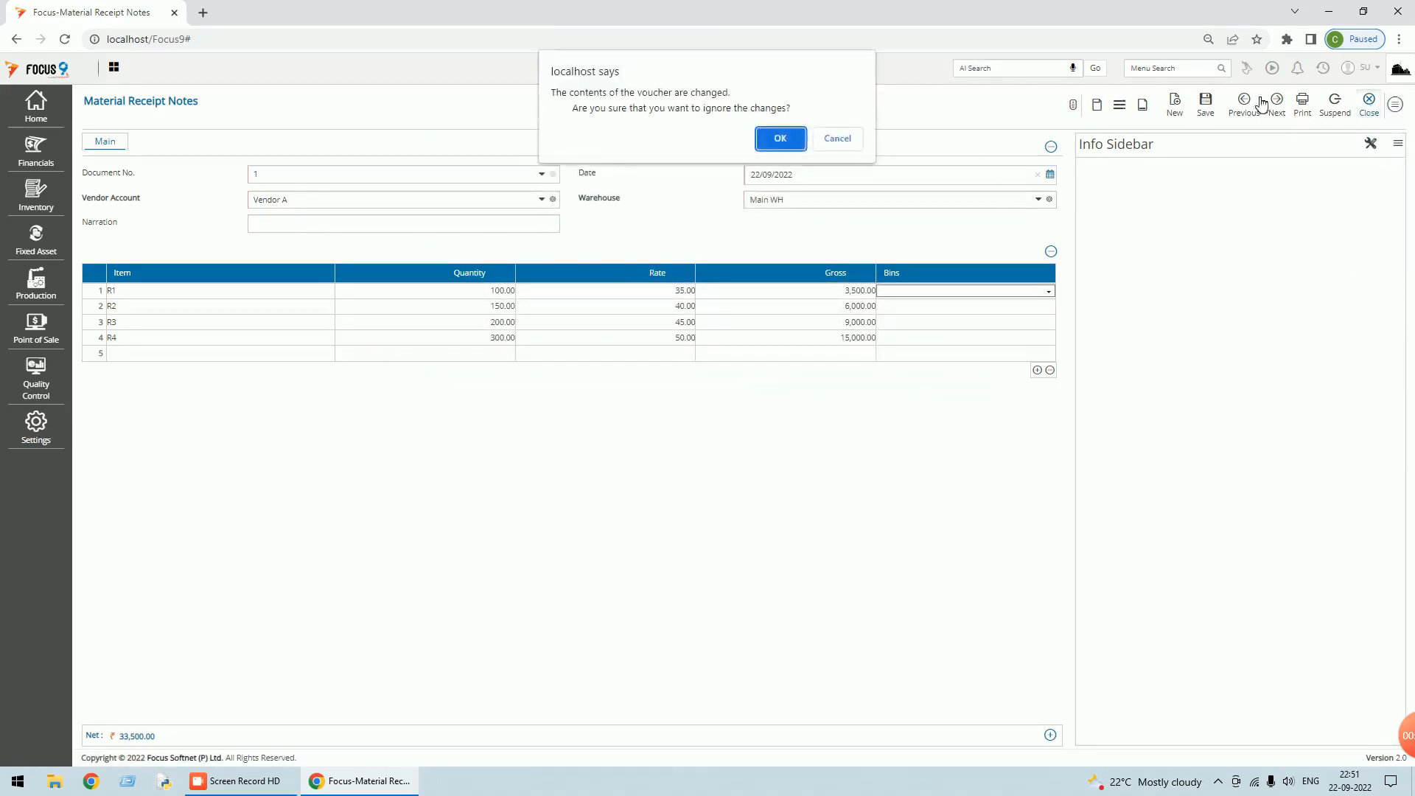
{"action": "left_click", "coordinate": [779, 139]}
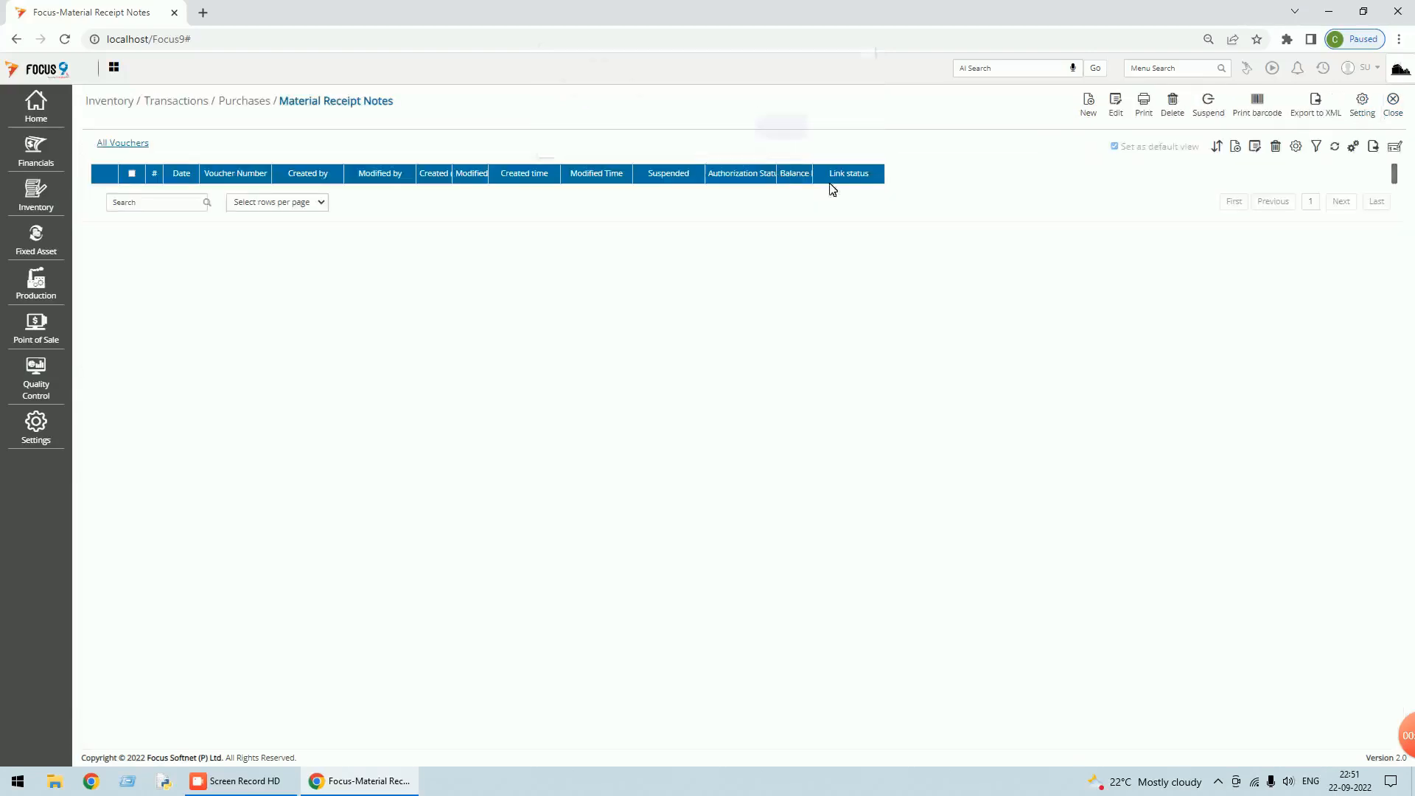
Disable bins in the inventory preferences of Configure Transactions, save the update and close the settings.
{"action": "left_click", "coordinate": [35, 424]}
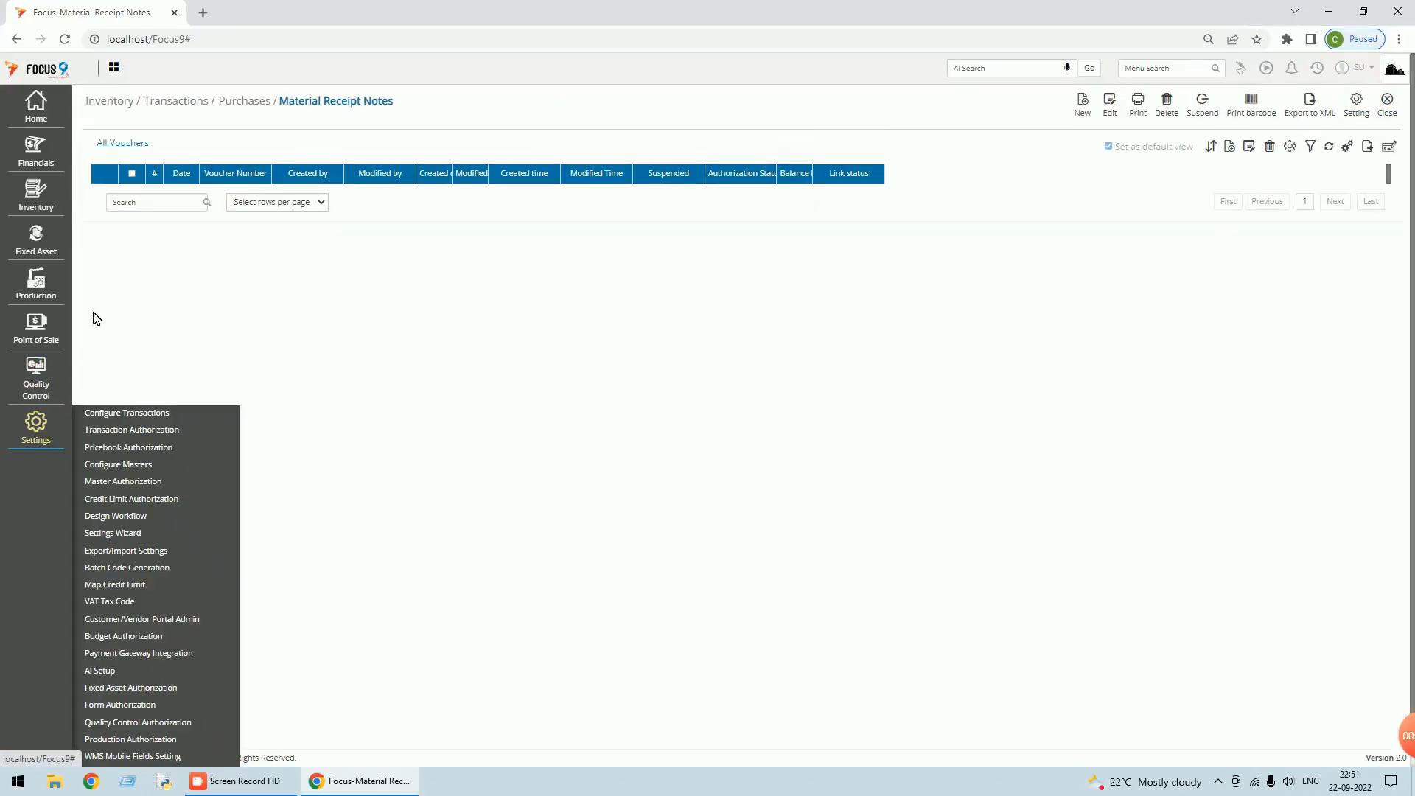
{"action": "left_click", "coordinate": [121, 413]}
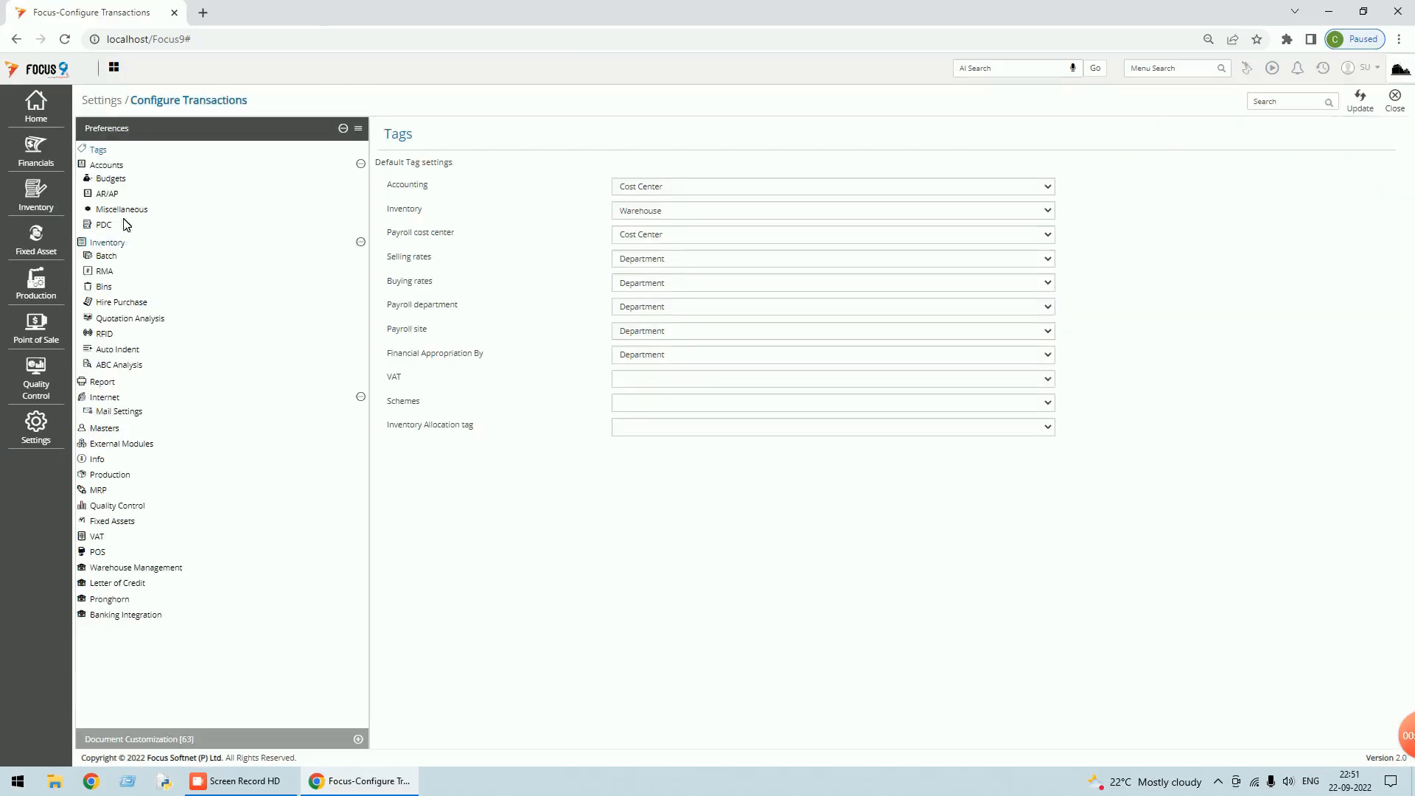
{"action": "left_click", "coordinate": [109, 287]}
{"action": "left_click", "coordinate": [399, 161]}
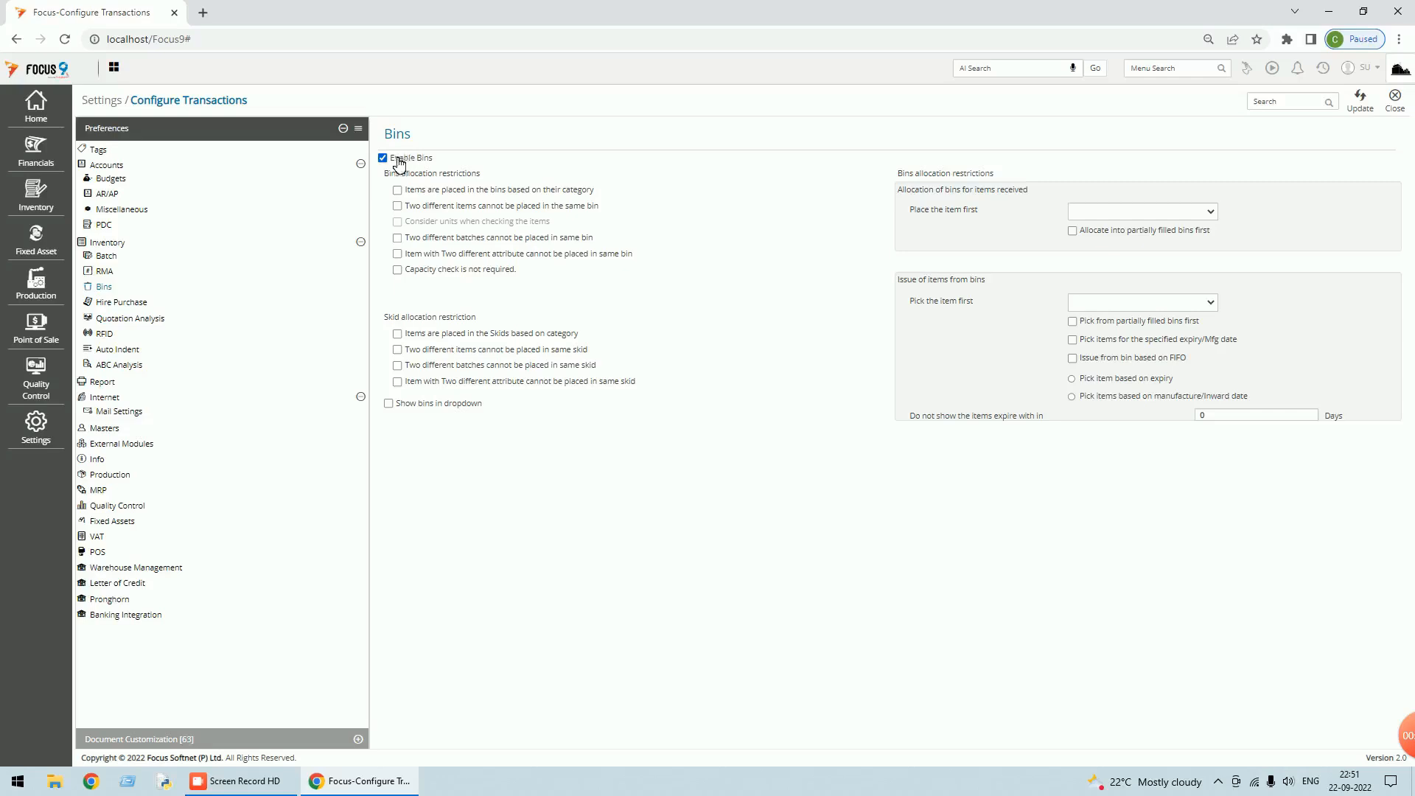
{"action": "left_click", "coordinate": [384, 158]}
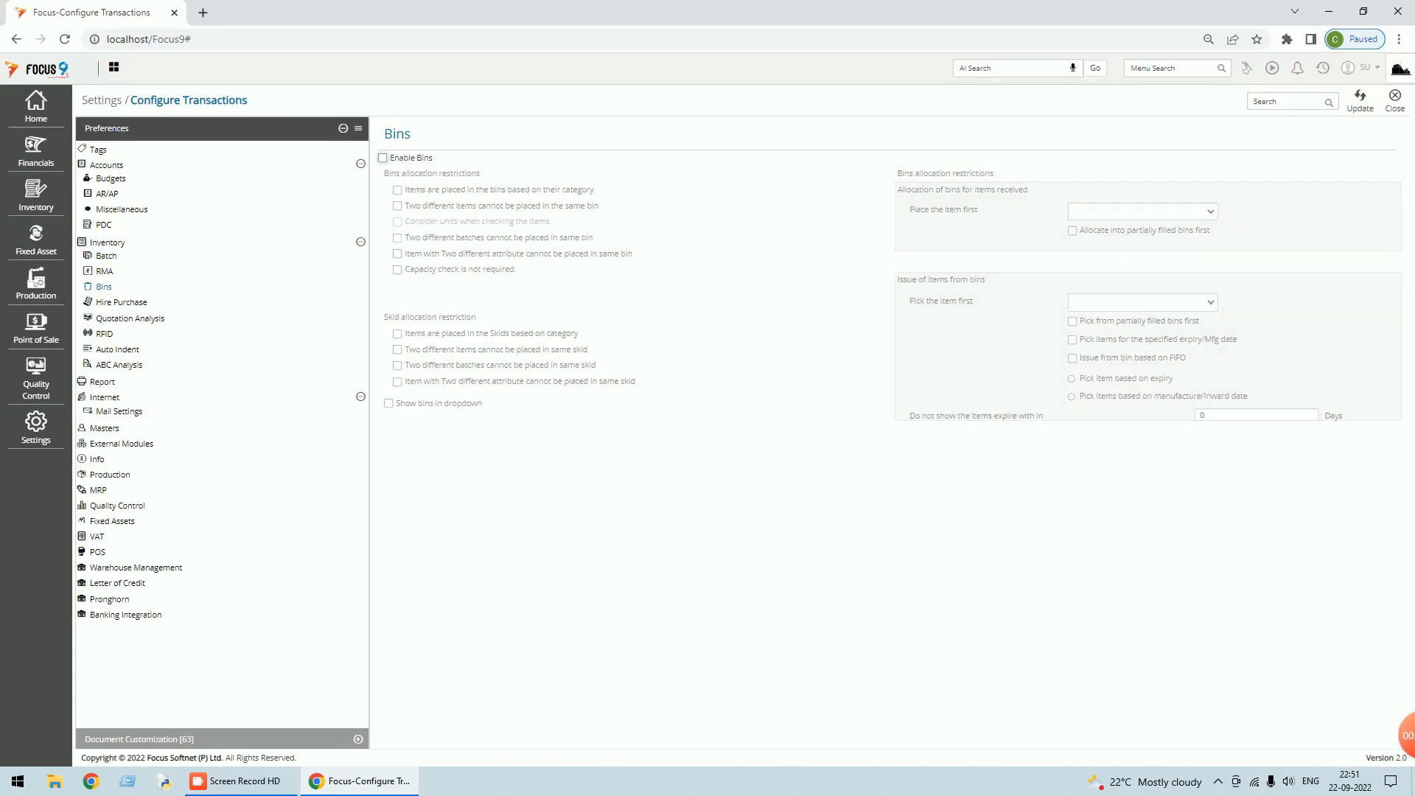
{"action": "left_click", "coordinate": [1363, 112]}
{"action": "left_click", "coordinate": [780, 123]}
{"action": "left_click", "coordinate": [1394, 101]}
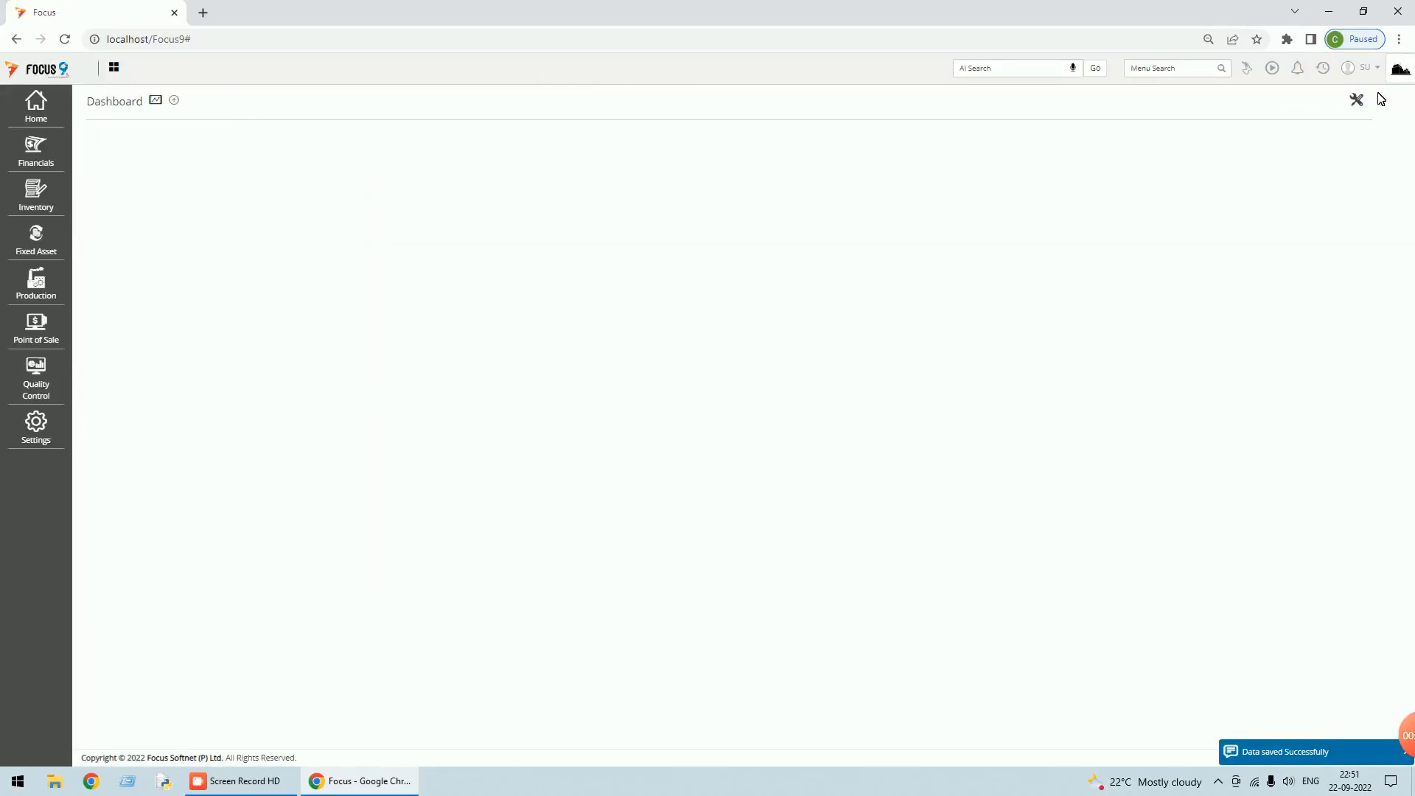
Find the Material Receipt Notes screen and start a new material receipt note.
{"action": "left_click", "coordinate": [1162, 69]}
{"action": "type", "text": "purc"}
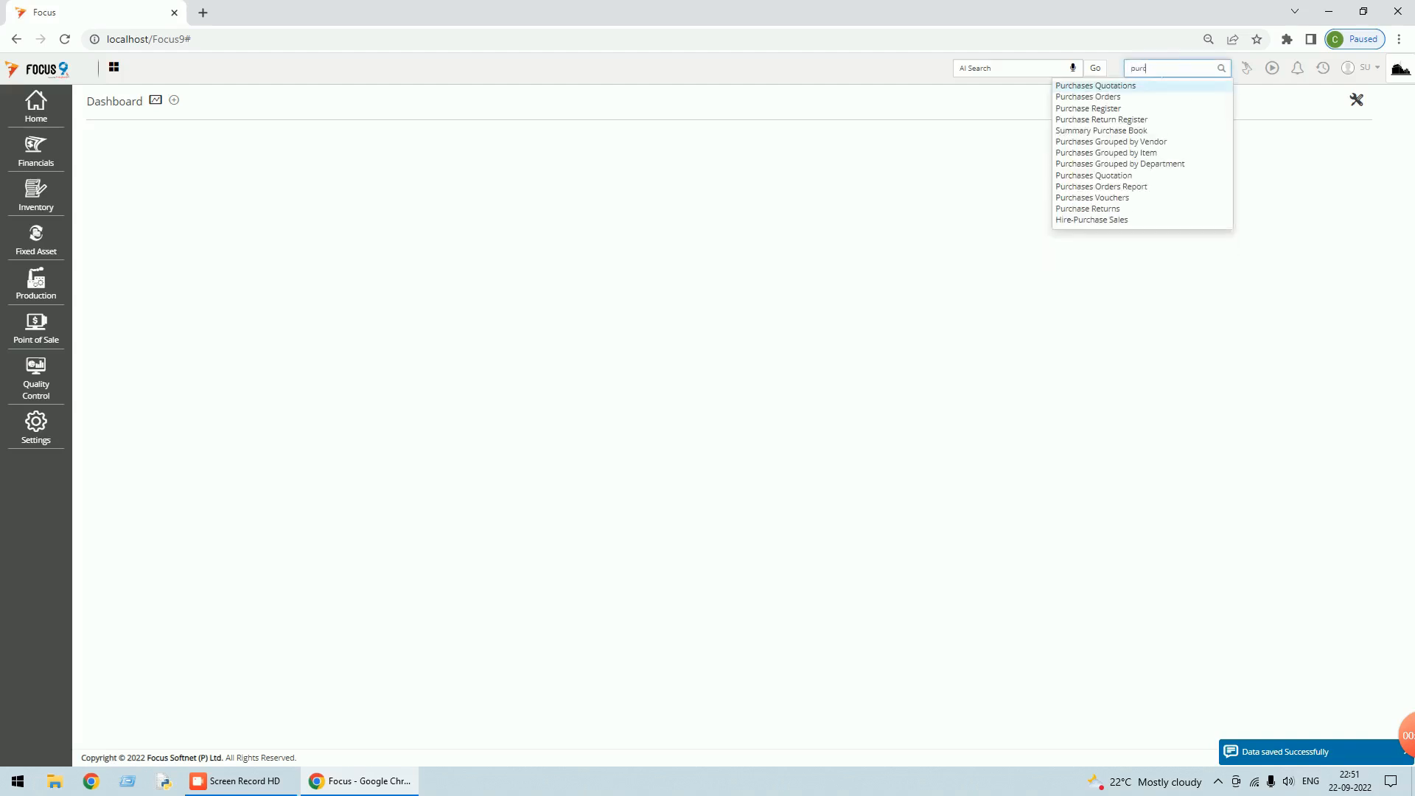
{"action": "key", "text": "BackSpace"}
{"action": "key", "text": "BackSpace"}
{"action": "key", "text": "BackSpace"}
{"action": "type", "text": "materi"}
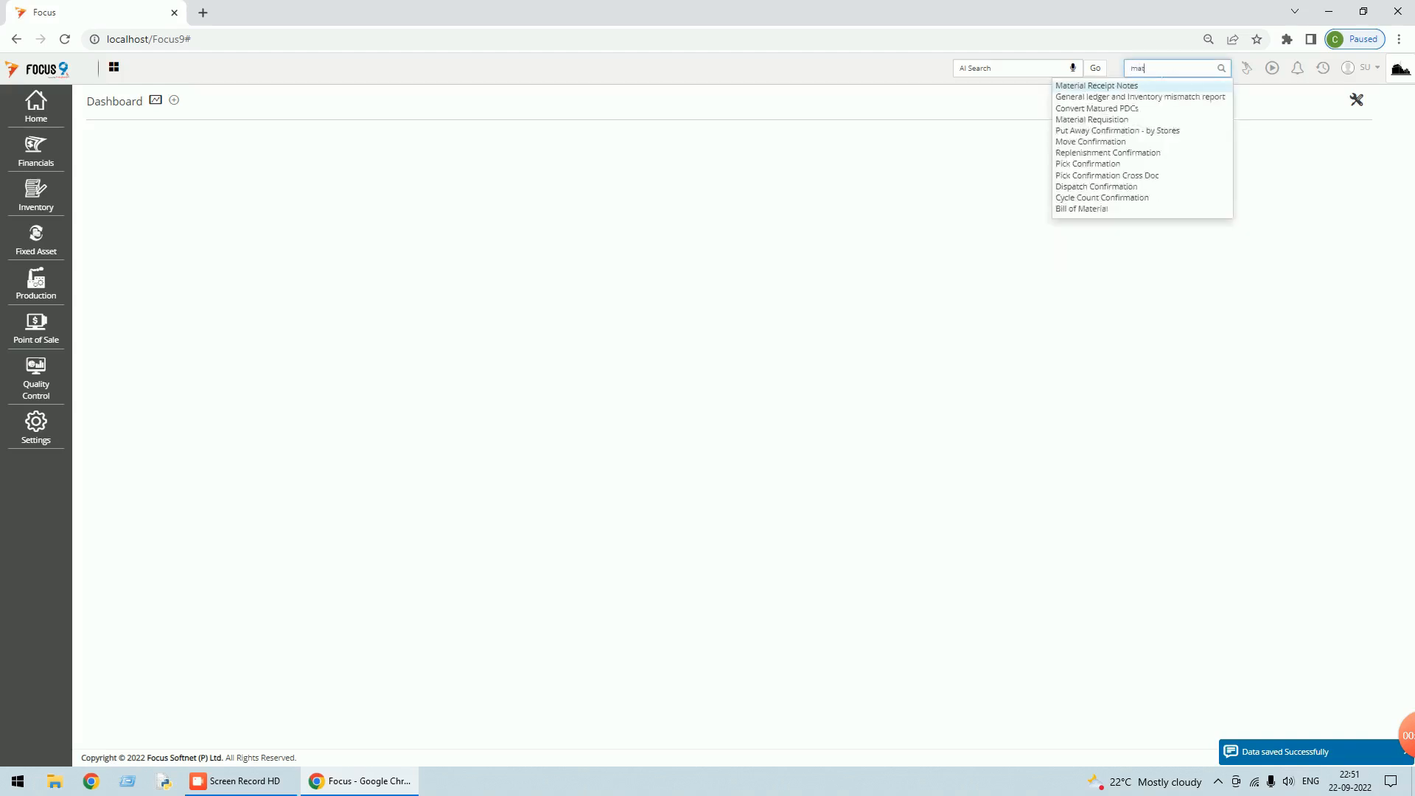
{"action": "left_click", "coordinate": [1117, 86]}
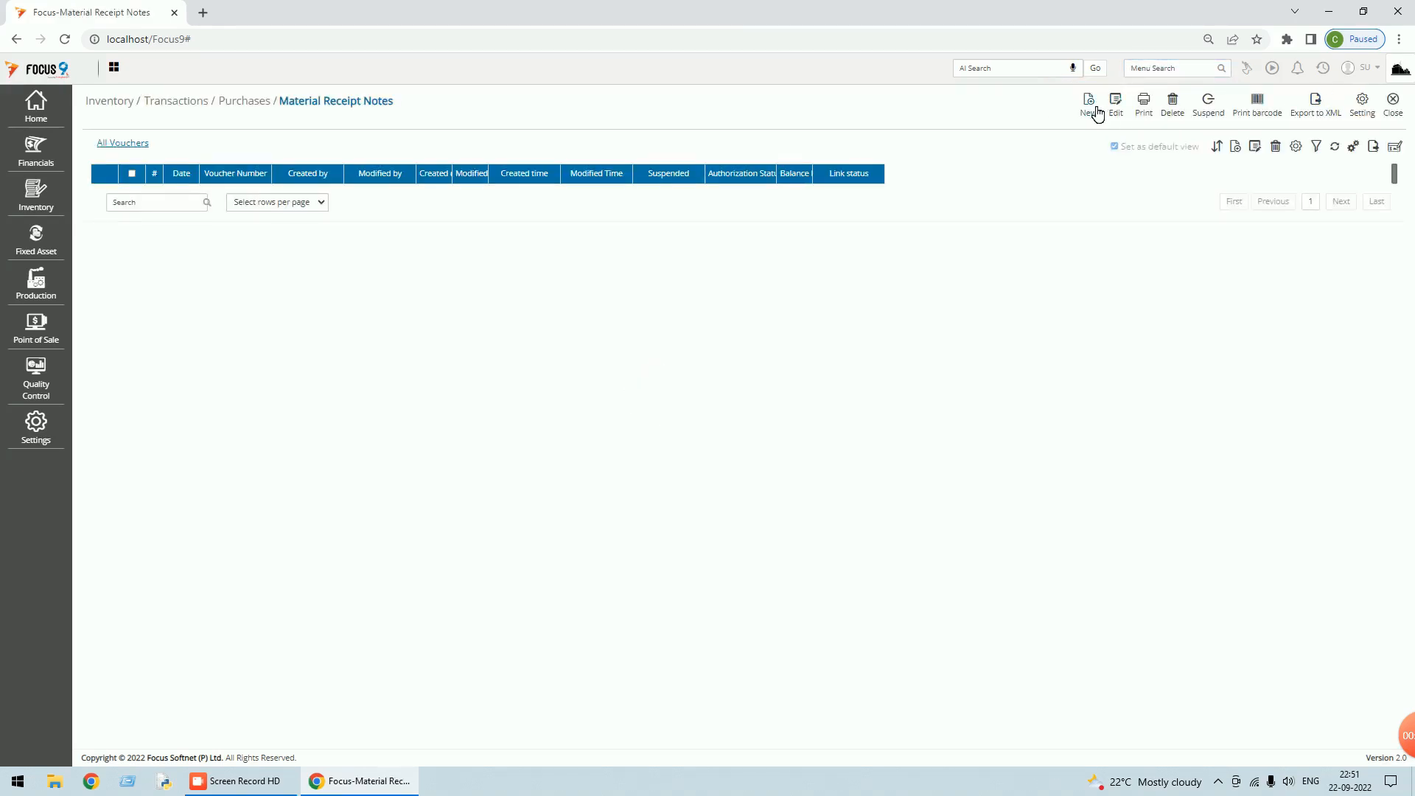
{"action": "left_click", "coordinate": [1098, 117]}
Paste the copied receipt details from the clipboard into the new note, save it and close Material Receipt Notes.
{"action": "left_click", "coordinate": [1395, 104]}
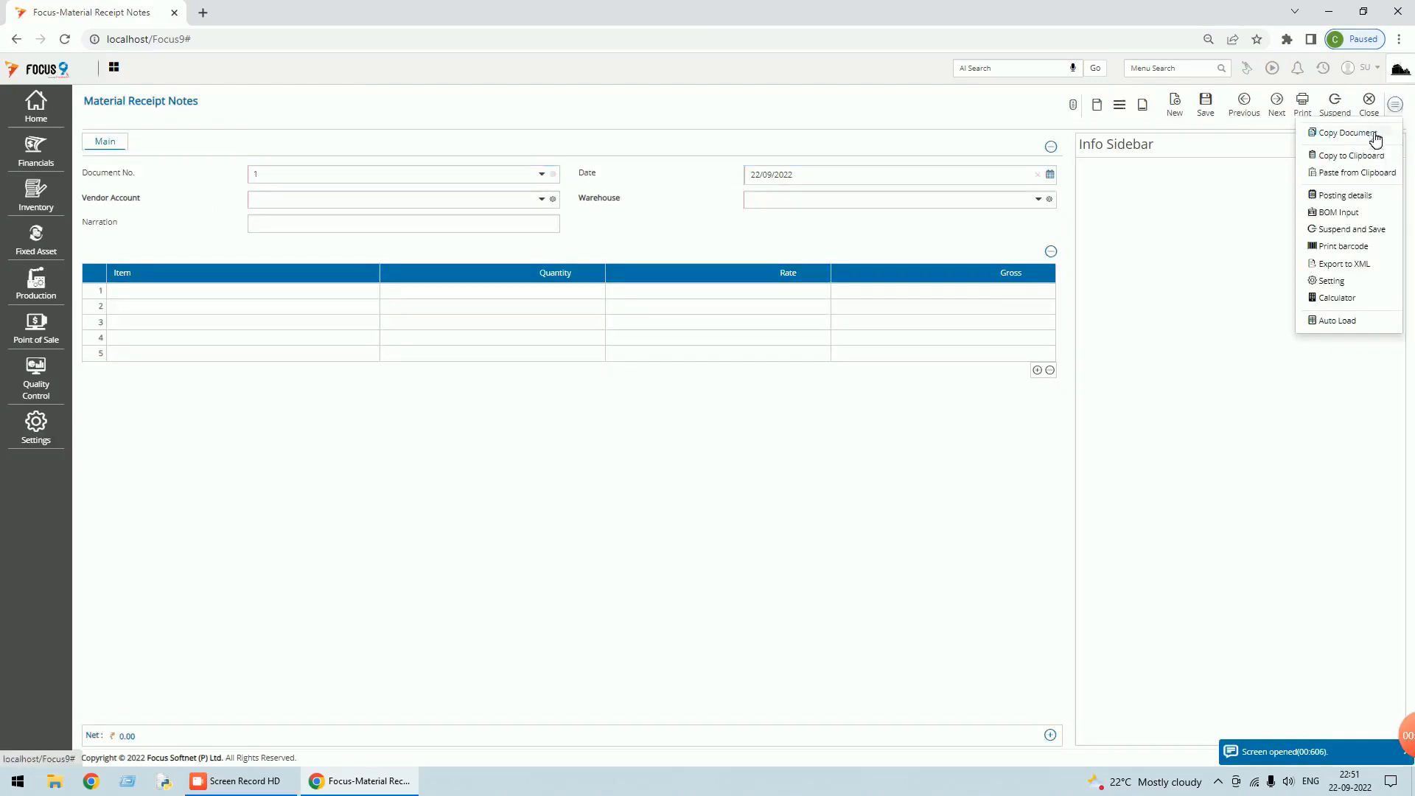
{"action": "left_click", "coordinate": [1351, 172]}
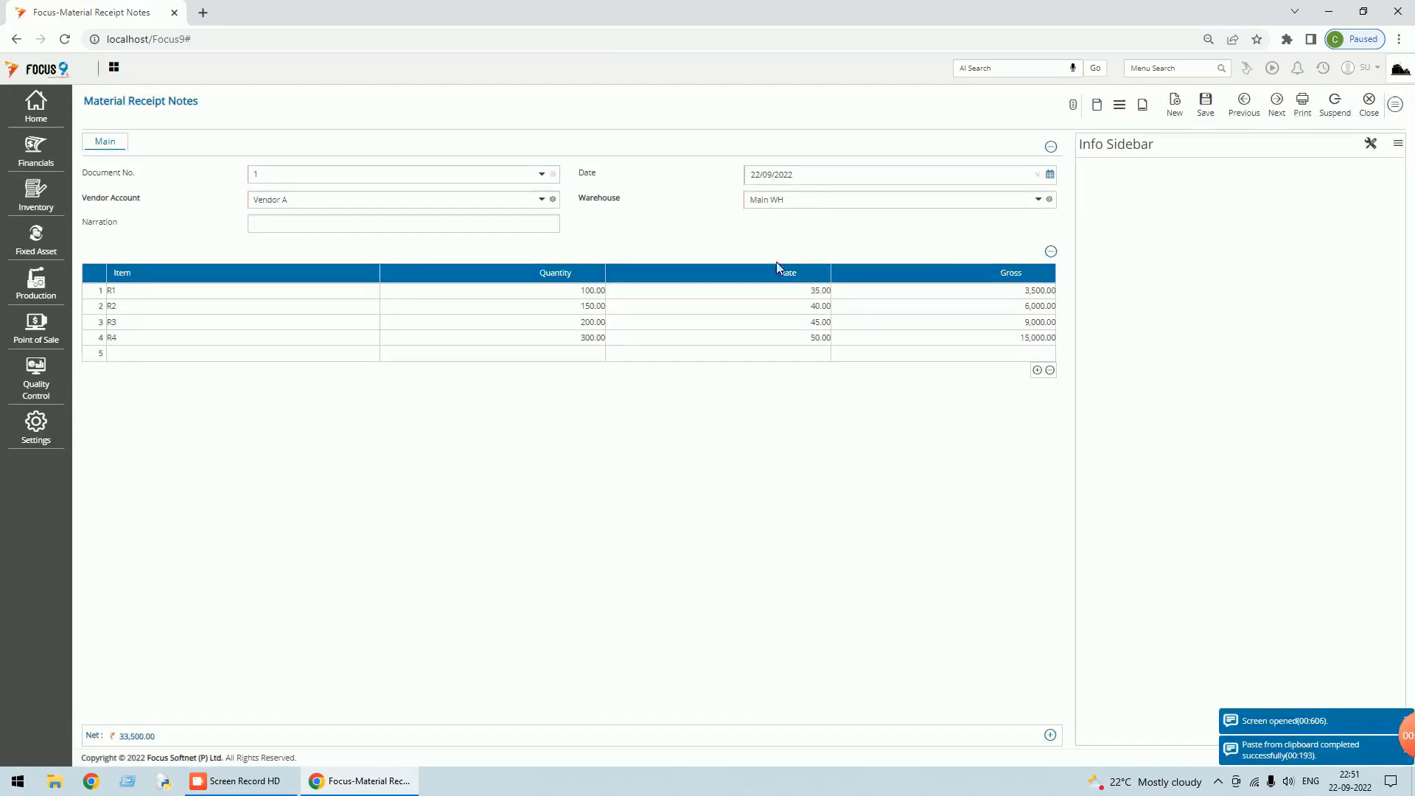
{"action": "left_click", "coordinate": [1207, 110]}
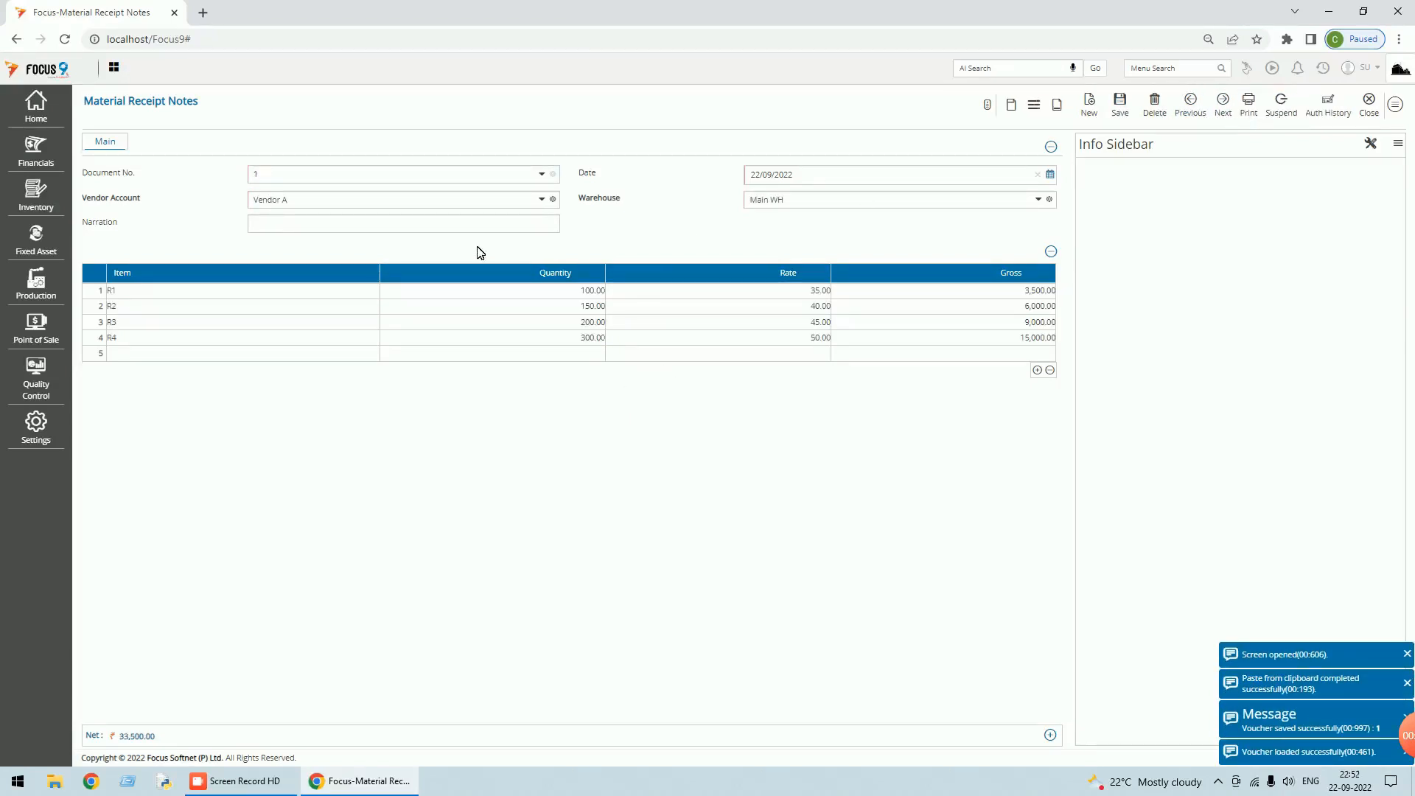
{"action": "left_click", "coordinate": [1368, 104]}
{"action": "left_click", "coordinate": [1393, 110]}
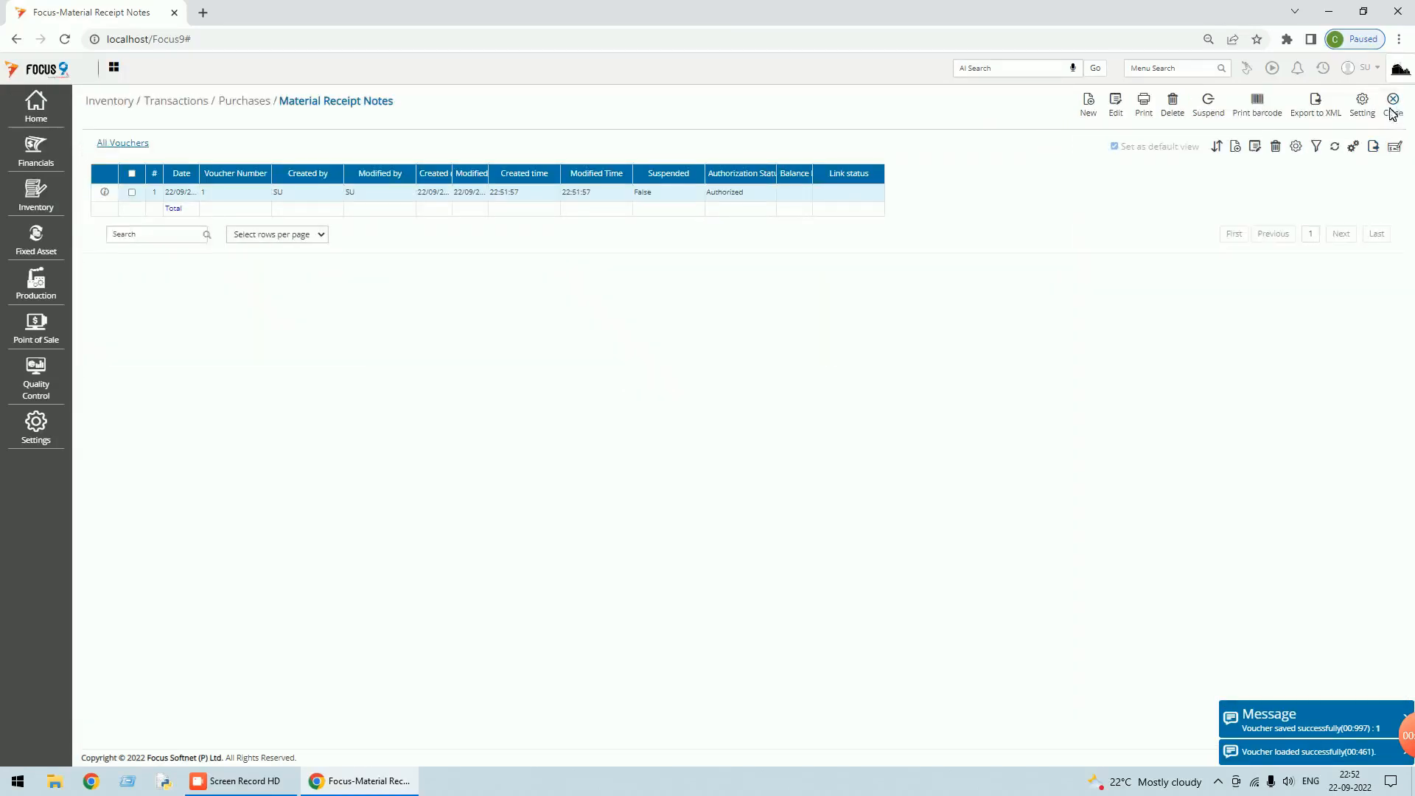
Run the stock ledger report for all listed items.
{"action": "left_click", "coordinate": [1324, 68]}
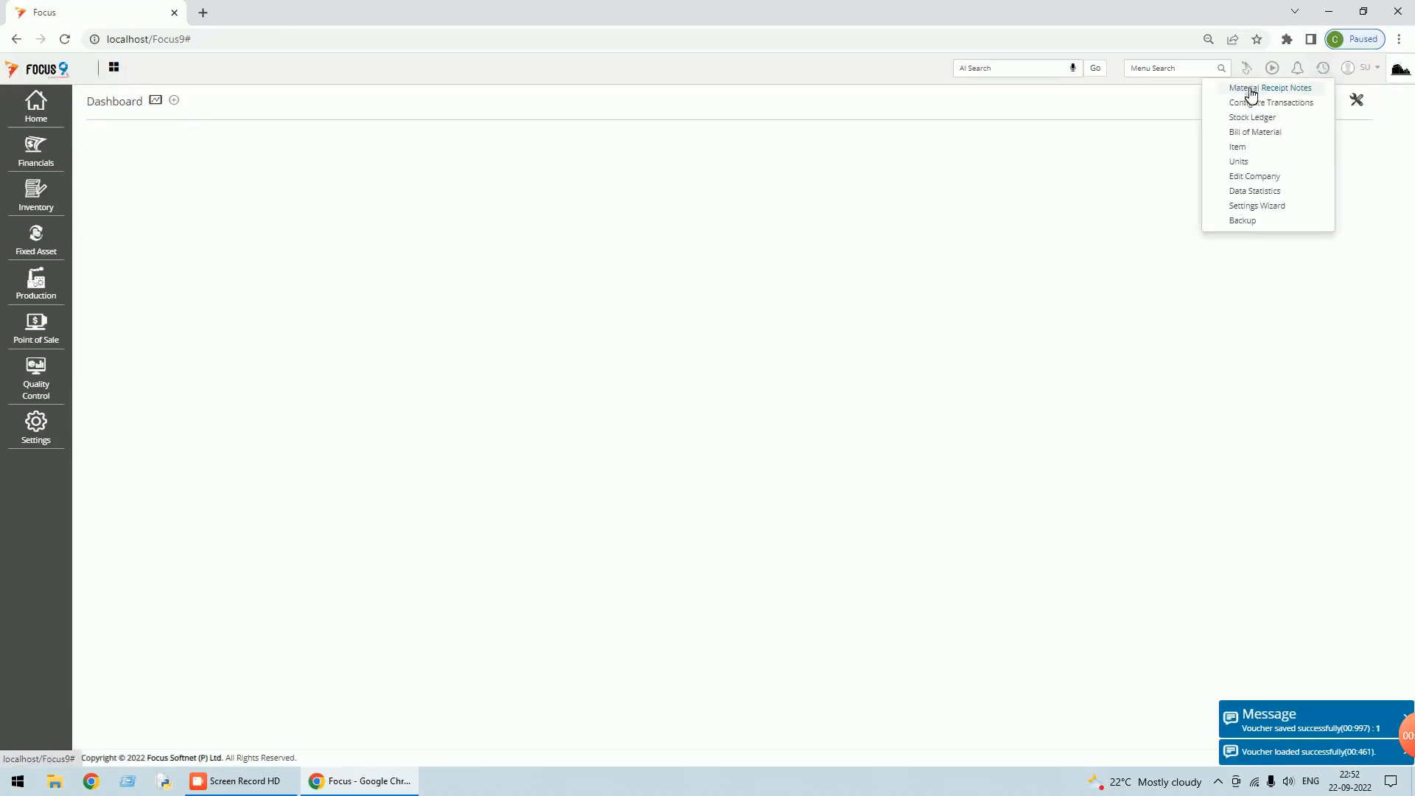
{"action": "left_click", "coordinate": [1253, 118]}
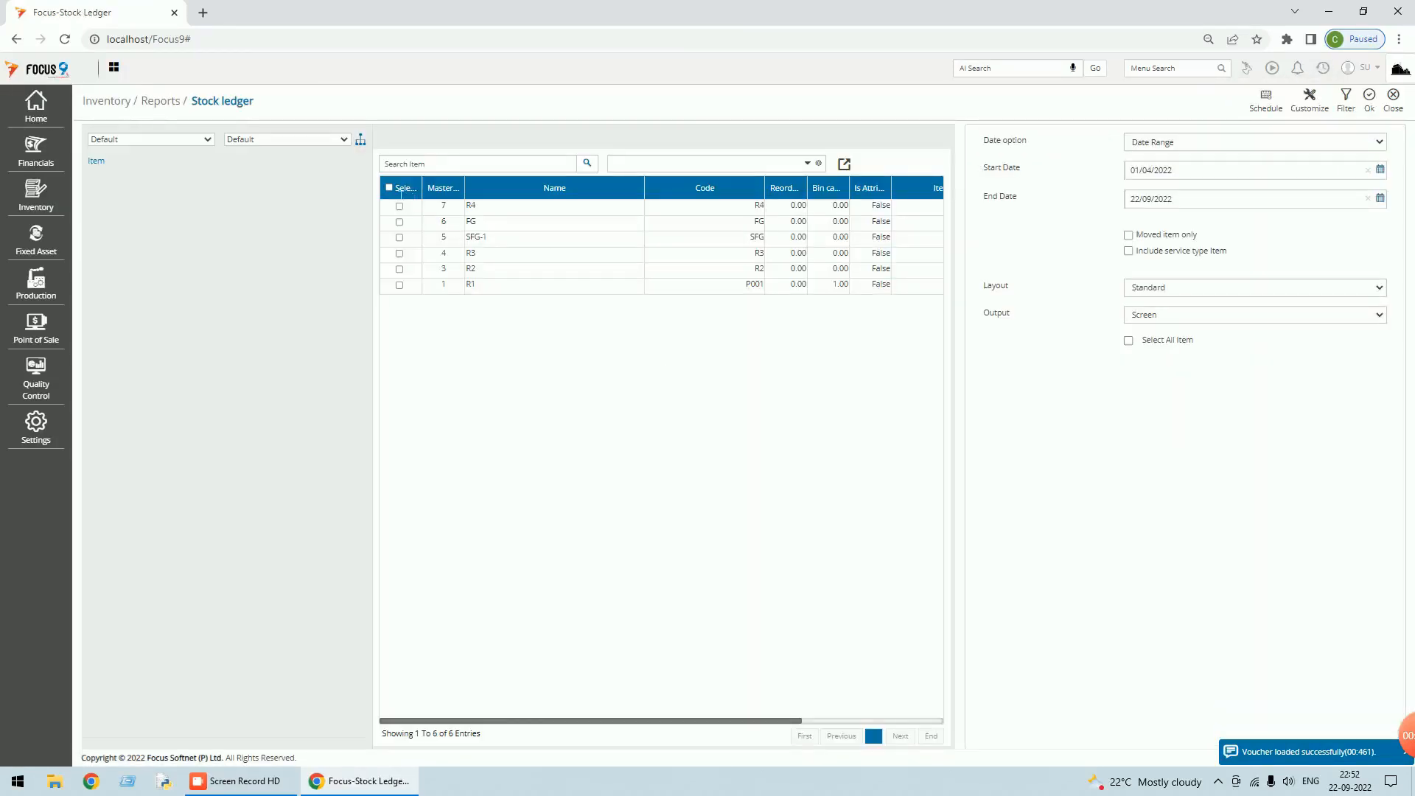
{"action": "left_click", "coordinate": [390, 188]}
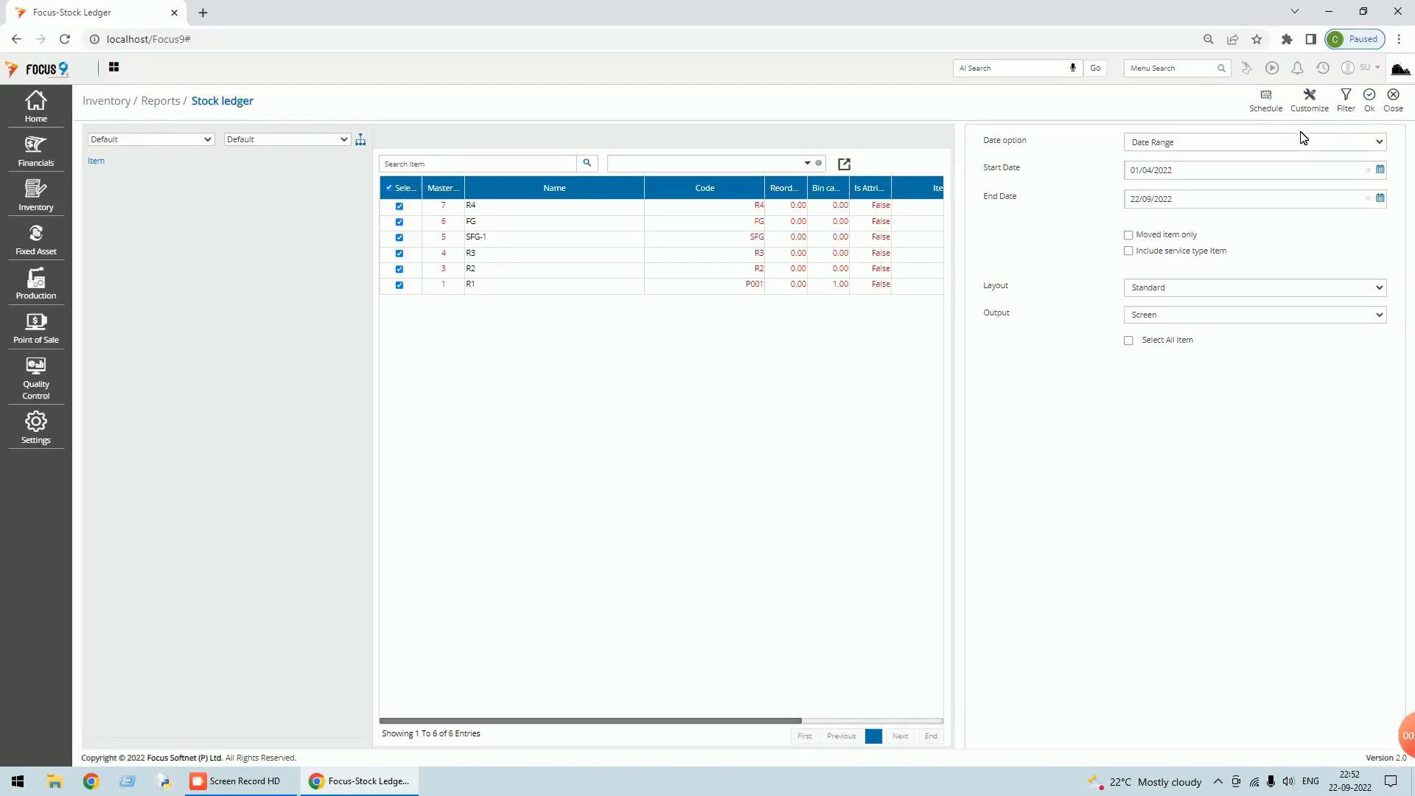
{"action": "left_click", "coordinate": [1370, 96]}
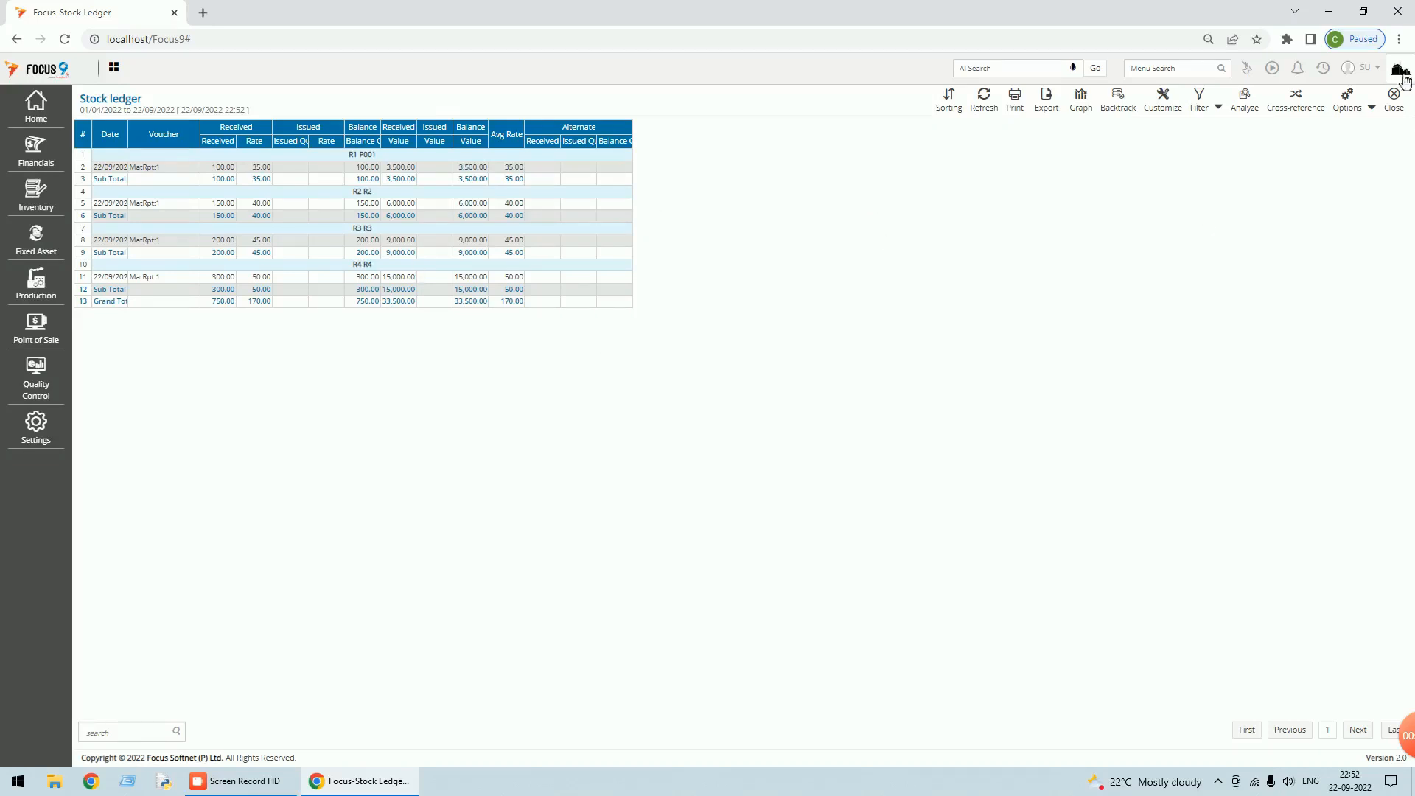
Fit the stock ledger's columns to their contents, review the stock balances and close the report.
{"action": "left_click", "coordinate": [1372, 111]}
{"action": "left_click", "coordinate": [1343, 128]}
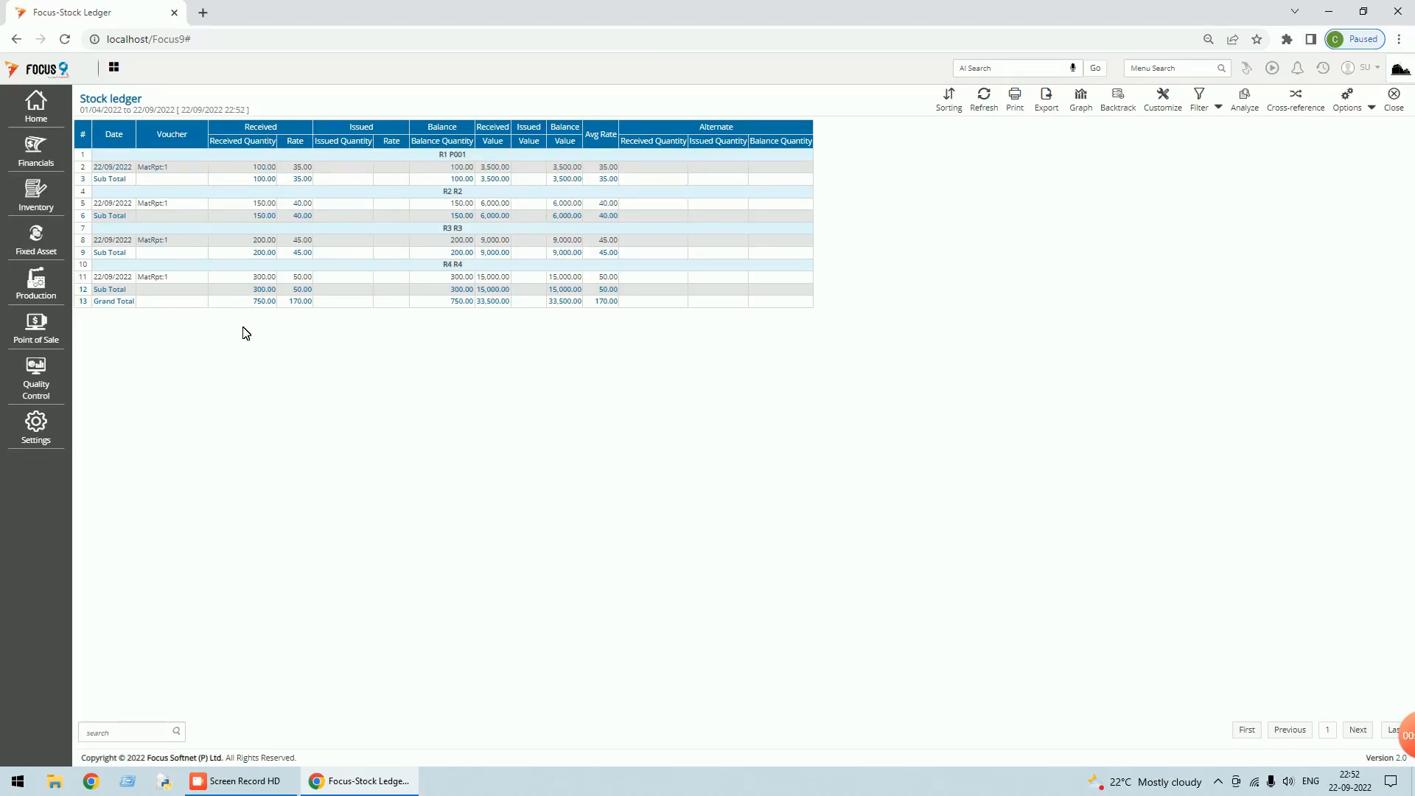
{"action": "left_click", "coordinate": [1395, 99]}
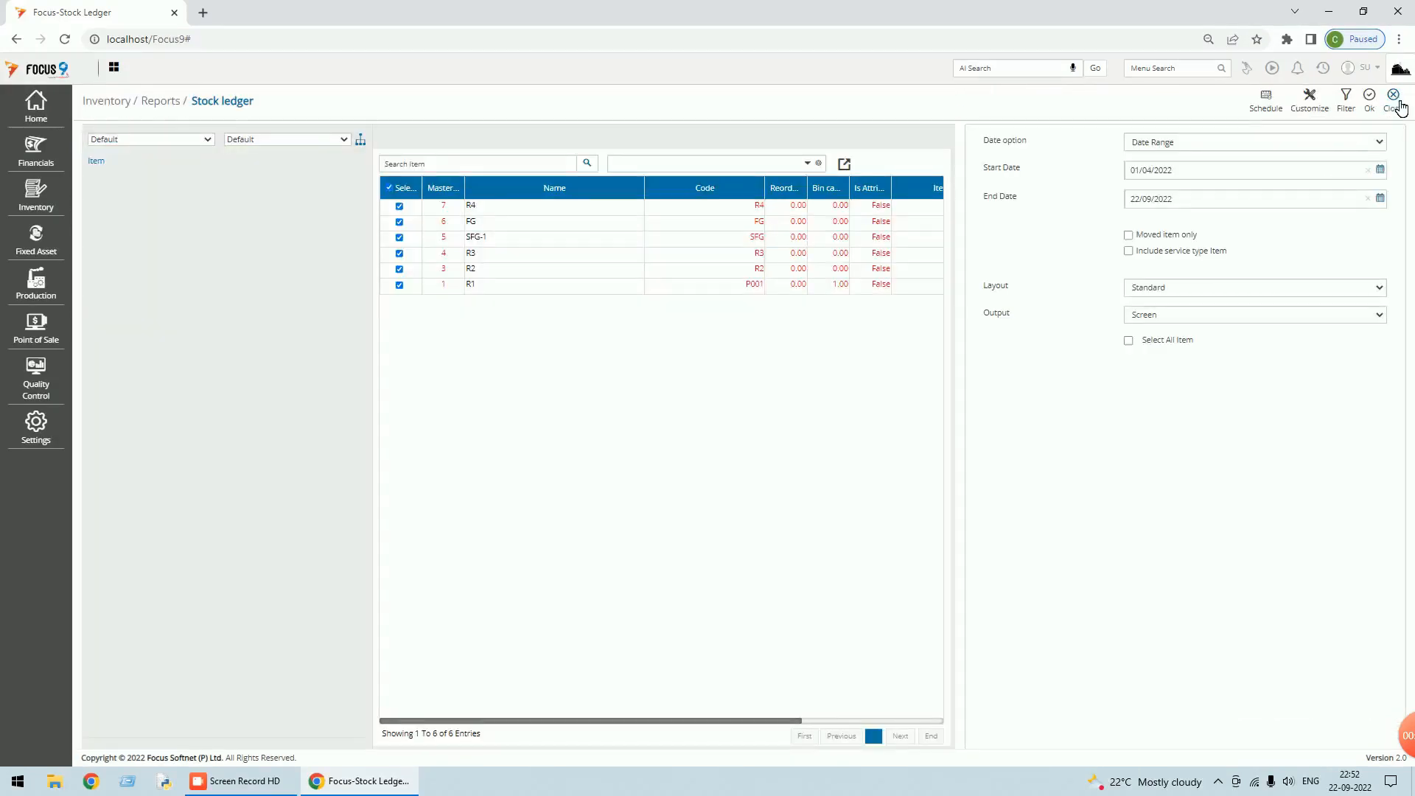
{"action": "left_click", "coordinate": [1398, 103]}
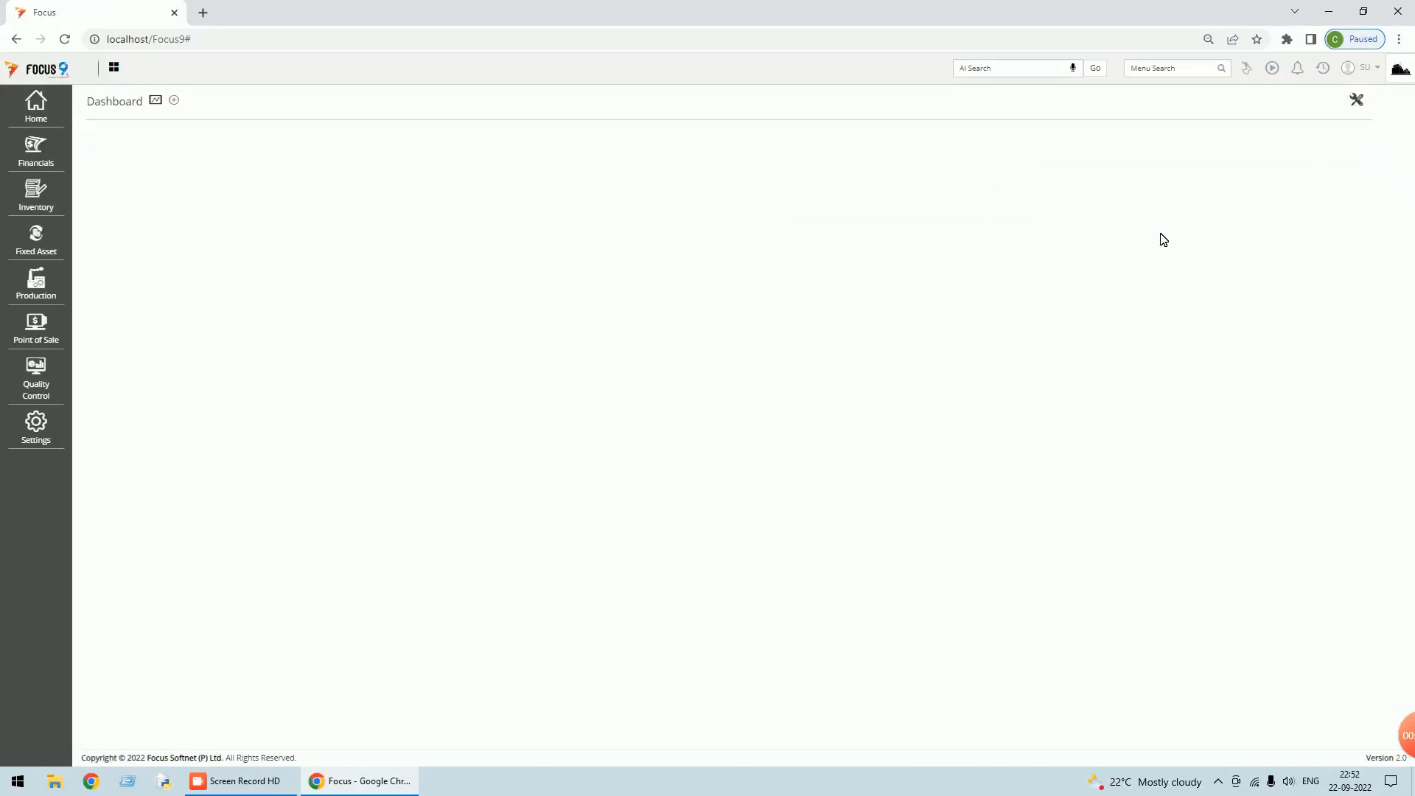
Open Production Orders in the production transactions and start a new production order.
{"action": "left_click", "coordinate": [1131, 67]}
{"action": "left_click", "coordinate": [48, 292]}
{"action": "left_click", "coordinate": [113, 273]}
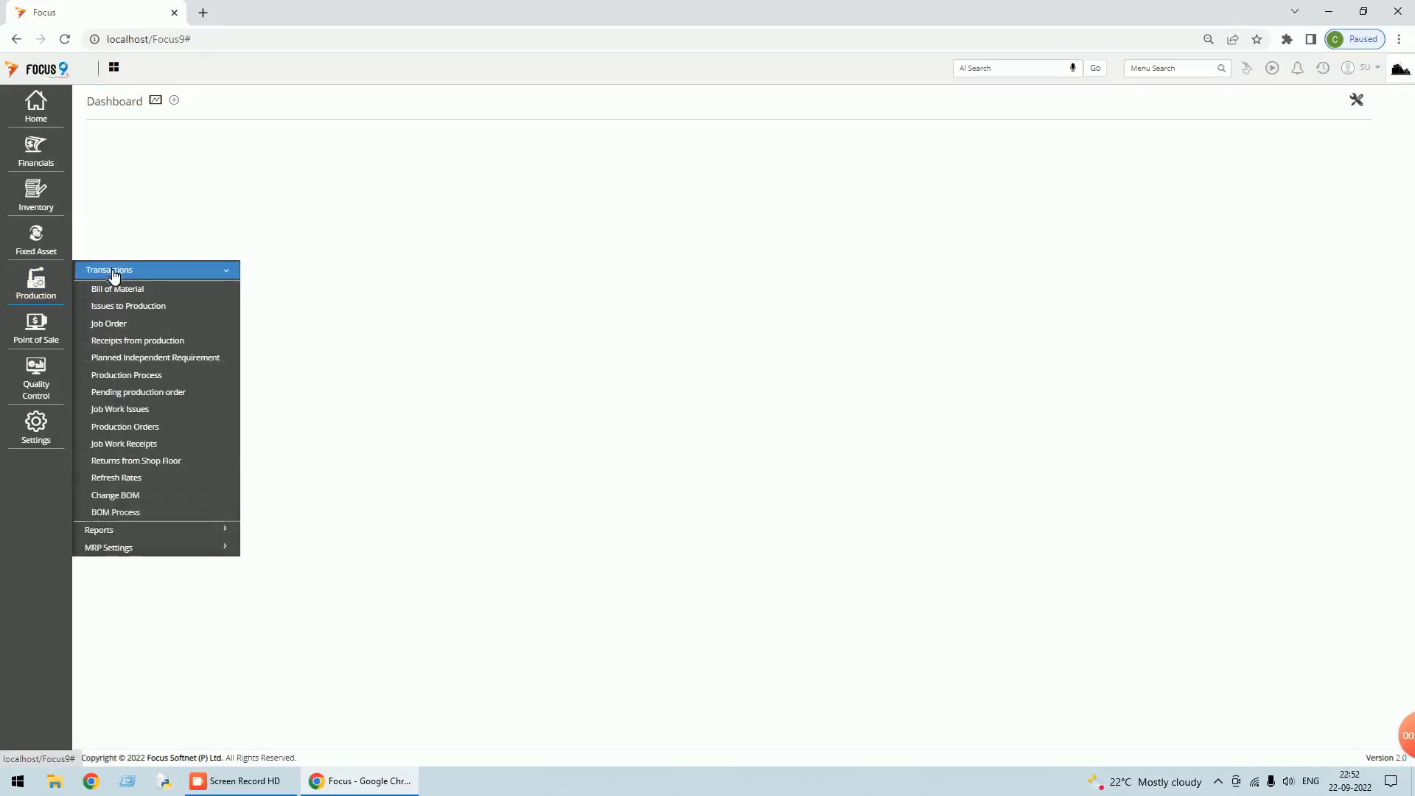
{"action": "left_click", "coordinate": [142, 430]}
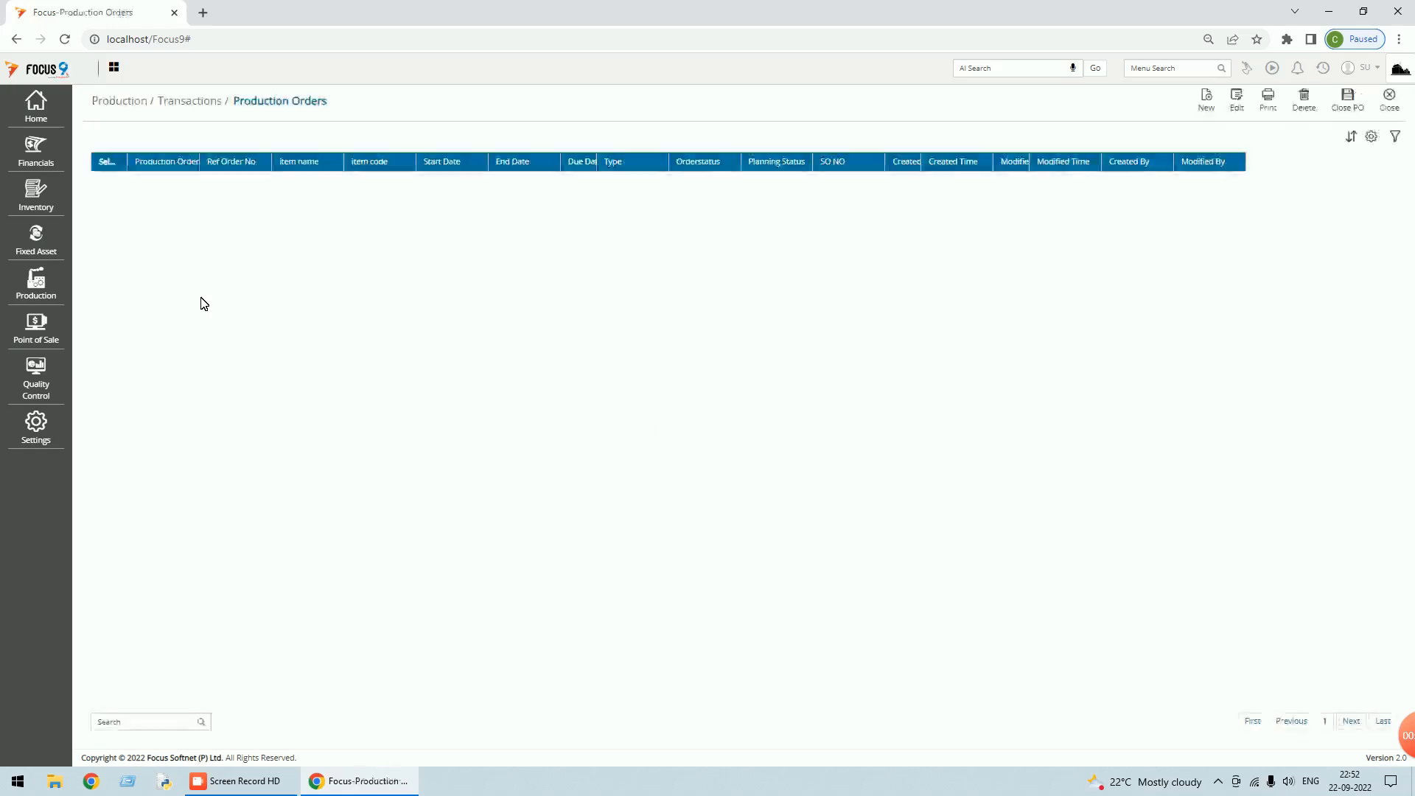
{"action": "left_click", "coordinate": [1218, 103]}
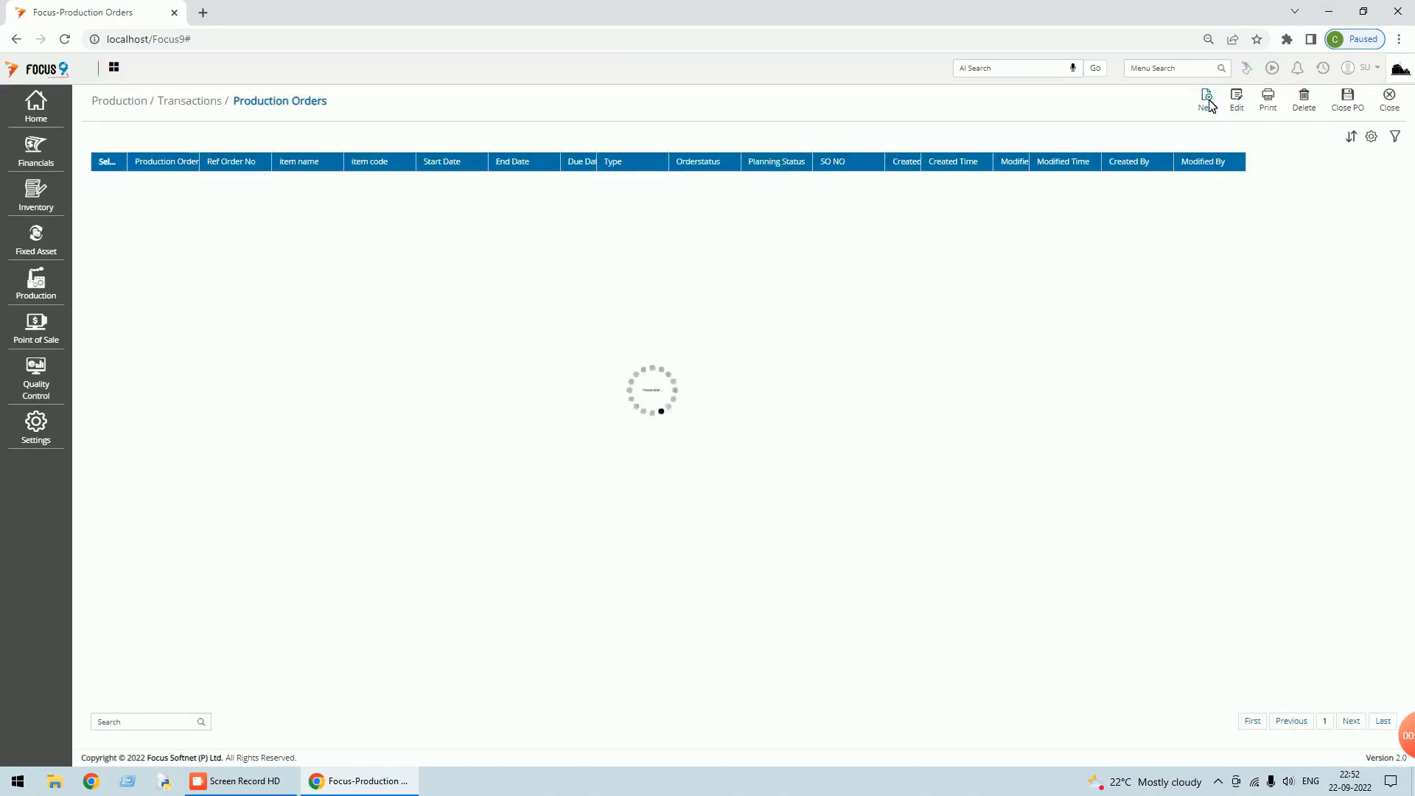
Enter the sales order number and set the production order's customer to Customer A.
{"action": "left_click", "coordinate": [397, 194]}
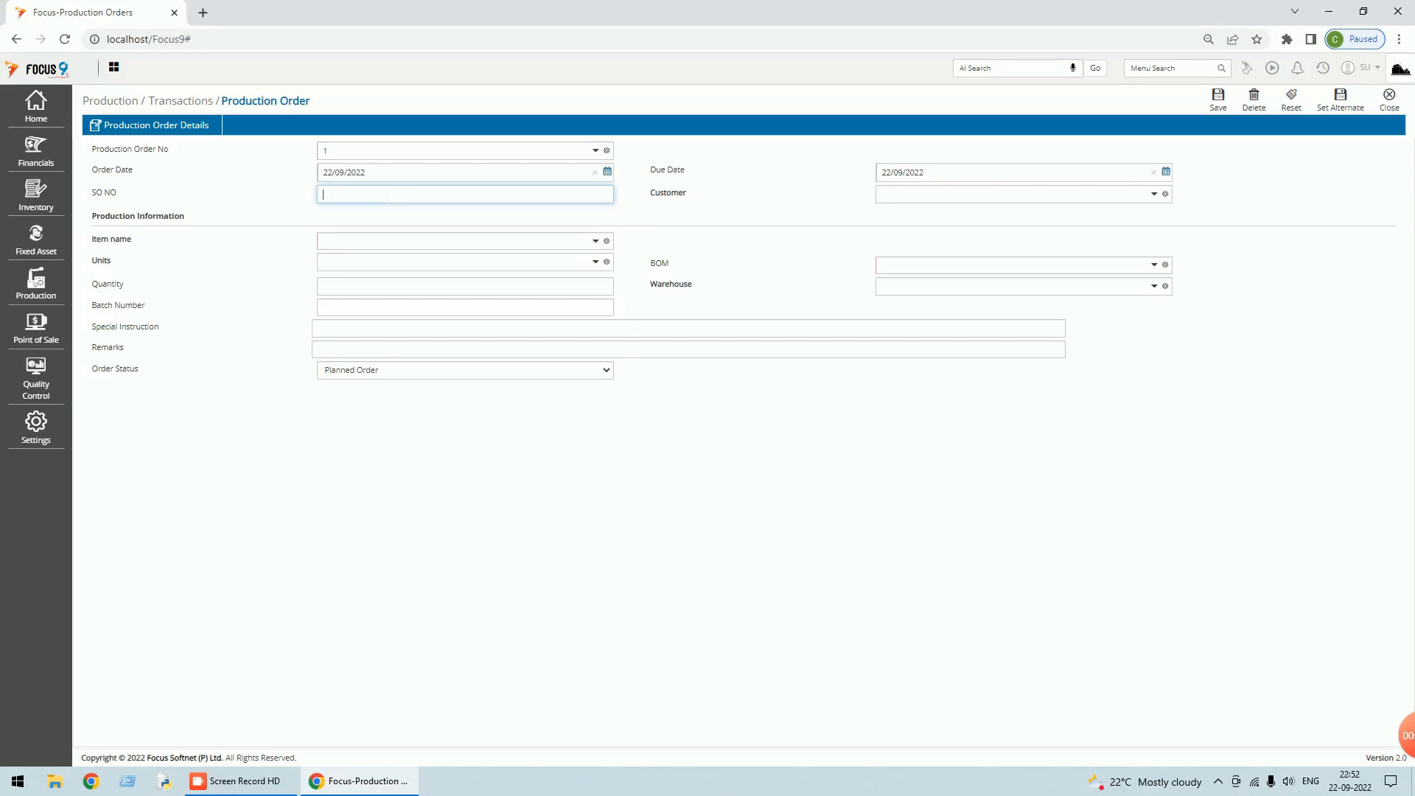
{"action": "type", "text": "6789"}
{"action": "key", "text": "Tab"}
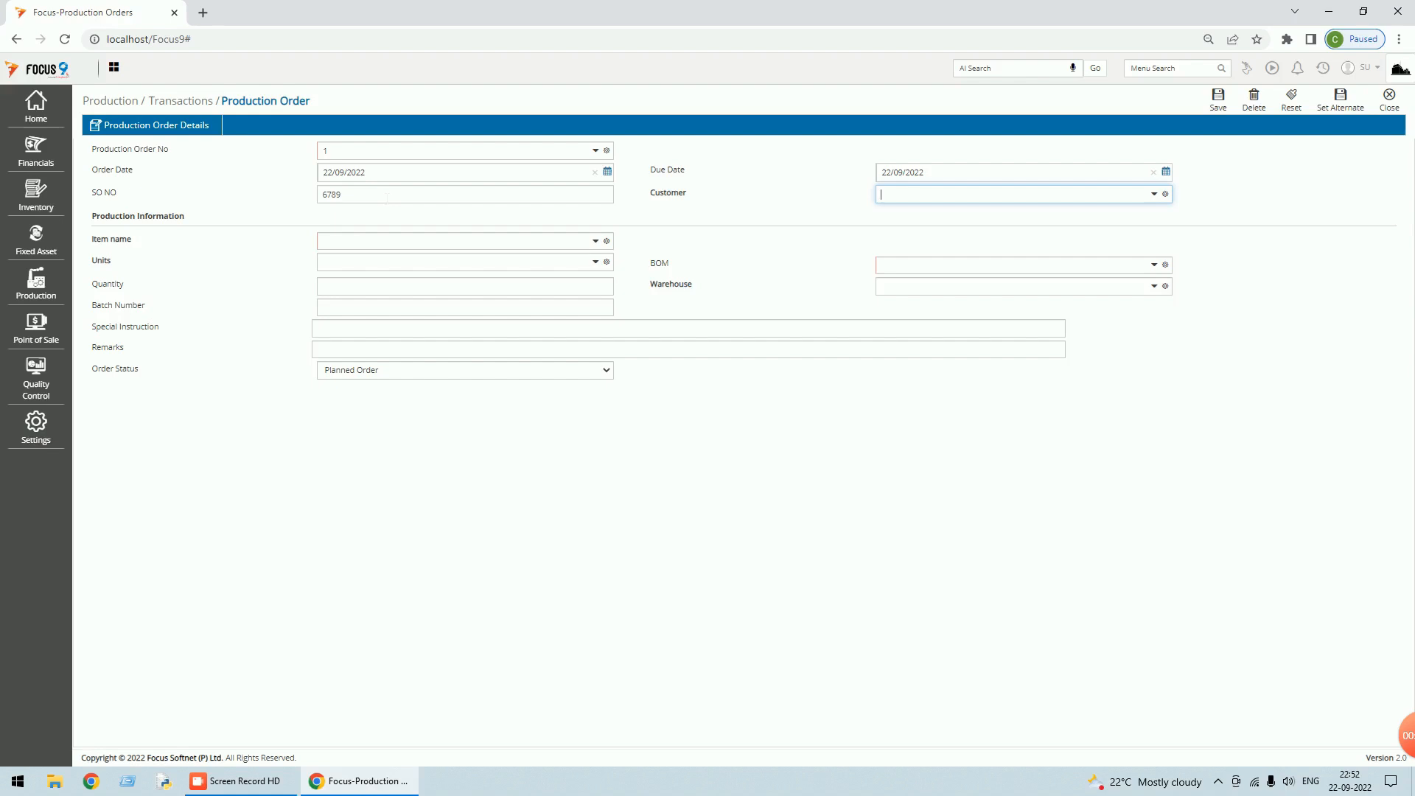
{"action": "type", "text": "cus"}
{"action": "key", "text": "Tab"}
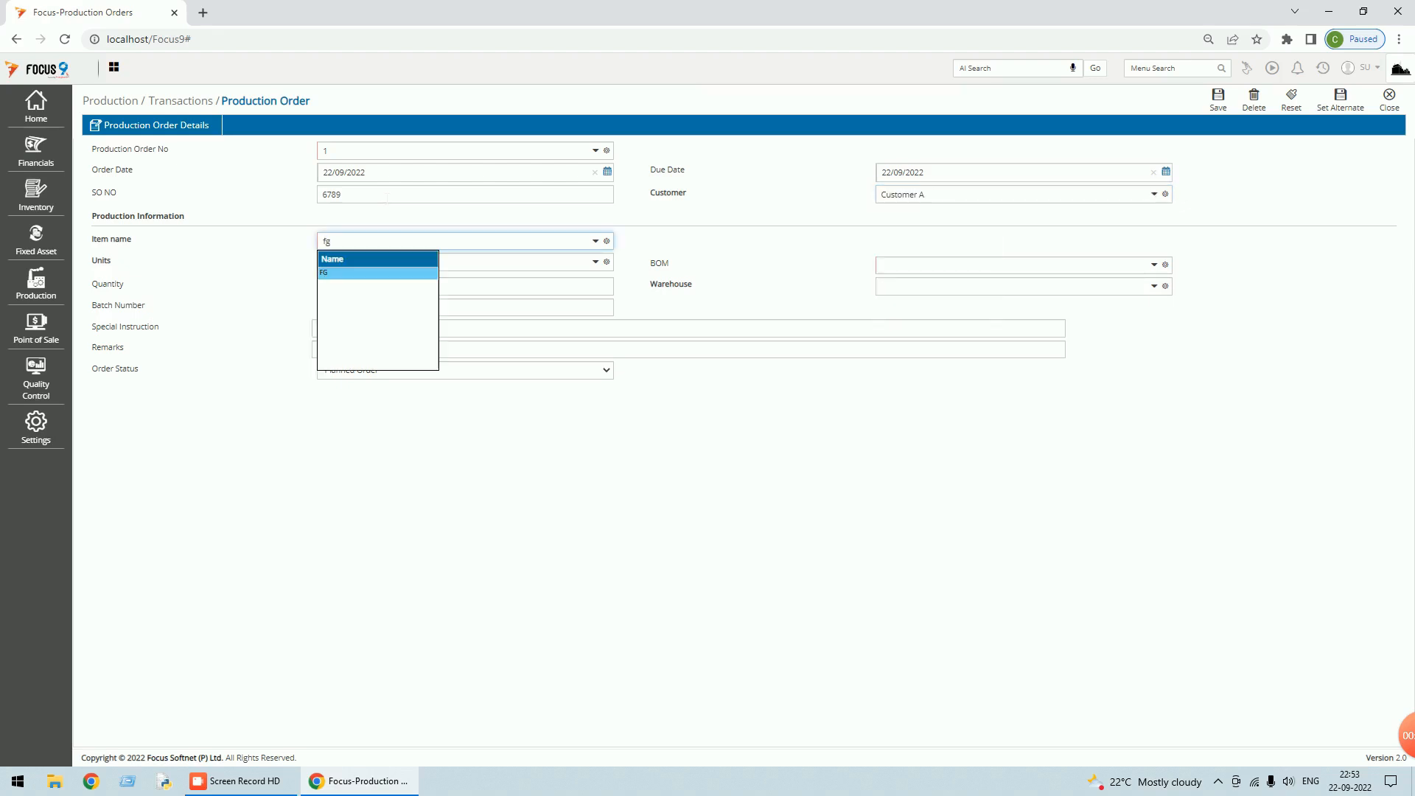
Set the production item to FG with unit Nos, quantity 100 and warehouse Main WH.
{"action": "key", "text": "Tab"}
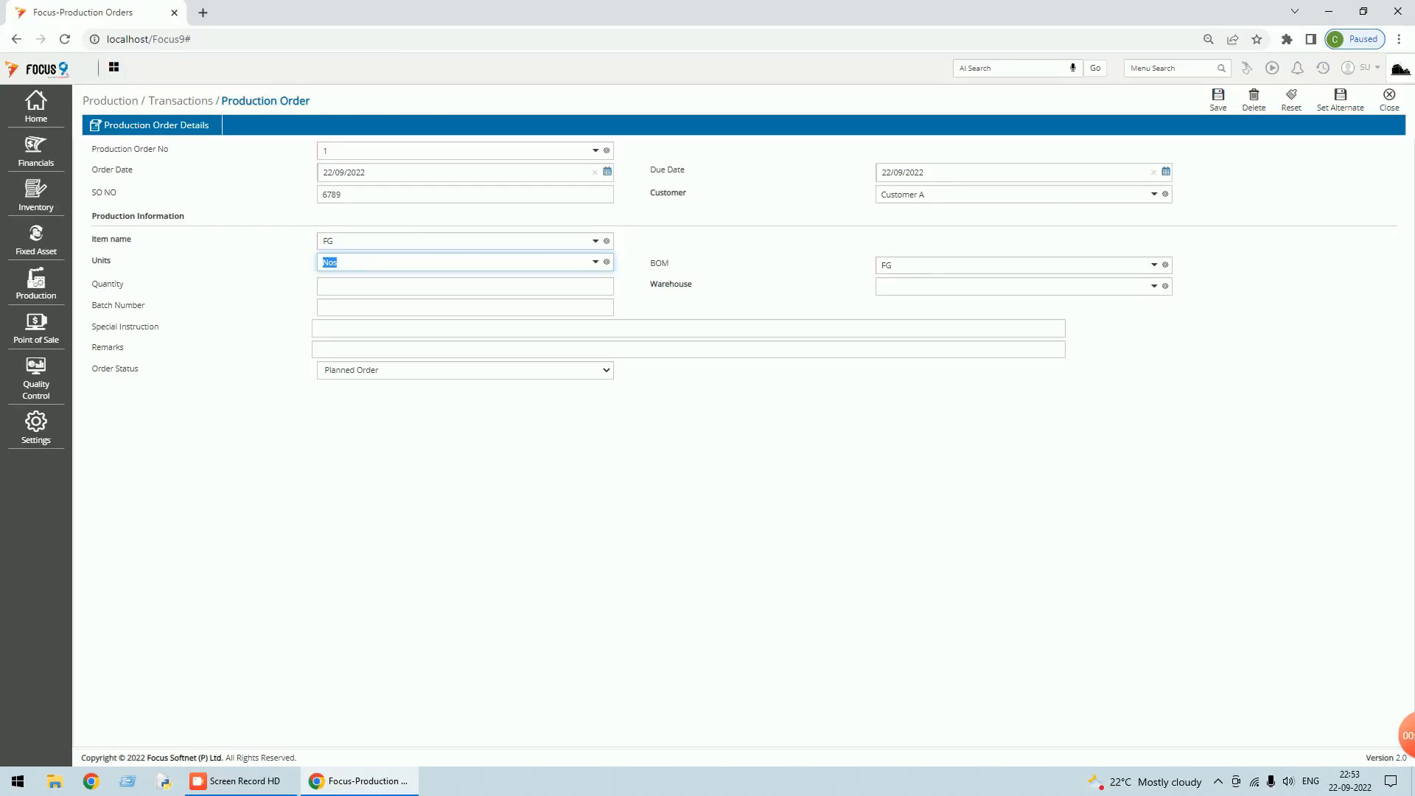
{"action": "key", "text": "Tab"}
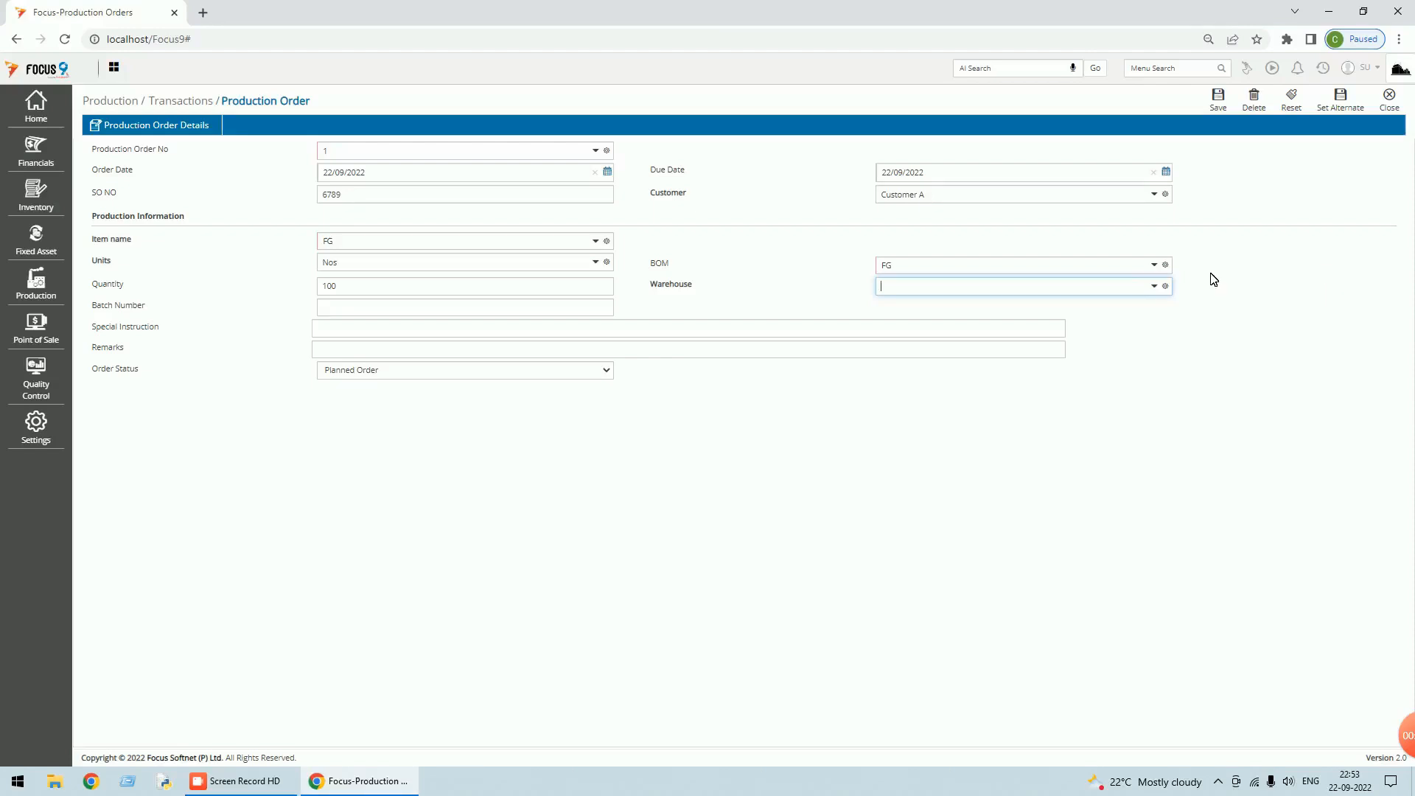
{"action": "left_click", "coordinate": [1154, 286]}
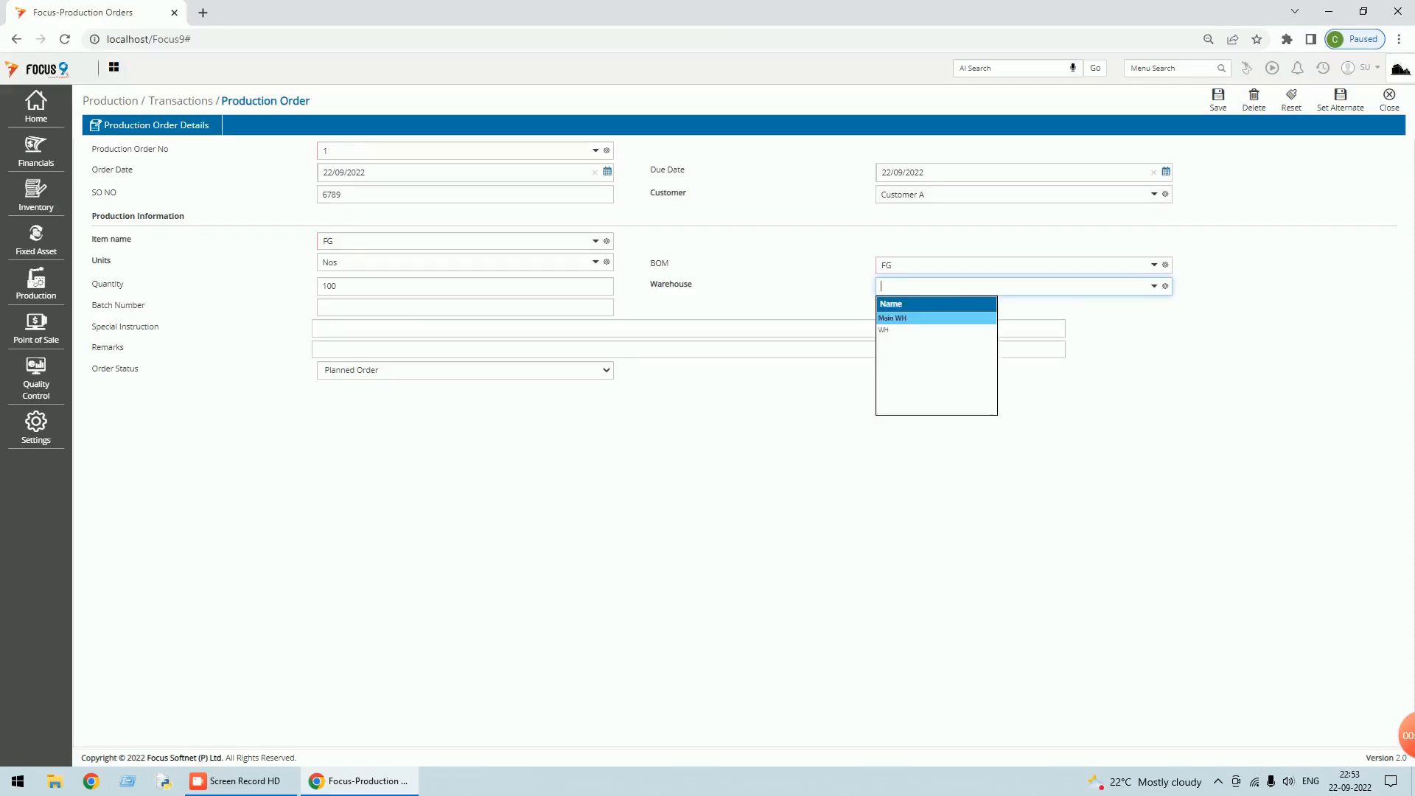
{"action": "left_click", "coordinate": [900, 319]}
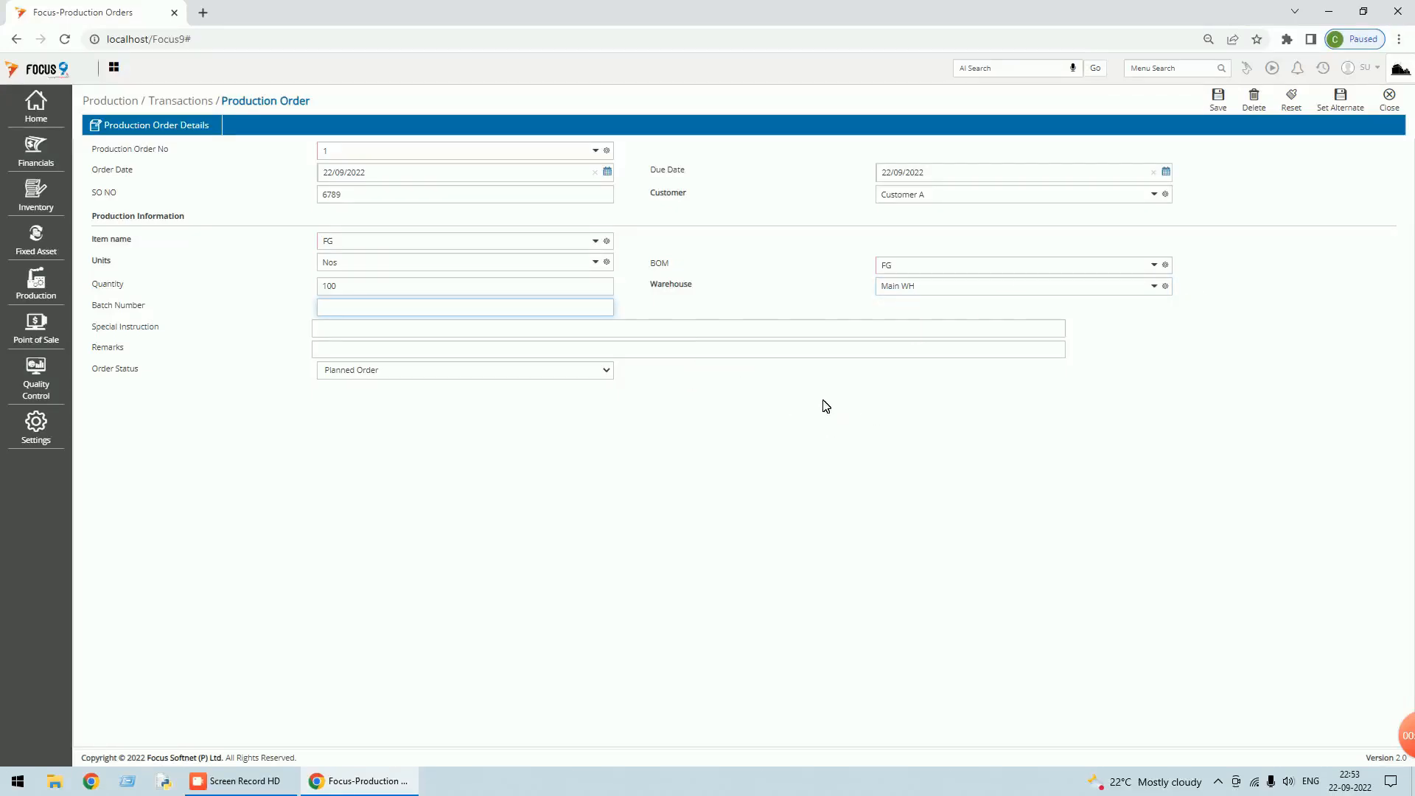
Choose Planned Order as the order status, save the production order and close Production Orders.
{"action": "left_click", "coordinate": [608, 370]}
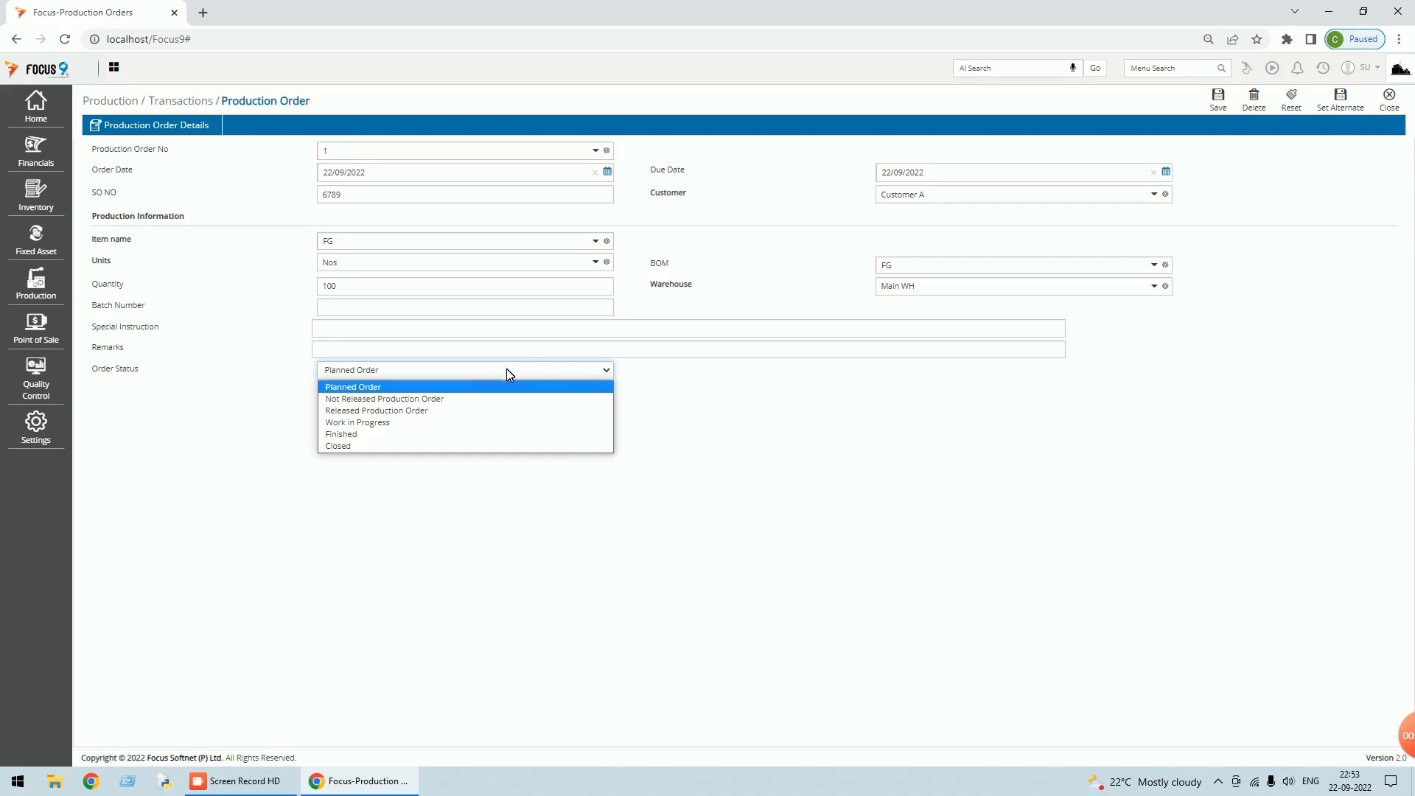
{"action": "left_click", "coordinate": [380, 388]}
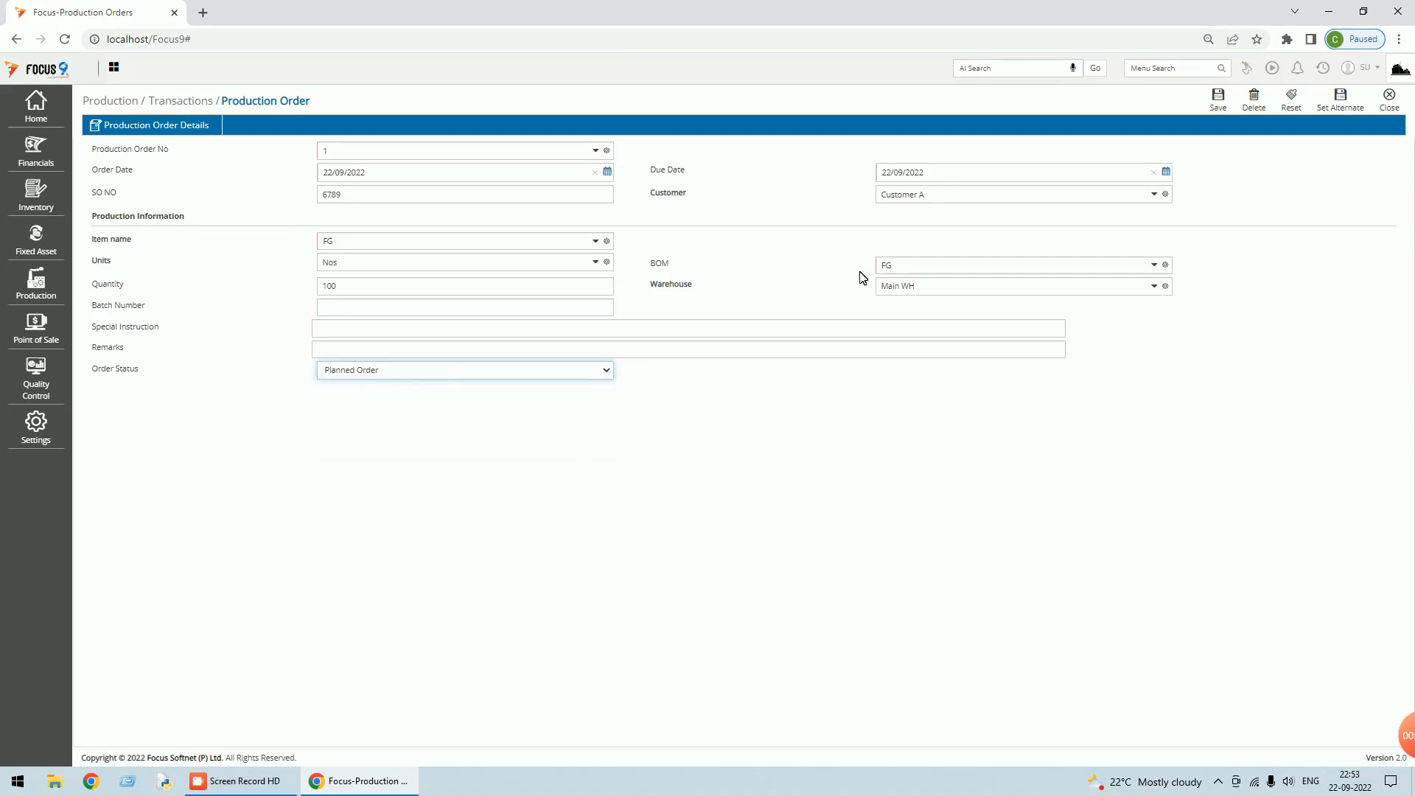
{"action": "left_click", "coordinate": [1219, 101]}
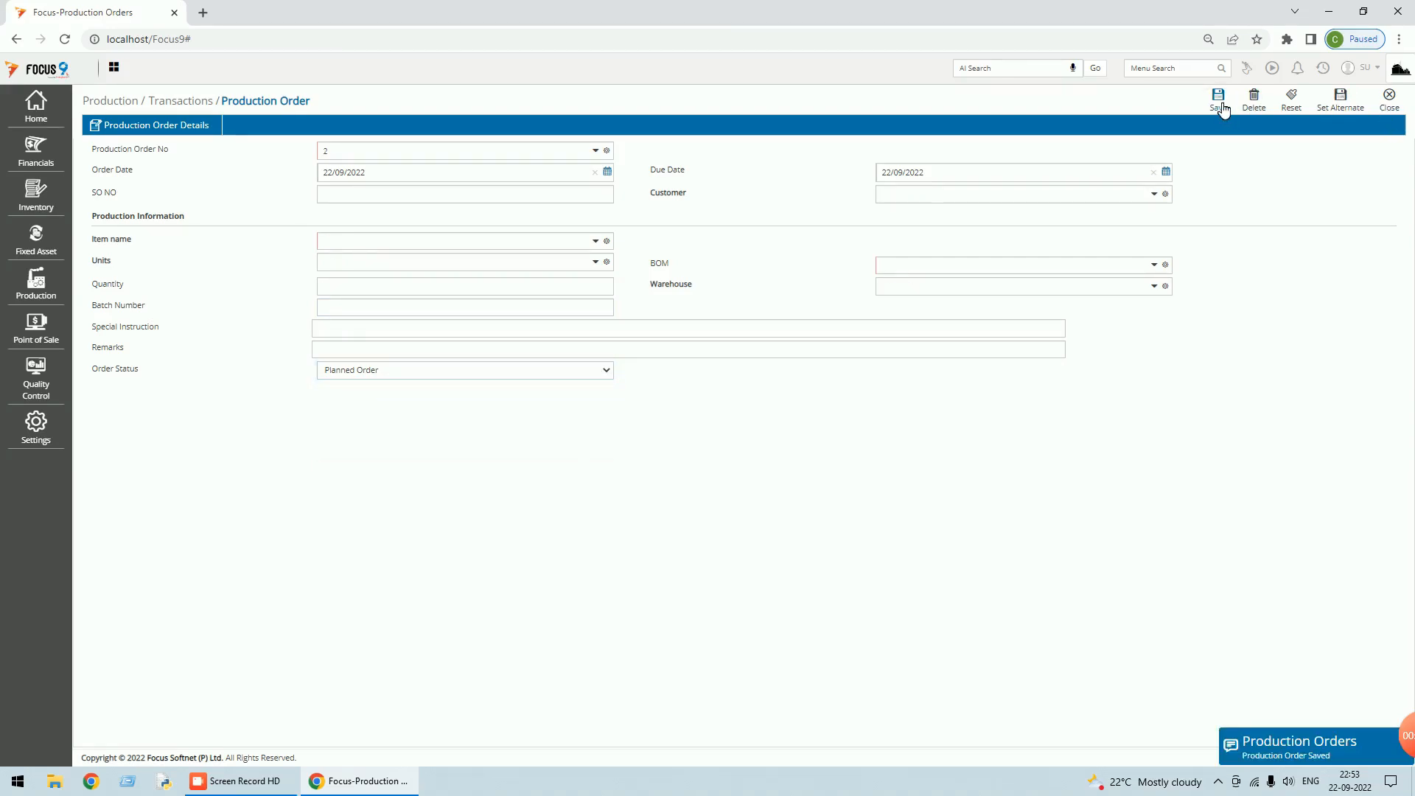
{"action": "left_click", "coordinate": [1395, 108]}
{"action": "left_click", "coordinate": [1390, 103]}
Run the production order status report with all items selected.
{"action": "left_click", "coordinate": [1161, 68]}
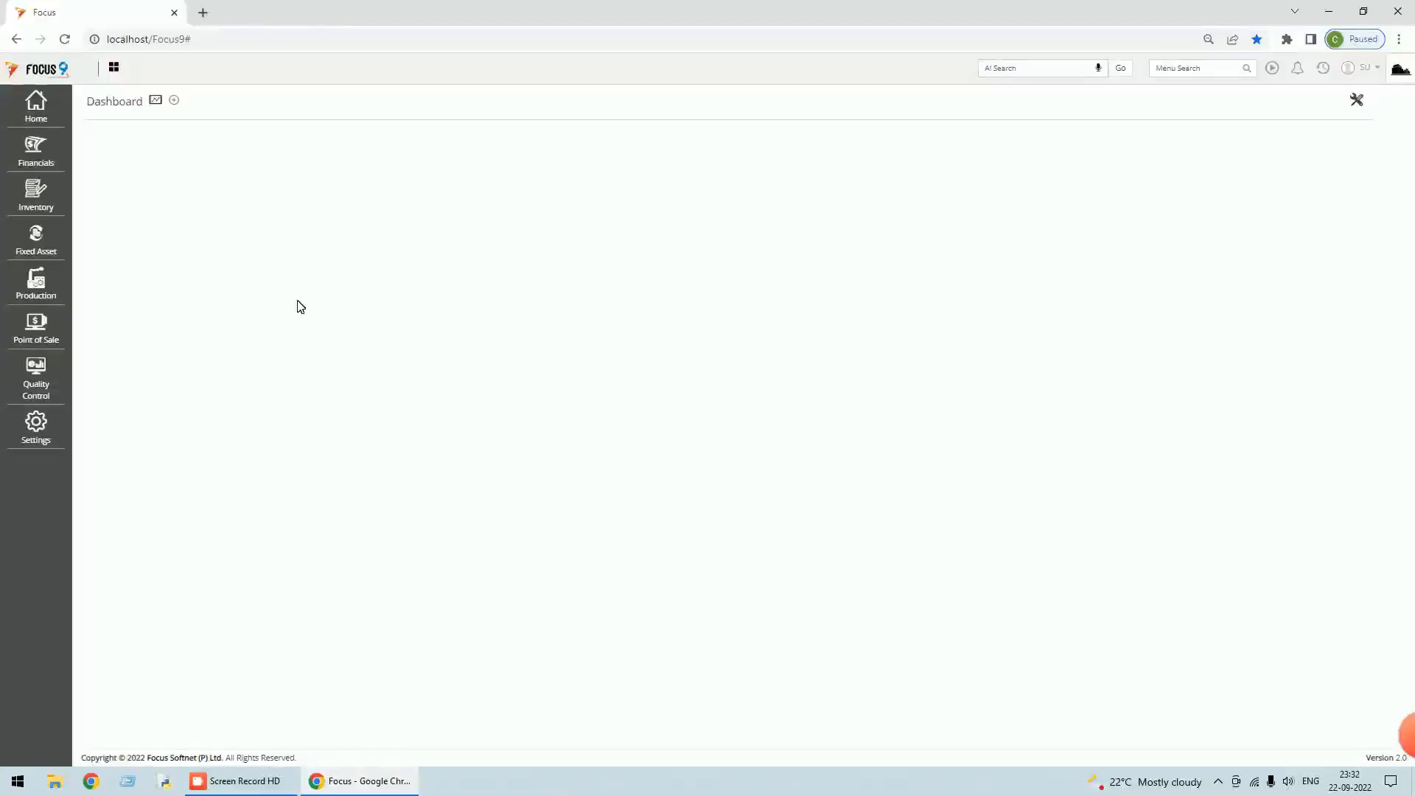
{"action": "left_click", "coordinate": [36, 284]}
{"action": "left_click", "coordinate": [103, 288]}
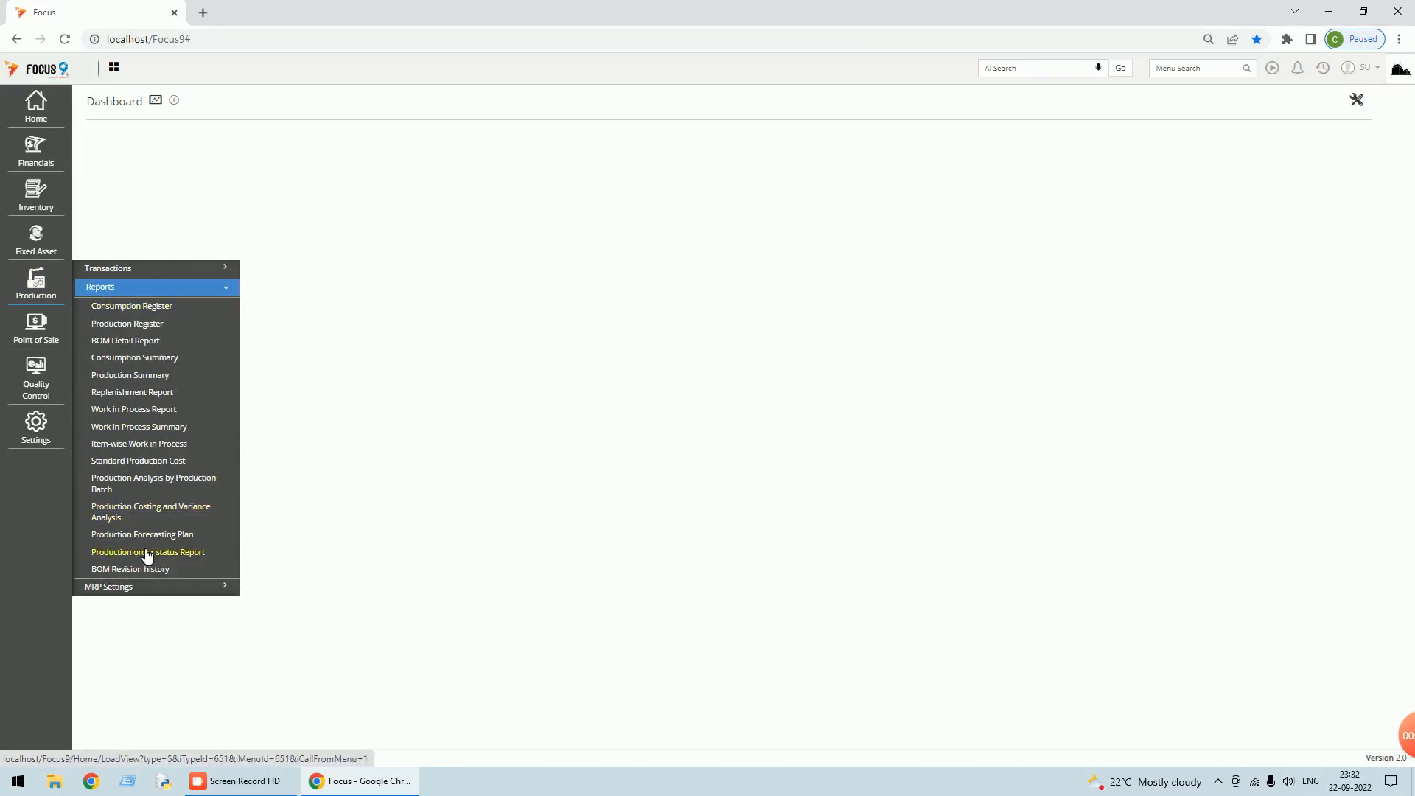
{"action": "left_click", "coordinate": [147, 553]}
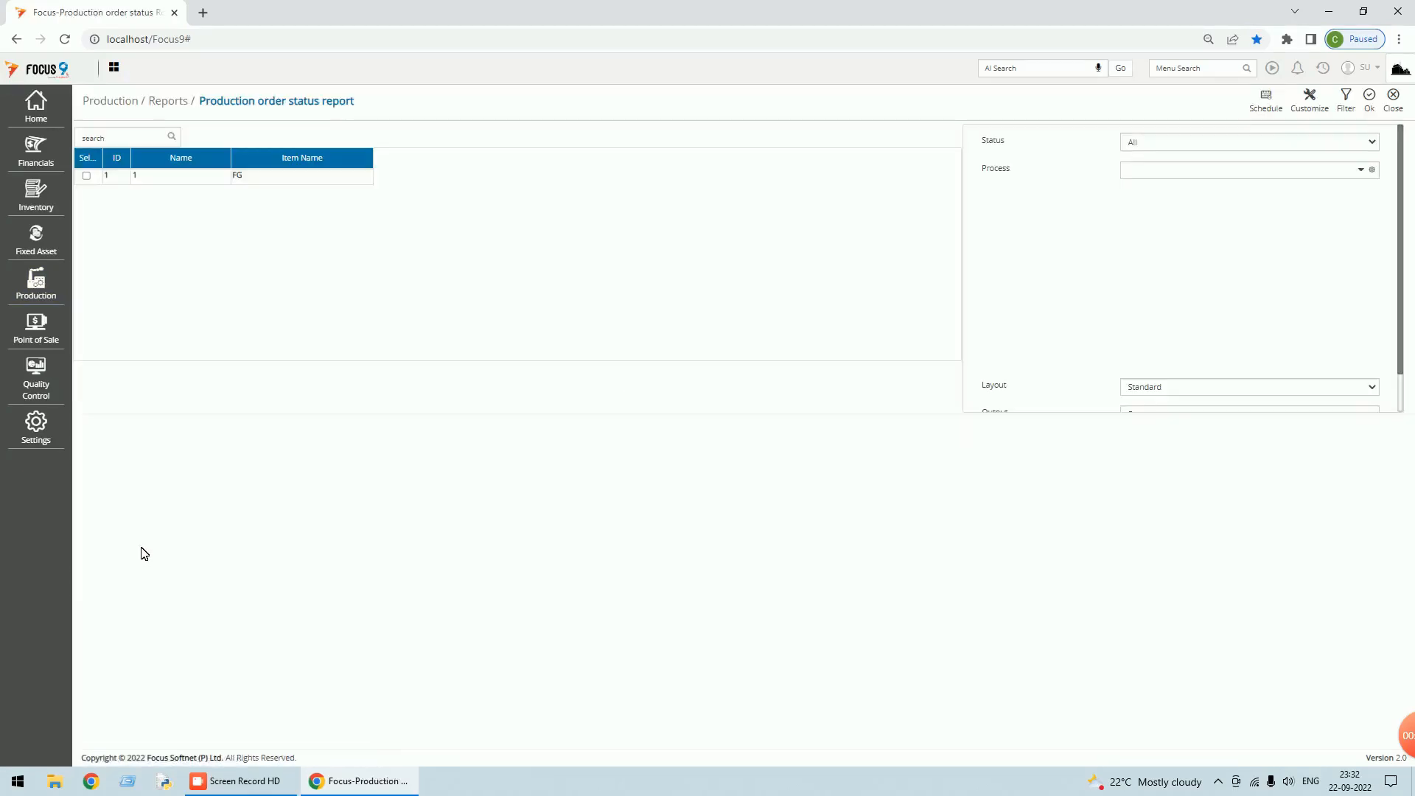
{"action": "left_click", "coordinate": [87, 176]}
{"action": "scroll", "coordinate": [1219, 288], "scroll_direction": "down", "scroll_amount": 2}
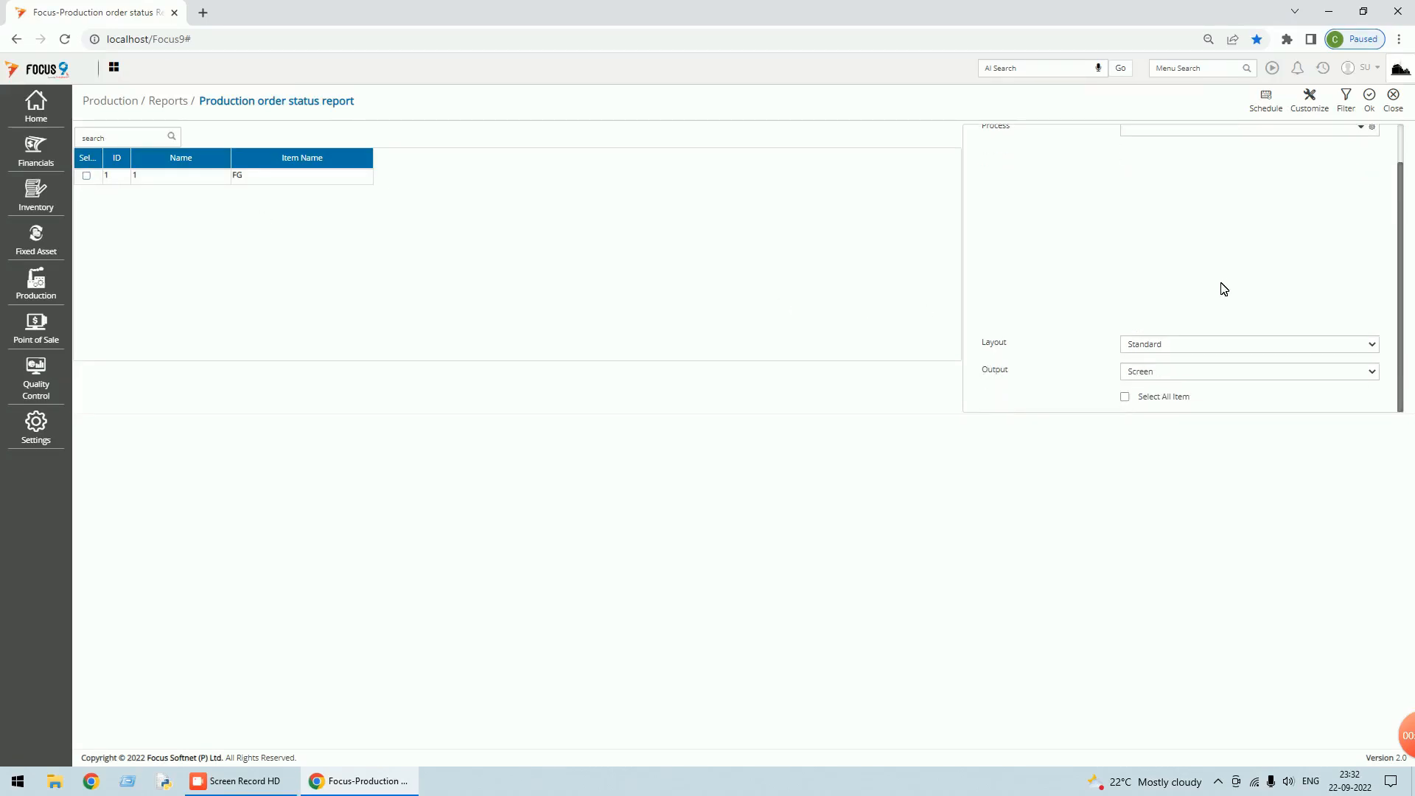
{"action": "left_click", "coordinate": [1125, 398]}
{"action": "scroll", "coordinate": [1137, 303], "scroll_direction": "up", "scroll_amount": 1}
{"action": "left_click", "coordinate": [1369, 101]}
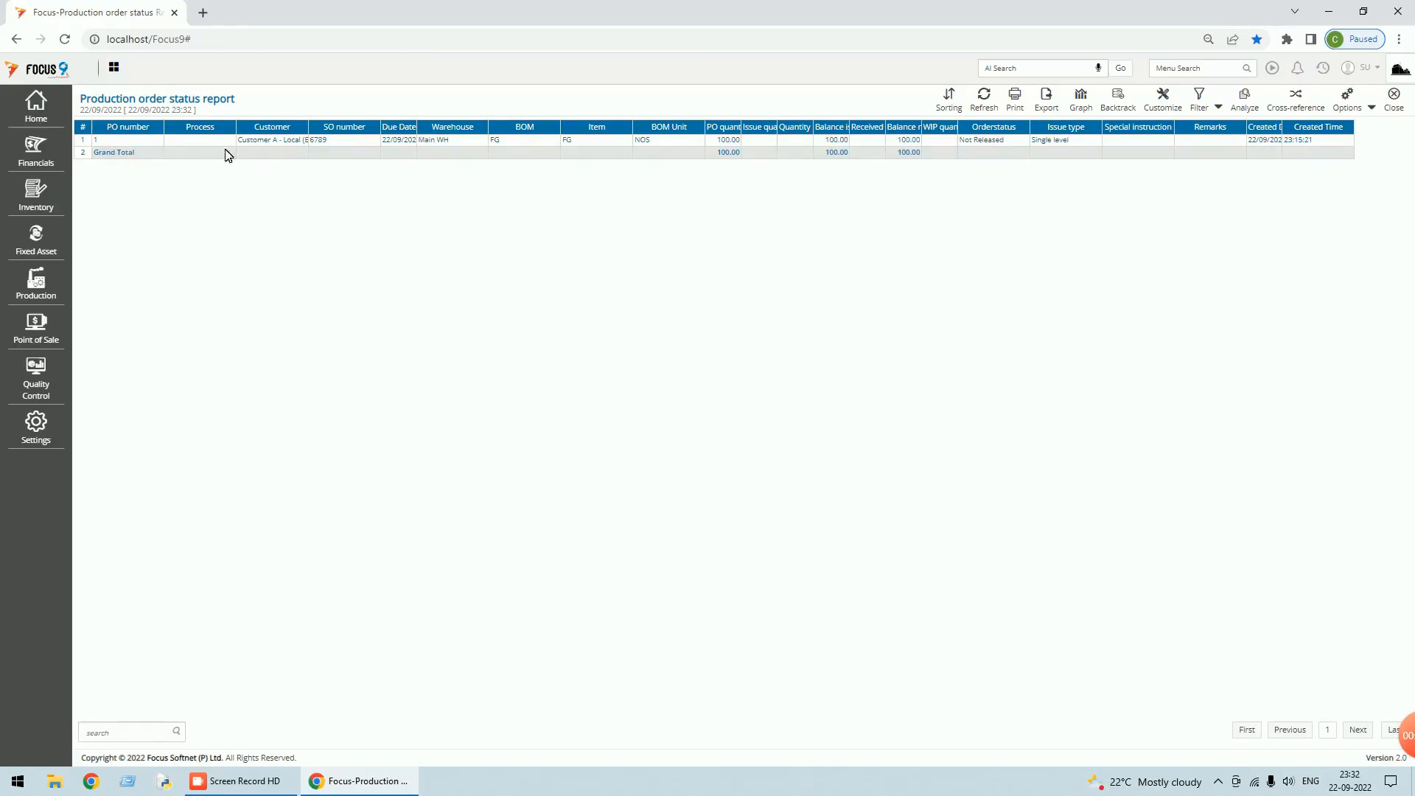
Fit the production order status report's columns to their contents, review the order and close the report.
{"action": "left_click", "coordinate": [1370, 109]}
{"action": "left_click", "coordinate": [1356, 126]}
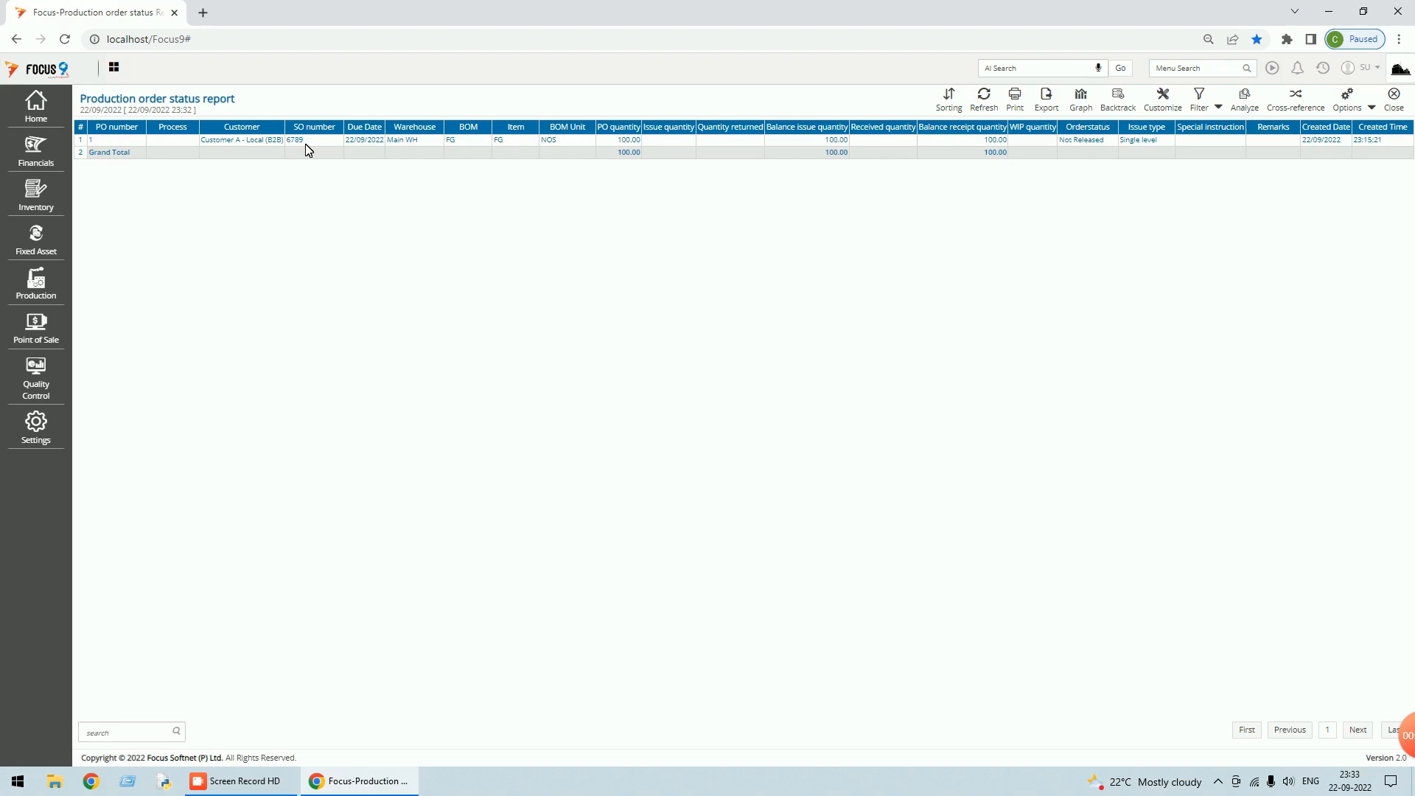
{"action": "left_click", "coordinate": [1396, 102]}
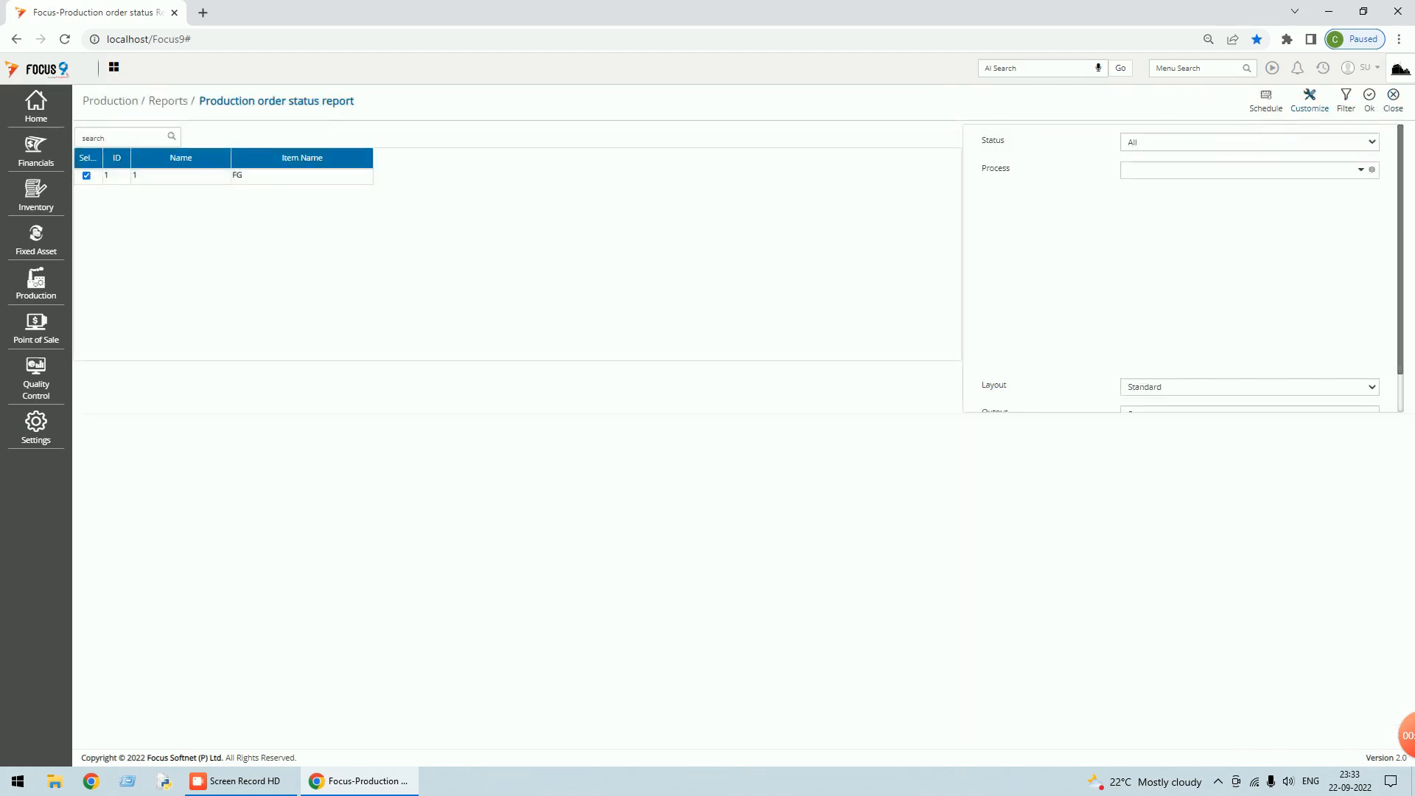
{"action": "left_click", "coordinate": [1398, 107]}
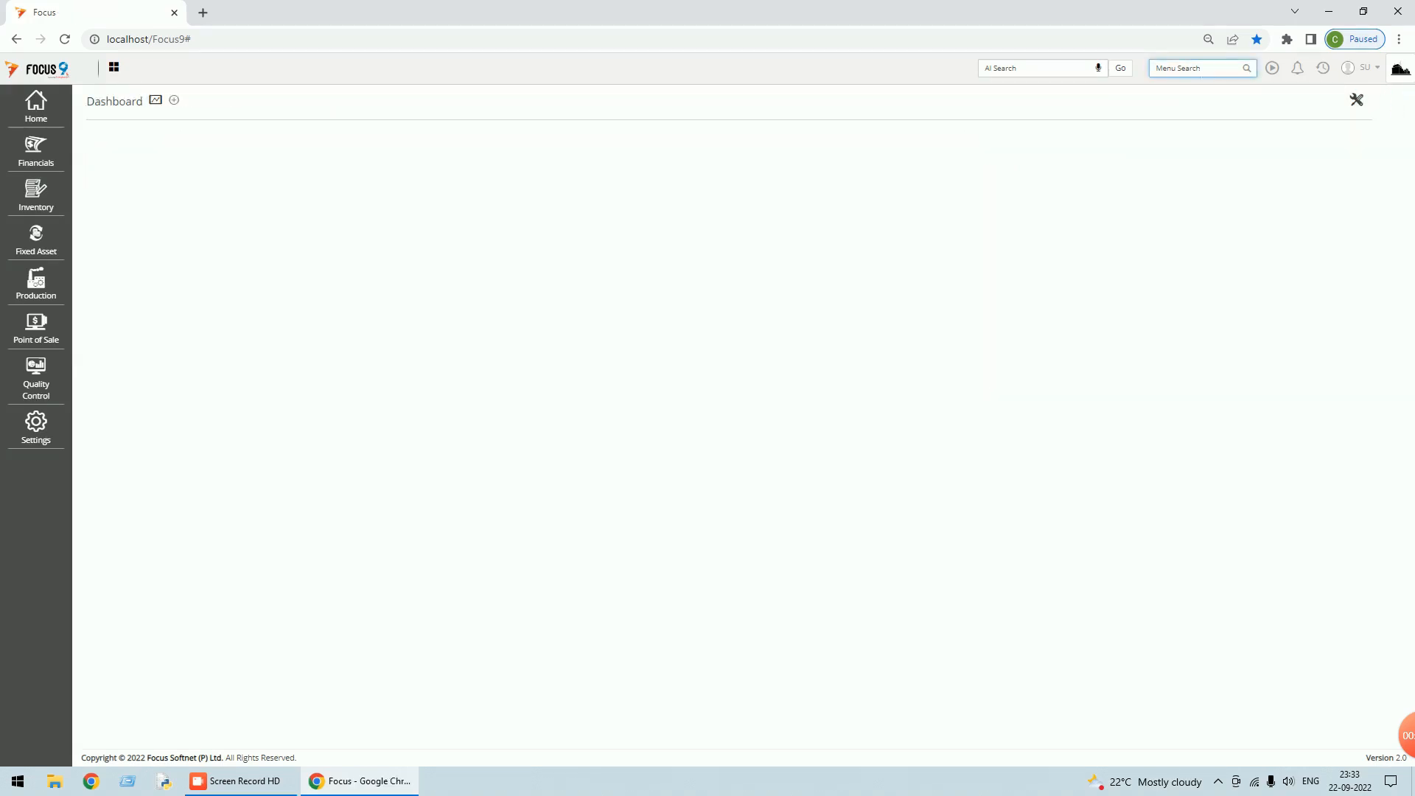
Run the Stock movement report with all items selected.
{"action": "type", "text": "st"}
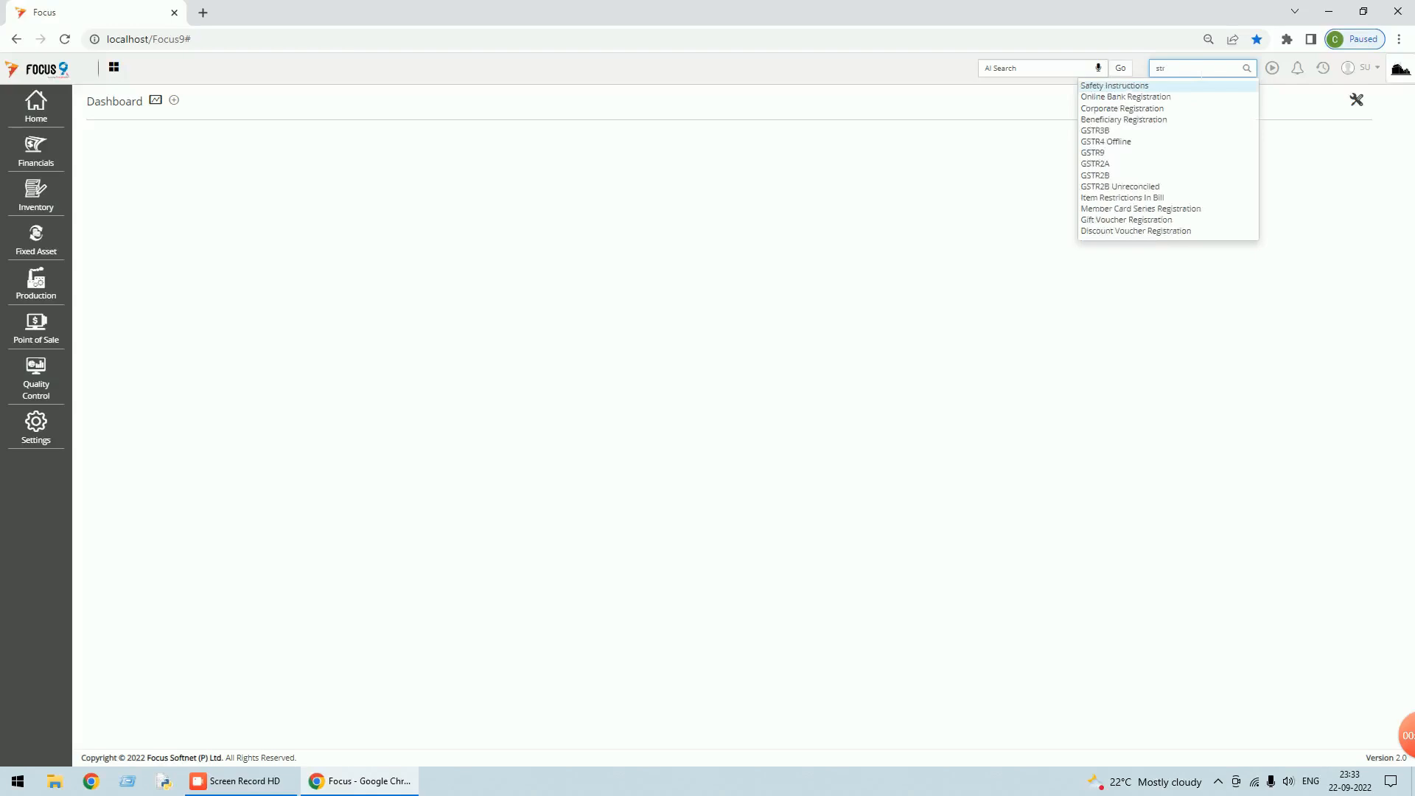
{"action": "type", "text": "ock"}
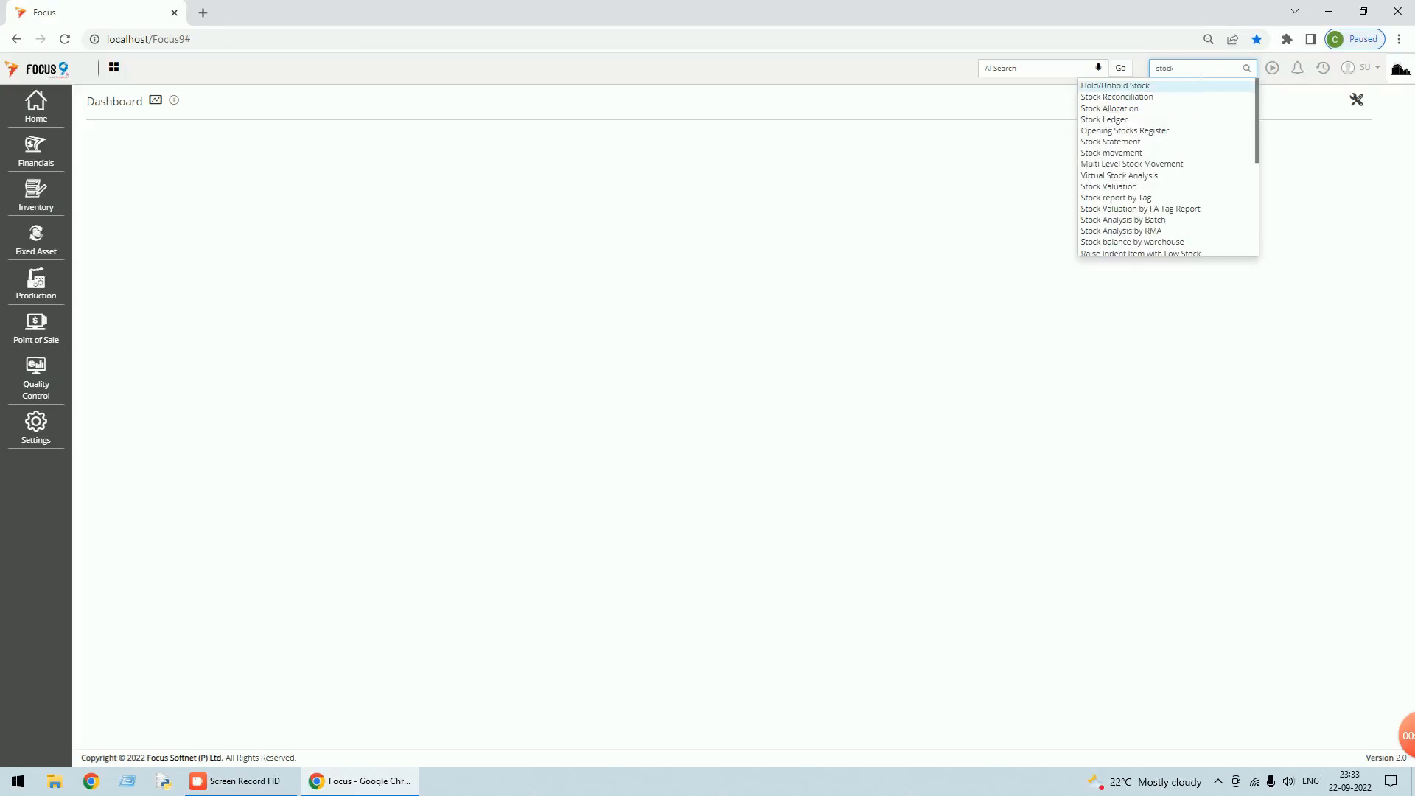
{"action": "left_click", "coordinate": [1139, 153]}
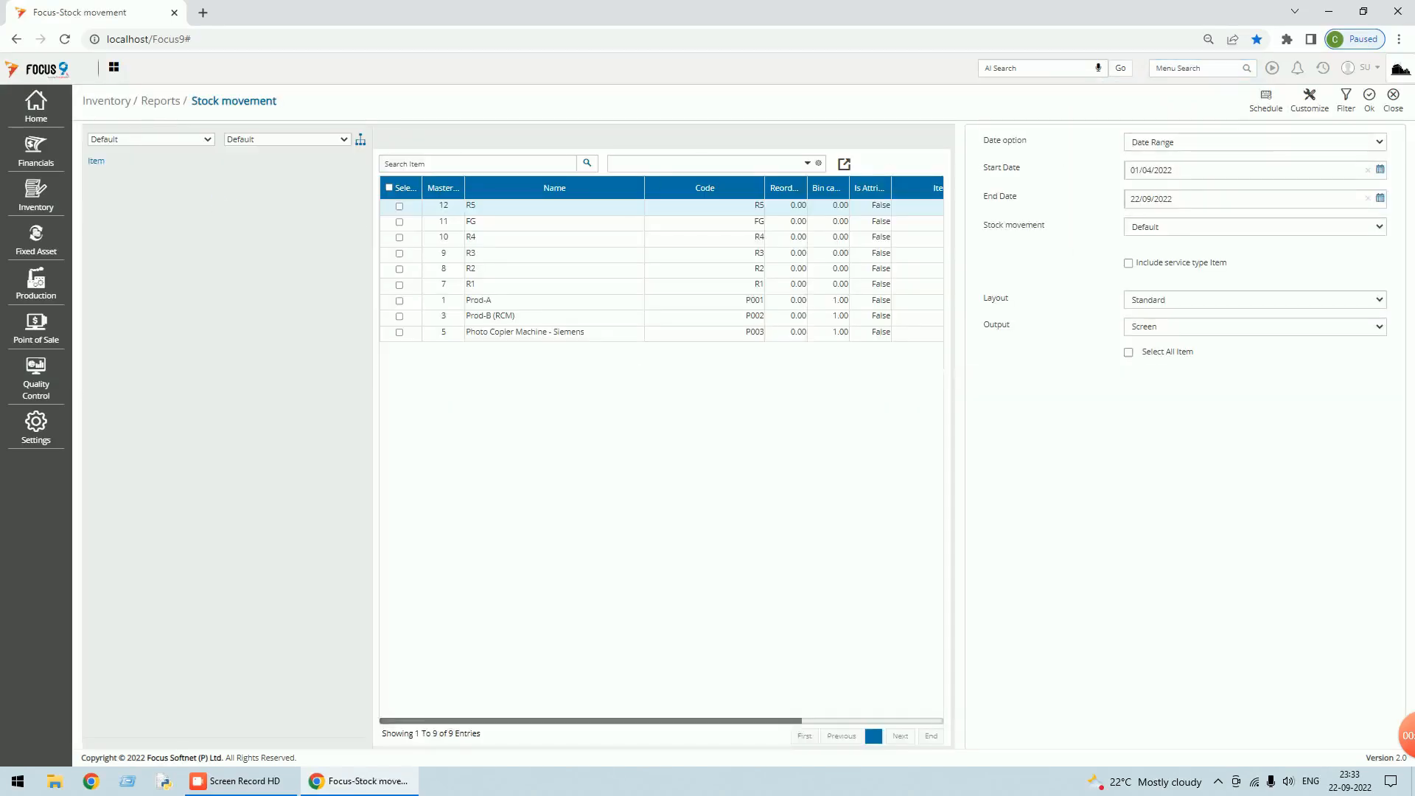
{"action": "left_click", "coordinate": [390, 187]}
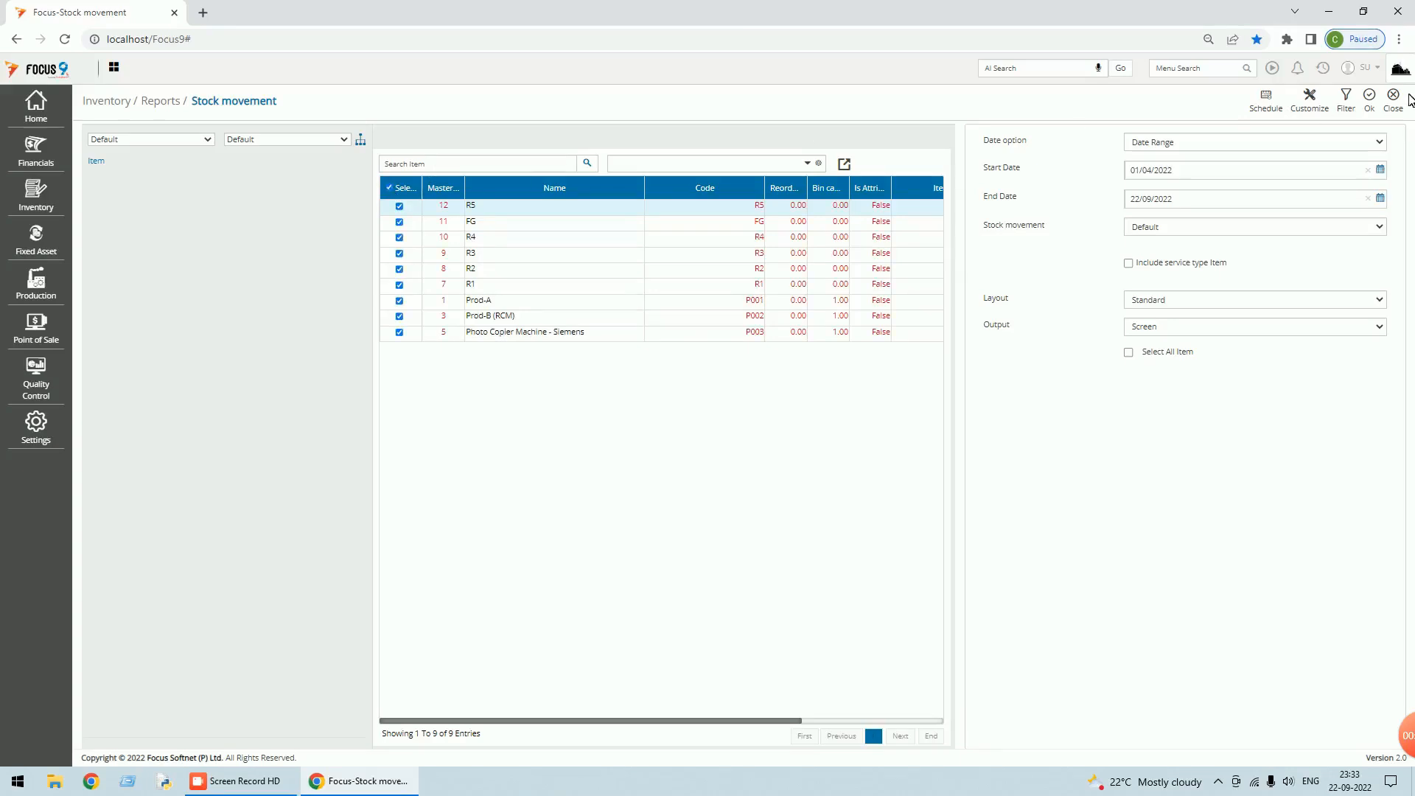
{"action": "left_click", "coordinate": [1372, 103]}
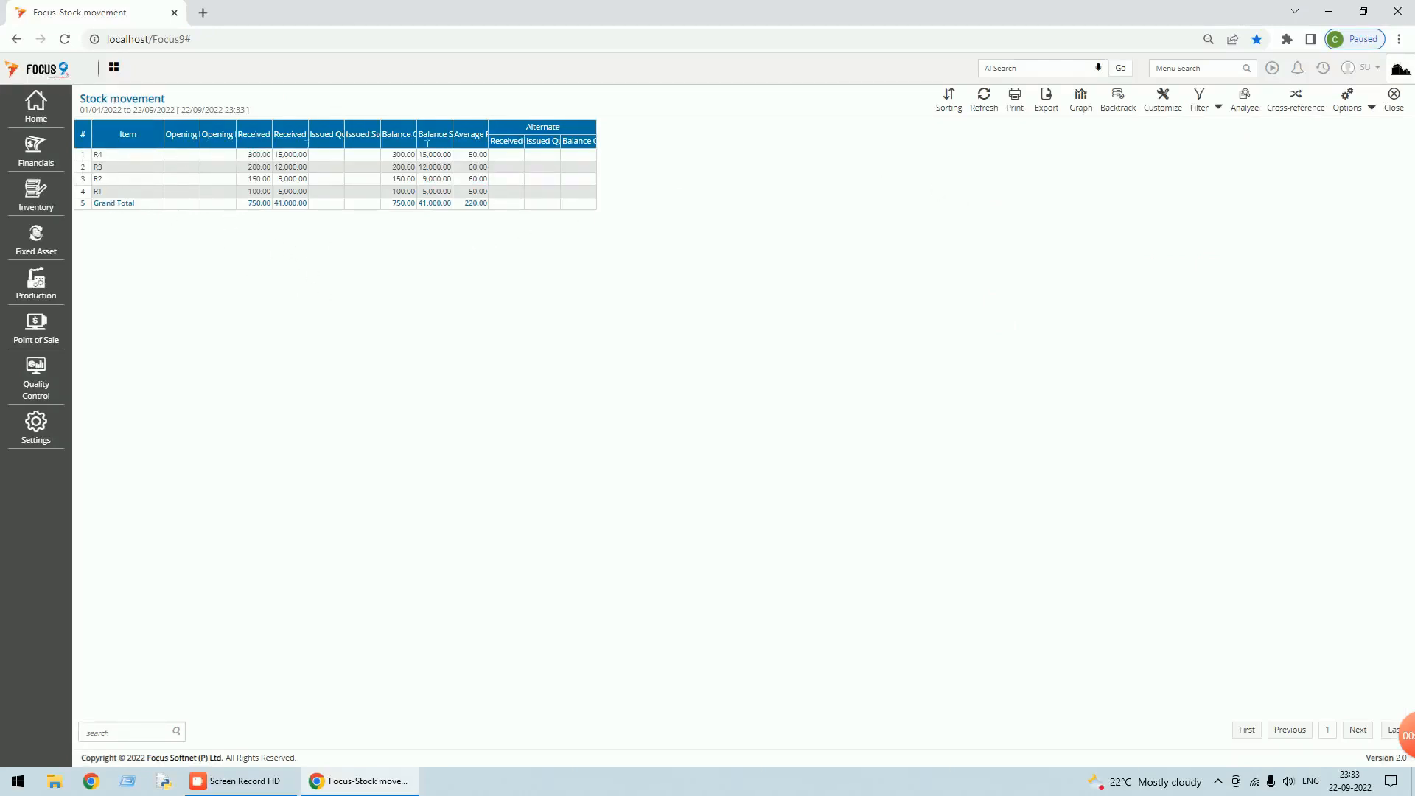
Fit the stock movement report's columns to their contents, review the raw material stock and close the report.
{"action": "left_click", "coordinate": [1372, 108]}
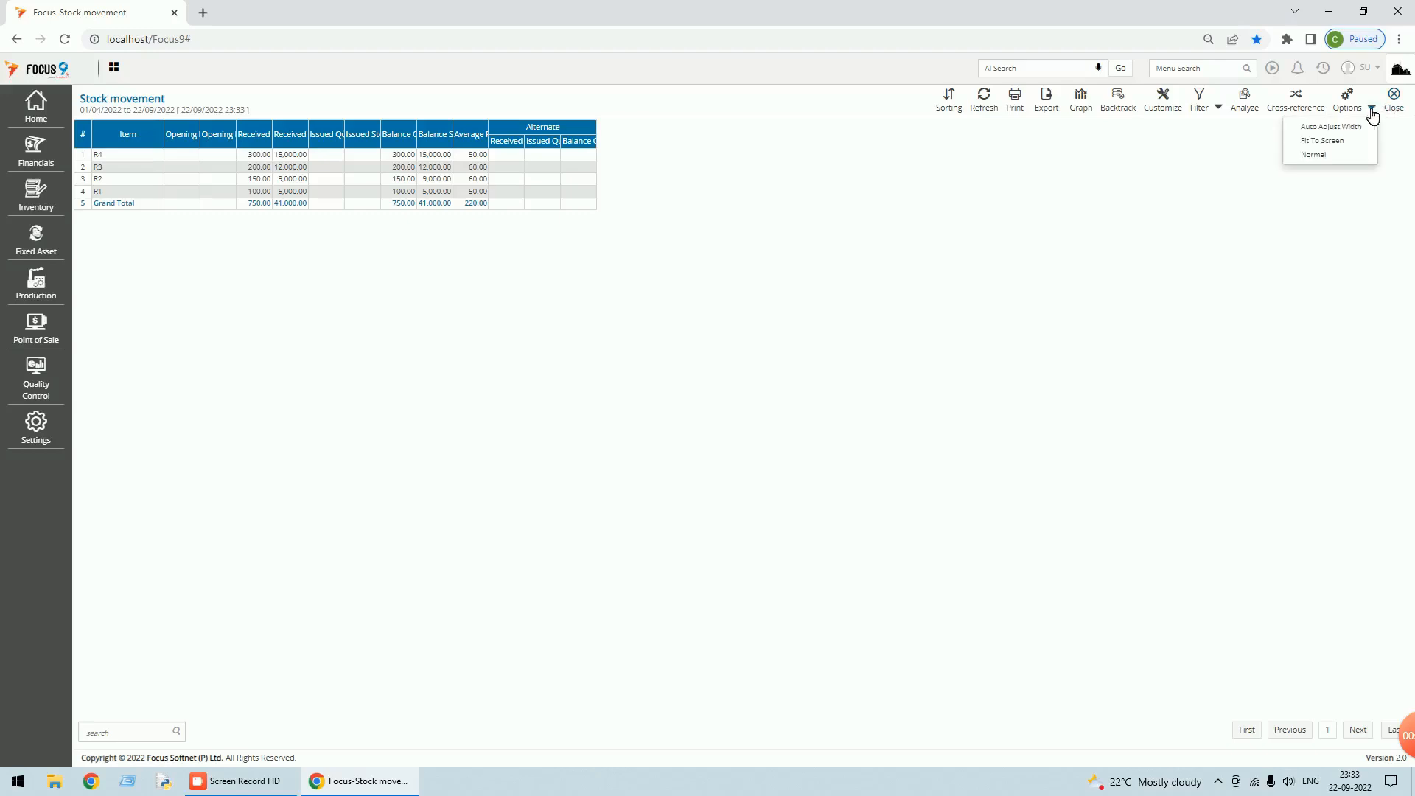
{"action": "left_click", "coordinate": [1330, 126]}
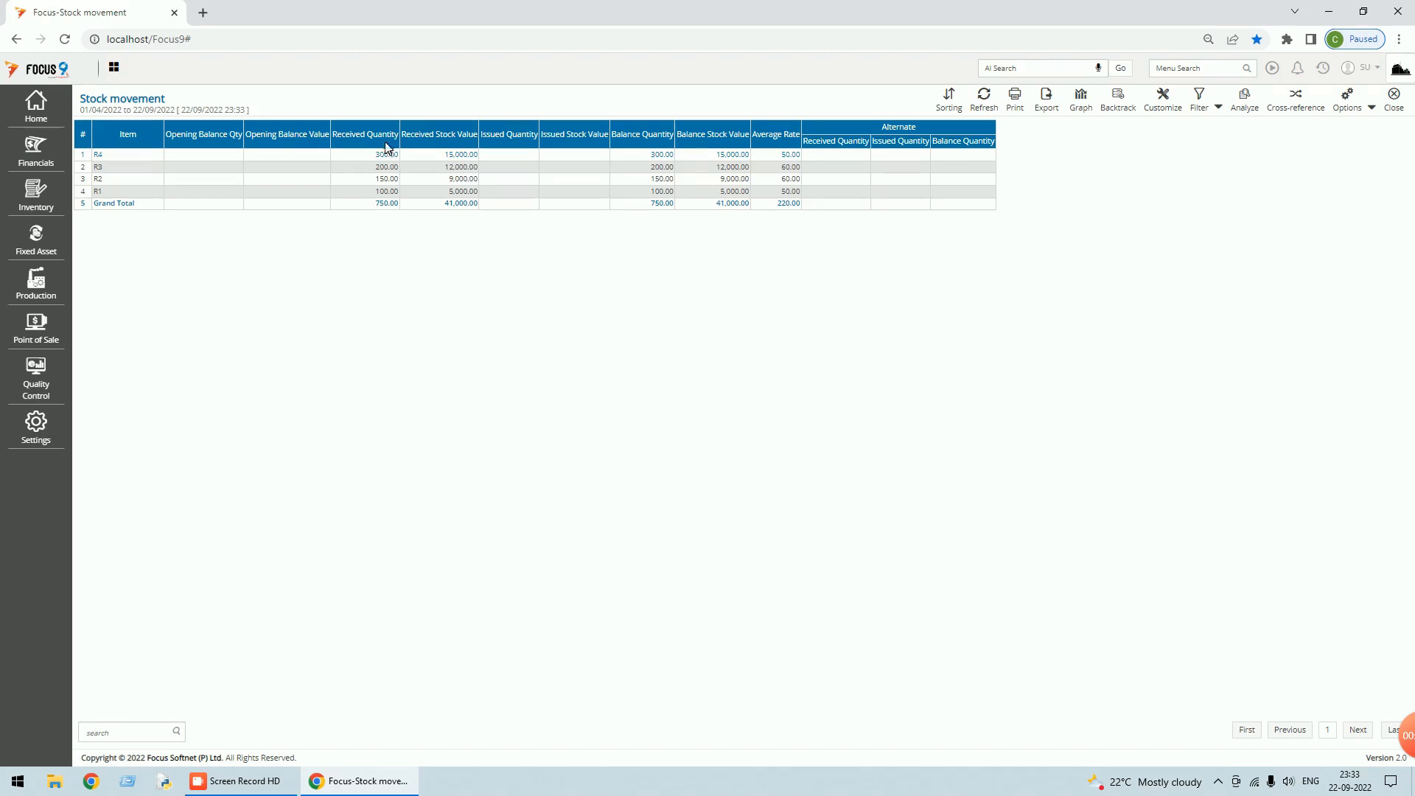
{"action": "left_click", "coordinate": [1394, 98]}
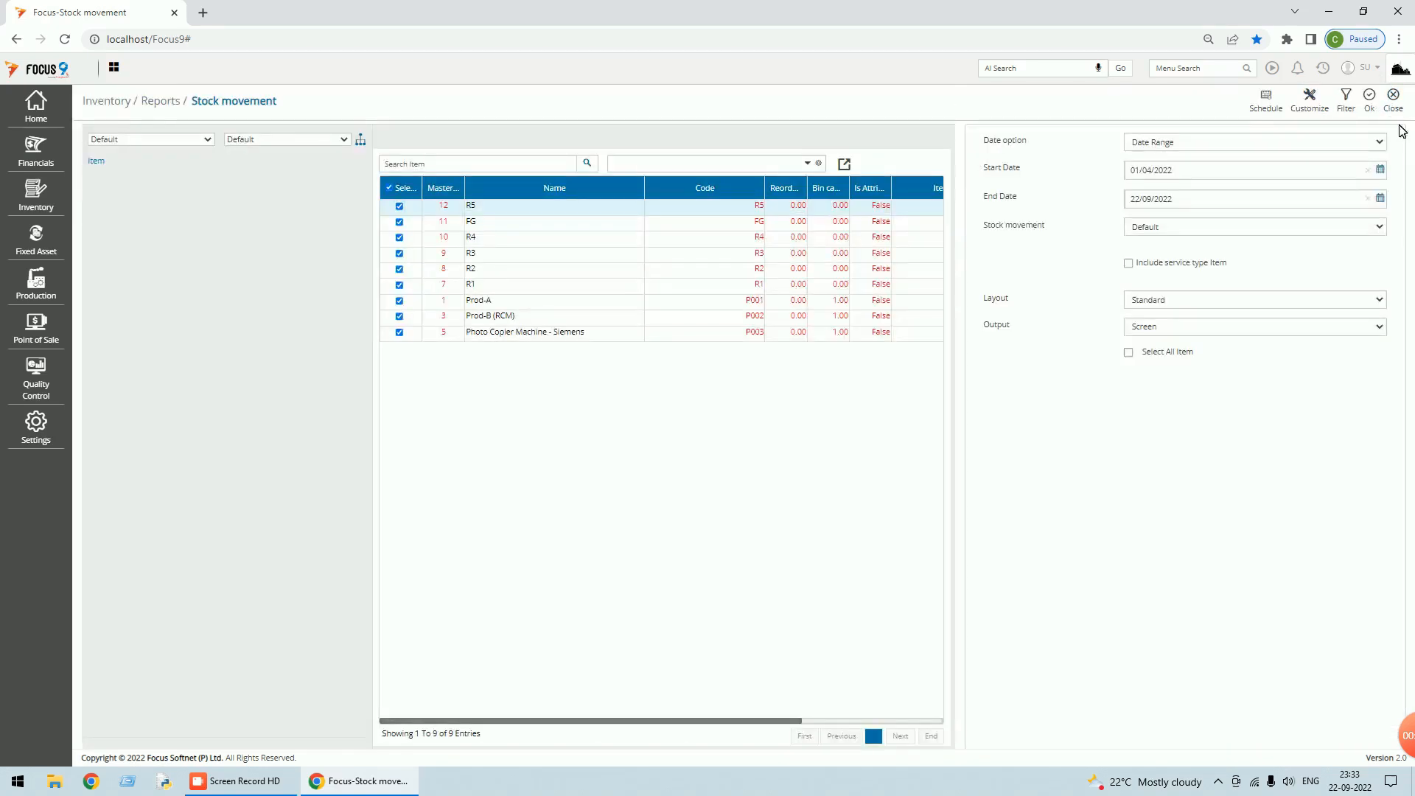
{"action": "left_click", "coordinate": [1394, 103]}
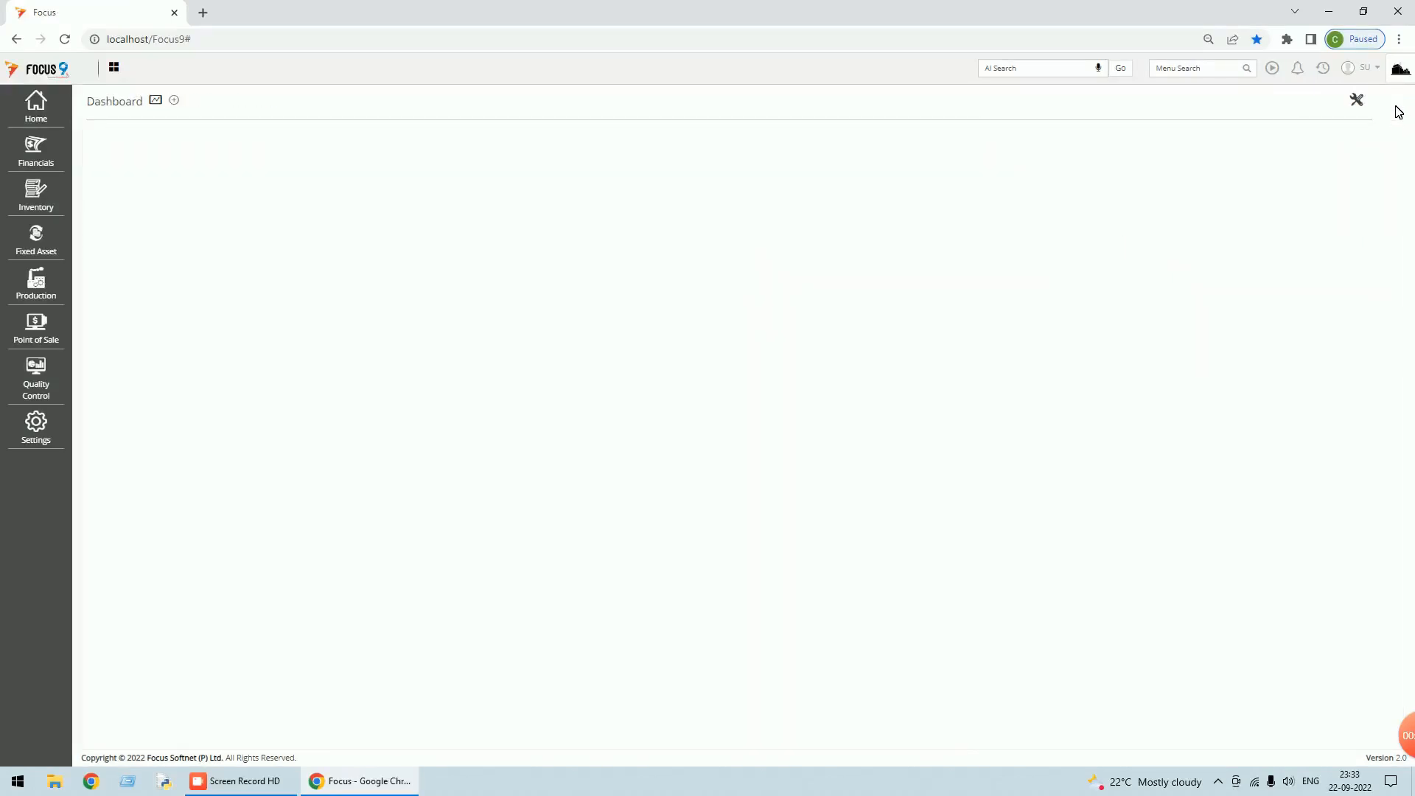
{"action": "left_click", "coordinate": [1196, 69]}
{"action": "type", "text": "mate"}
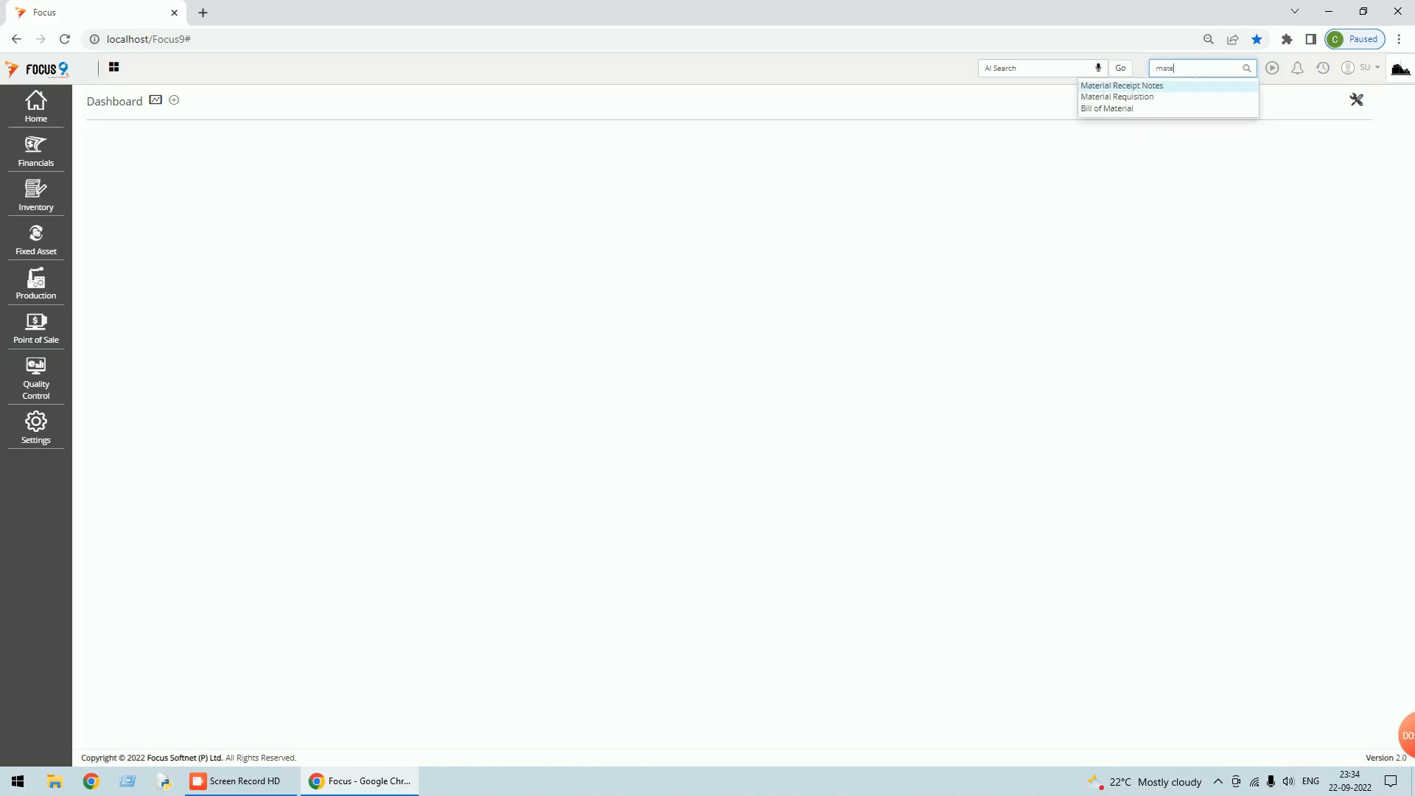
{"action": "left_click", "coordinate": [1139, 96]}
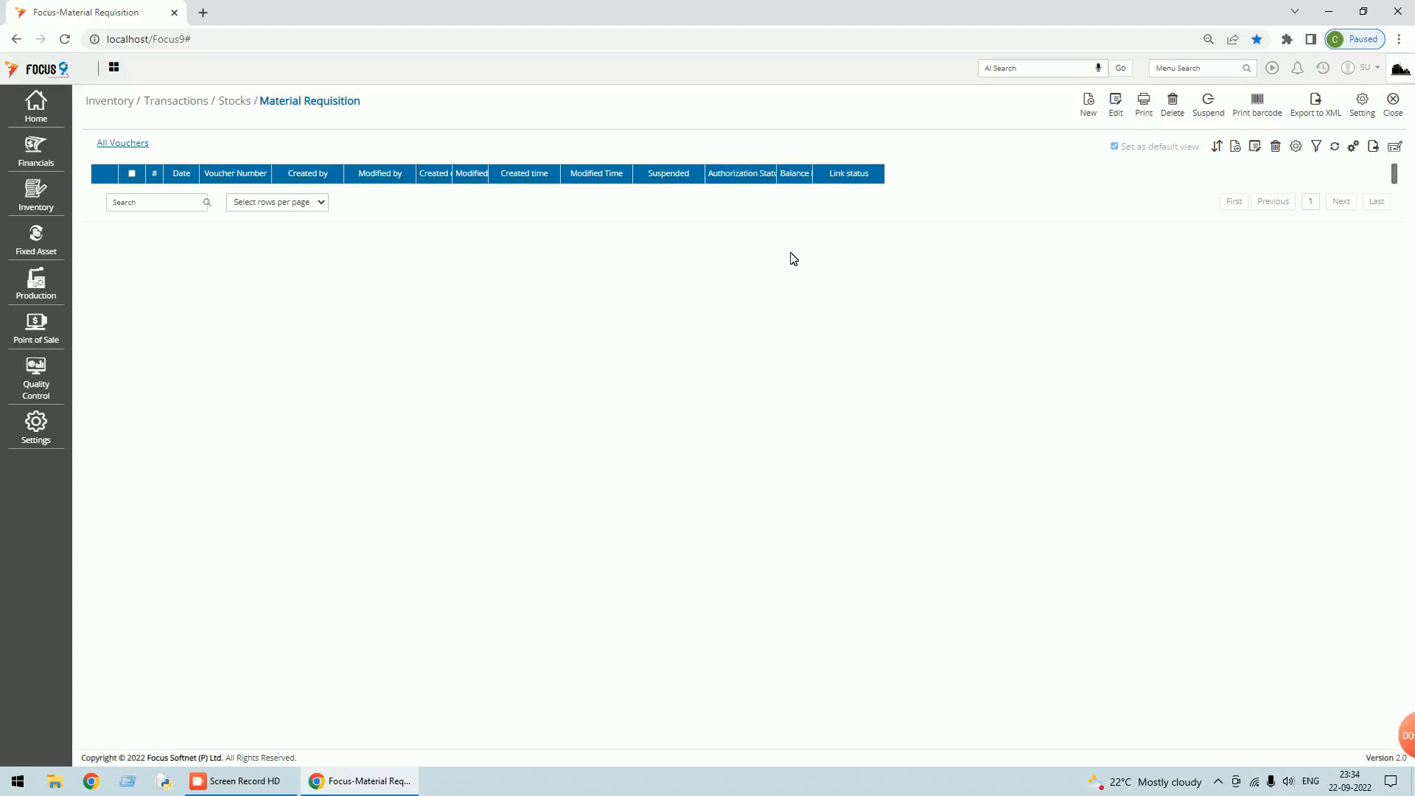
{"action": "left_click", "coordinate": [1398, 116]}
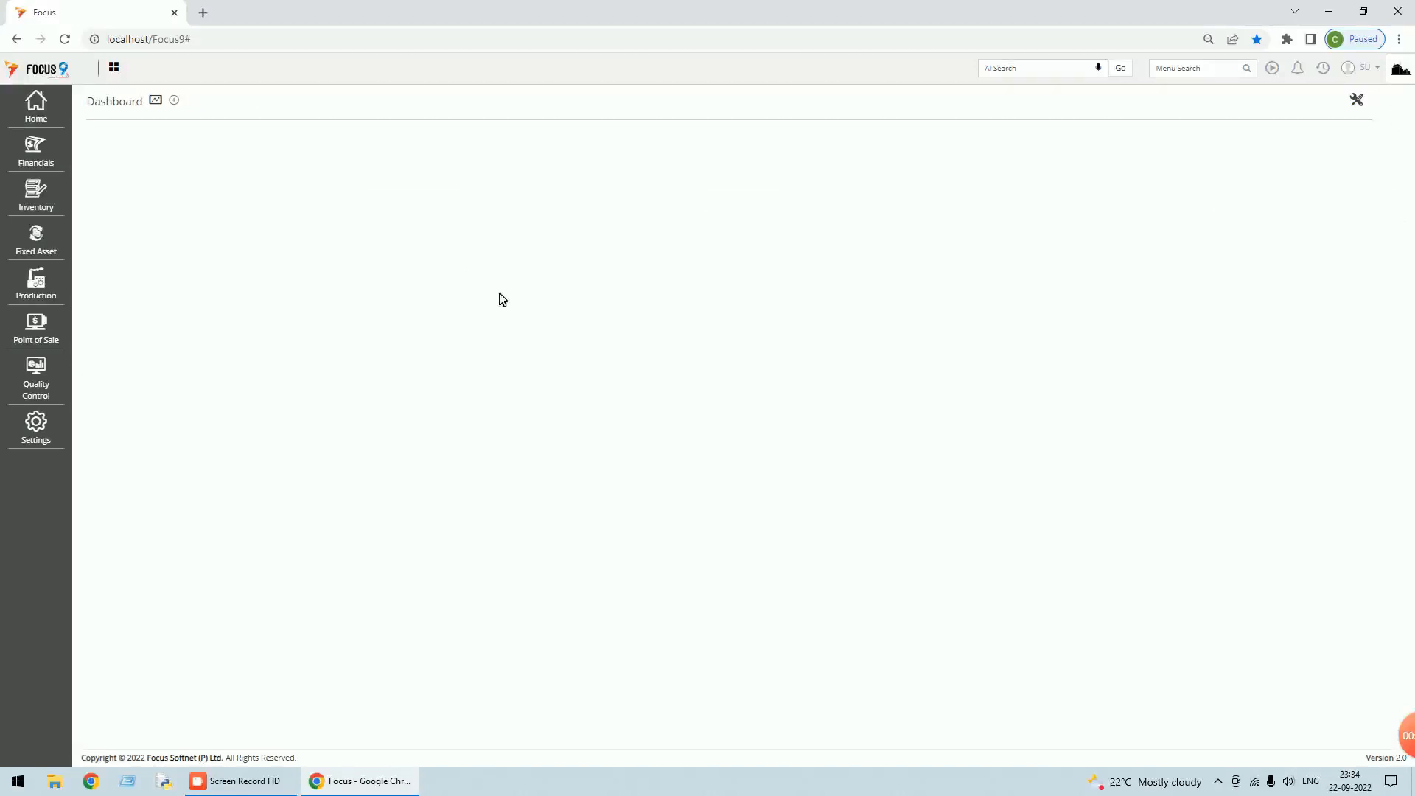
{"action": "left_click", "coordinate": [36, 289]}
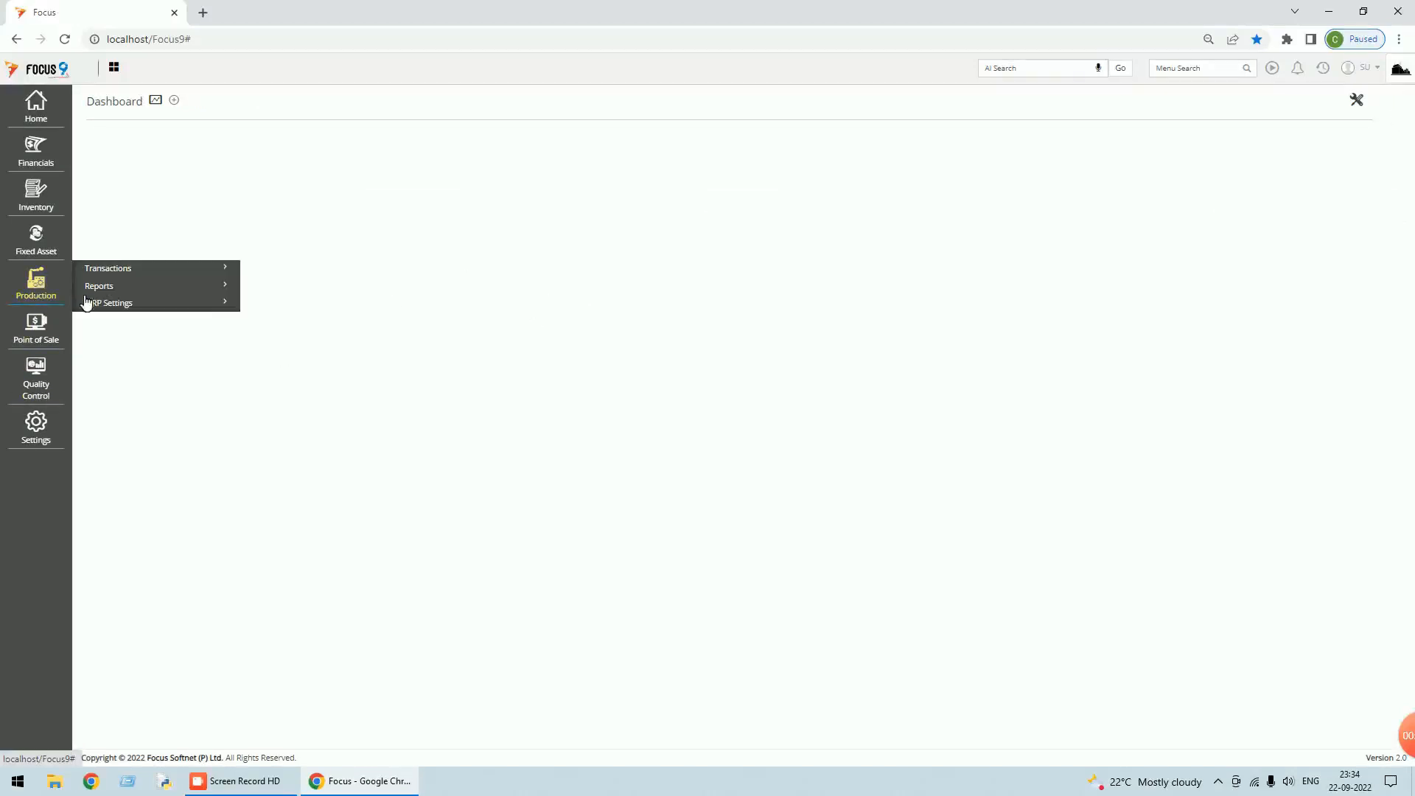
{"action": "left_click", "coordinate": [111, 288]}
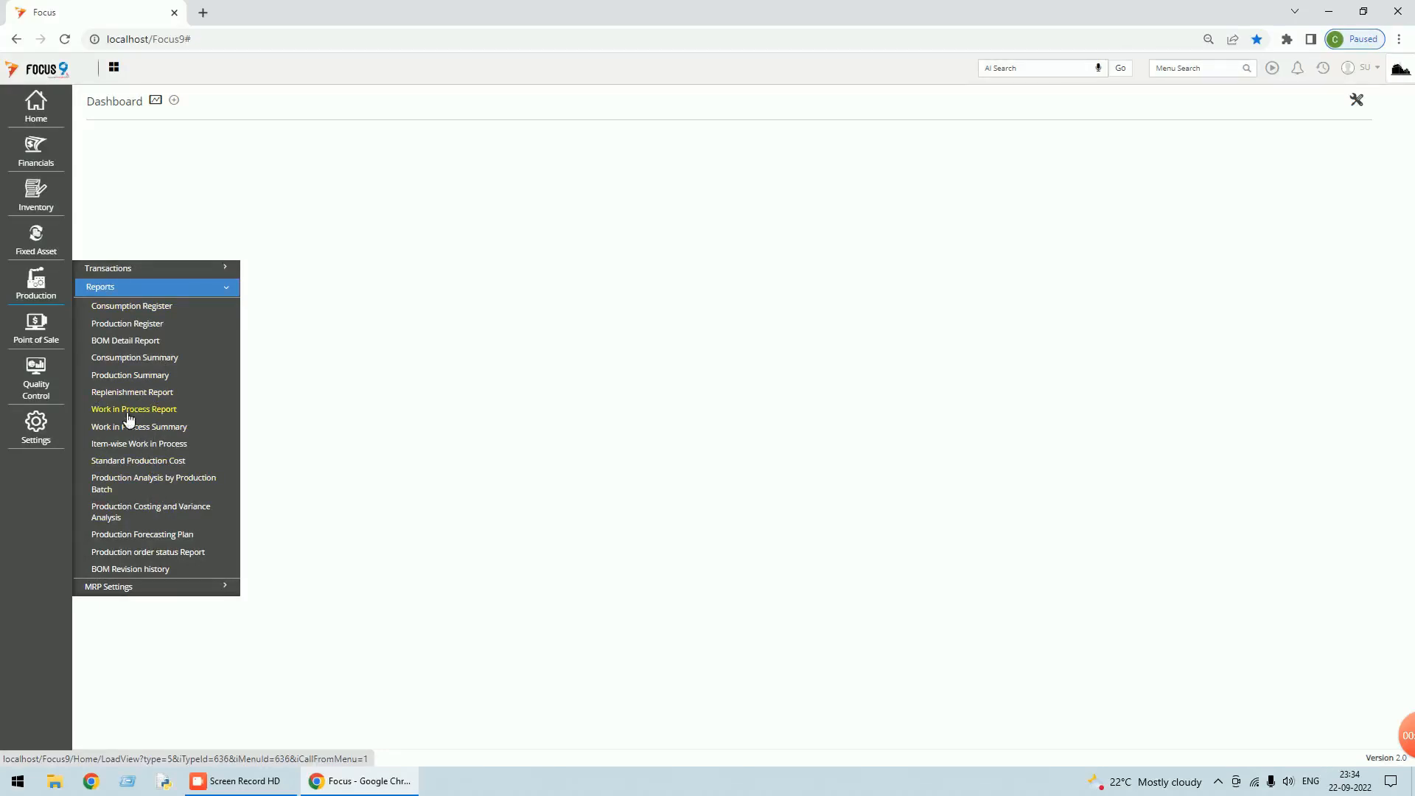
{"action": "left_click", "coordinate": [162, 538]}
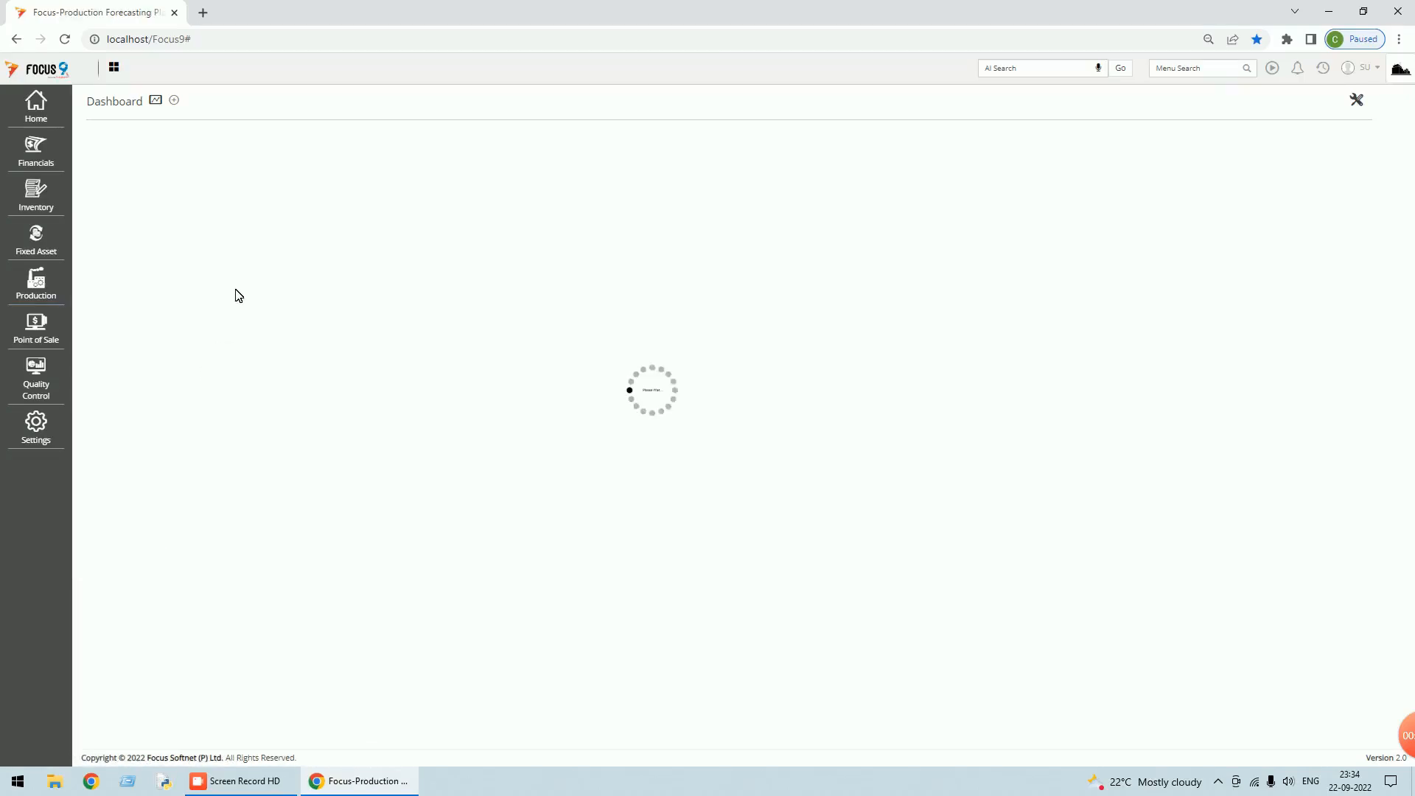
{"action": "left_click", "coordinate": [65, 39]}
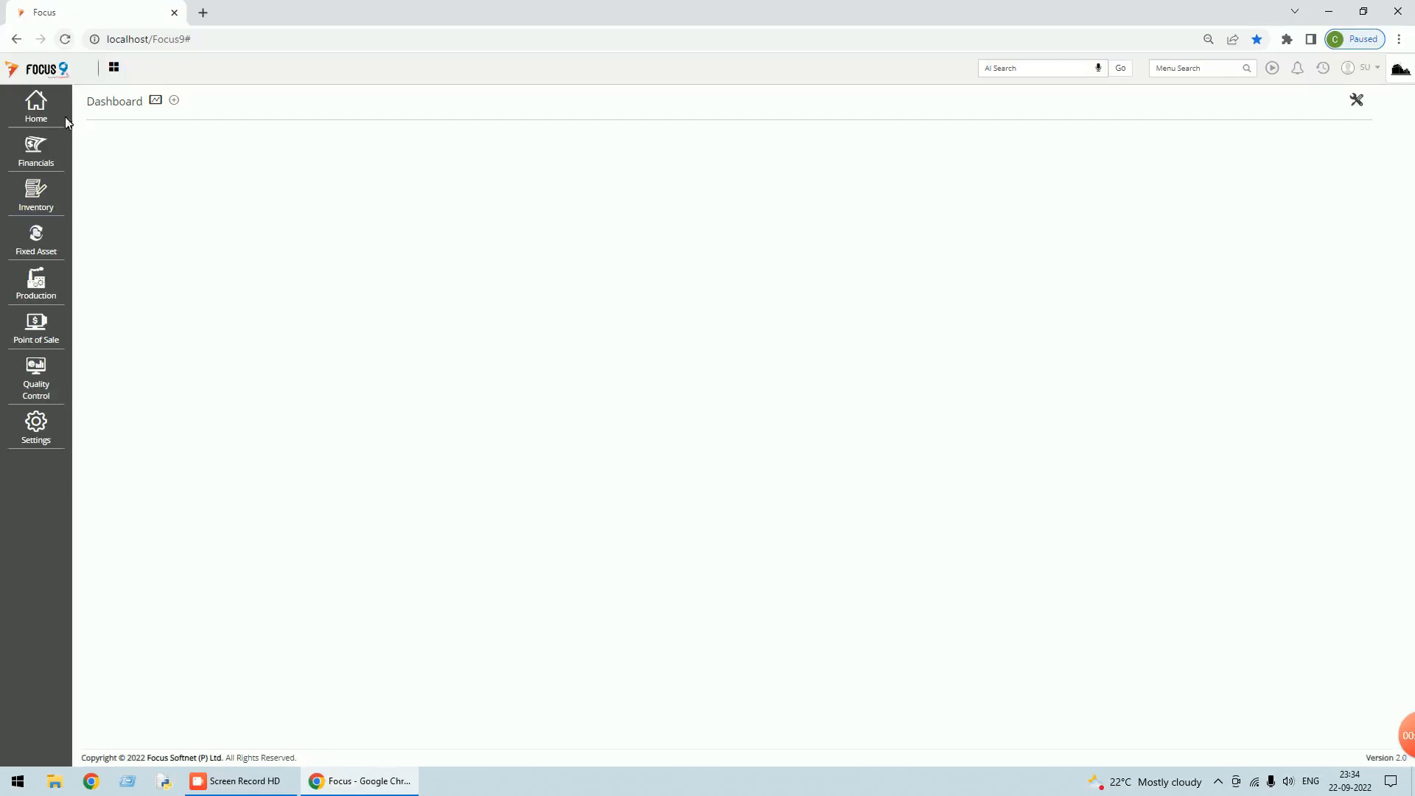
Run the Production Forecasting Plan report for BOM FG with a BOM size of 100.
{"action": "left_click", "coordinate": [36, 302]}
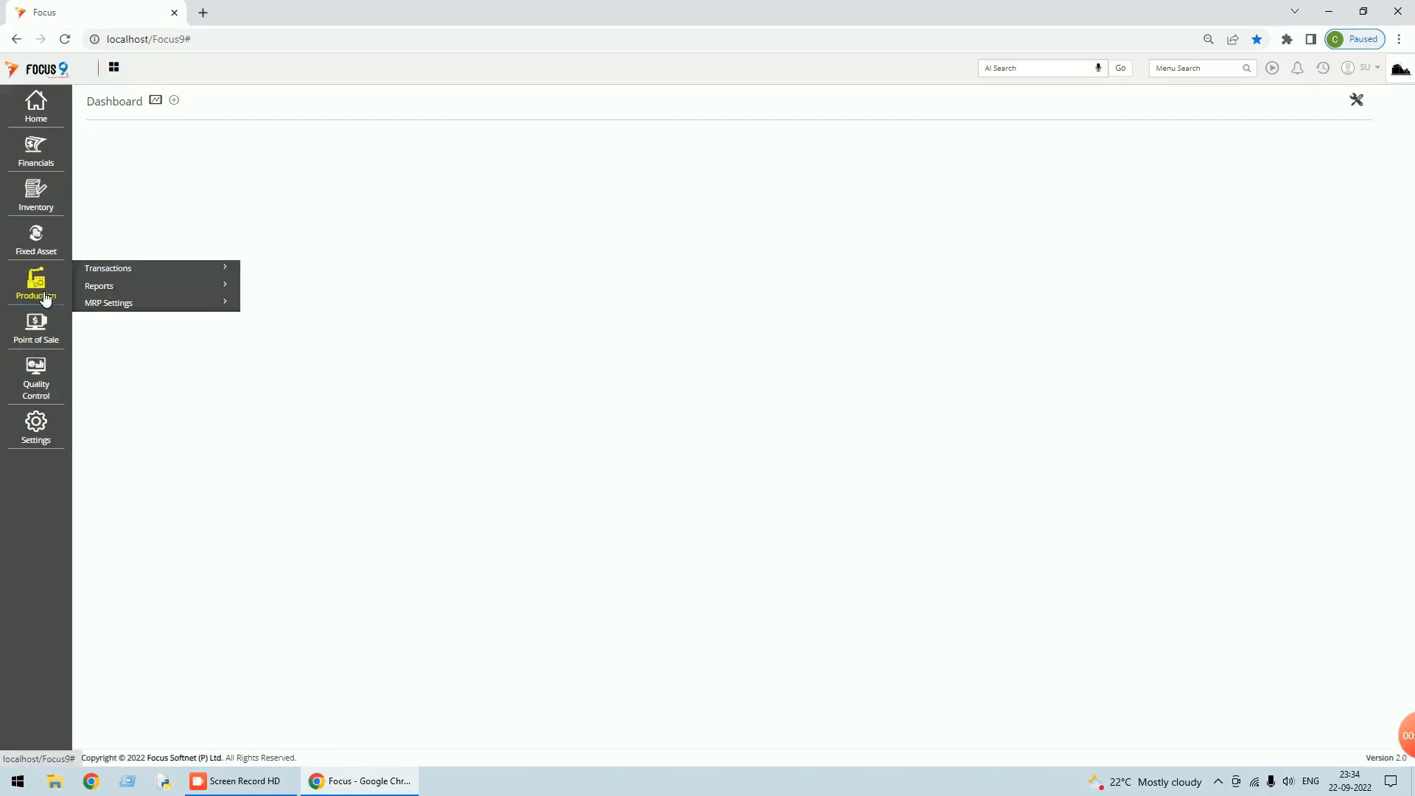
{"action": "left_click", "coordinate": [115, 288]}
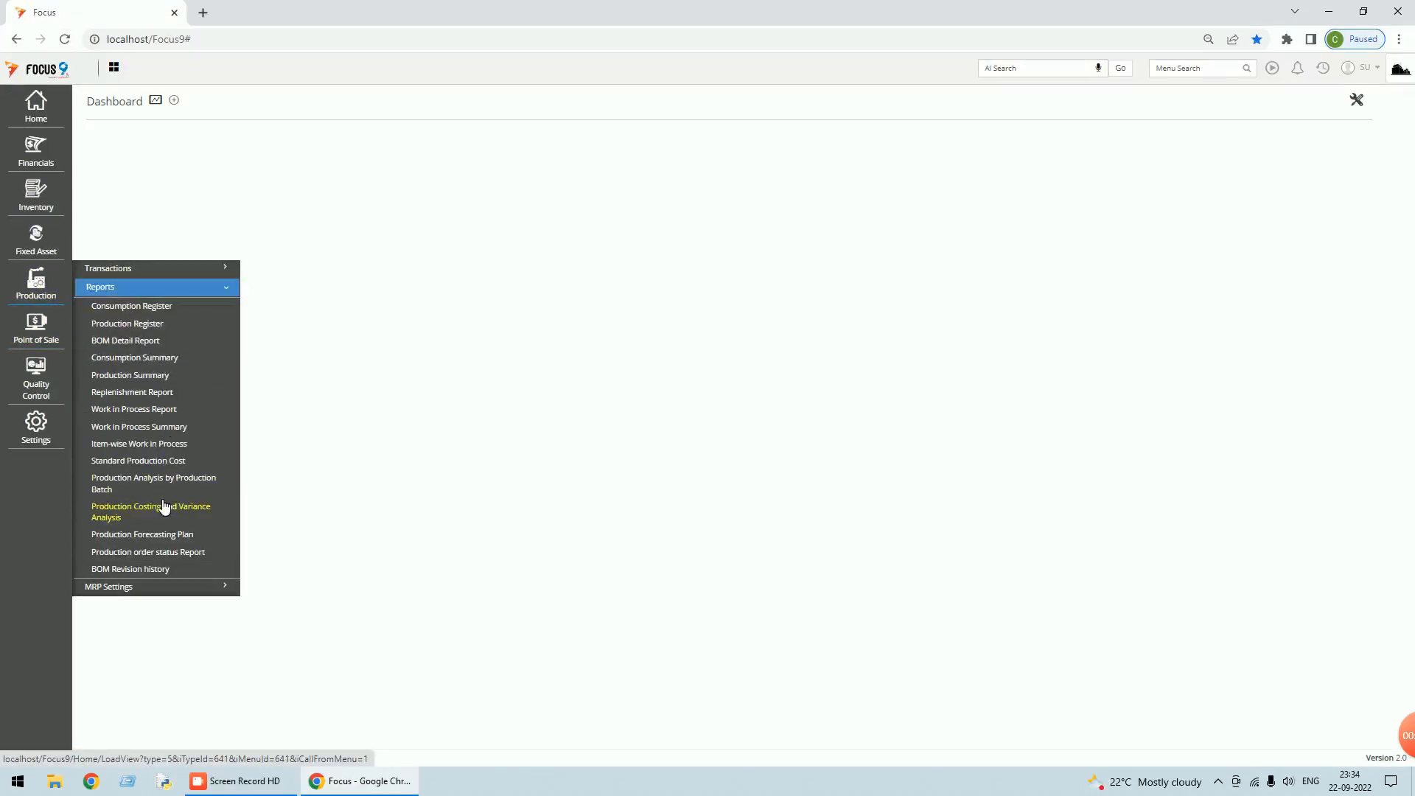
{"action": "left_click", "coordinate": [151, 534]}
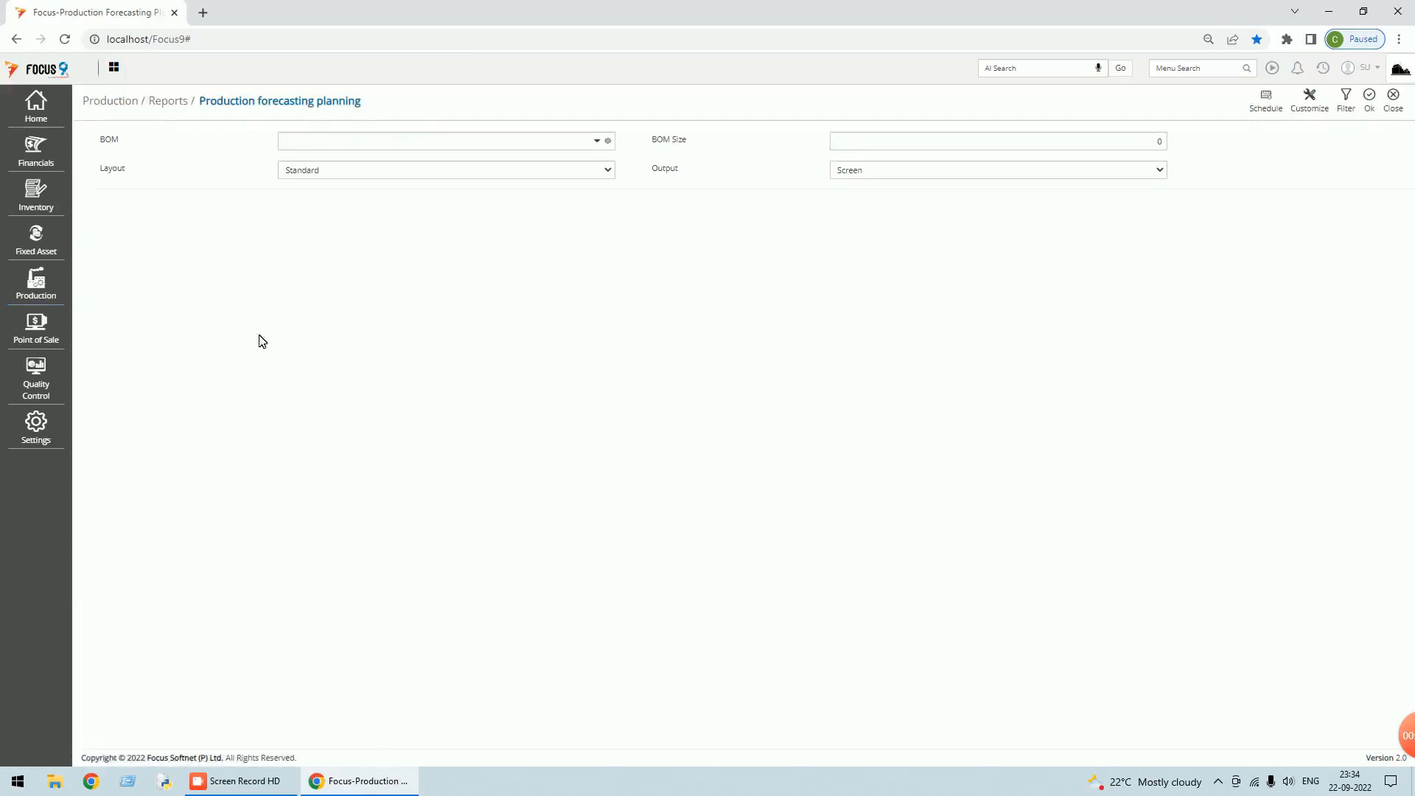
{"action": "left_click", "coordinate": [609, 144]}
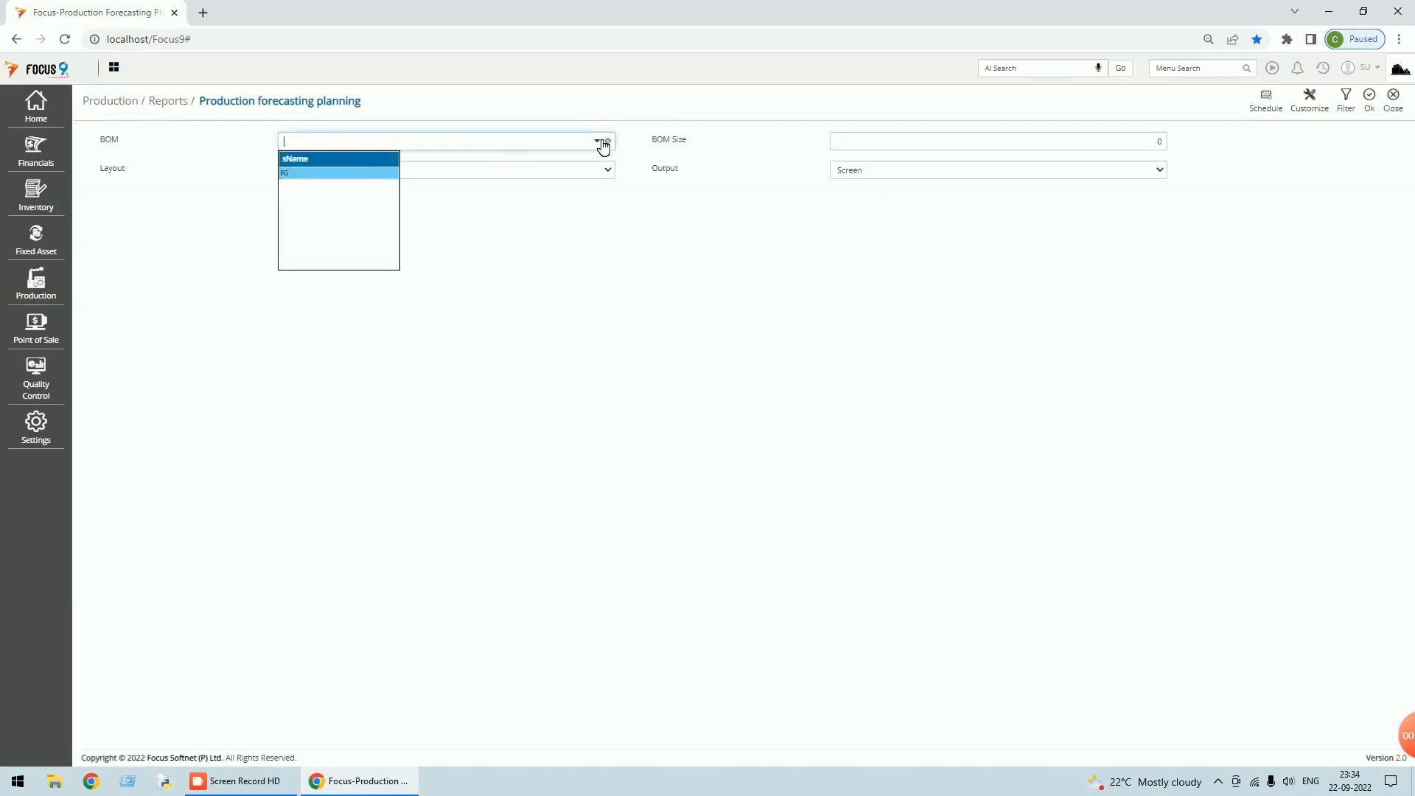
{"action": "left_click", "coordinate": [305, 180]}
{"action": "left_click", "coordinate": [938, 141]}
{"action": "type", "text": "100"}
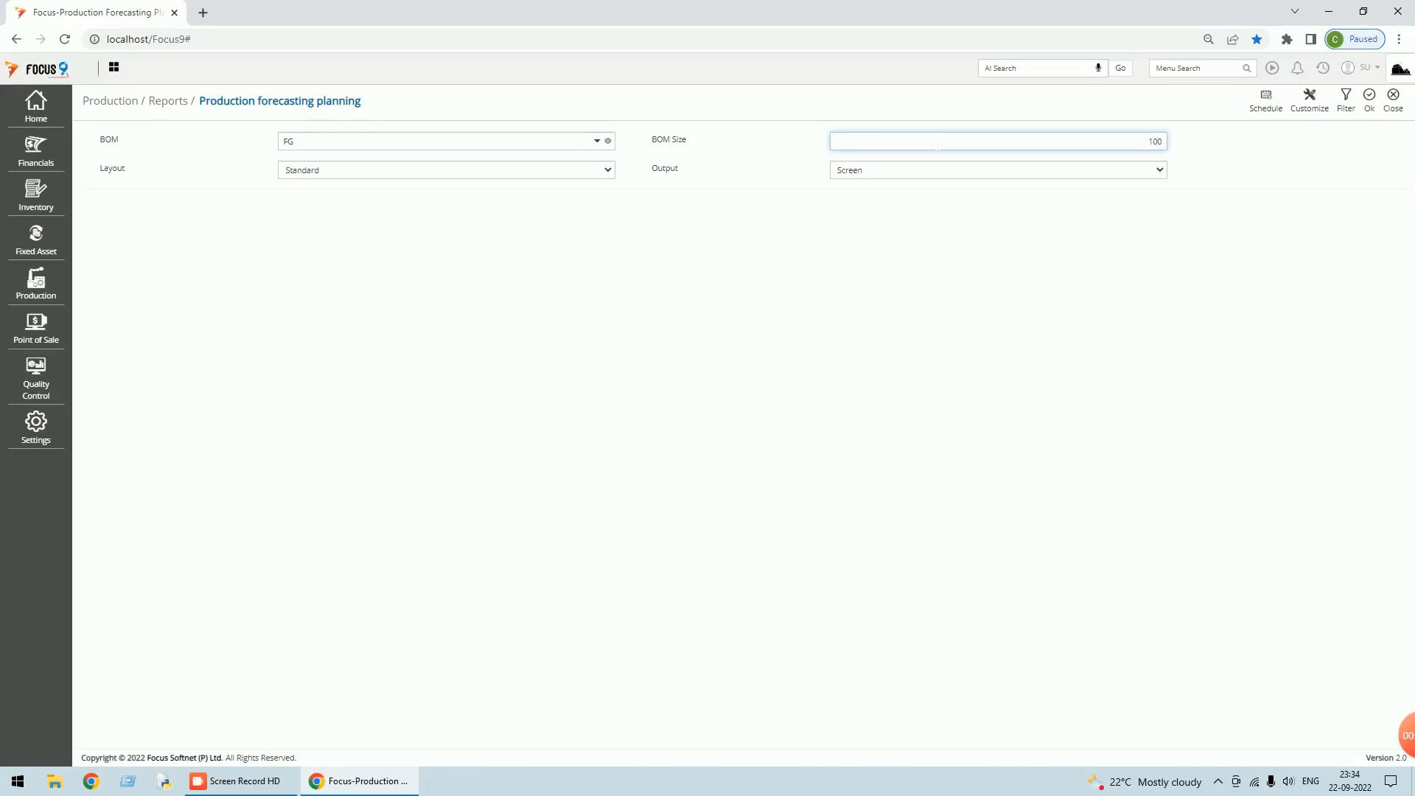
{"action": "left_click", "coordinate": [996, 266]}
{"action": "left_click", "coordinate": [1371, 99]}
Fit the forecasting report's columns to their contents, compare needed and stocked quantities, and close the report.
{"action": "left_click", "coordinate": [1371, 106]}
{"action": "left_click", "coordinate": [1333, 135]}
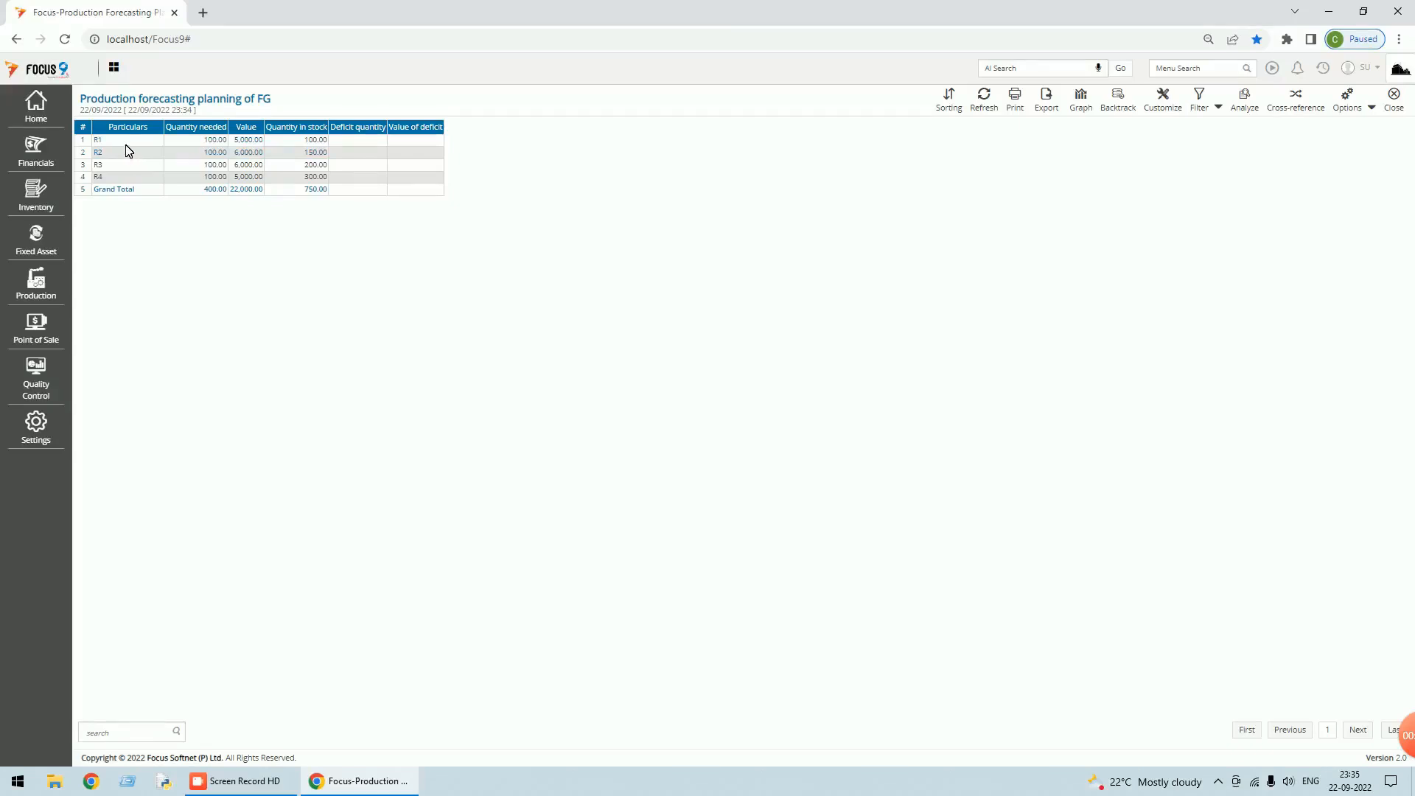
{"action": "left_click", "coordinate": [1399, 110]}
{"action": "left_click", "coordinate": [1399, 114]}
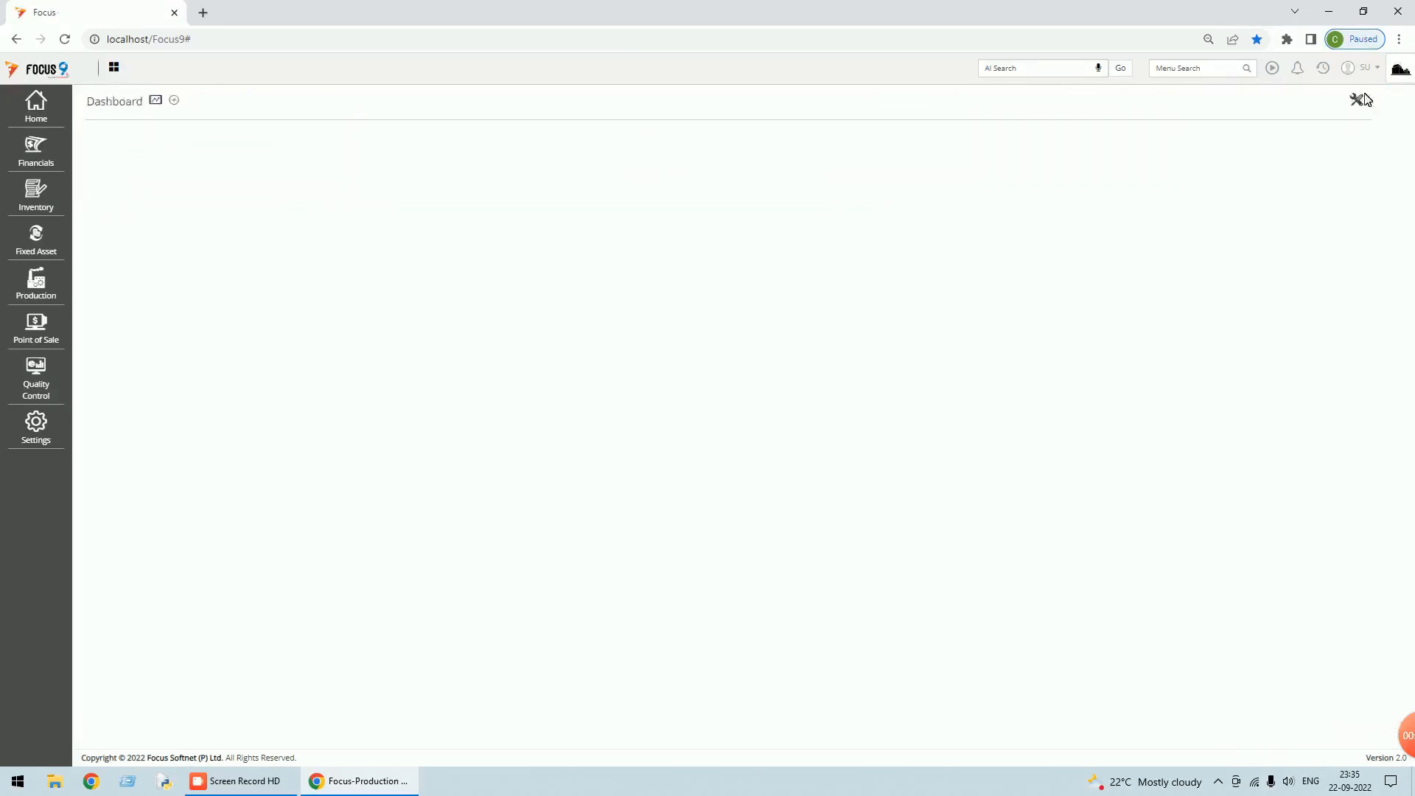
Reopen Material Requisition, start a new voucher and open its BOM Input.
{"action": "left_click", "coordinate": [1324, 69]}
{"action": "left_click", "coordinate": [1253, 104]}
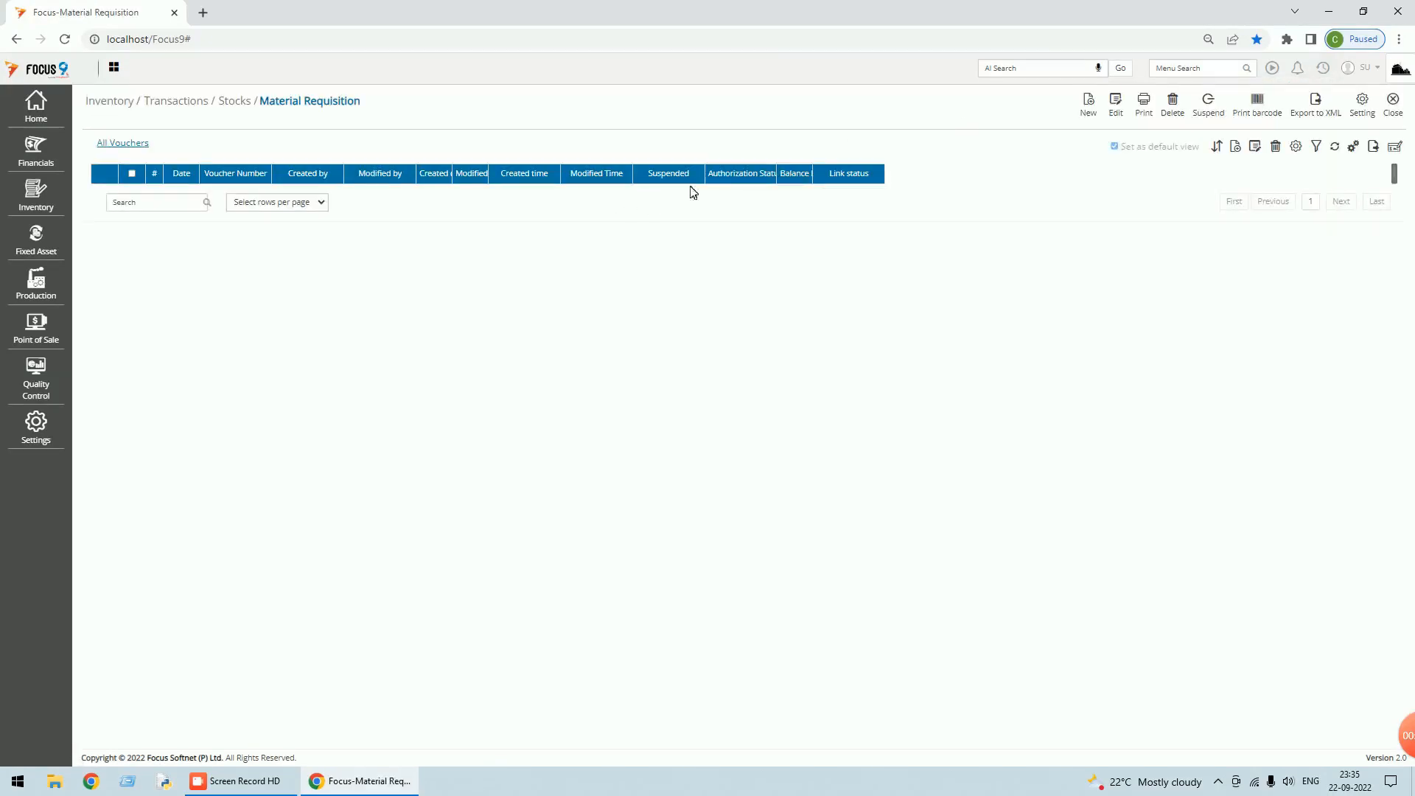
{"action": "left_click", "coordinate": [1090, 104]}
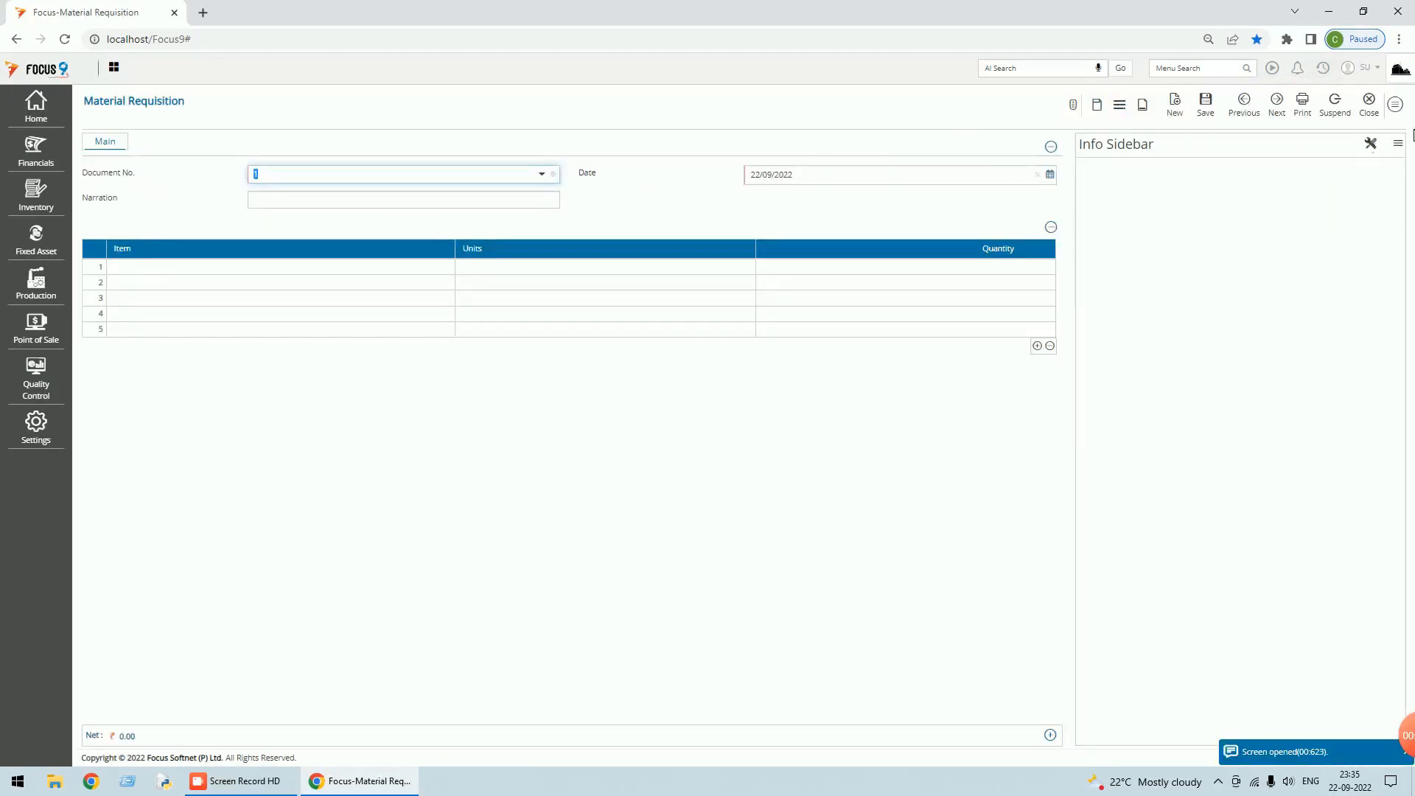
{"action": "left_click", "coordinate": [1397, 109]}
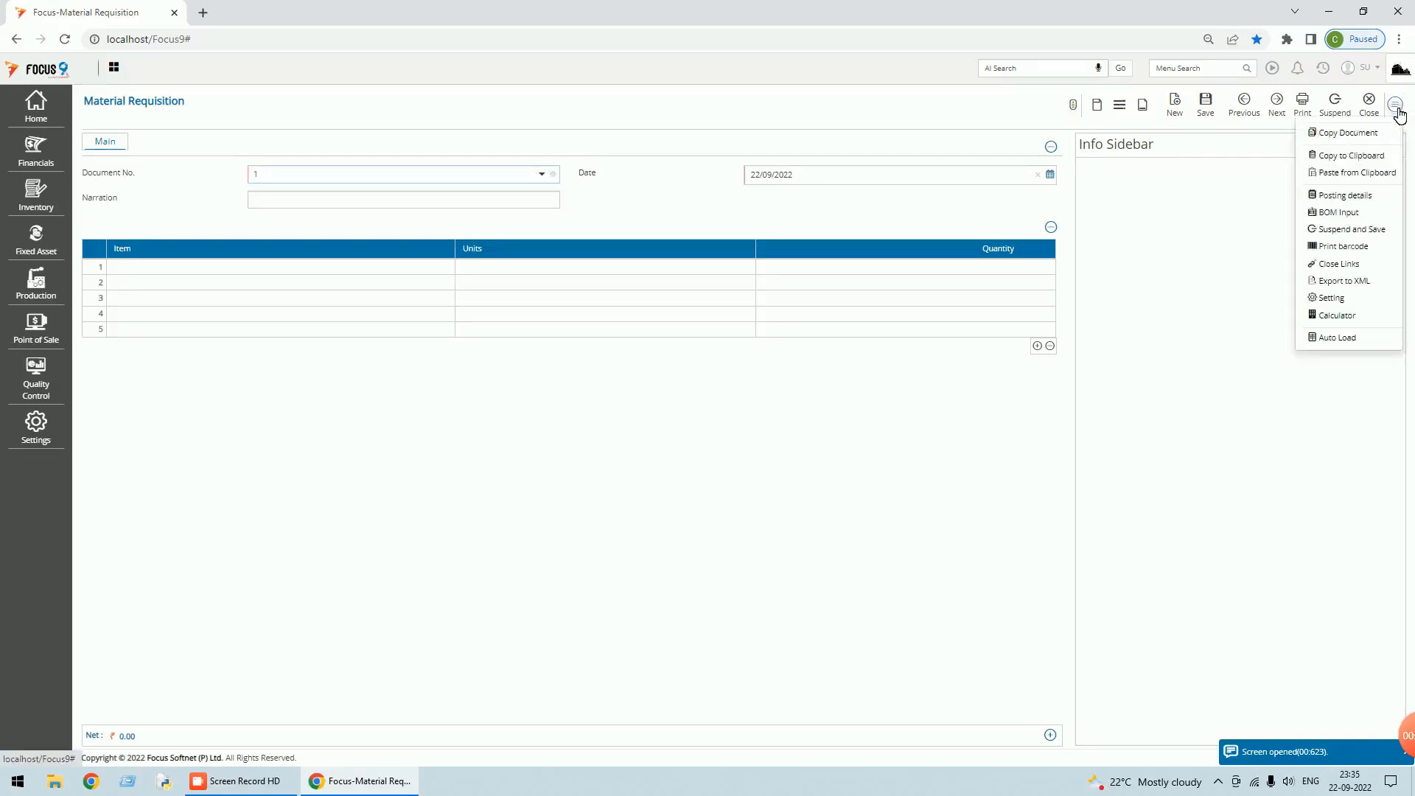
{"action": "left_click", "coordinate": [1340, 213]}
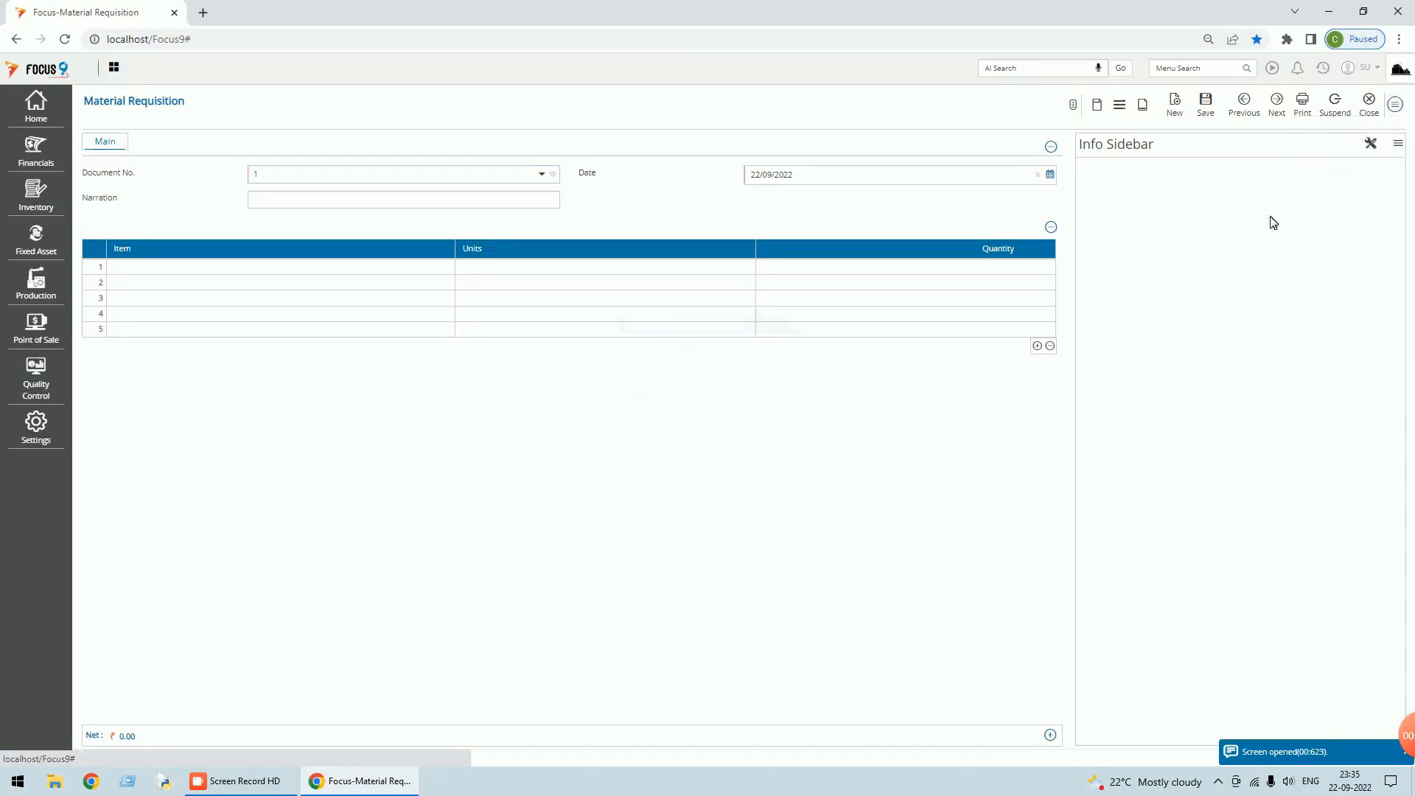
Load the requisition lines from the bill of materials with item FG, BOM FG and quantity 100.
{"action": "left_click", "coordinate": [752, 379]}
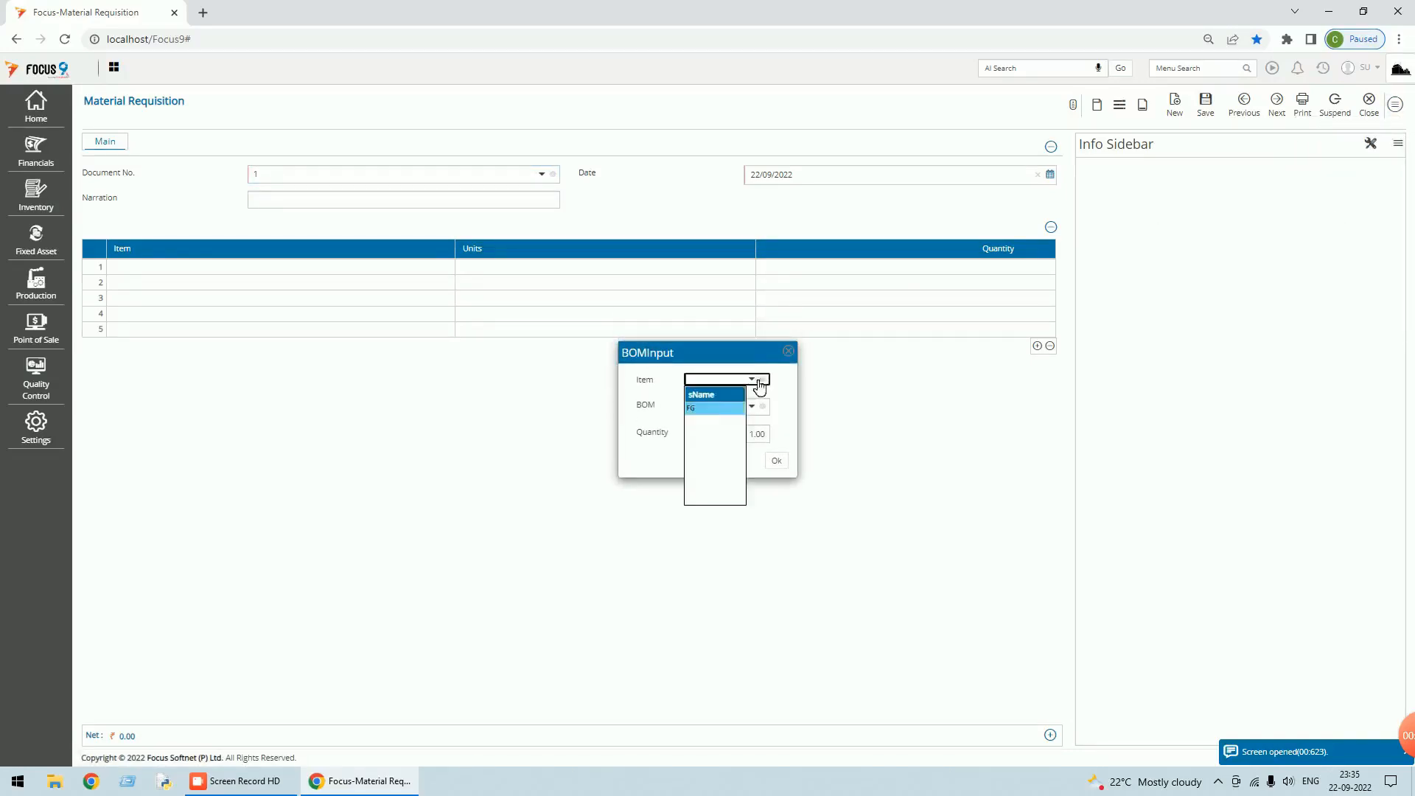
{"action": "left_click", "coordinate": [715, 410]}
{"action": "left_click", "coordinate": [752, 406]}
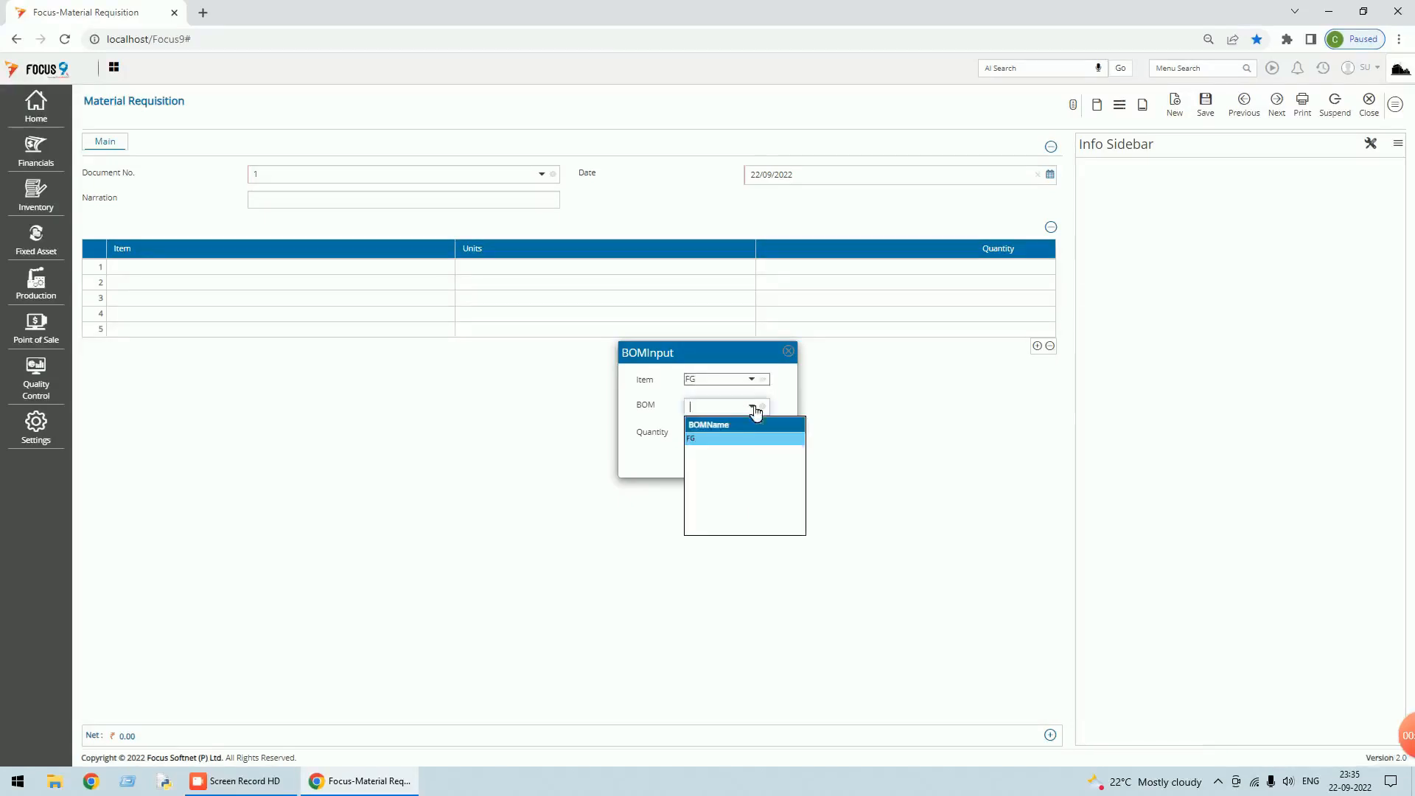
{"action": "left_click", "coordinate": [711, 439]}
{"action": "key", "text": "Tab"}
{"action": "type", "text": "100"}
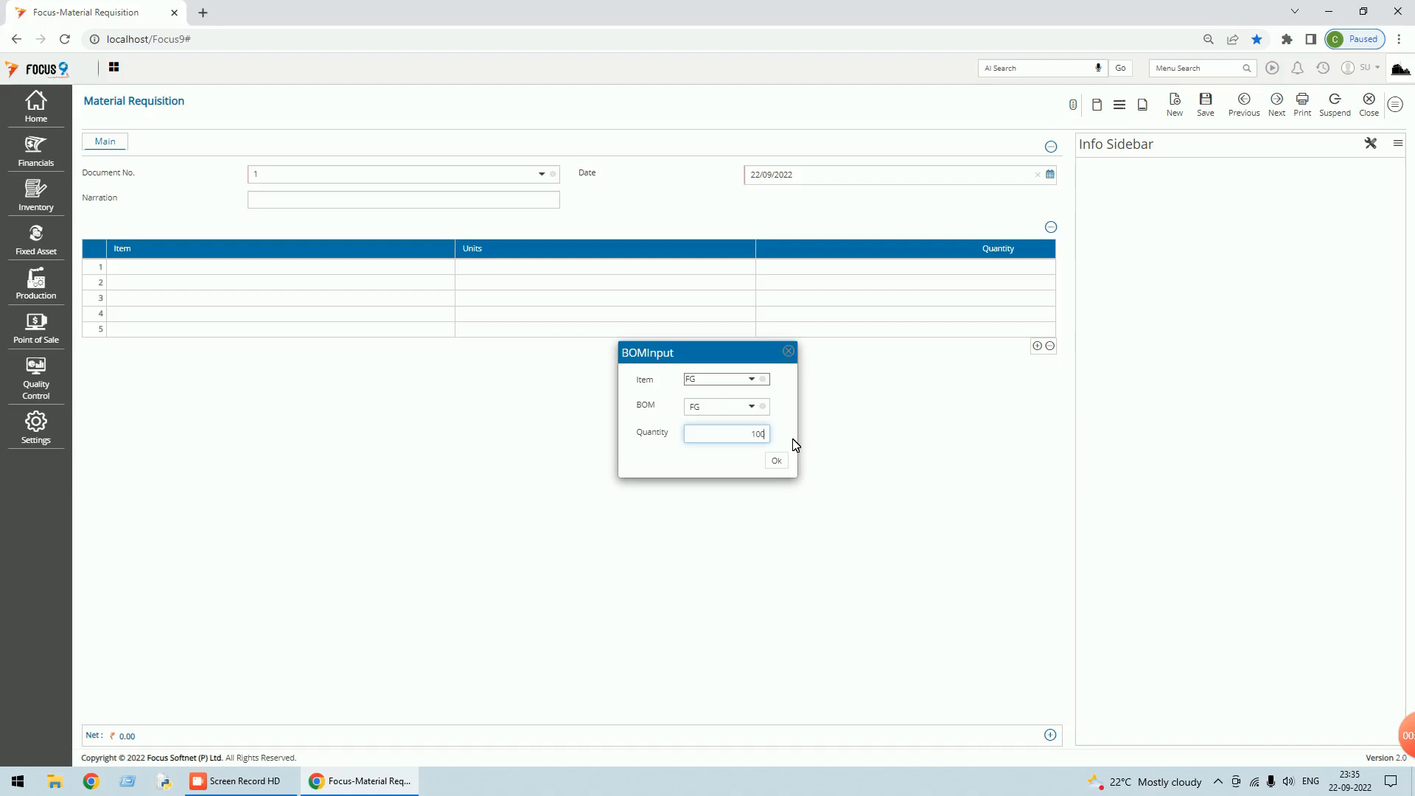
{"action": "left_click", "coordinate": [782, 465]}
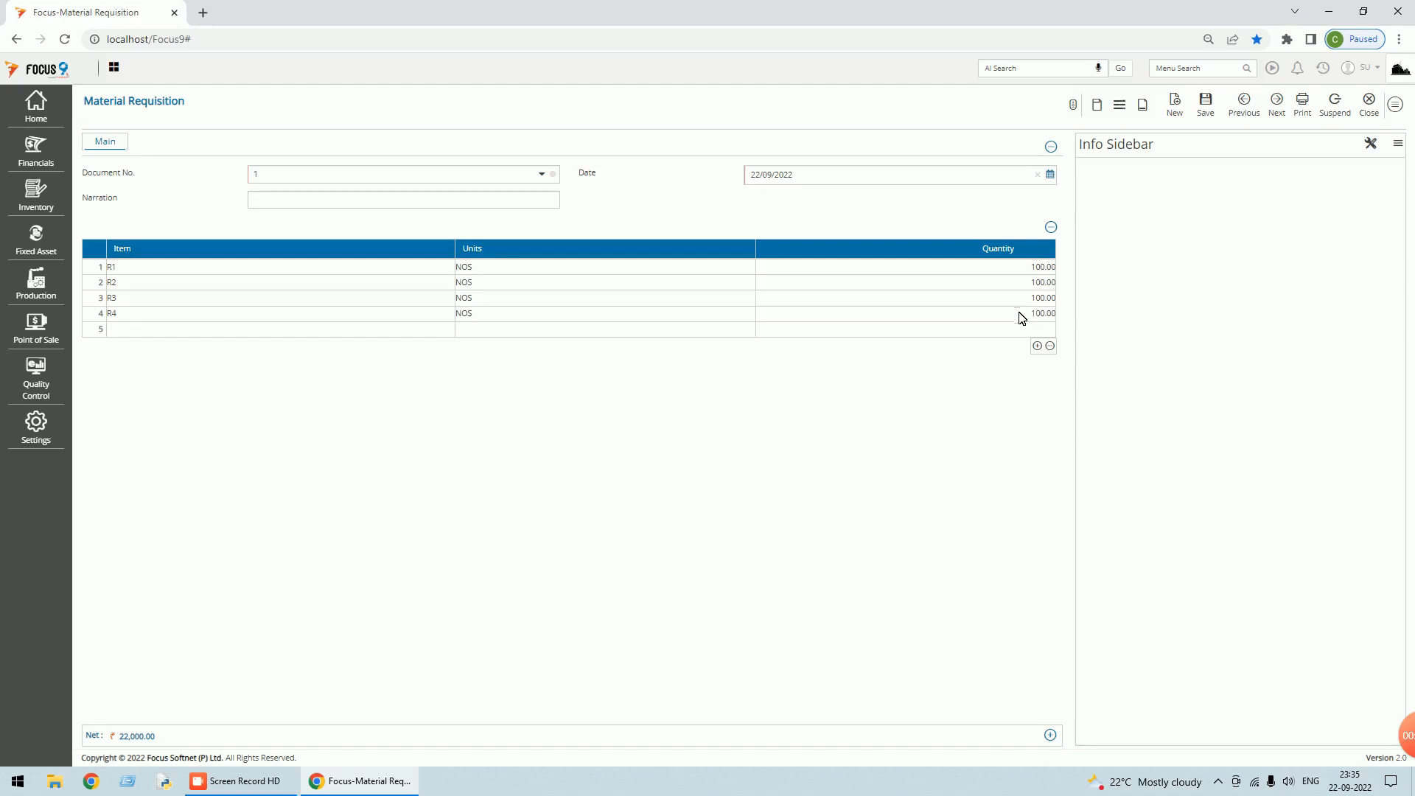
Save the material requisition and close Material Requisition.
{"action": "left_click", "coordinate": [1208, 107]}
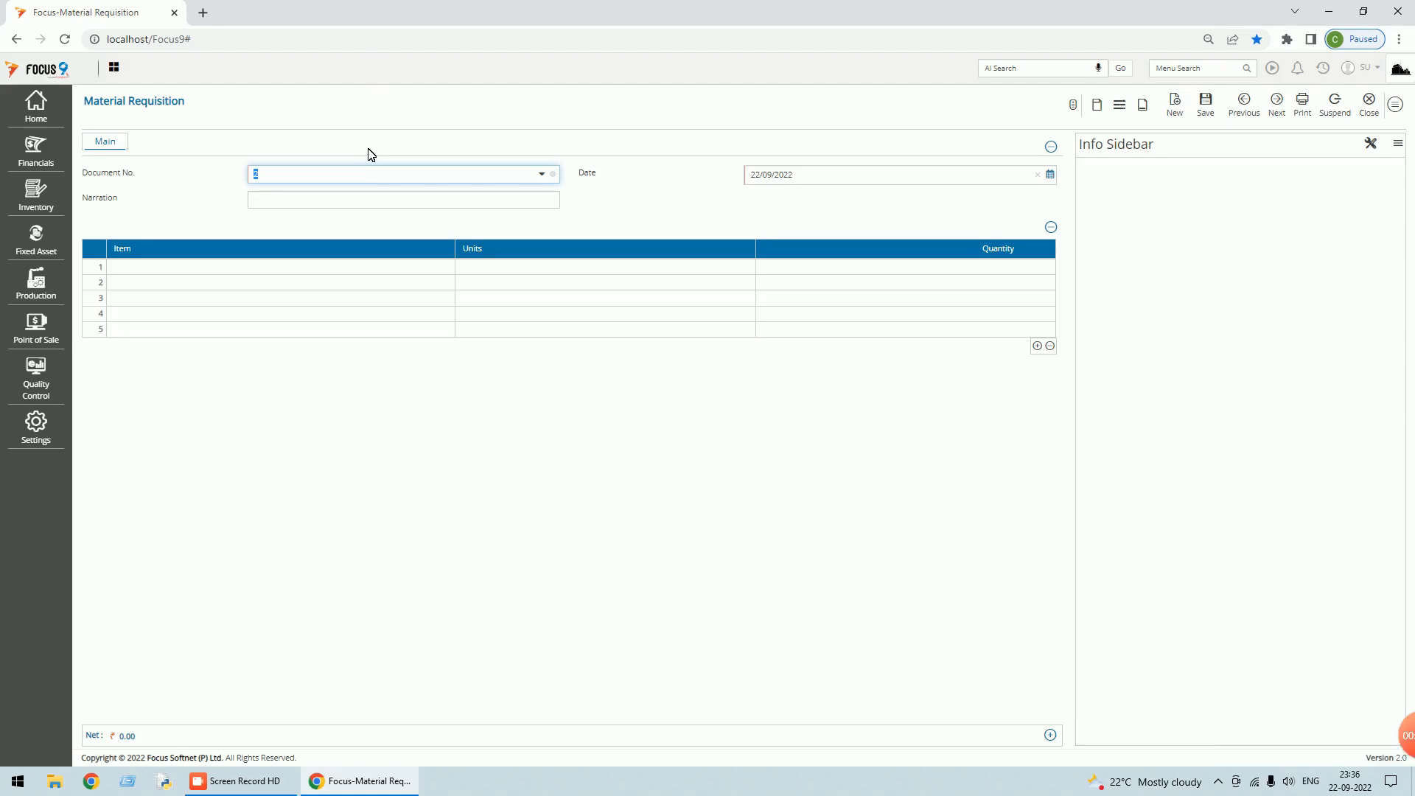
{"action": "left_click", "coordinate": [1376, 117]}
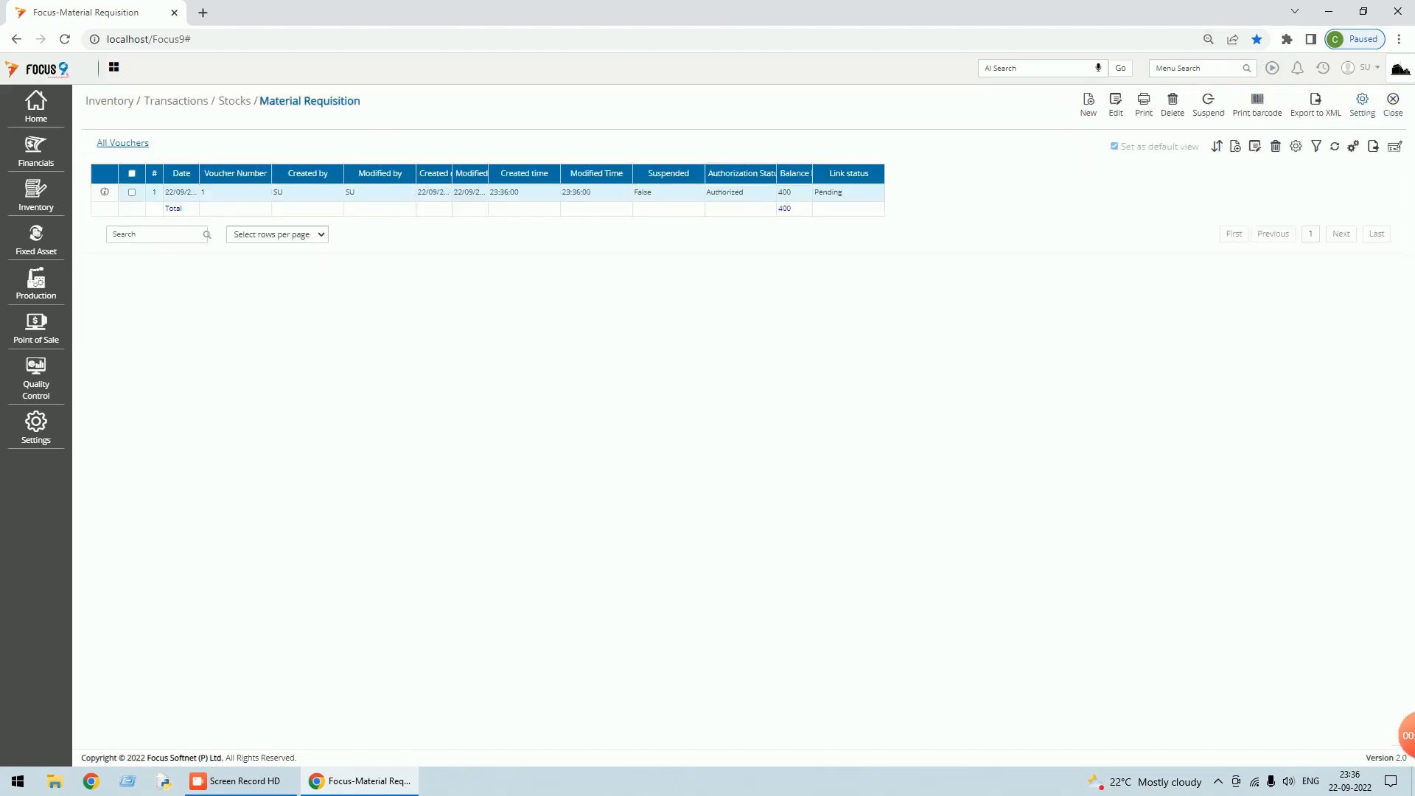
{"action": "left_click", "coordinate": [1395, 111]}
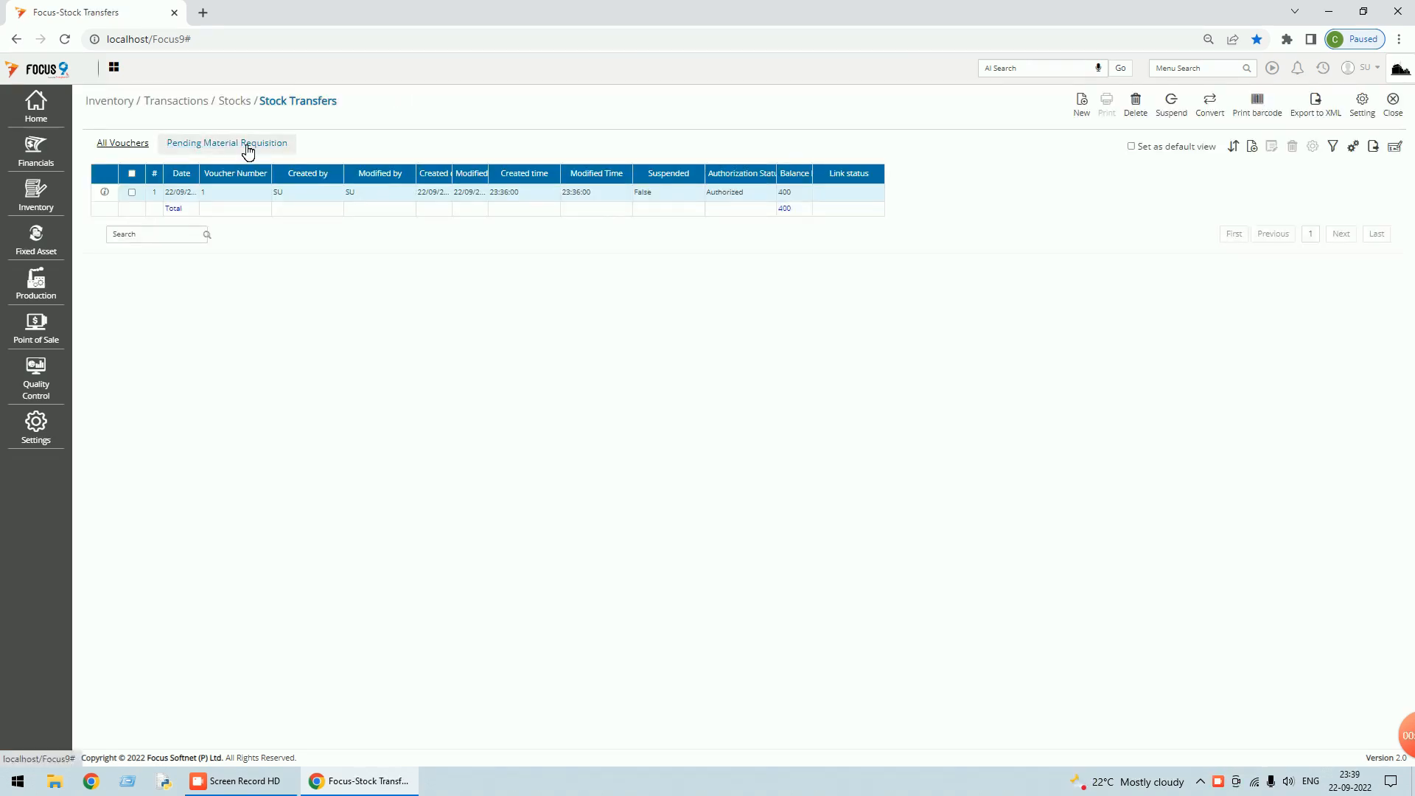
Convert the pending material requisition into a stock transfer that issues from warehouse Main WH.
{"action": "left_click", "coordinate": [132, 192]}
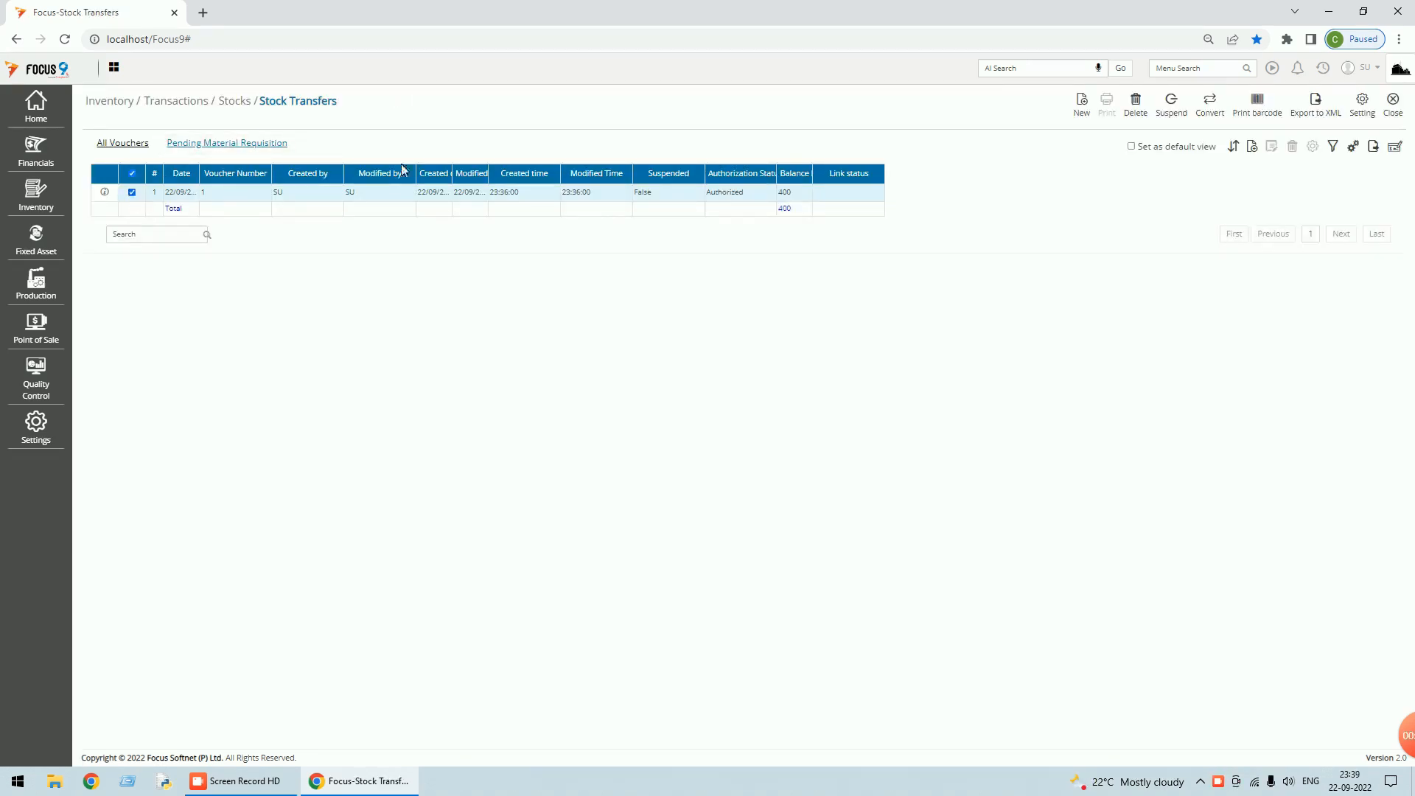
{"action": "left_click", "coordinate": [1211, 110]}
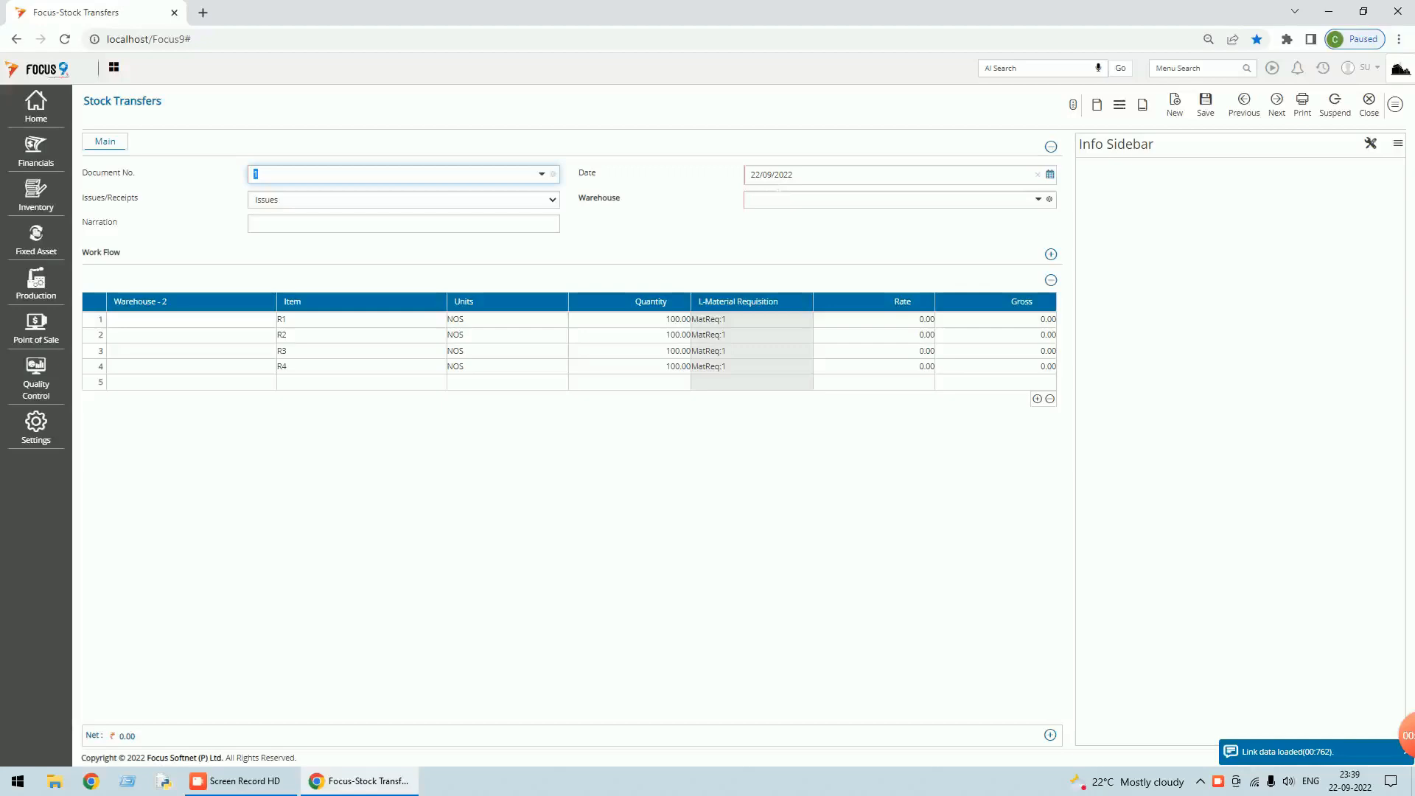
{"action": "left_click", "coordinate": [877, 199]}
{"action": "left_click", "coordinate": [1038, 199]}
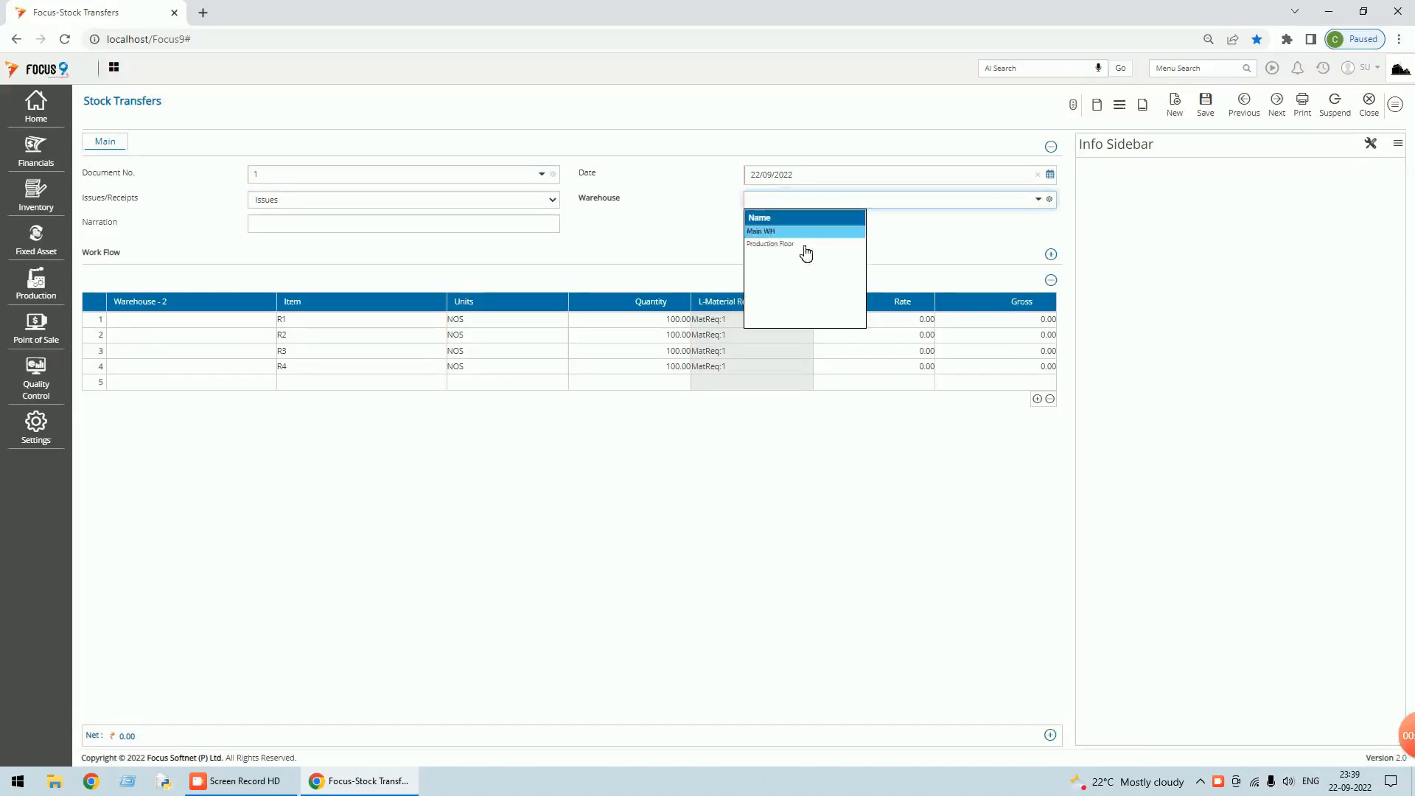
{"action": "left_click", "coordinate": [763, 231]}
Set the receiving warehouse to Production Floor on the transfer lines for R1, R2, R3 and R4.
{"action": "left_click", "coordinate": [212, 325]}
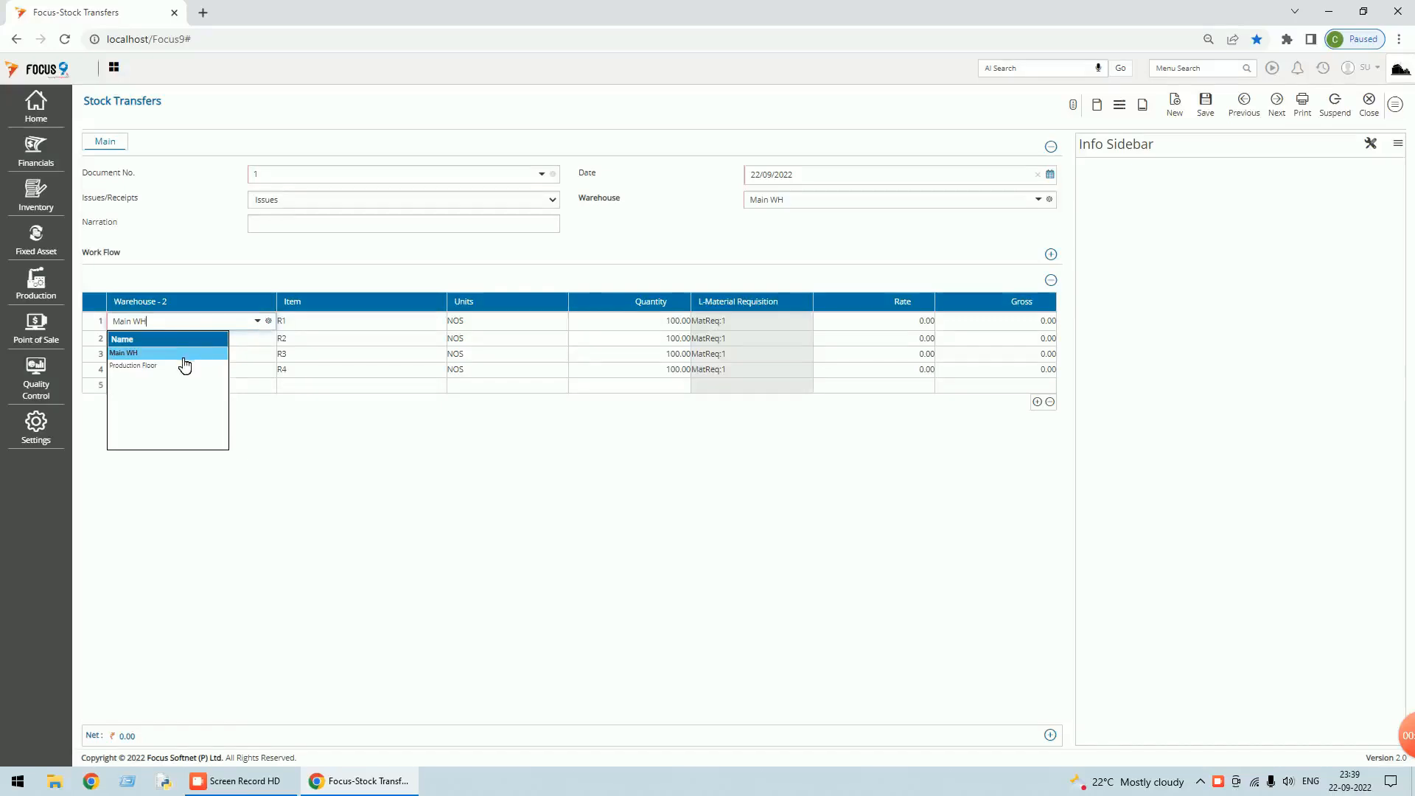
{"action": "left_click", "coordinate": [165, 366]}
{"action": "left_click", "coordinate": [208, 340]}
{"action": "left_click", "coordinate": [257, 337]}
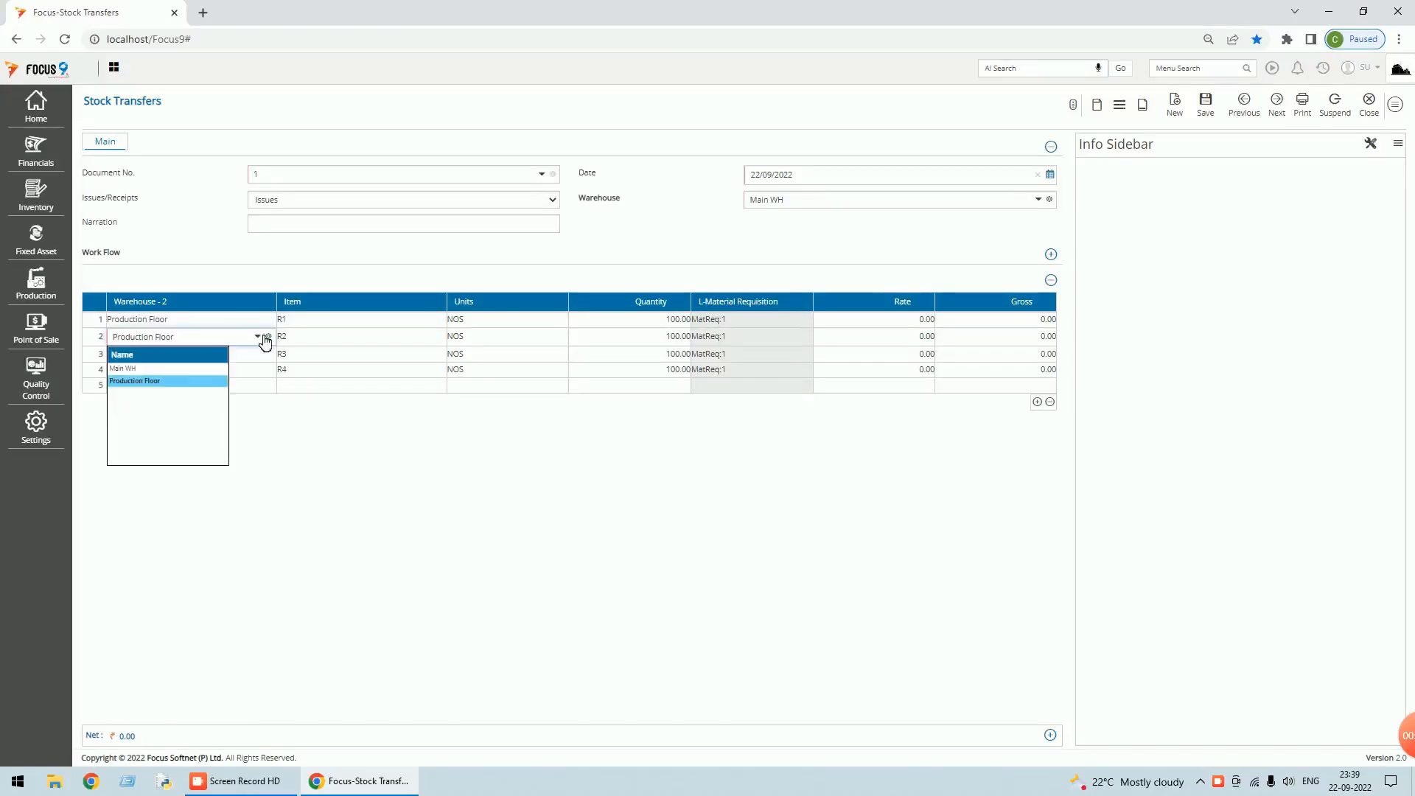
{"action": "left_click", "coordinate": [203, 381]}
{"action": "left_click", "coordinate": [213, 357]}
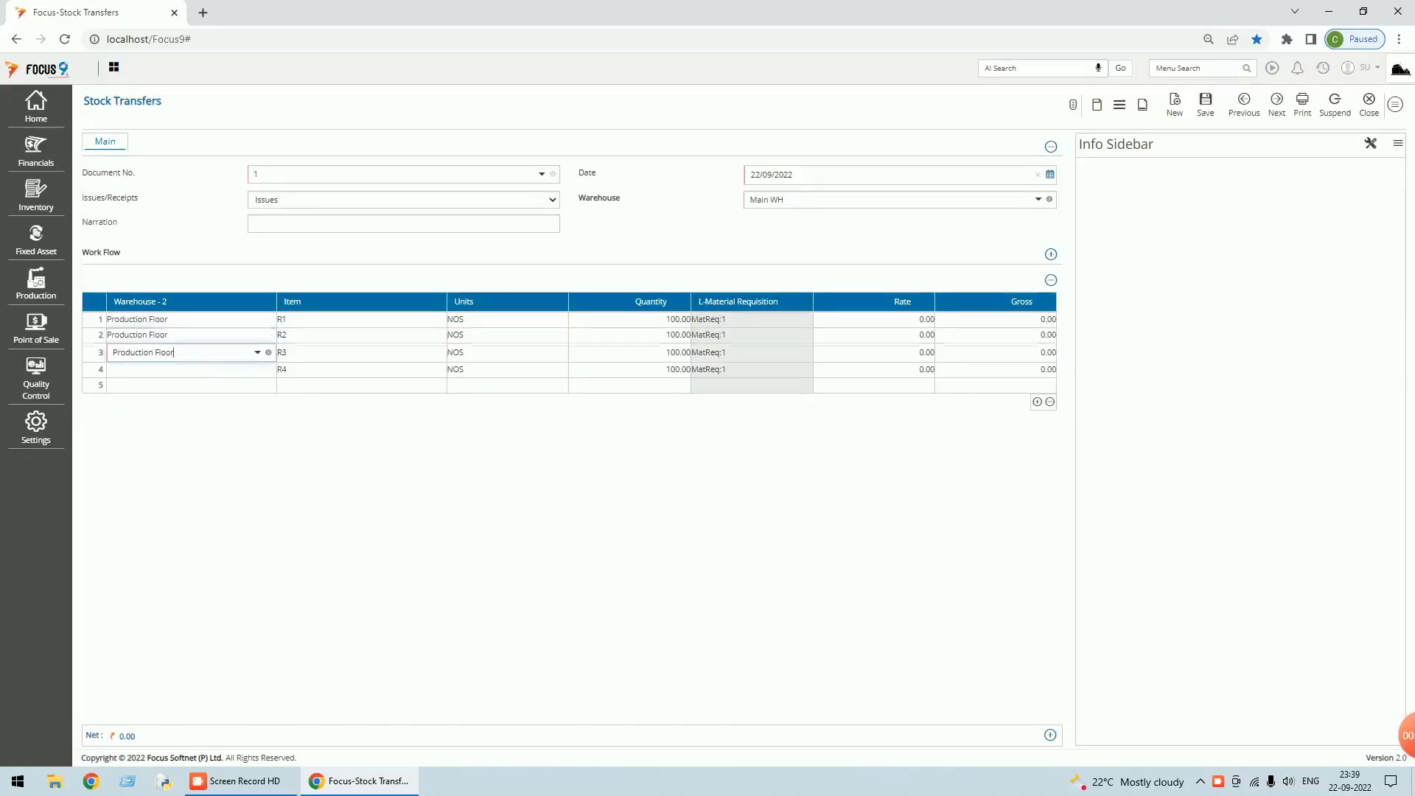
{"action": "left_click", "coordinate": [231, 374]}
{"action": "left_click", "coordinate": [354, 367]}
Save the stock transfer and close Stock Transfers.
{"action": "left_click", "coordinate": [1206, 103]}
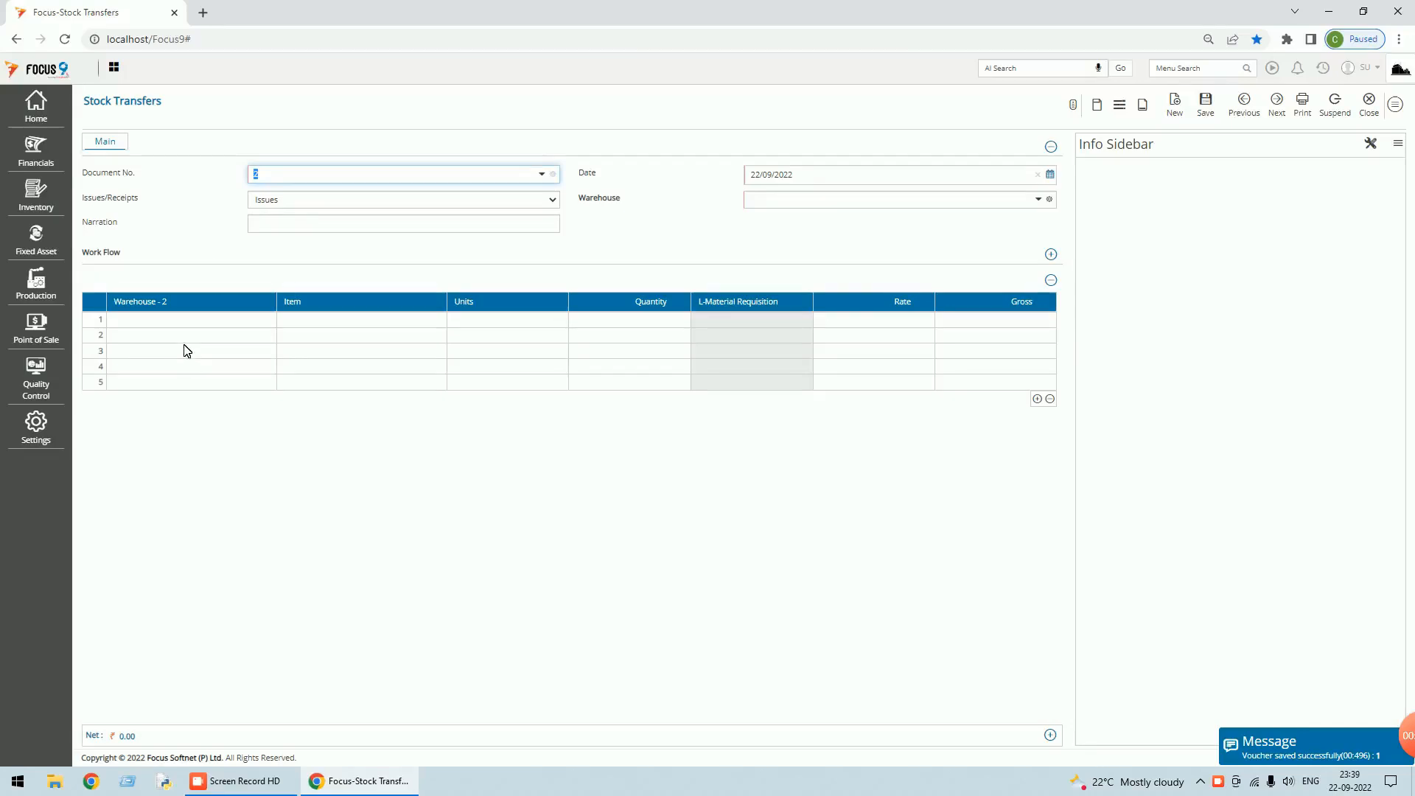
{"action": "left_click", "coordinate": [1373, 111]}
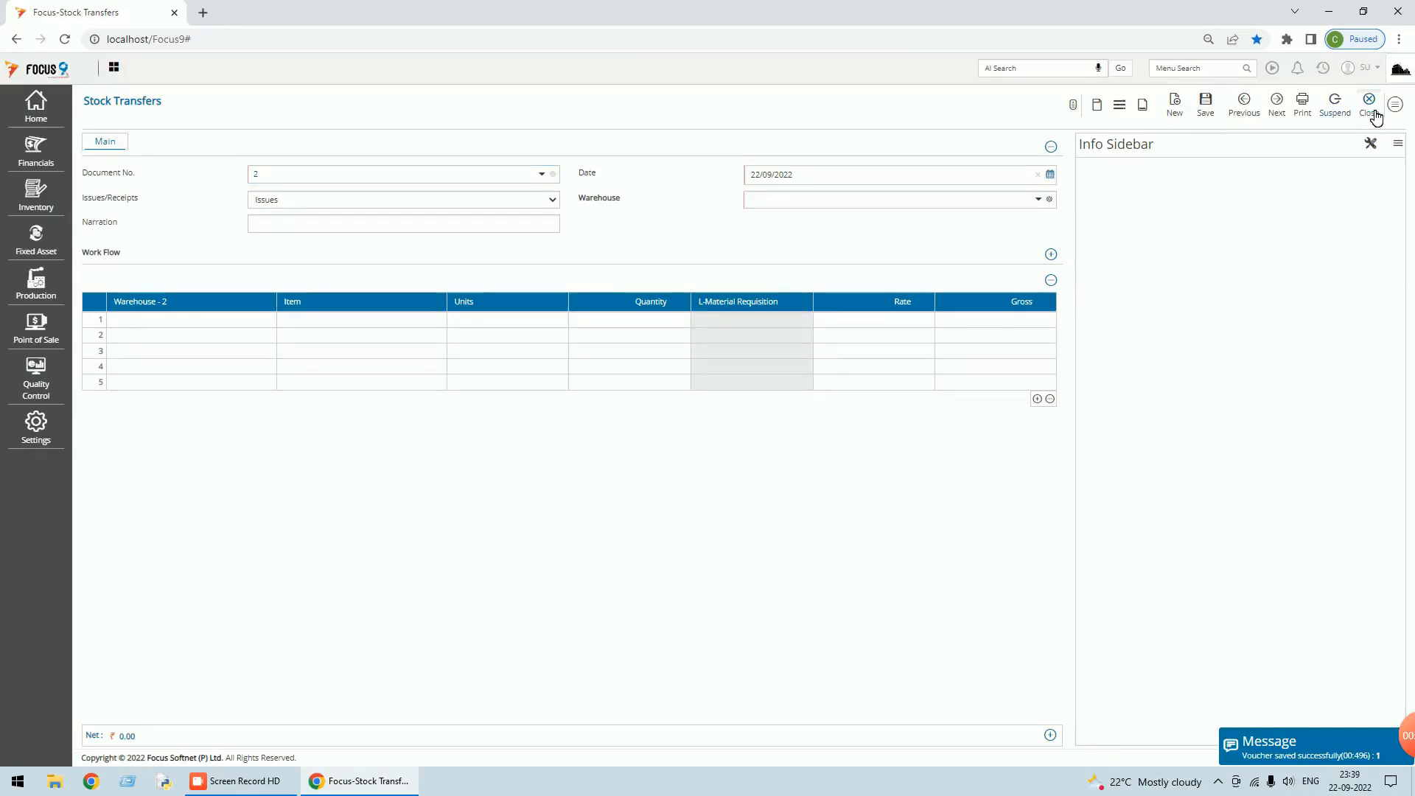
{"action": "left_click", "coordinate": [1382, 107]}
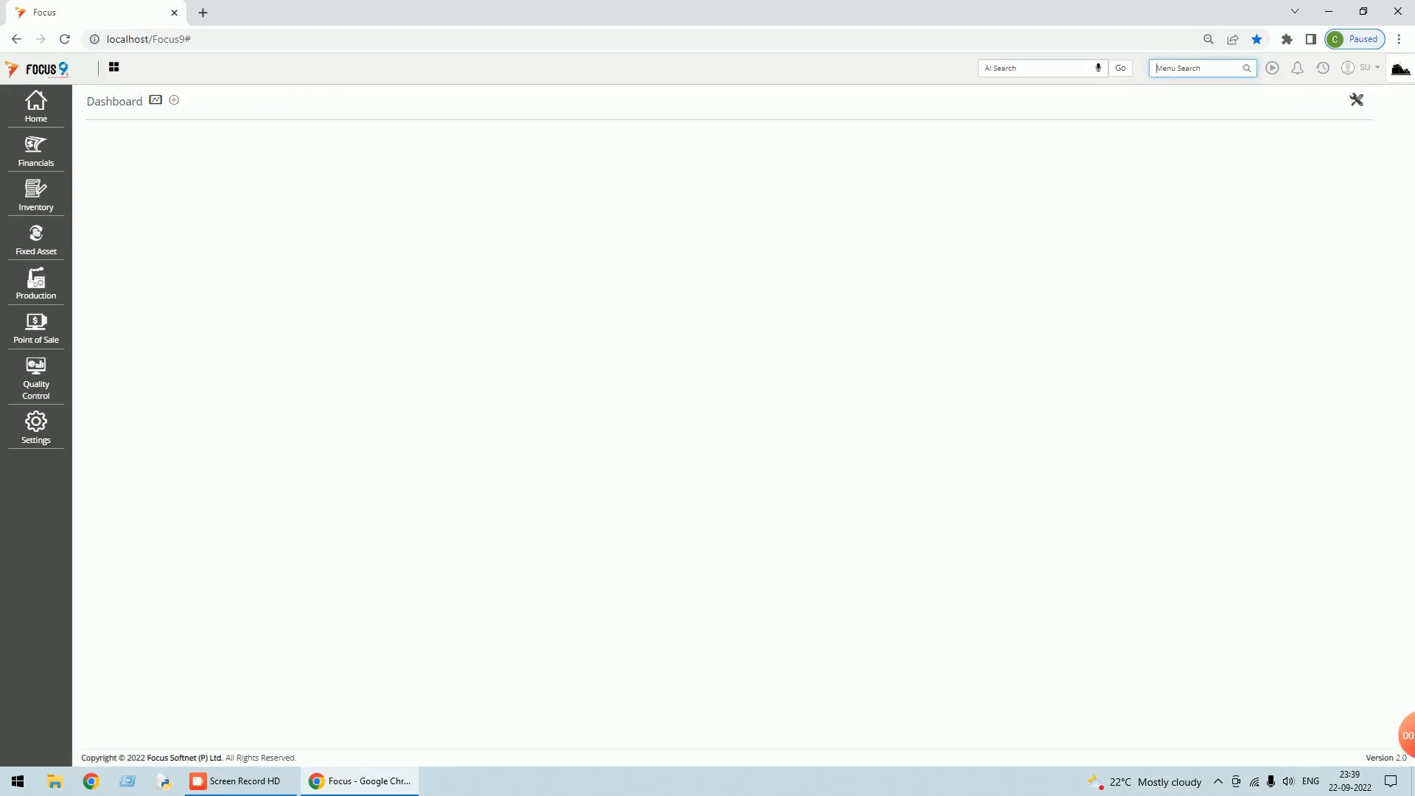
Find and open the Stock movement report and select all of its items.
{"action": "type", "text": "stock"}
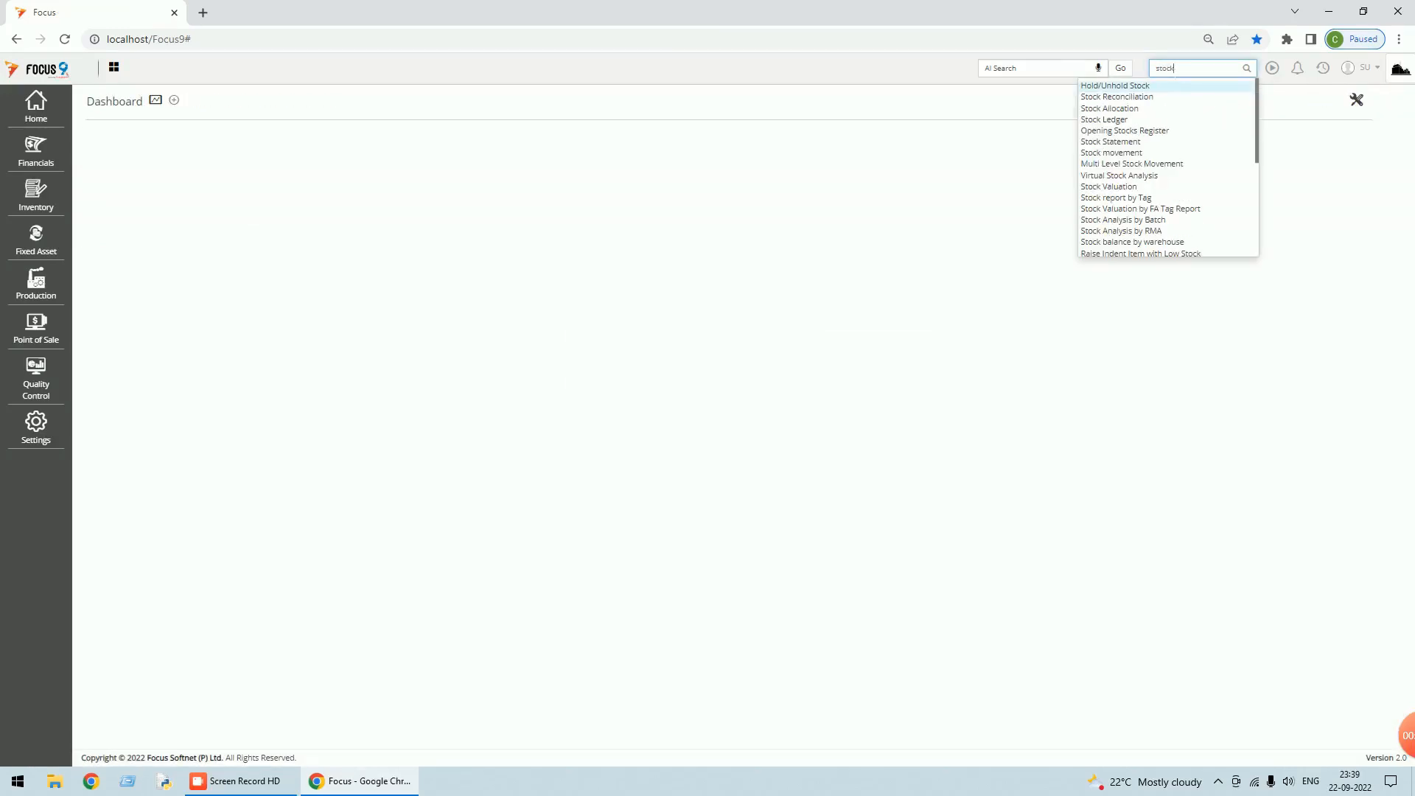
{"action": "type", "text": " m"}
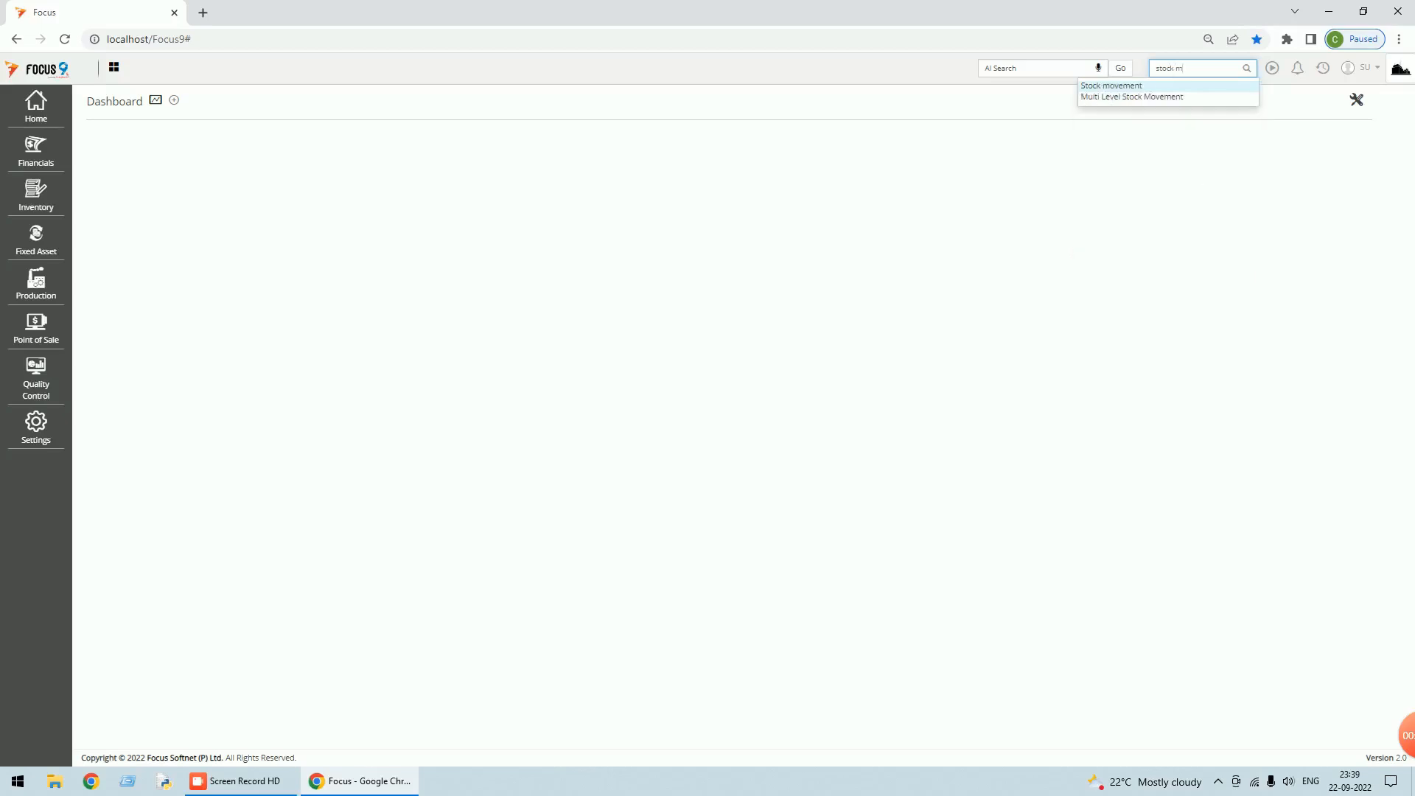
{"action": "left_click", "coordinate": [1128, 87]}
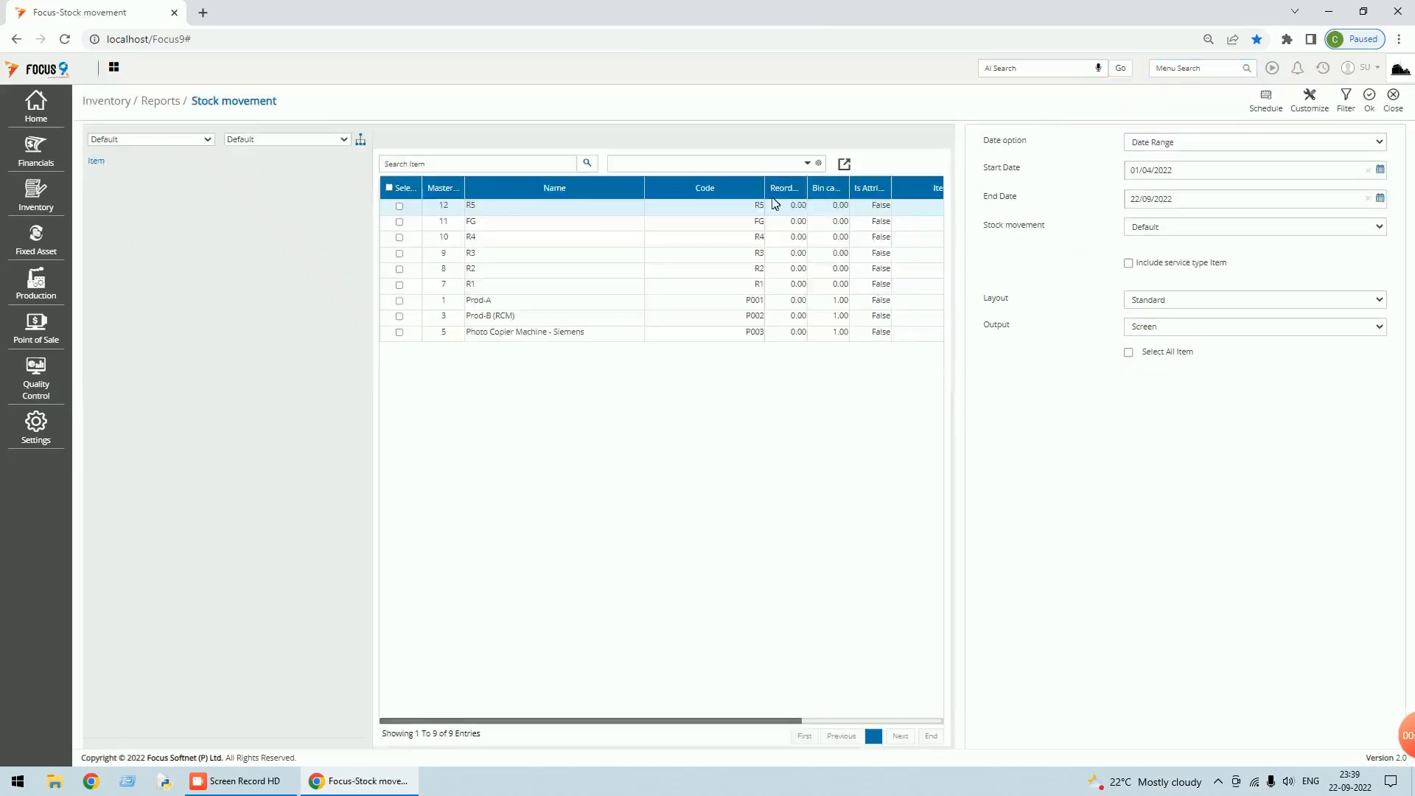
{"action": "left_click", "coordinate": [389, 188]}
Filter the Stock movement report to records whose warehouse name is equal to the value Production Floor.
{"action": "left_click", "coordinate": [1367, 104]}
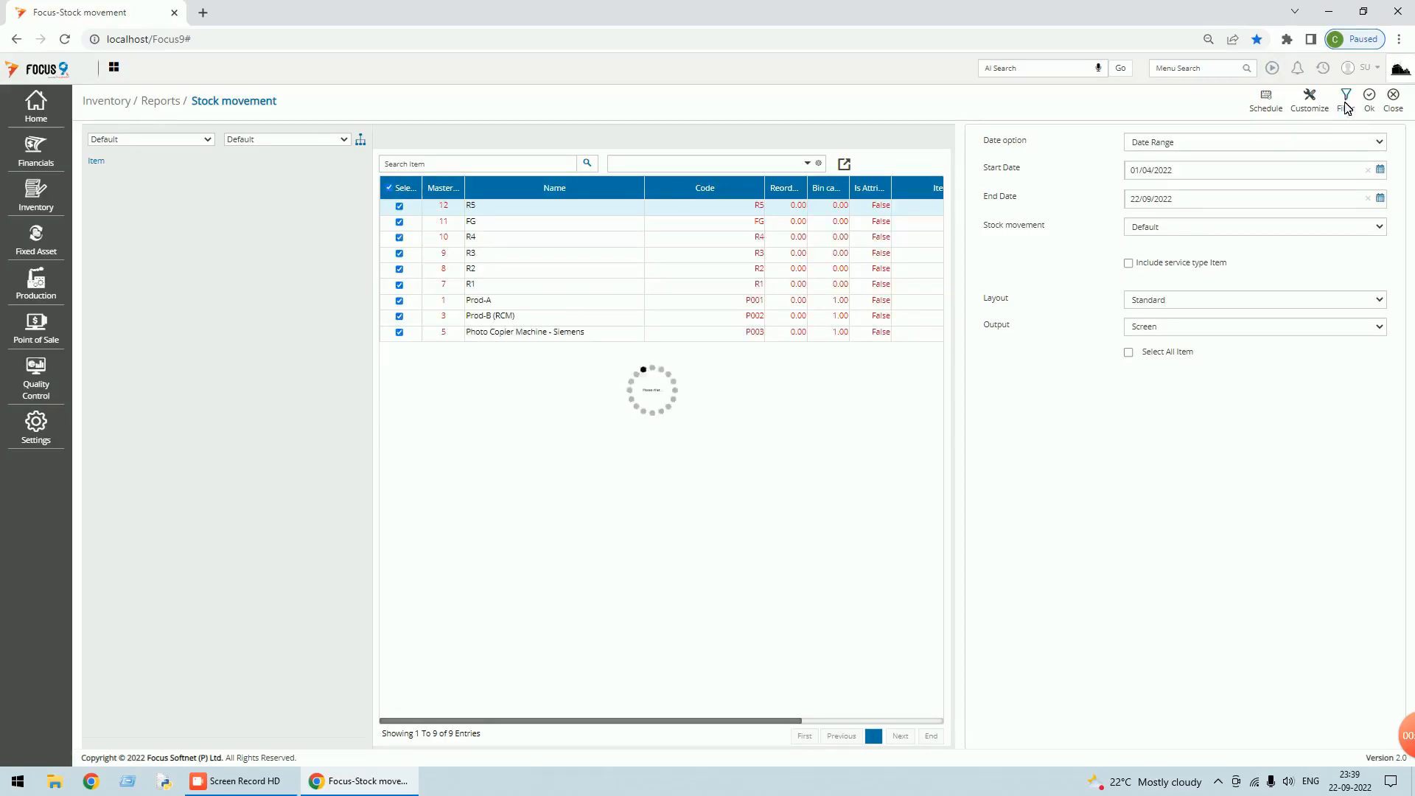
{"action": "left_click", "coordinate": [1119, 117]}
{"action": "left_click", "coordinate": [483, 144]}
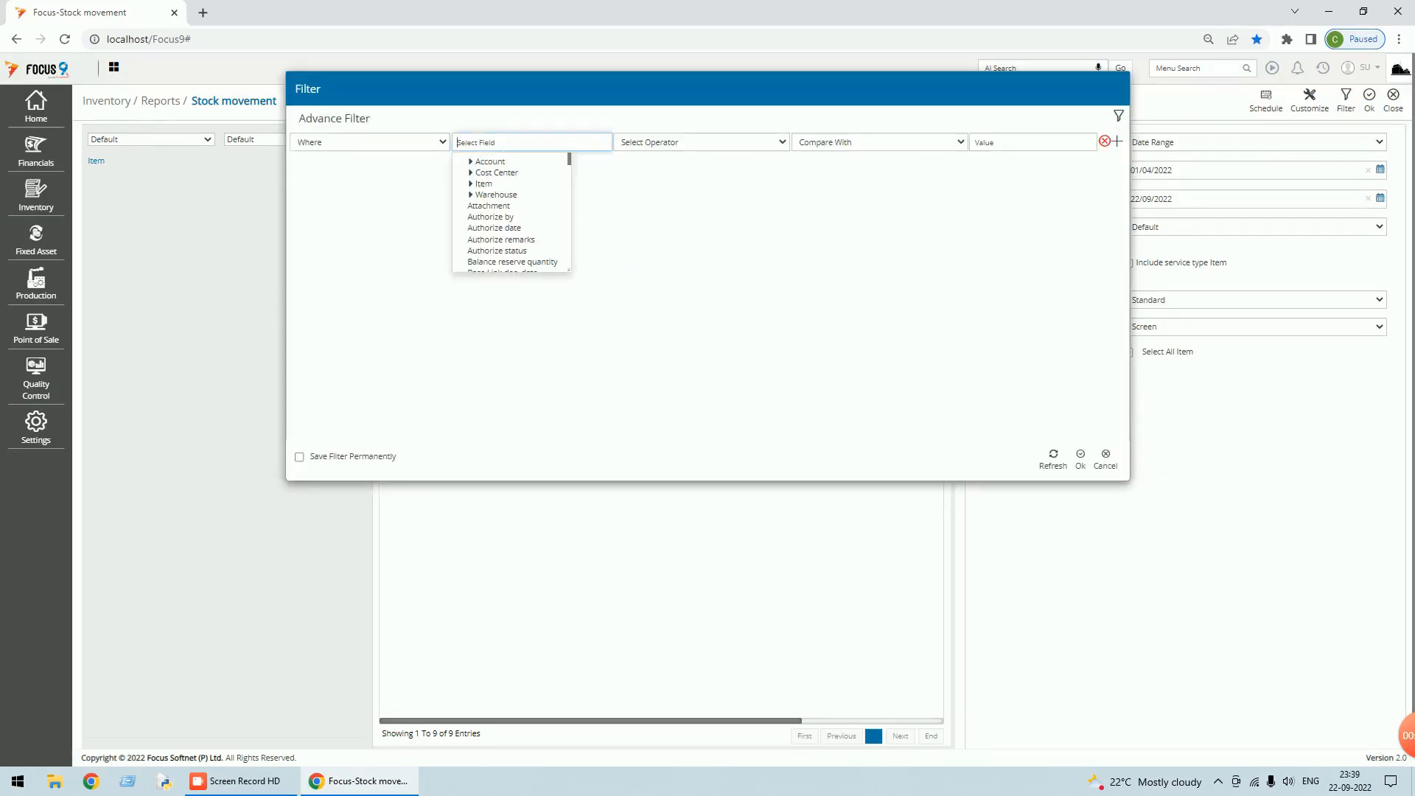
{"action": "left_click", "coordinate": [477, 196]}
{"action": "left_click", "coordinate": [492, 207]}
{"action": "left_click", "coordinate": [695, 142]}
{"action": "left_click", "coordinate": [696, 171]}
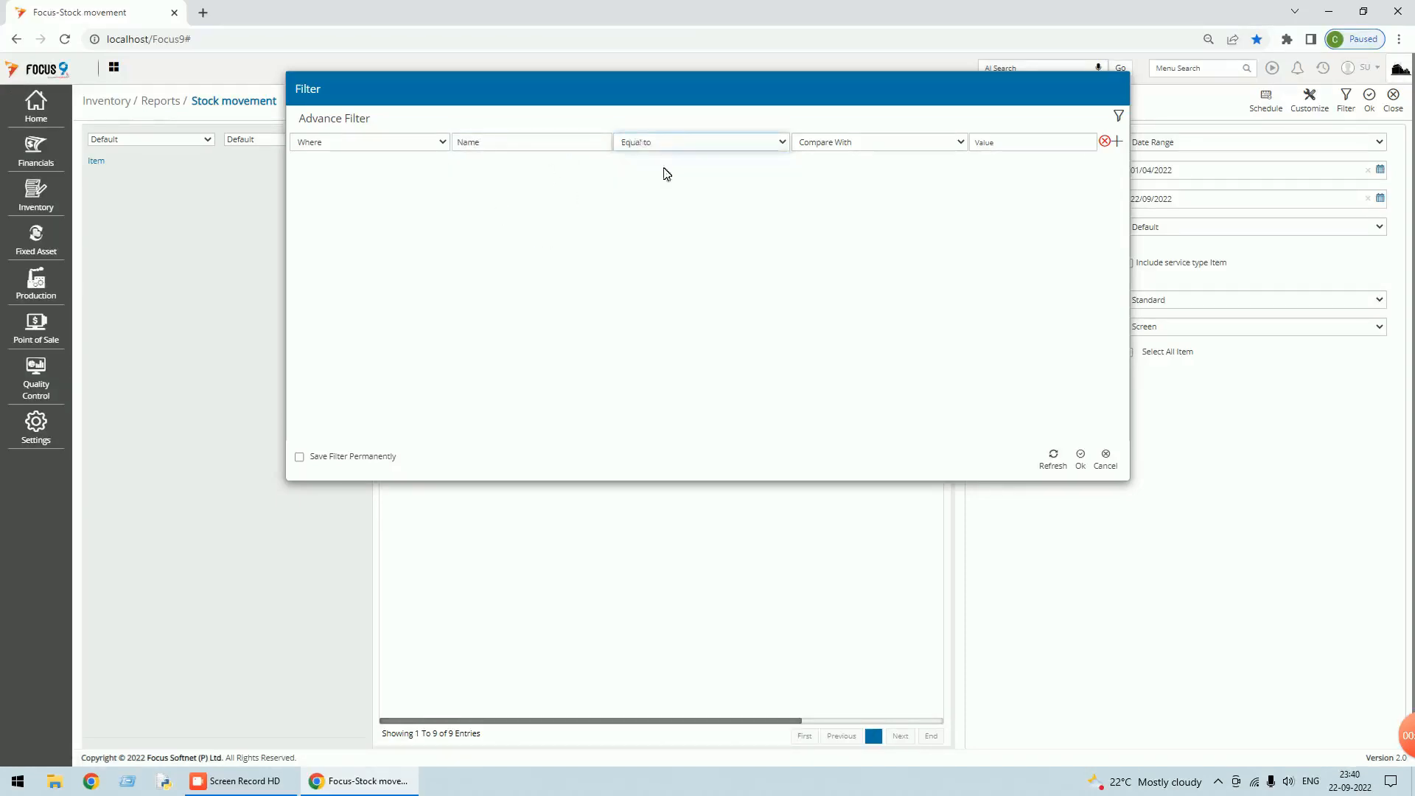
{"action": "left_click", "coordinate": [882, 142]}
{"action": "left_click", "coordinate": [826, 171]}
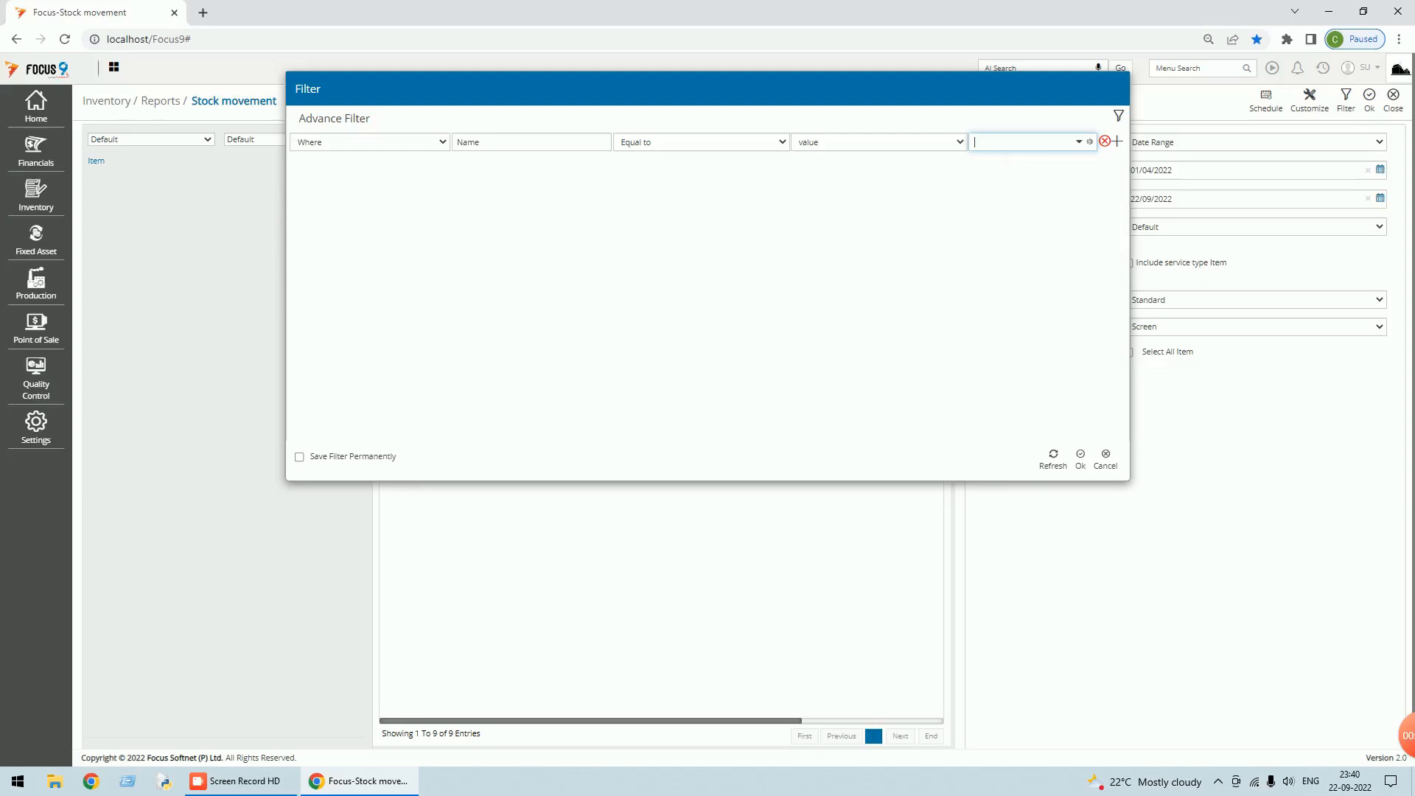
{"action": "left_click", "coordinate": [1083, 148]}
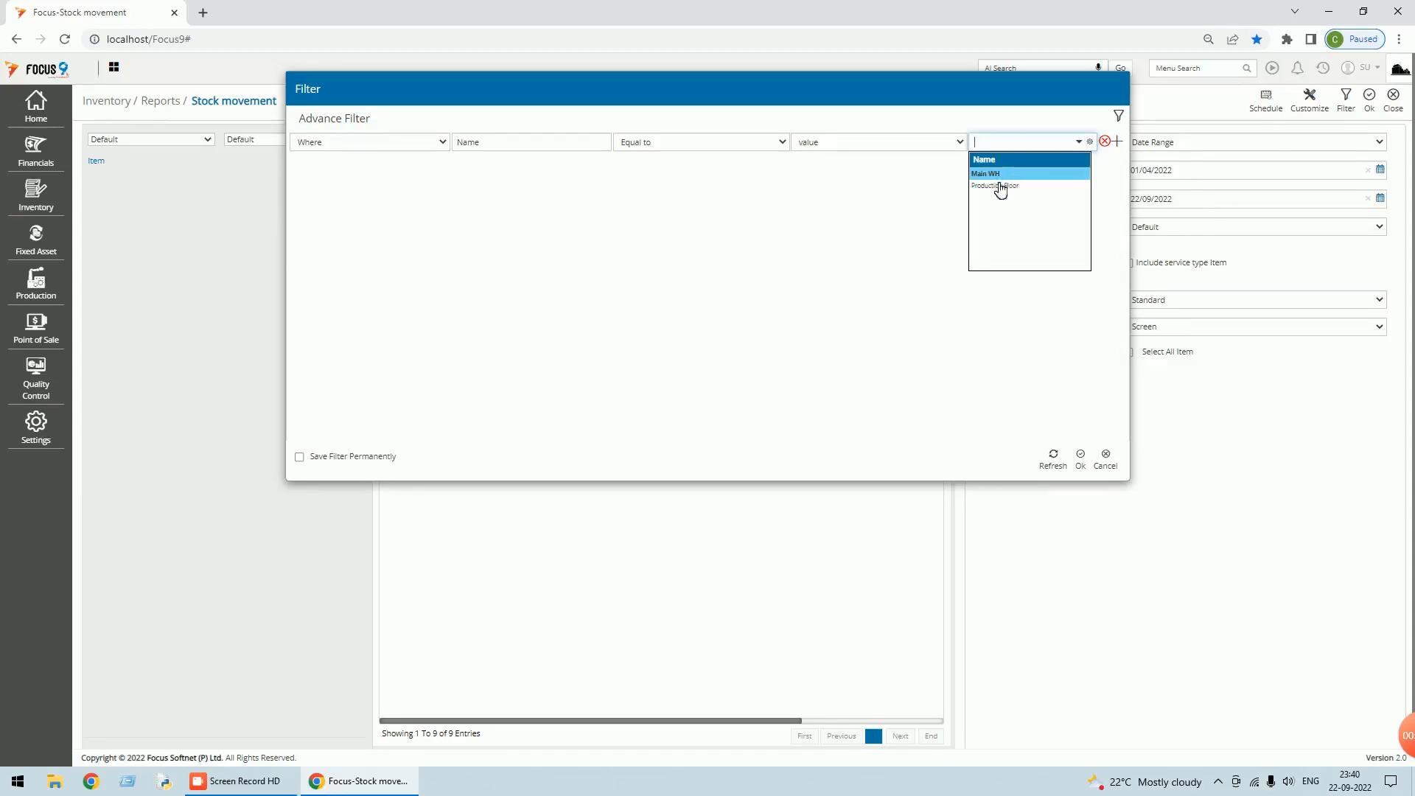
{"action": "left_click", "coordinate": [999, 189]}
{"action": "left_click", "coordinate": [1084, 462]}
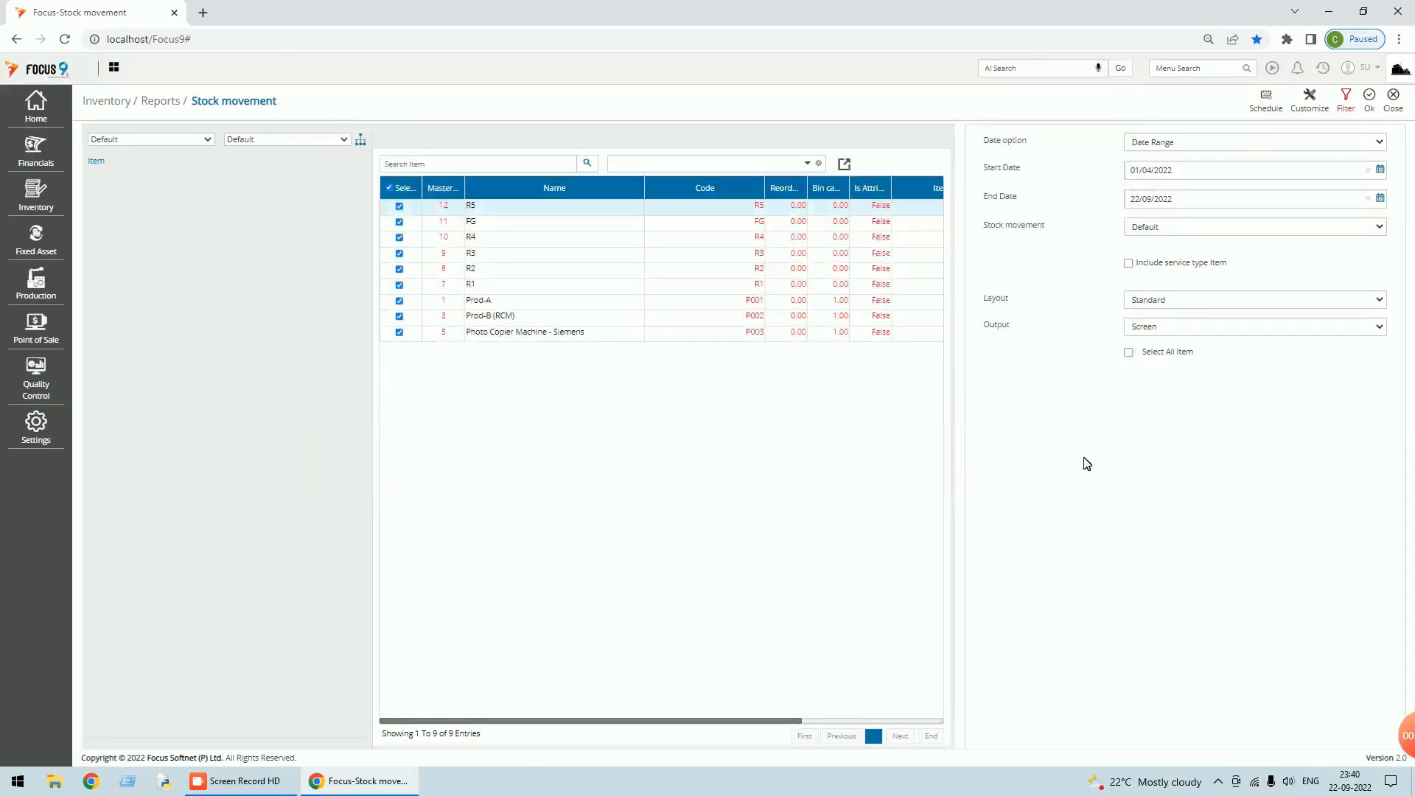
Run the filtered report, fit its columns to their contents, check the received and balance quantities, and close it.
{"action": "left_click", "coordinate": [1375, 102]}
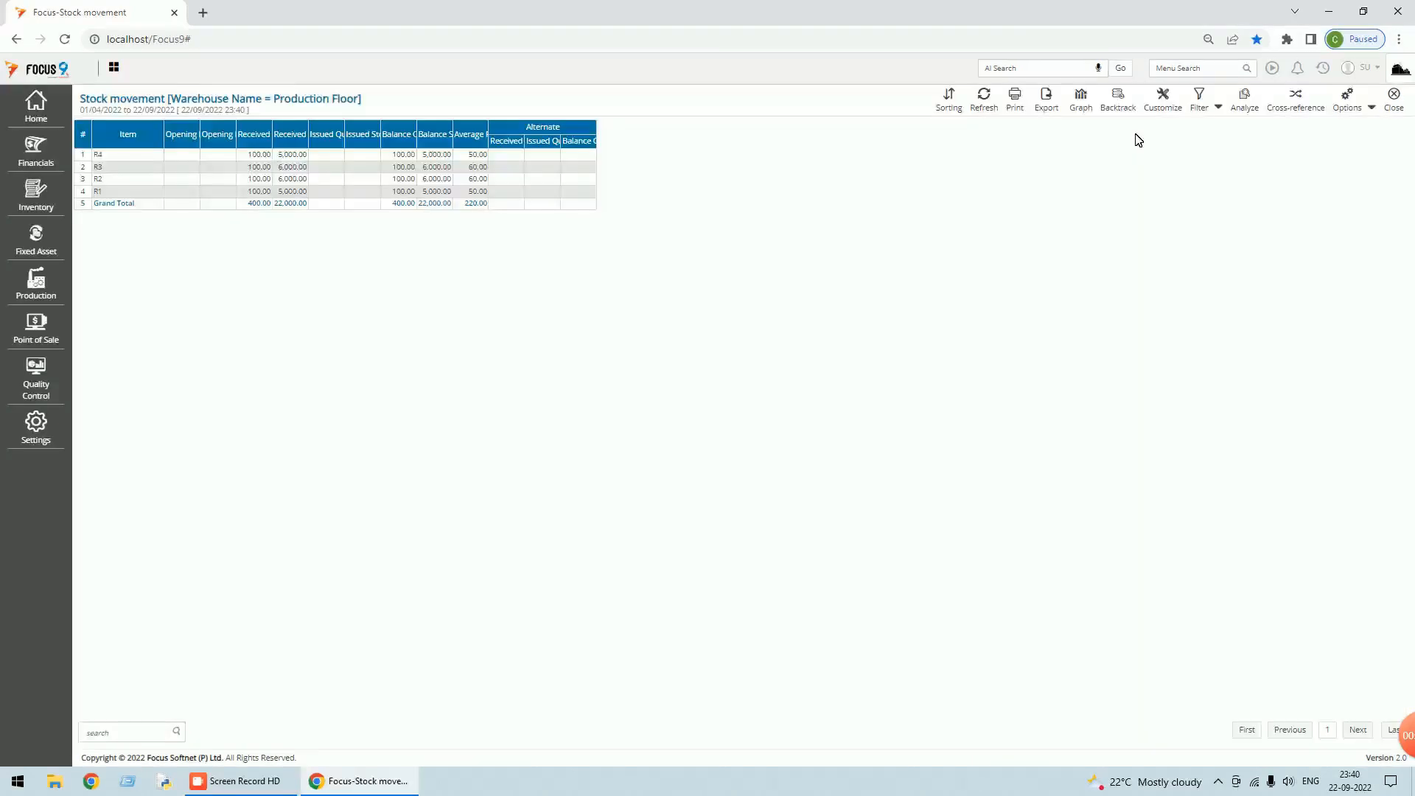
{"action": "left_click", "coordinate": [1370, 108]}
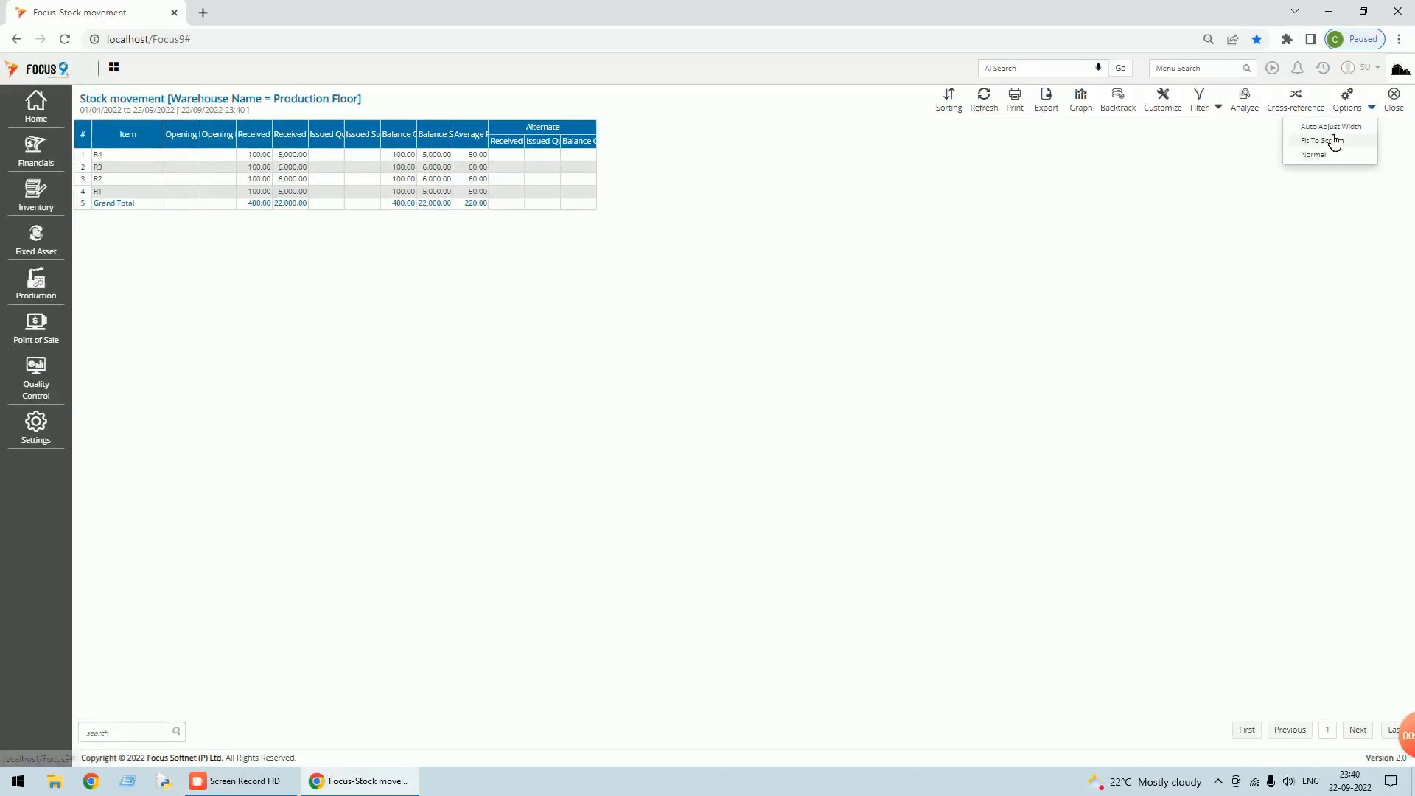
{"action": "left_click", "coordinate": [1327, 135]}
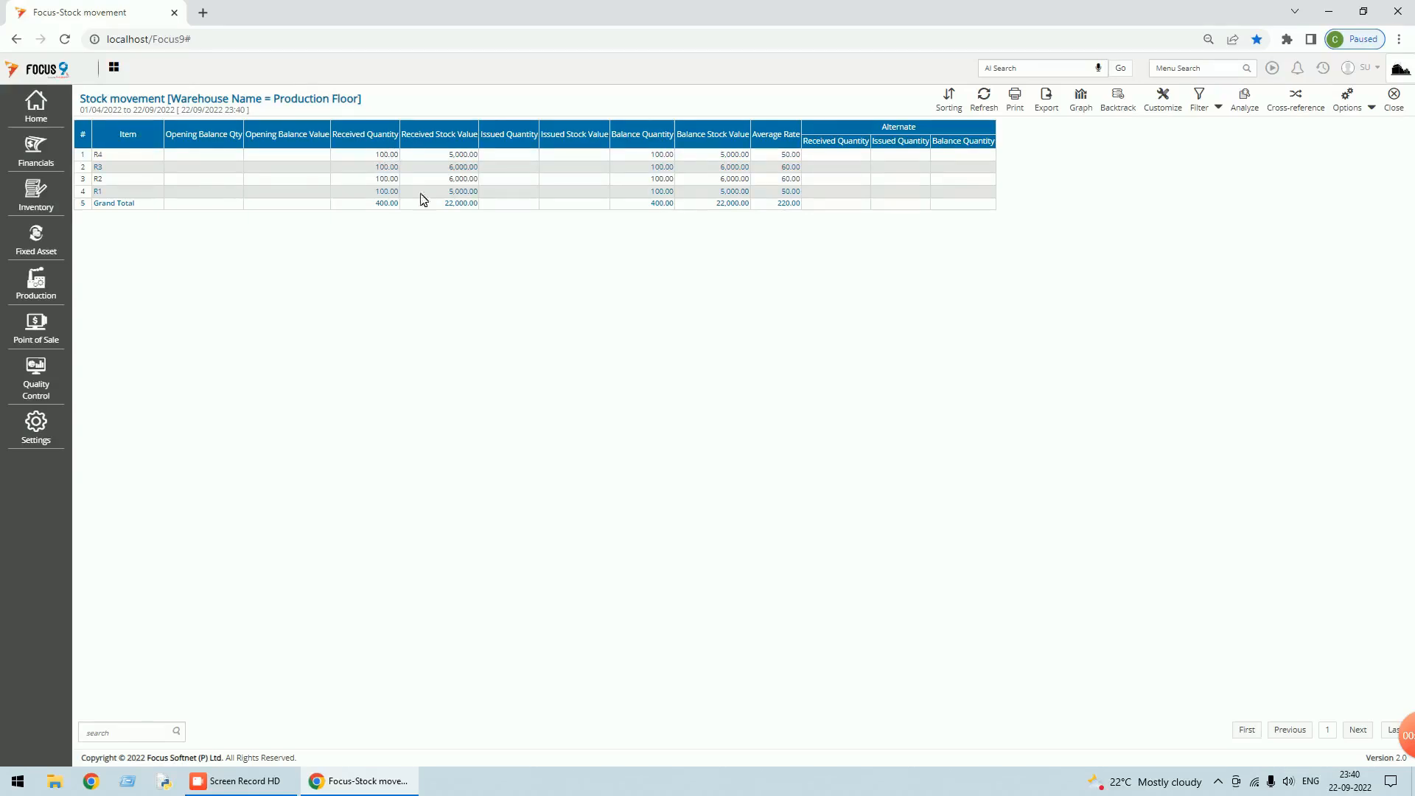
{"action": "left_click", "coordinate": [1395, 110]}
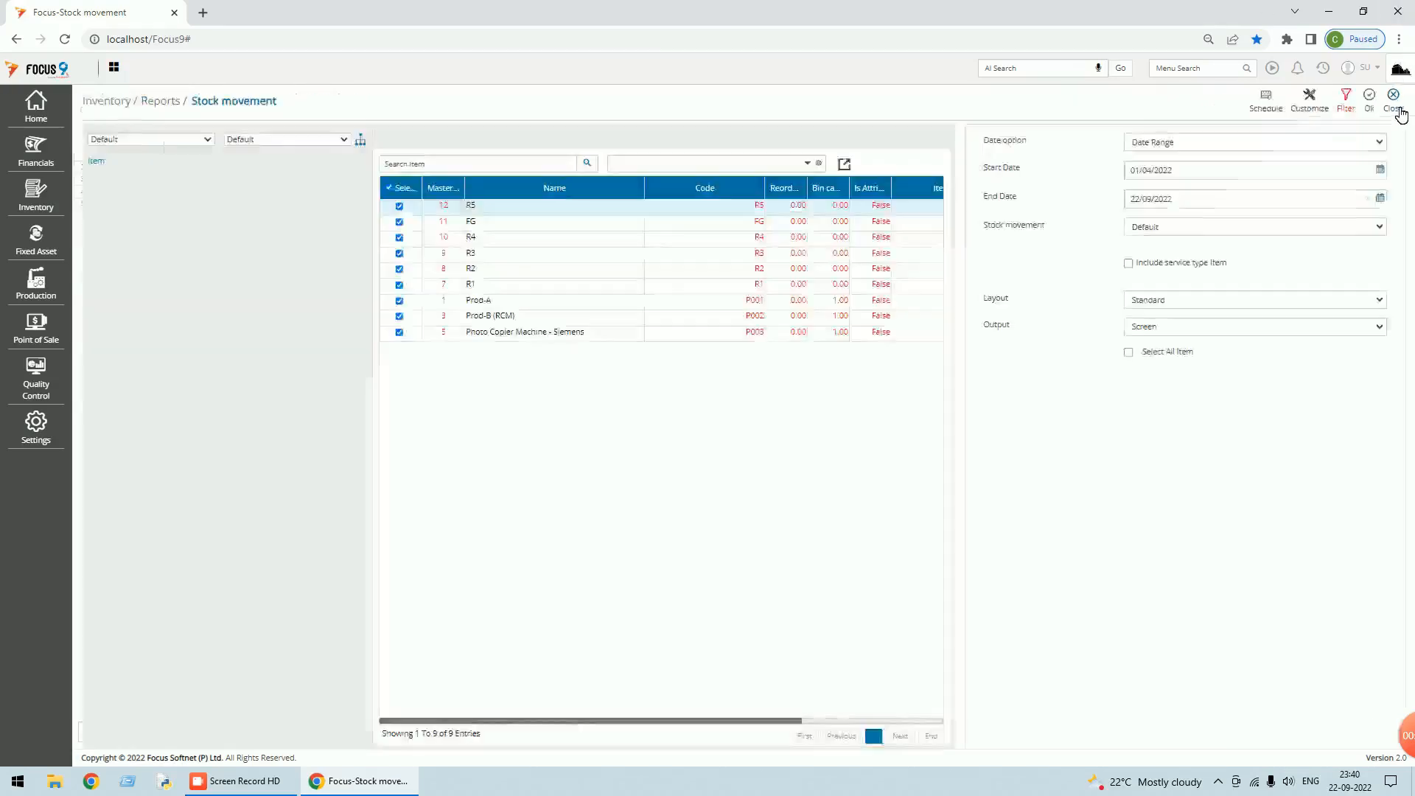
{"action": "left_click", "coordinate": [1389, 113]}
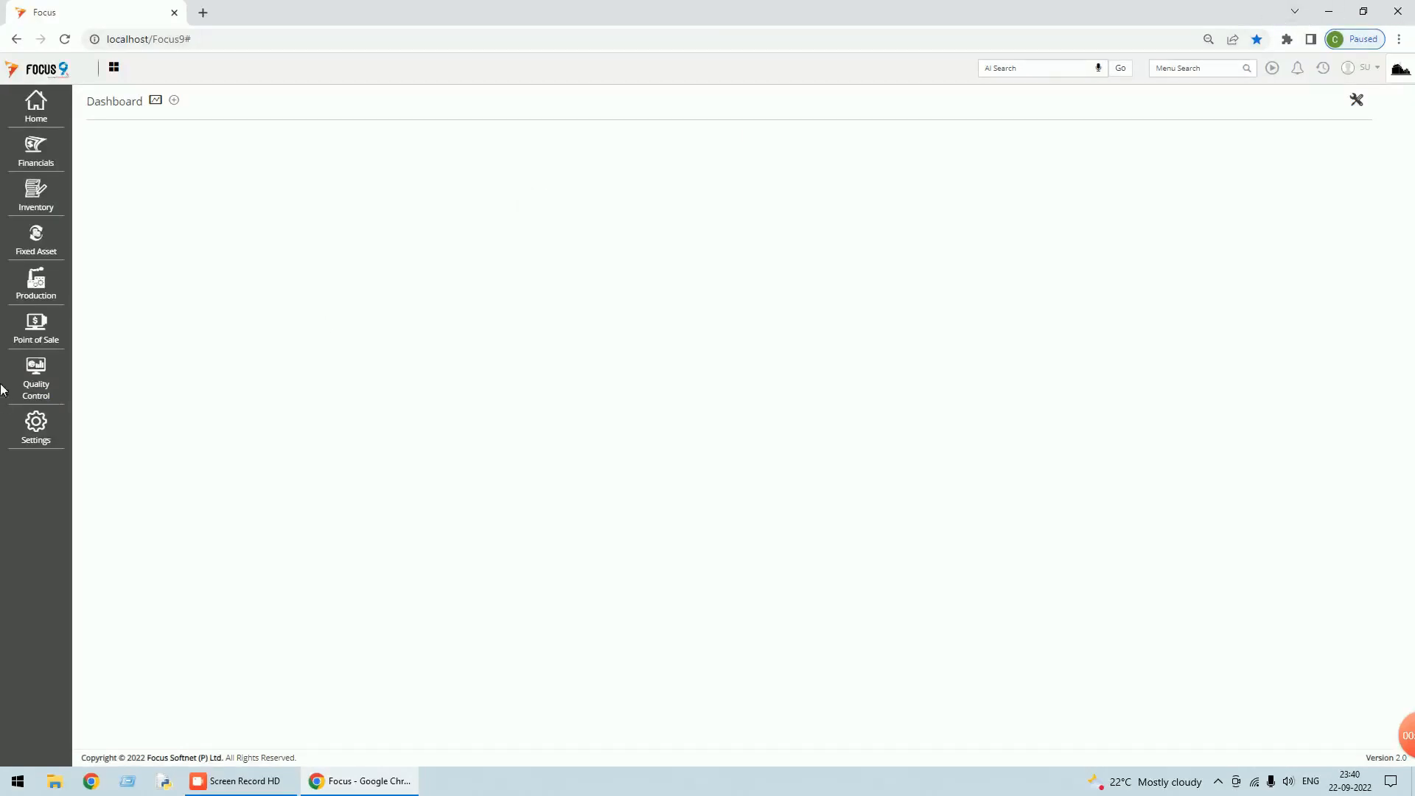
{"action": "left_click", "coordinate": [46, 295]}
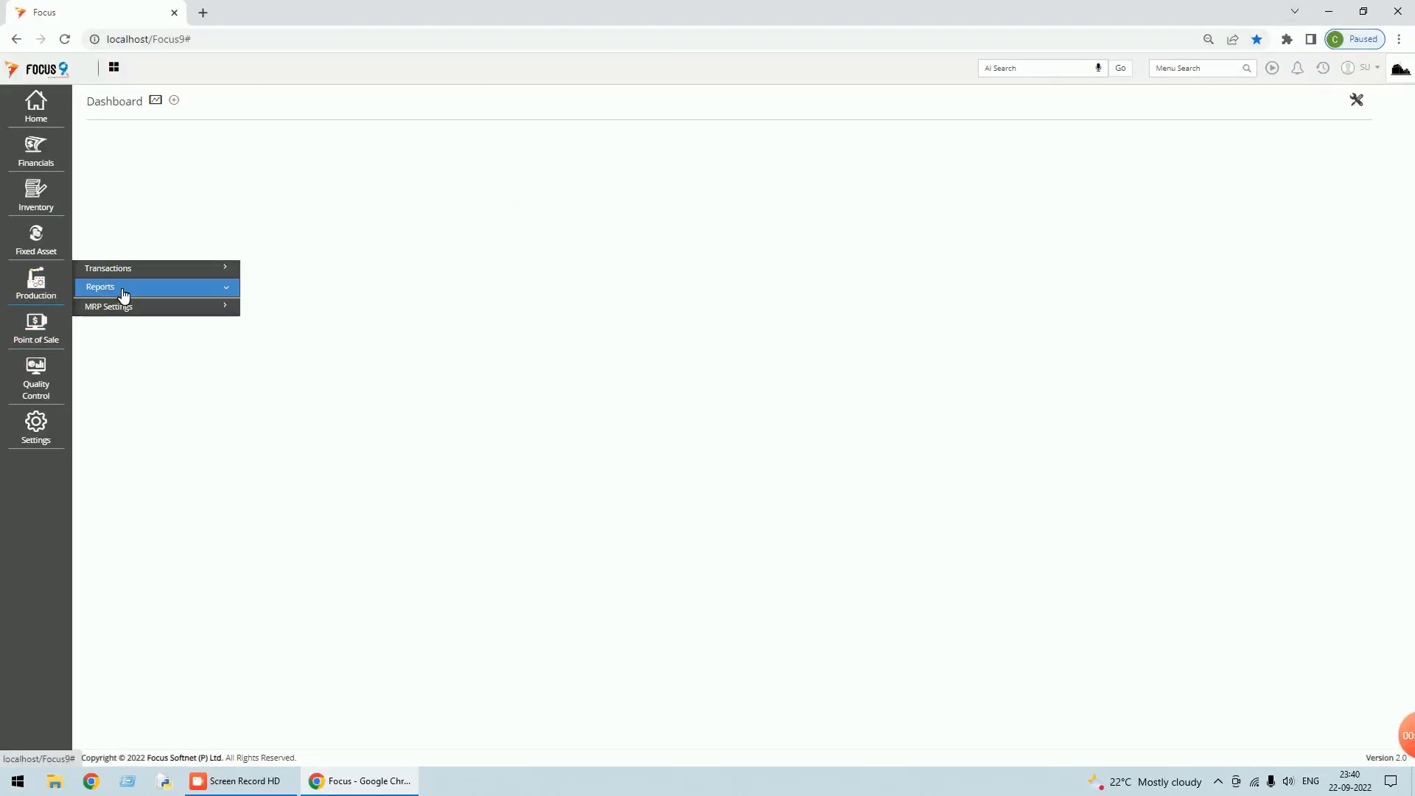
{"action": "left_click", "coordinate": [123, 293]}
{"action": "left_click", "coordinate": [152, 553]}
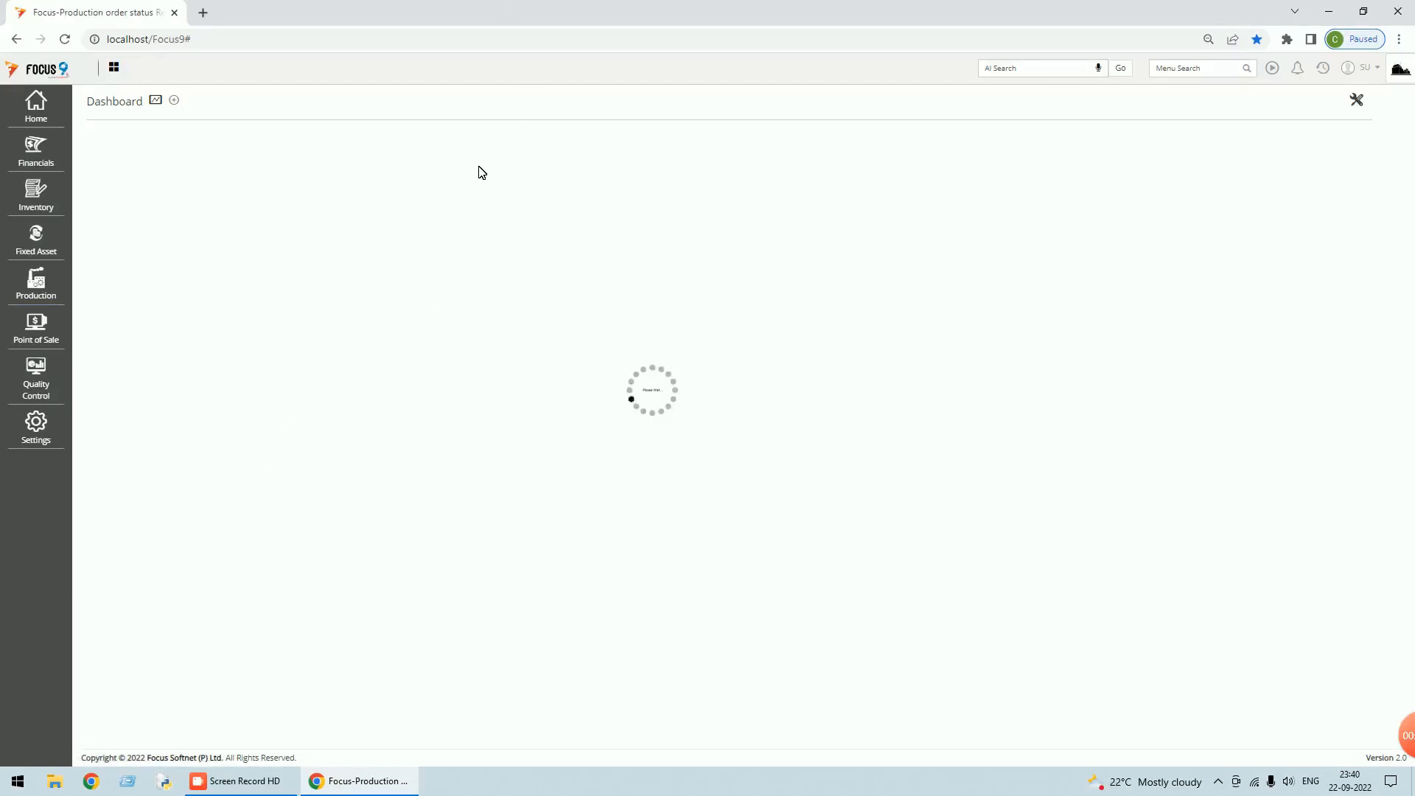
{"action": "left_click", "coordinate": [66, 39]}
Run the Production order status report for all items, check the order's status, and close the report.
{"action": "left_click", "coordinate": [57, 295]}
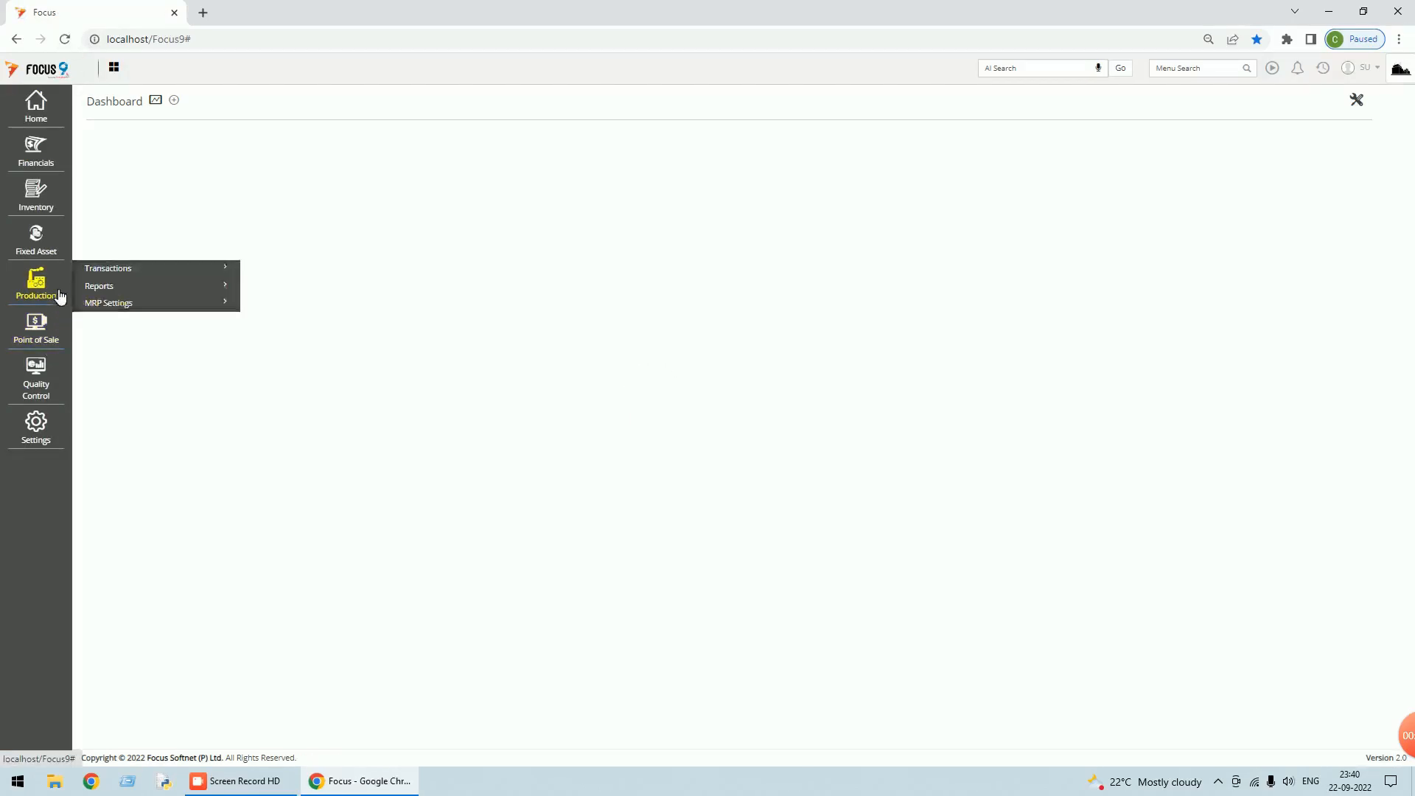
{"action": "left_click", "coordinate": [126, 288]}
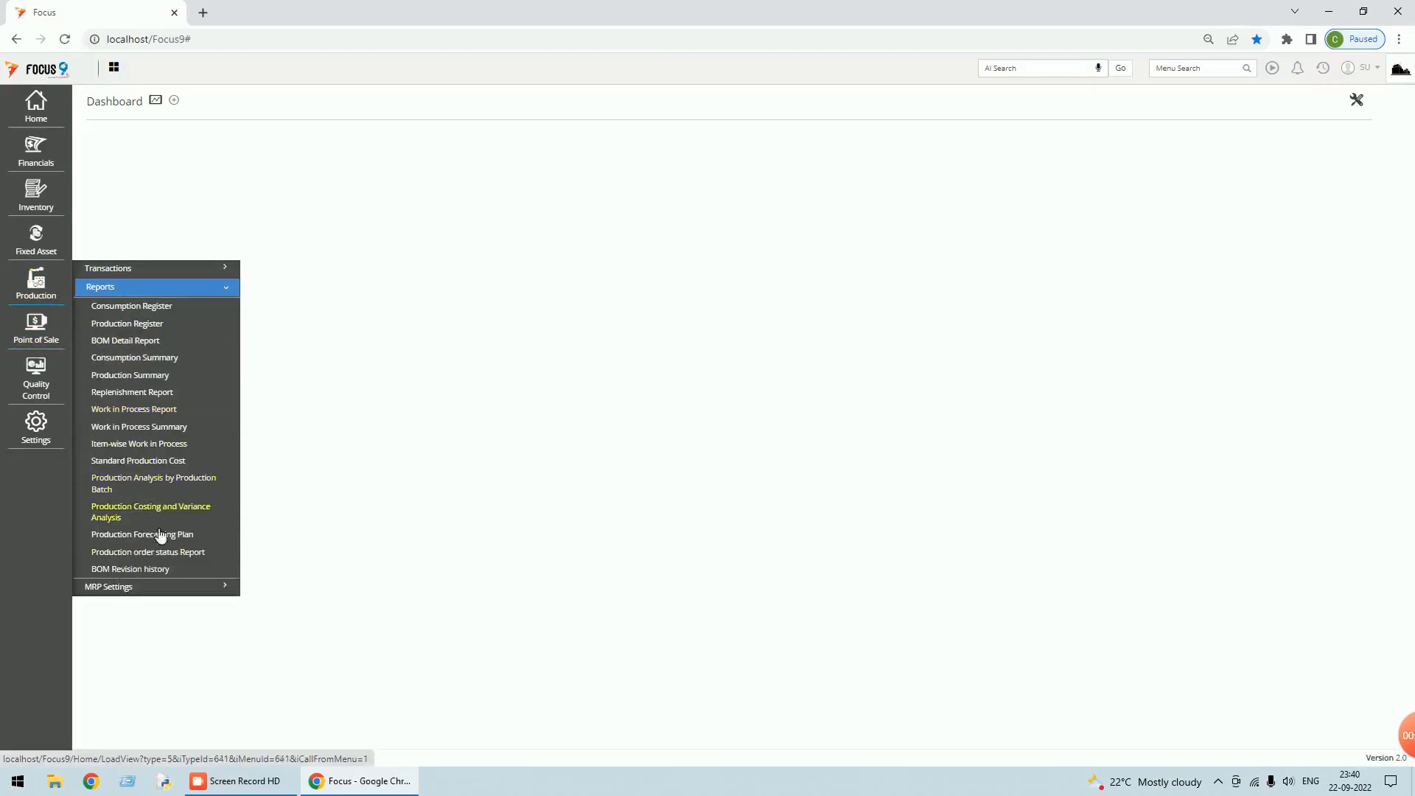
{"action": "left_click", "coordinate": [167, 552]}
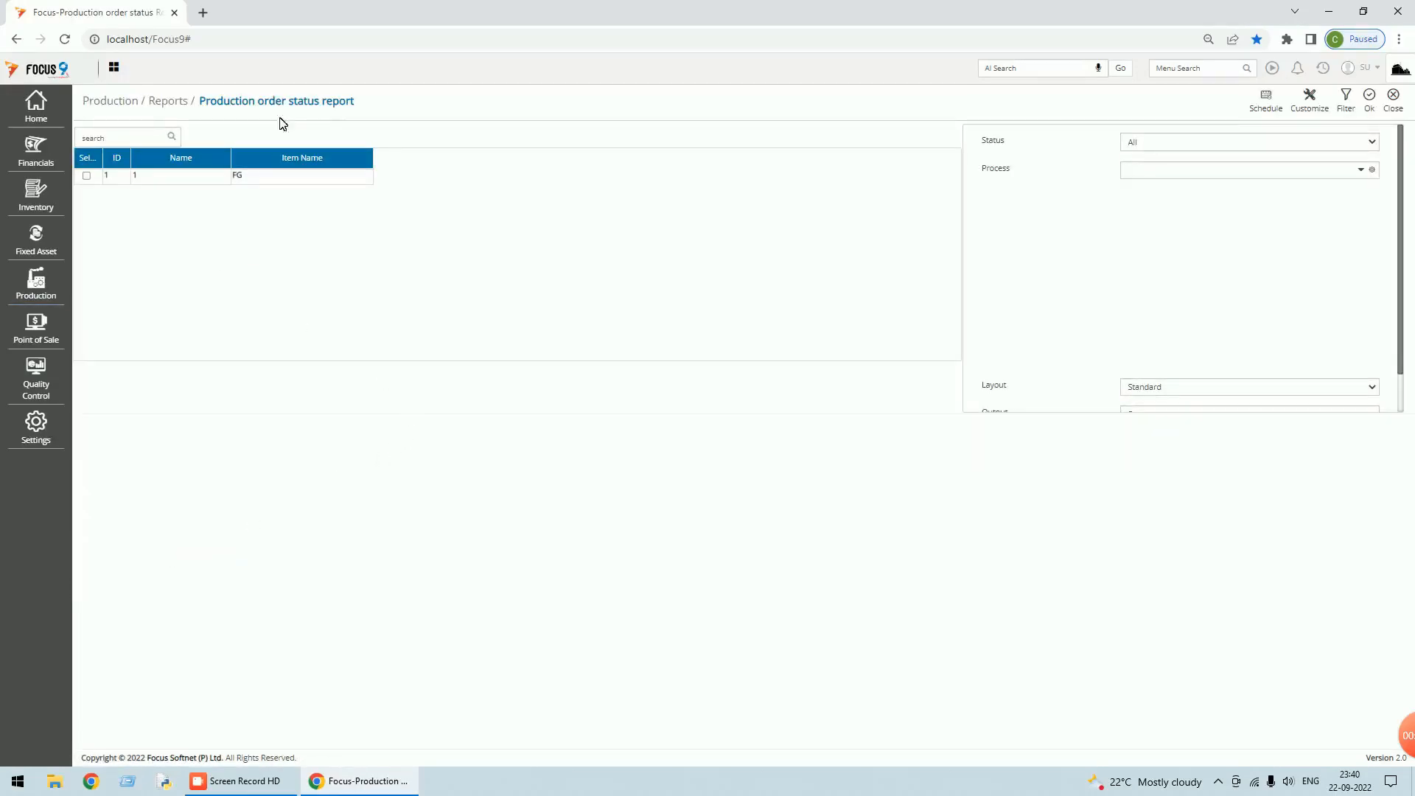
{"action": "scroll", "coordinate": [1153, 315], "scroll_direction": "down", "scroll_amount": 1}
{"action": "left_click", "coordinate": [1126, 397]}
{"action": "left_click", "coordinate": [1368, 100]}
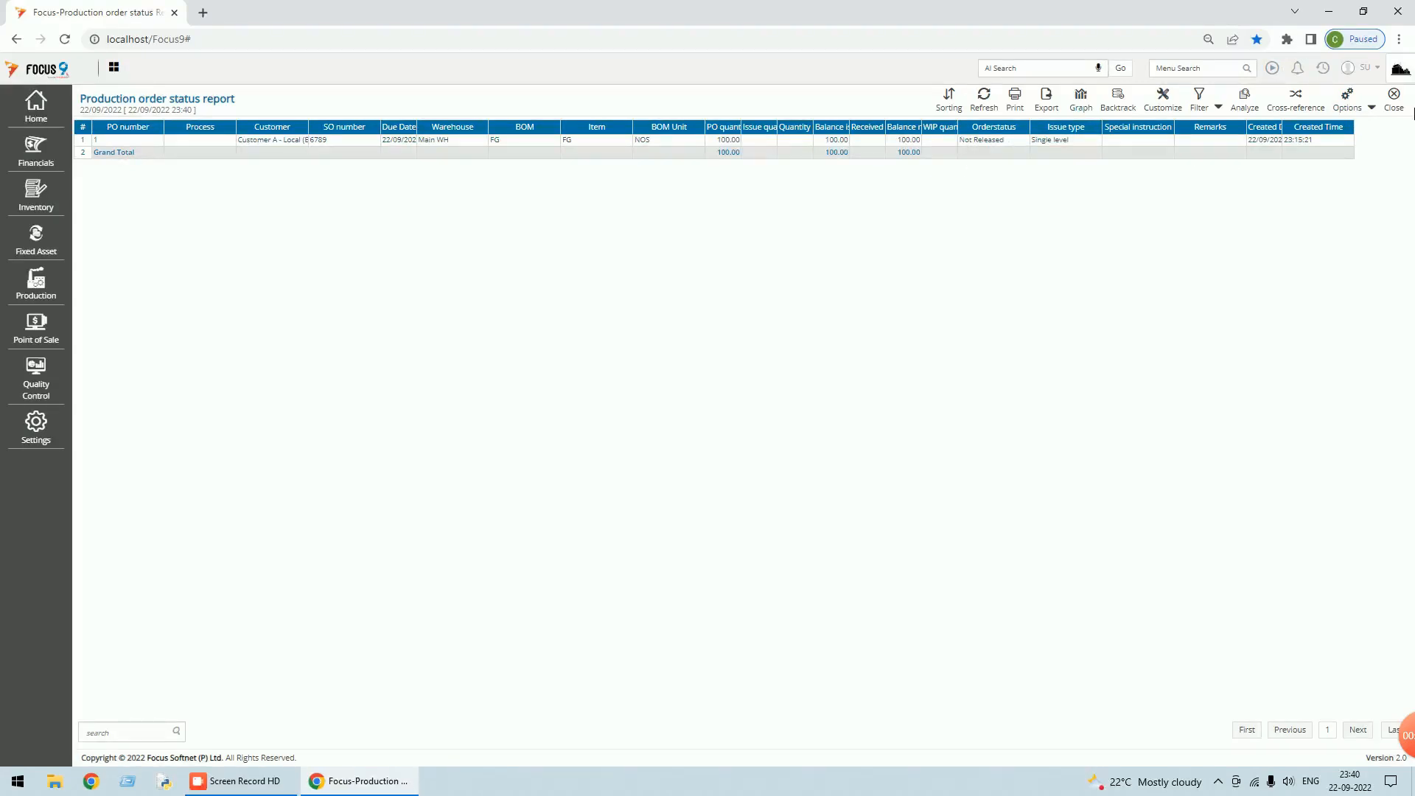
{"action": "left_click", "coordinate": [1398, 111]}
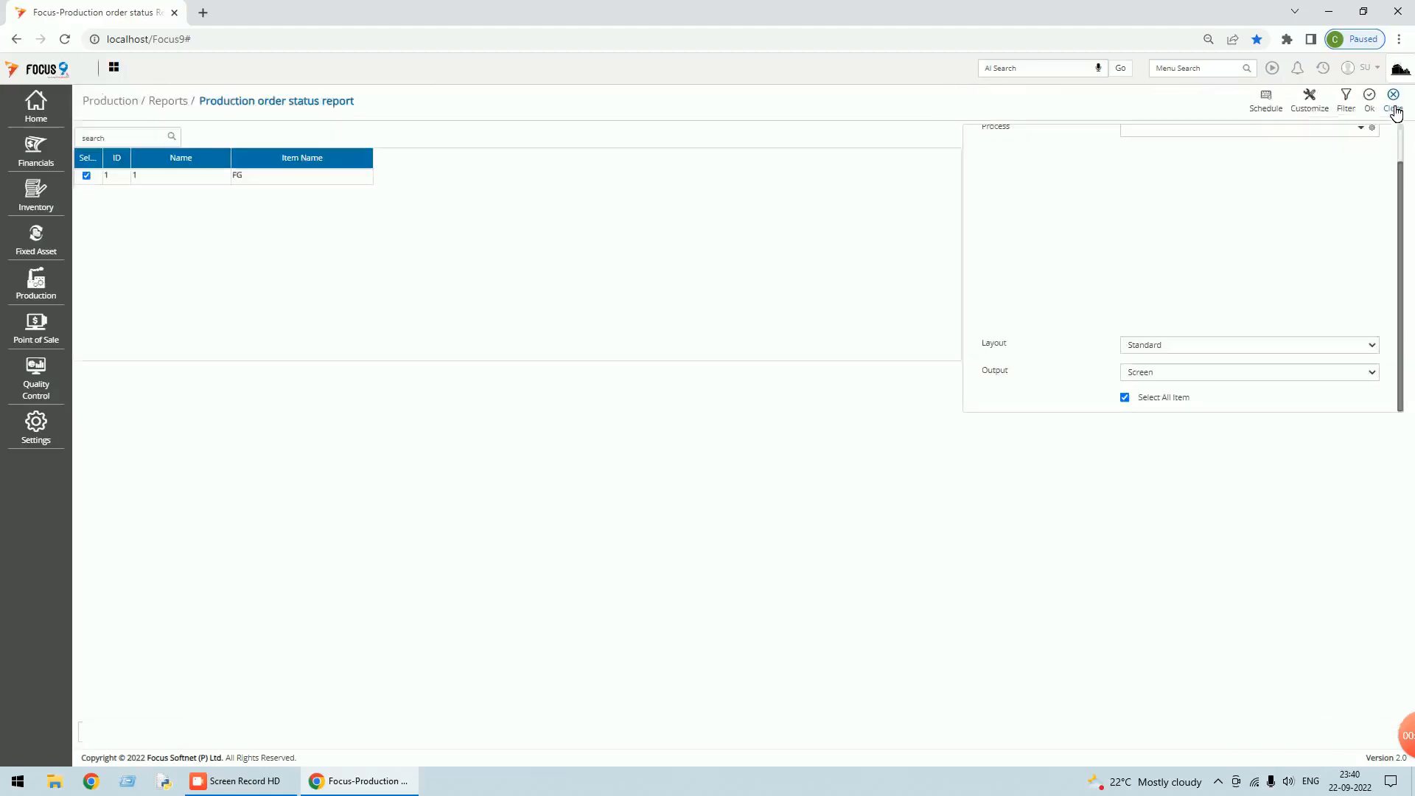
{"action": "left_click", "coordinate": [1399, 109]}
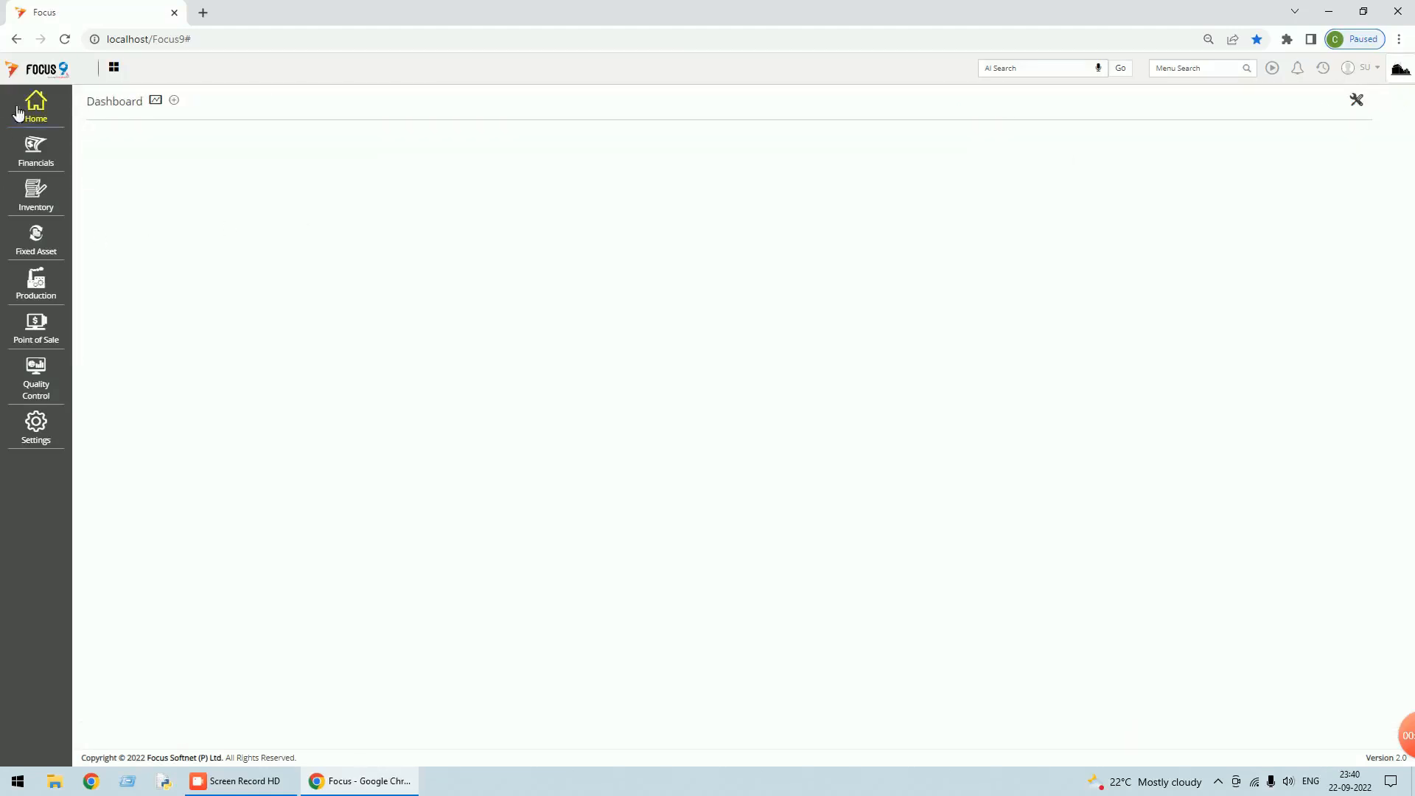
Edit the FG production order to set its order status to Released Production Order, then save and close it.
{"action": "left_click", "coordinate": [47, 291]}
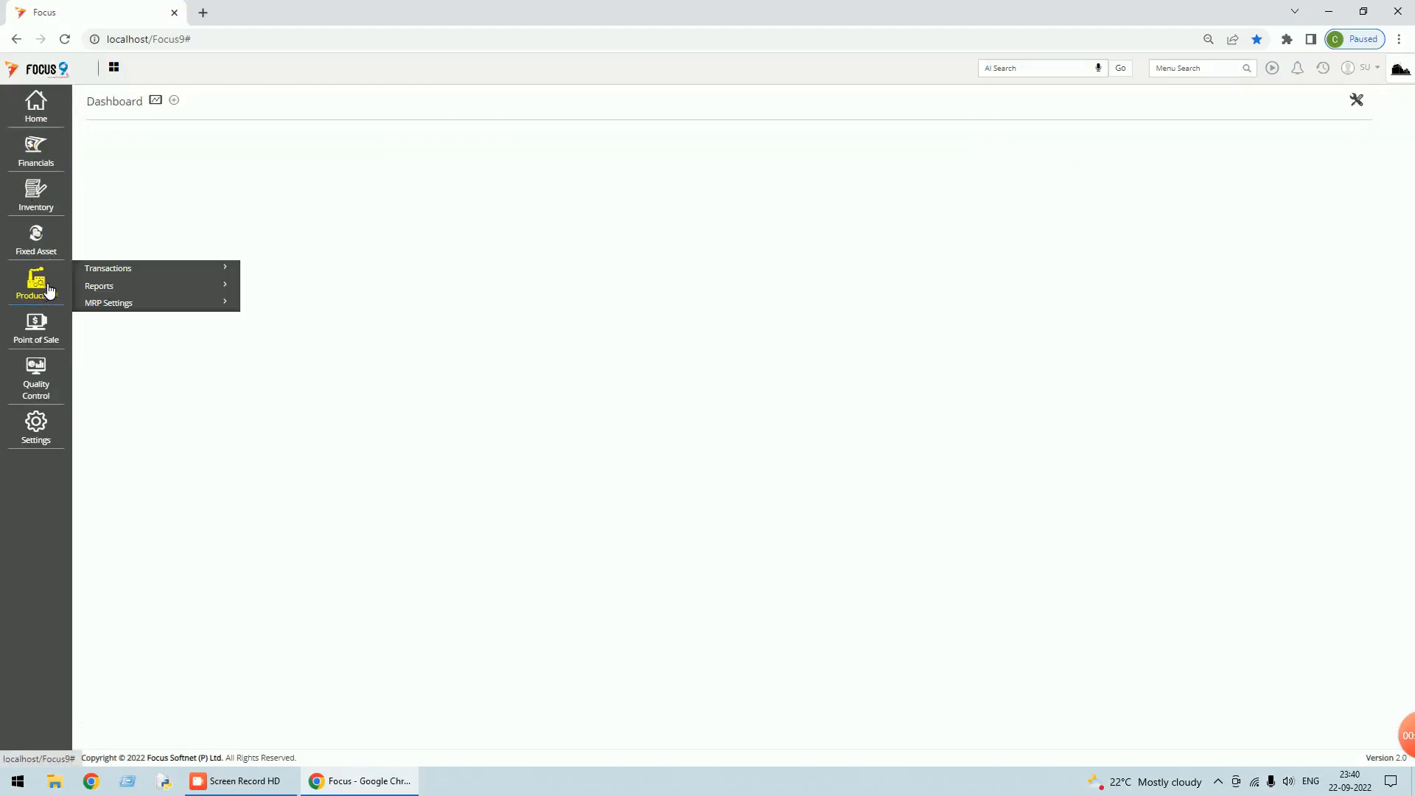
{"action": "left_click", "coordinate": [101, 271]}
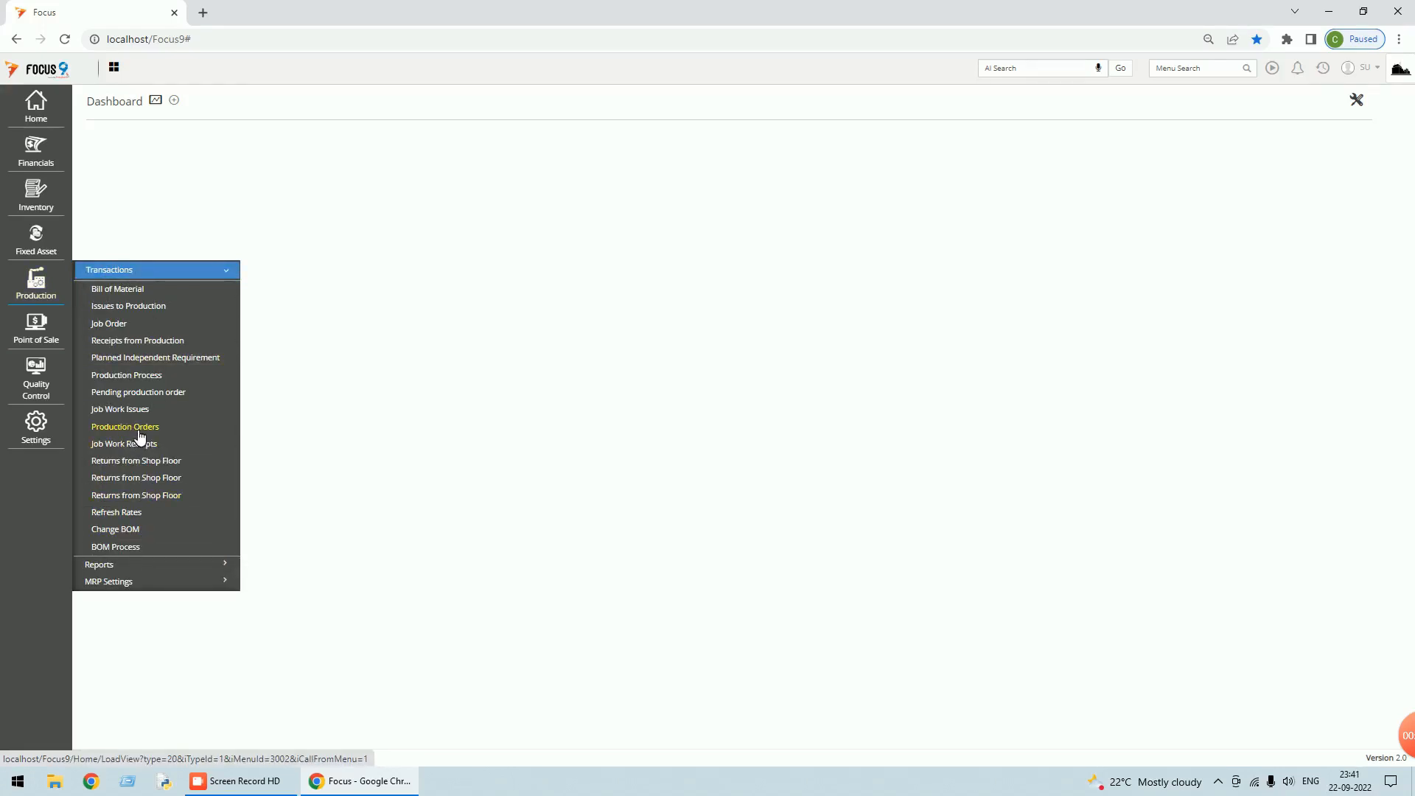
{"action": "left_click", "coordinate": [140, 435]}
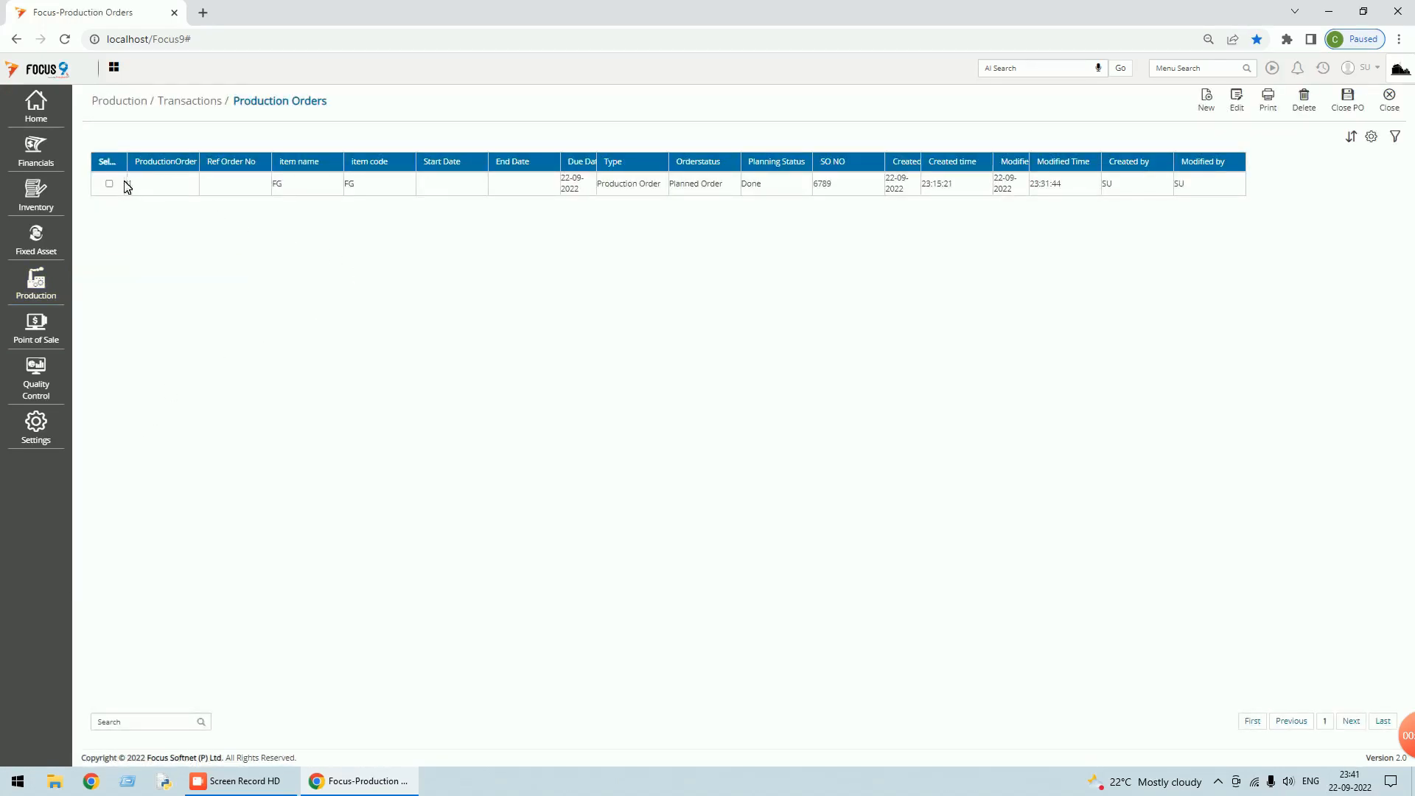
{"action": "left_click", "coordinate": [109, 184]}
{"action": "left_click", "coordinate": [1239, 107]}
{"action": "left_click", "coordinate": [606, 371]}
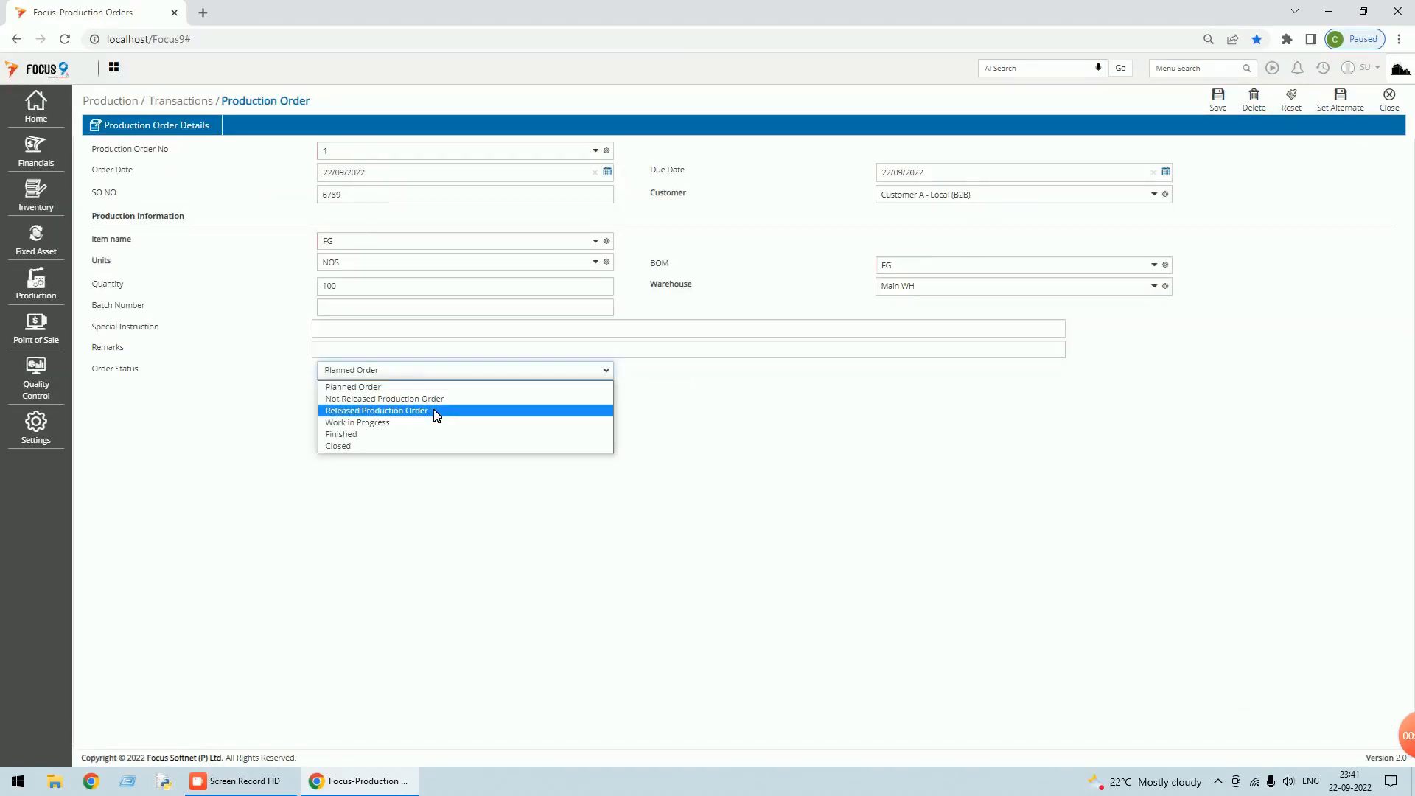
{"action": "left_click", "coordinate": [438, 411]}
{"action": "left_click", "coordinate": [1224, 104]}
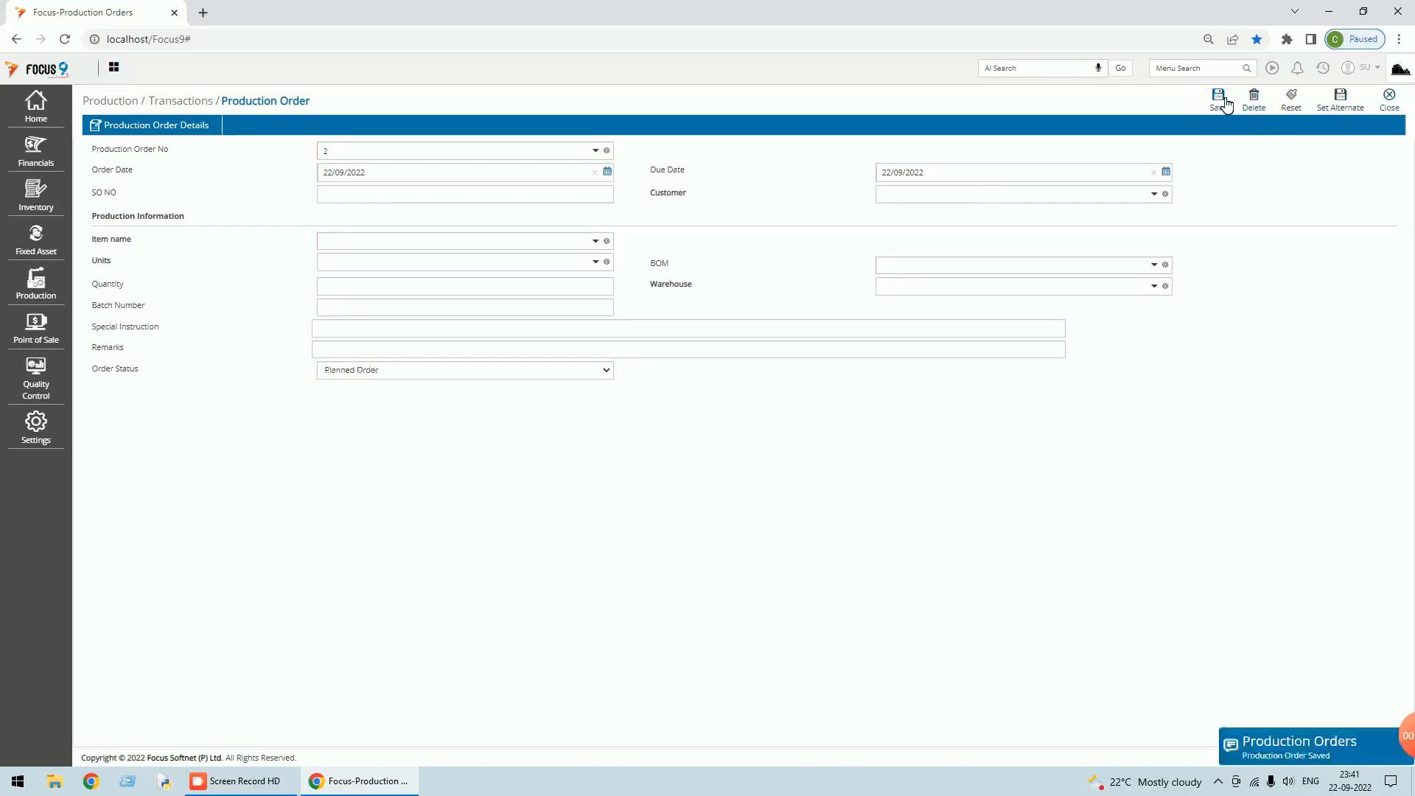
{"action": "left_click", "coordinate": [1390, 97]}
{"action": "left_click", "coordinate": [1389, 95]}
Run the Production order status report for the FG order, check its order status, and close the report.
{"action": "left_click", "coordinate": [1324, 68]}
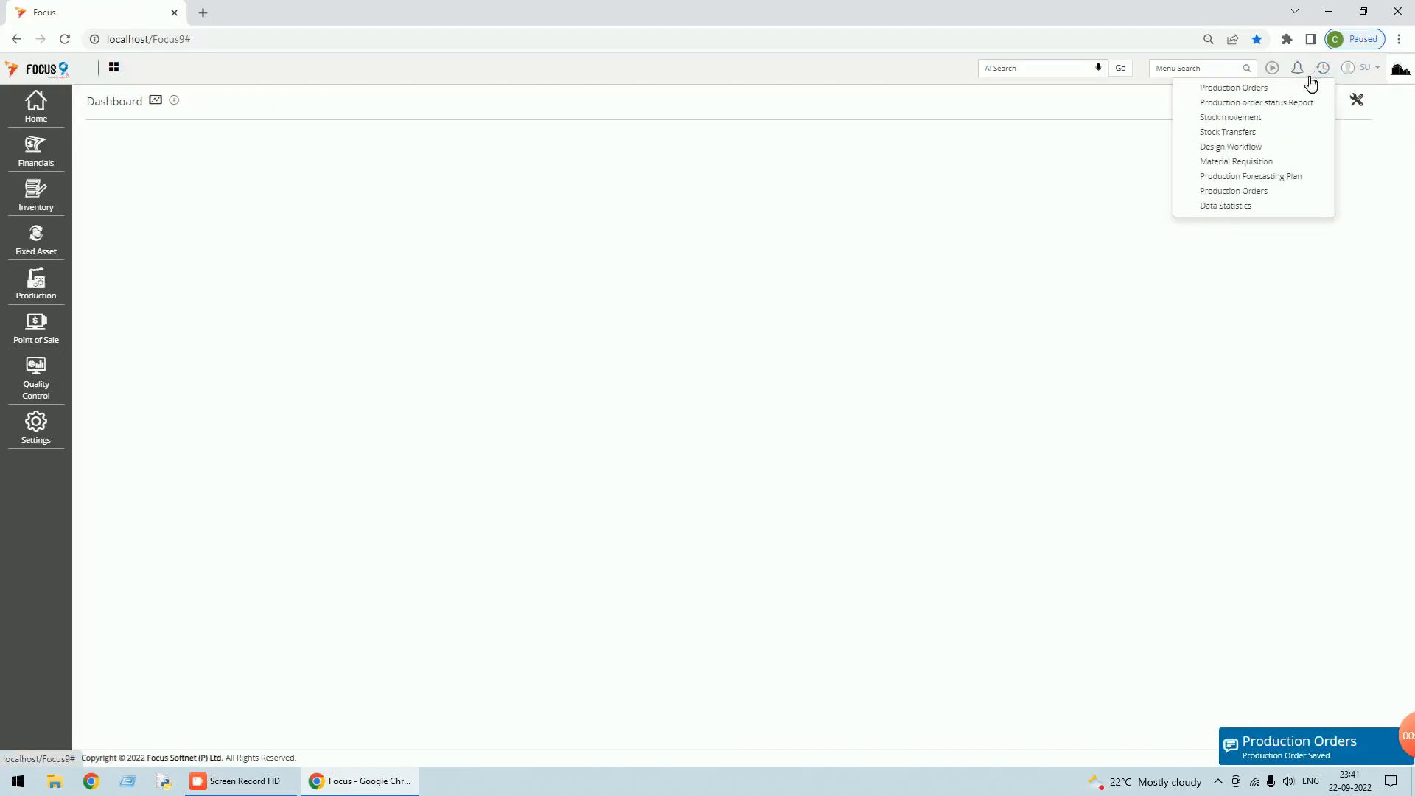
{"action": "left_click", "coordinate": [1281, 101]}
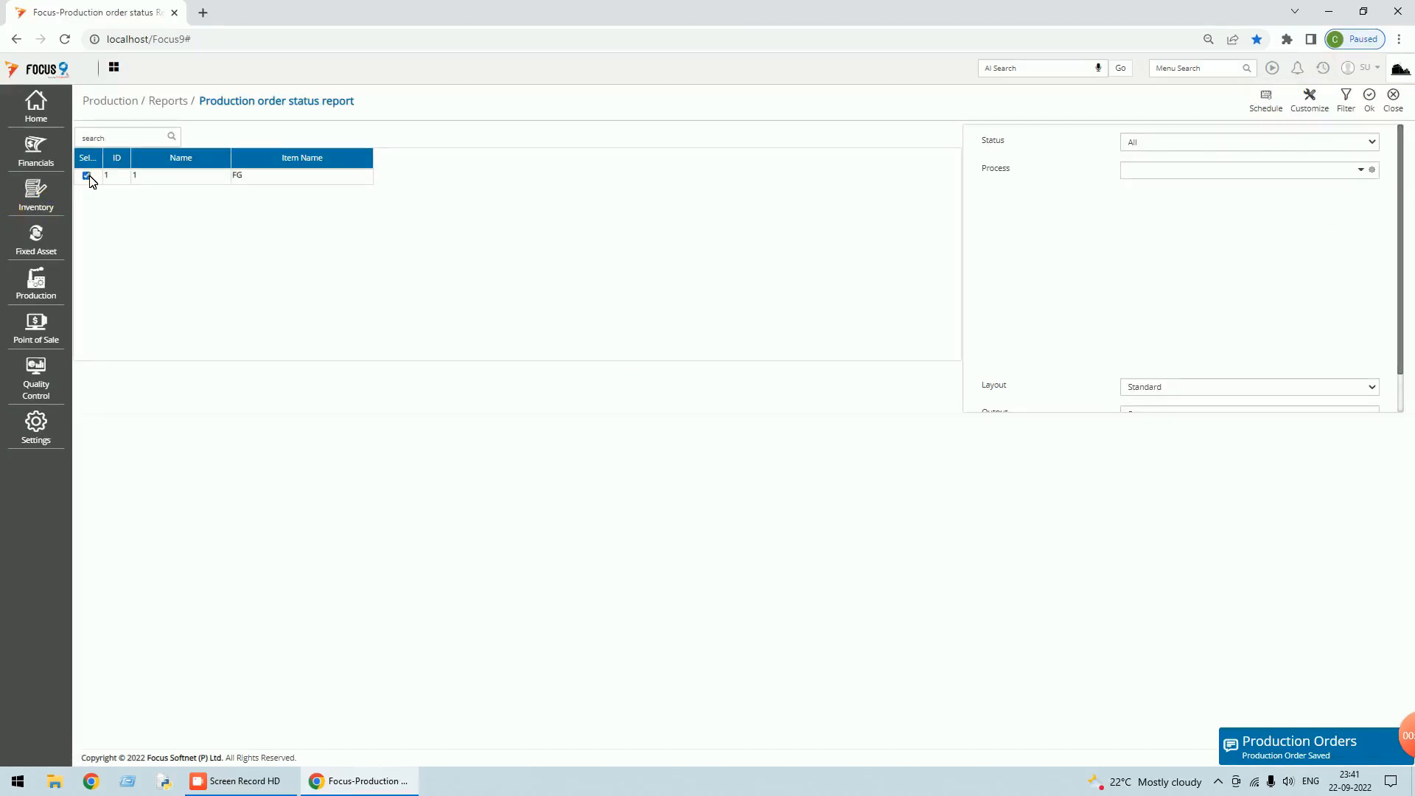
{"action": "left_click", "coordinate": [1368, 103]}
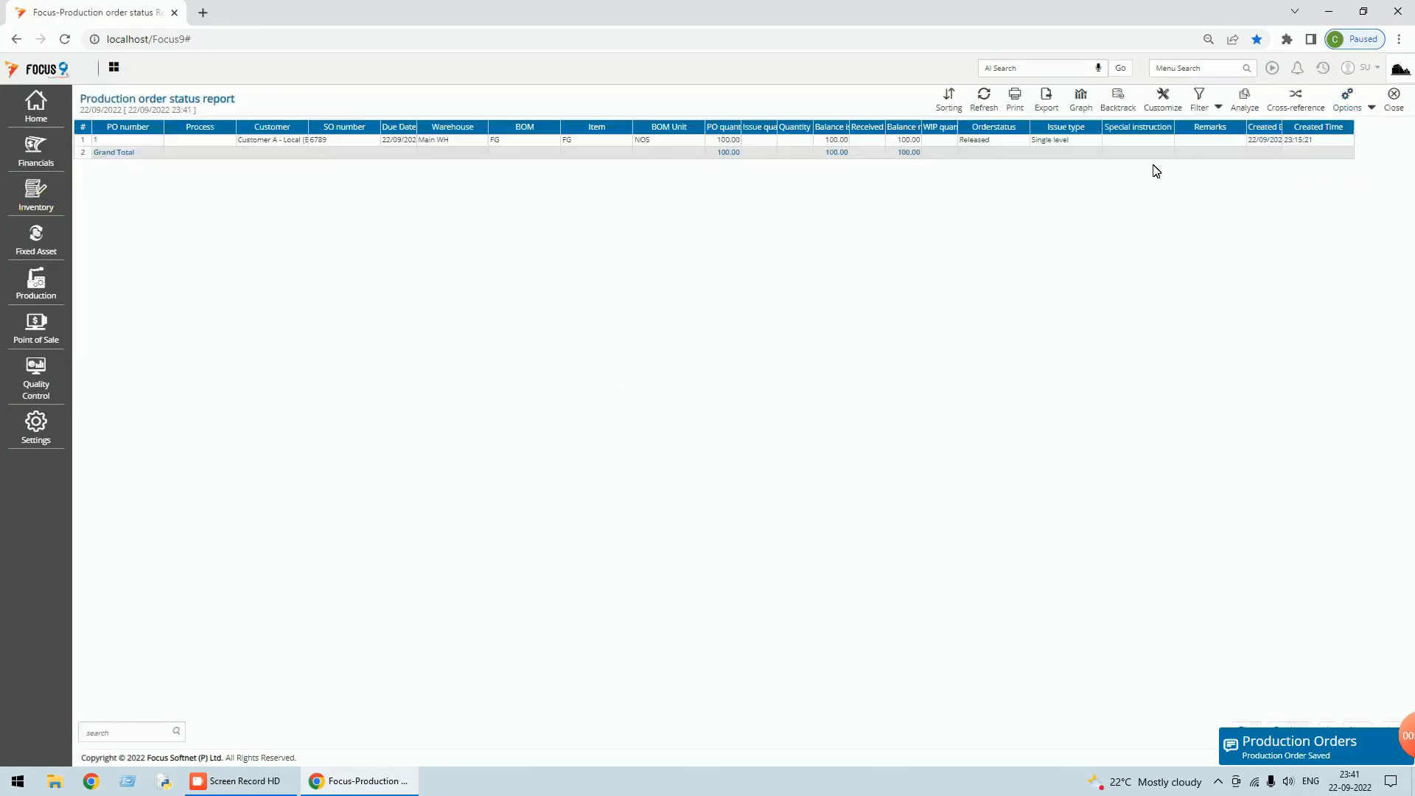
{"action": "left_click", "coordinate": [975, 142]}
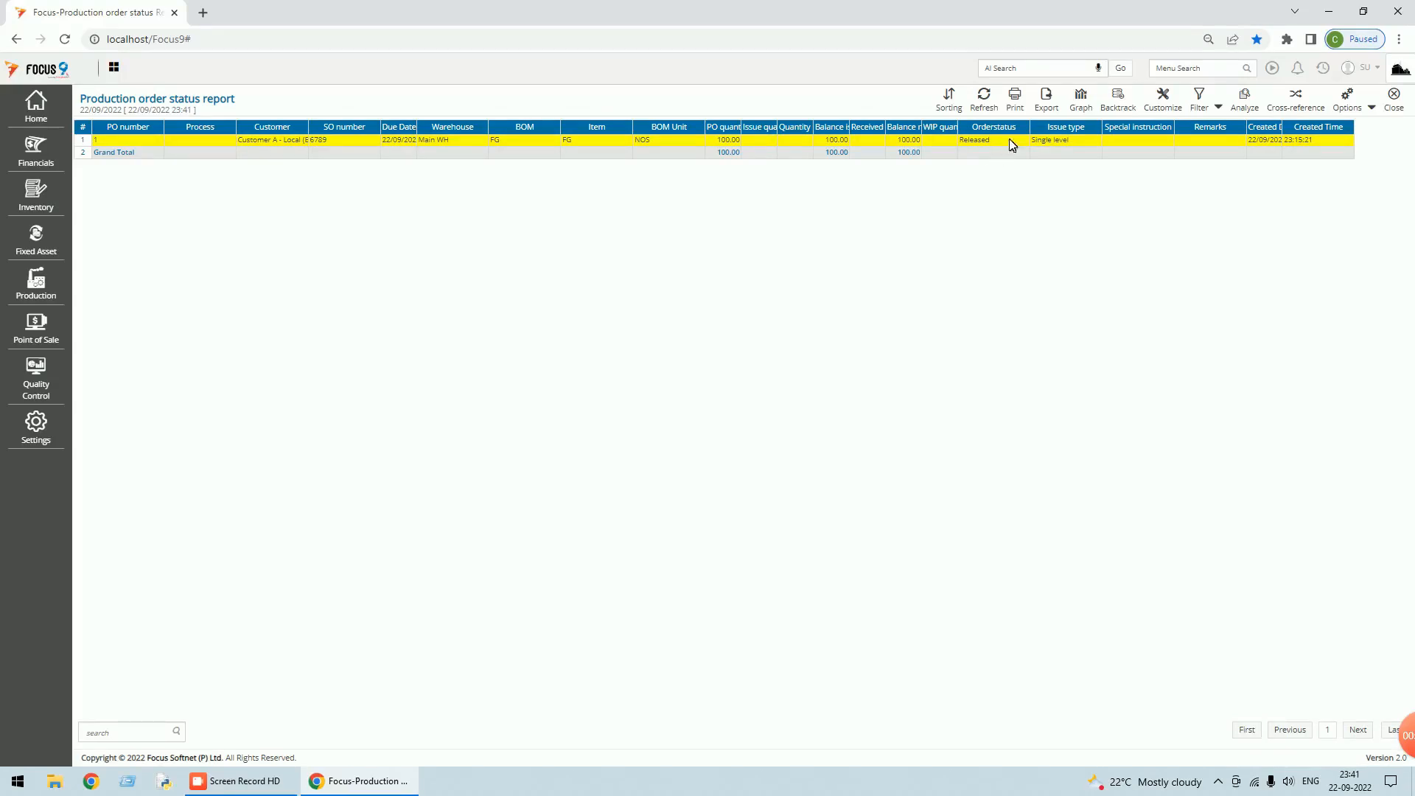
{"action": "left_click", "coordinate": [1394, 96]}
{"action": "left_click", "coordinate": [1395, 104]}
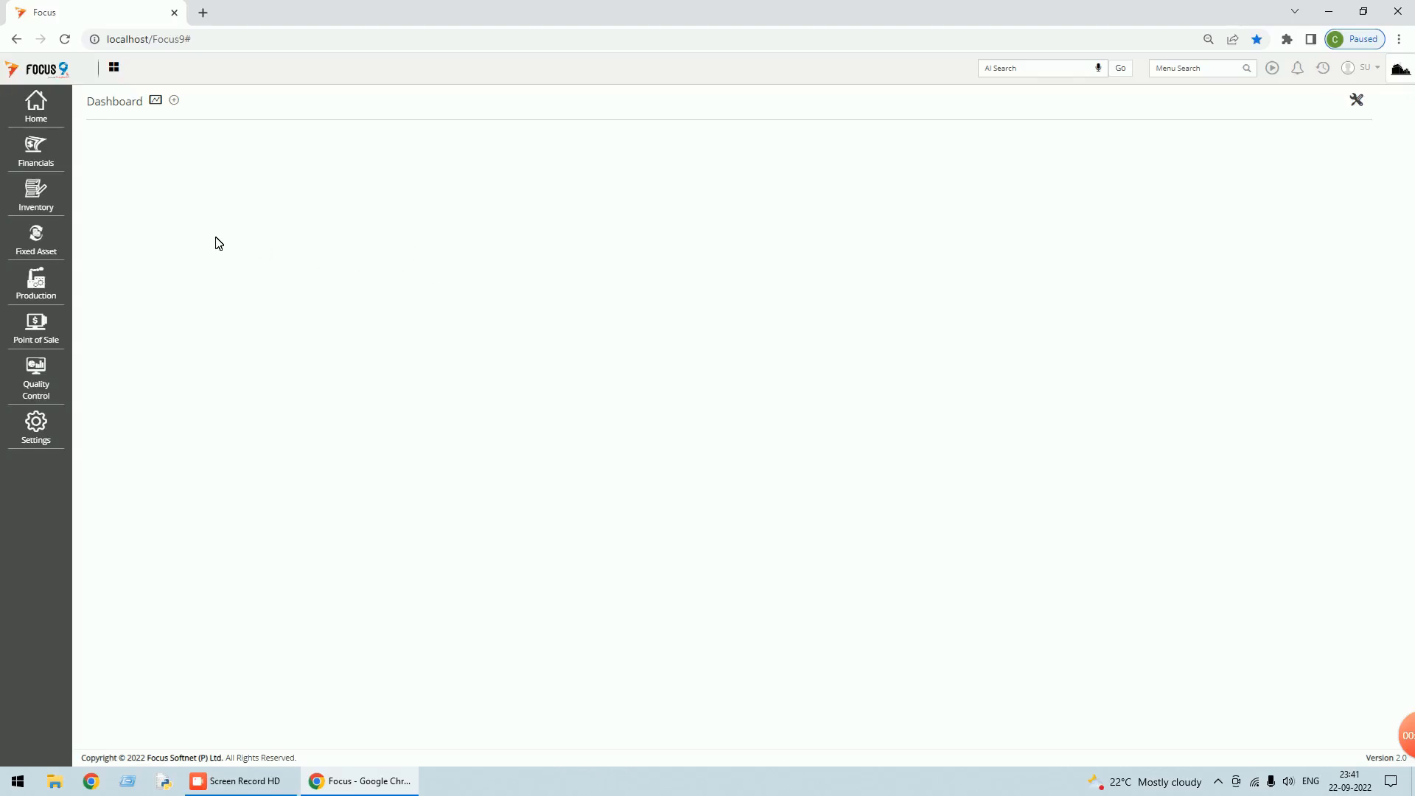
In the Issues to Production document settings, add the Warehouse master at Header position and update the document.
{"action": "left_click", "coordinate": [41, 284]}
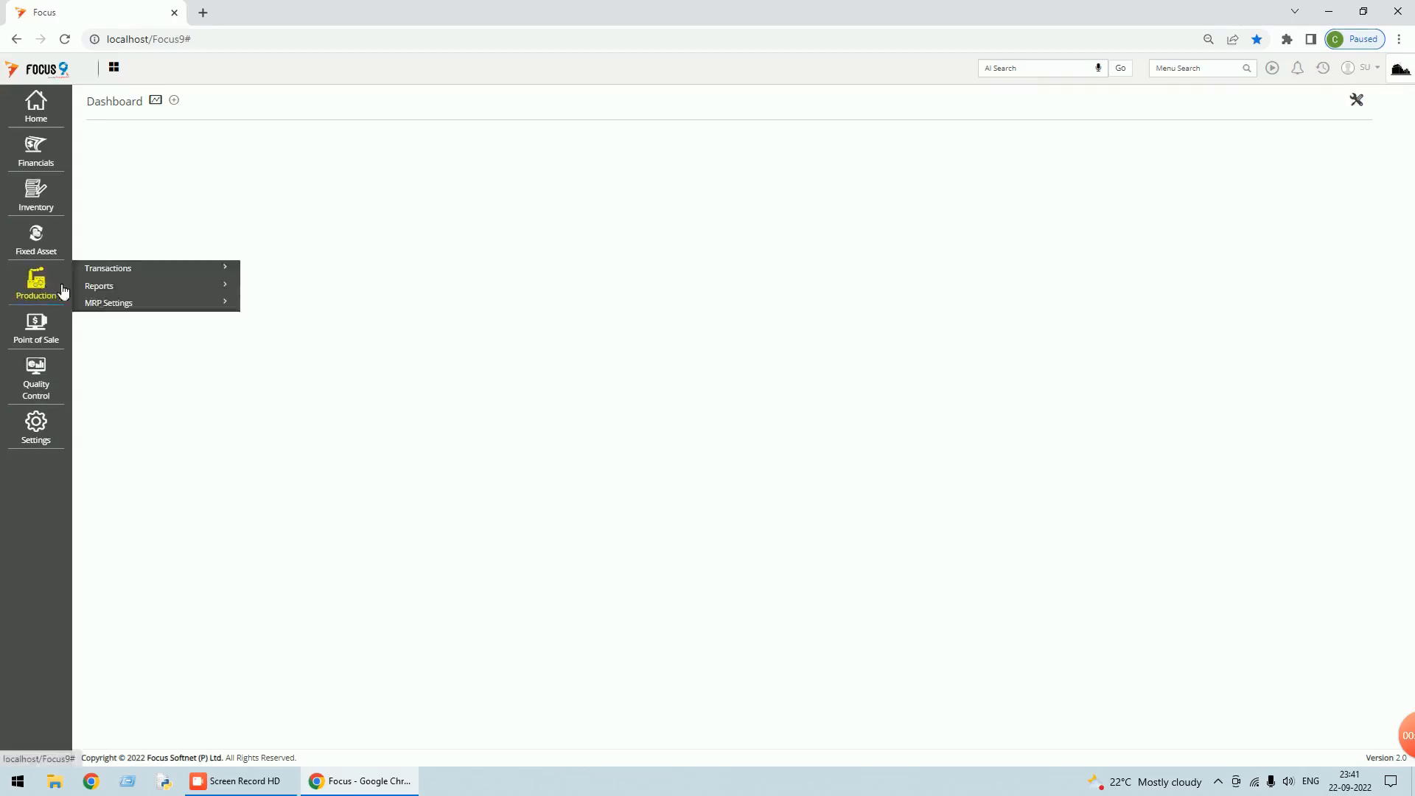
{"action": "left_click", "coordinate": [132, 275]}
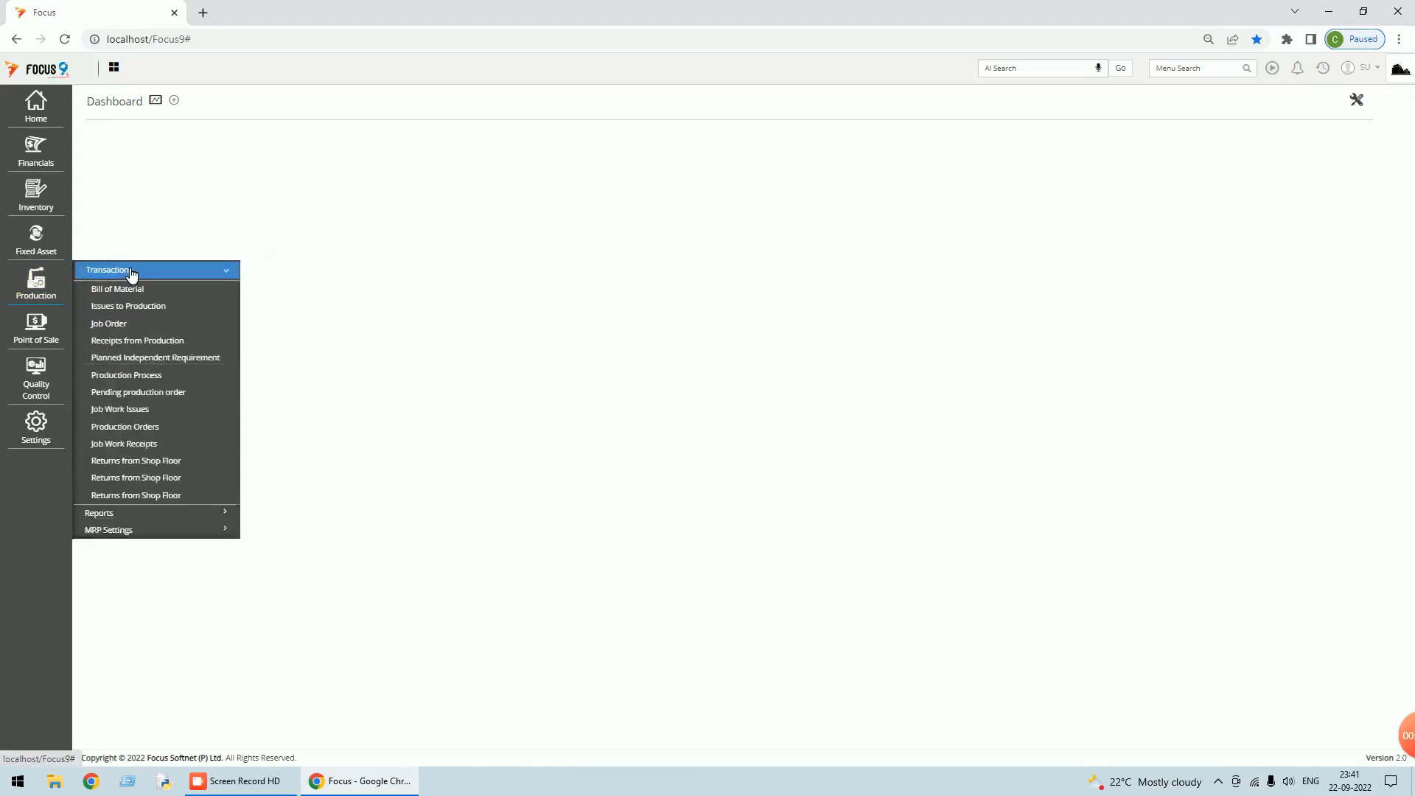
{"action": "left_click", "coordinate": [144, 312]}
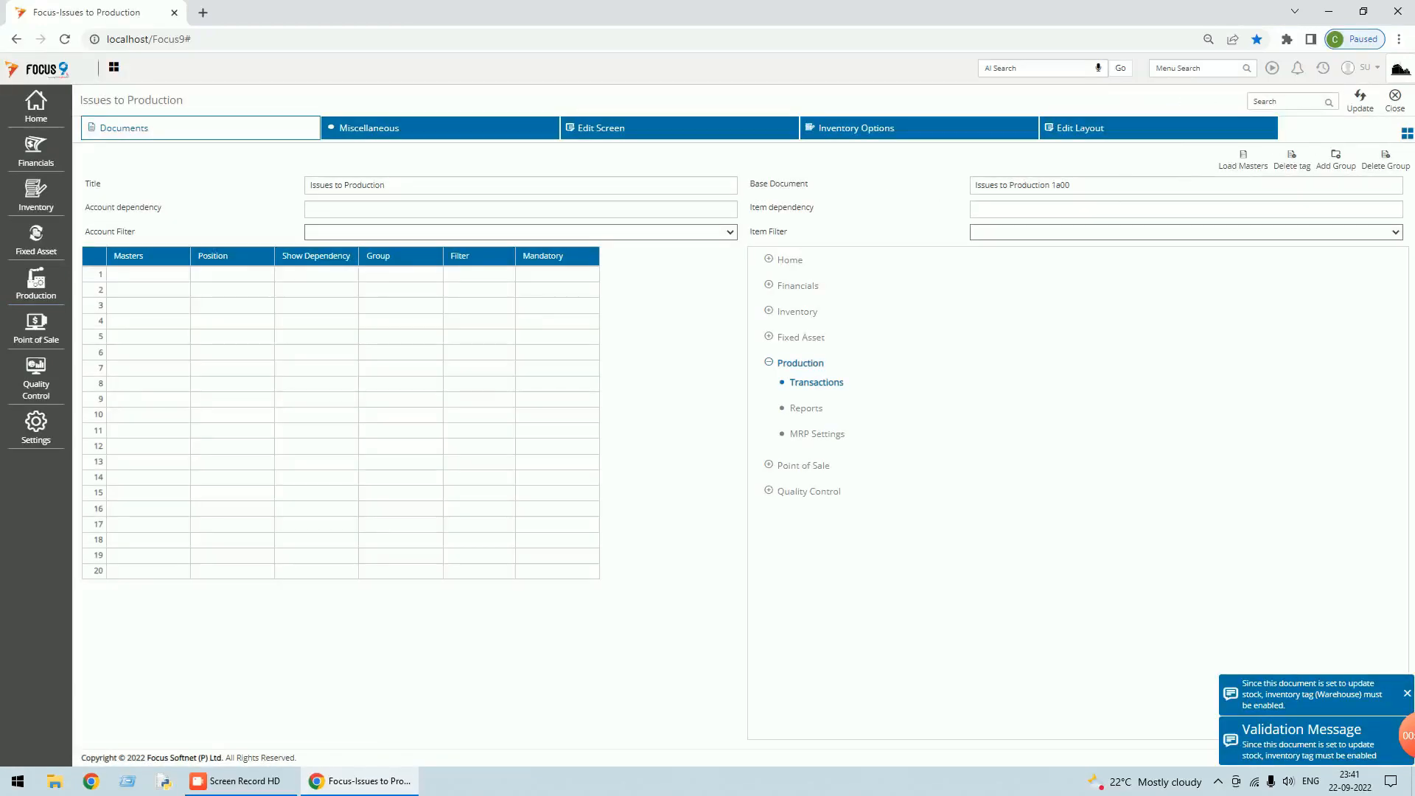
{"action": "left_click", "coordinate": [150, 275]}
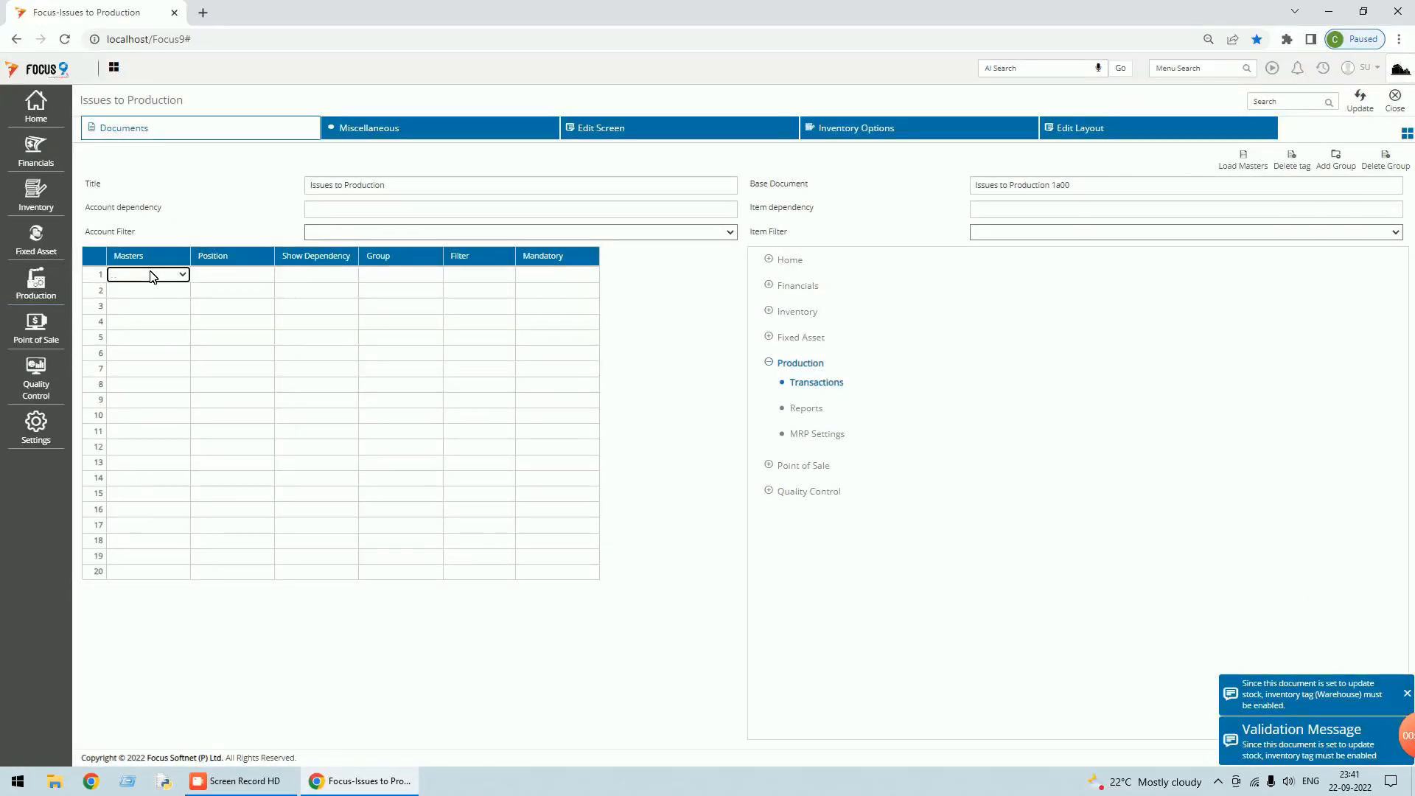
{"action": "key", "text": "w"}
{"action": "key", "text": "Tab"}
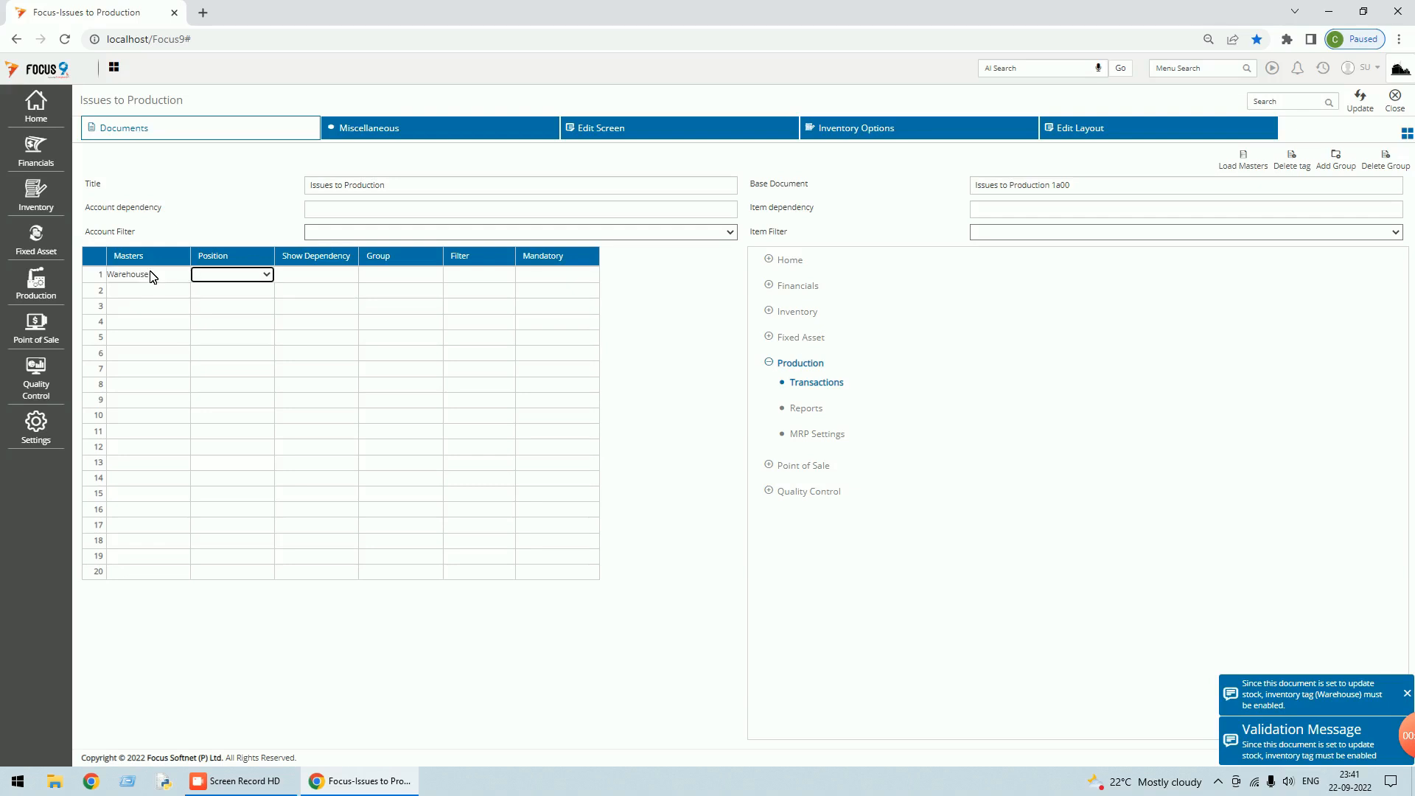
{"action": "key", "text": "h"}
{"action": "key", "text": "Tab"}
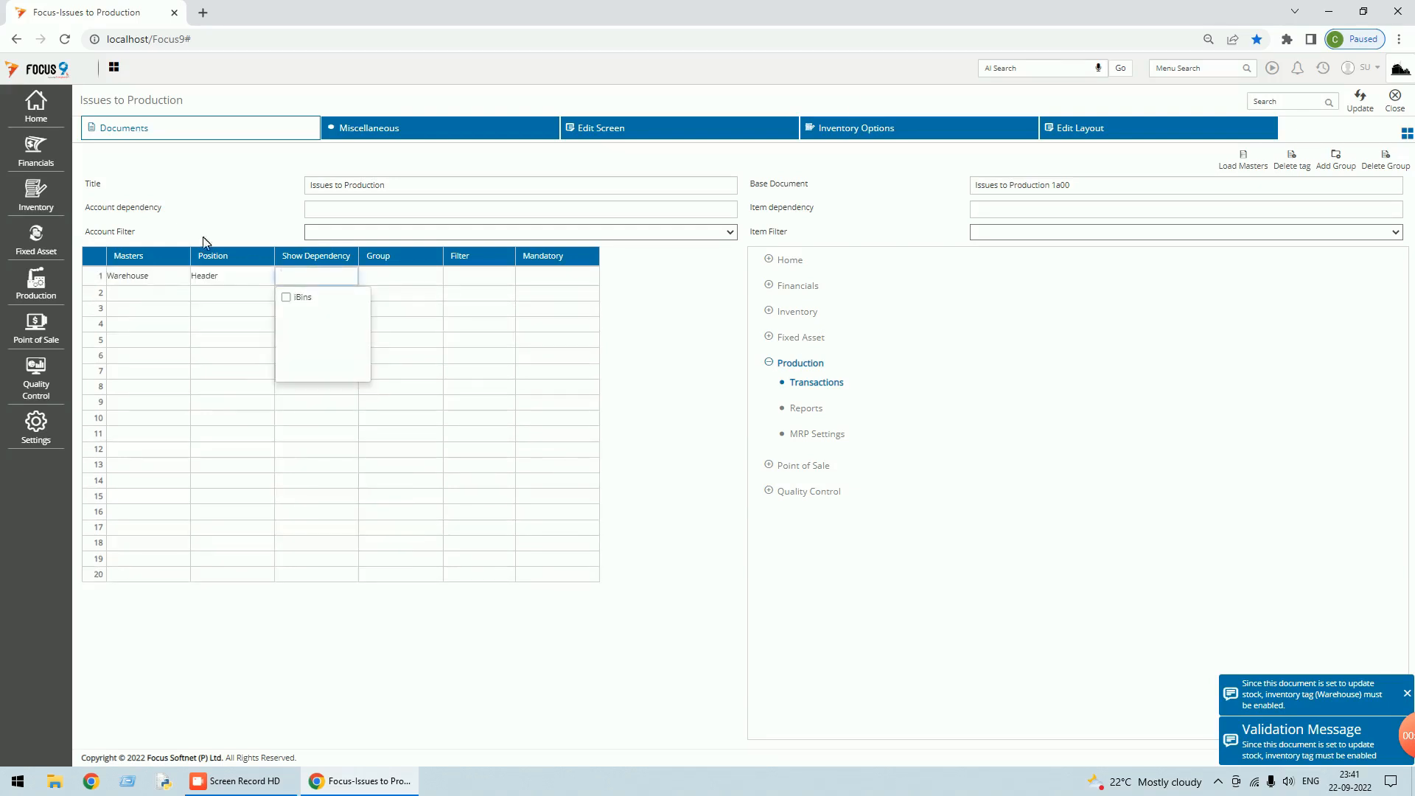
{"action": "left_click", "coordinate": [1359, 99]}
{"action": "left_click", "coordinate": [1395, 109]}
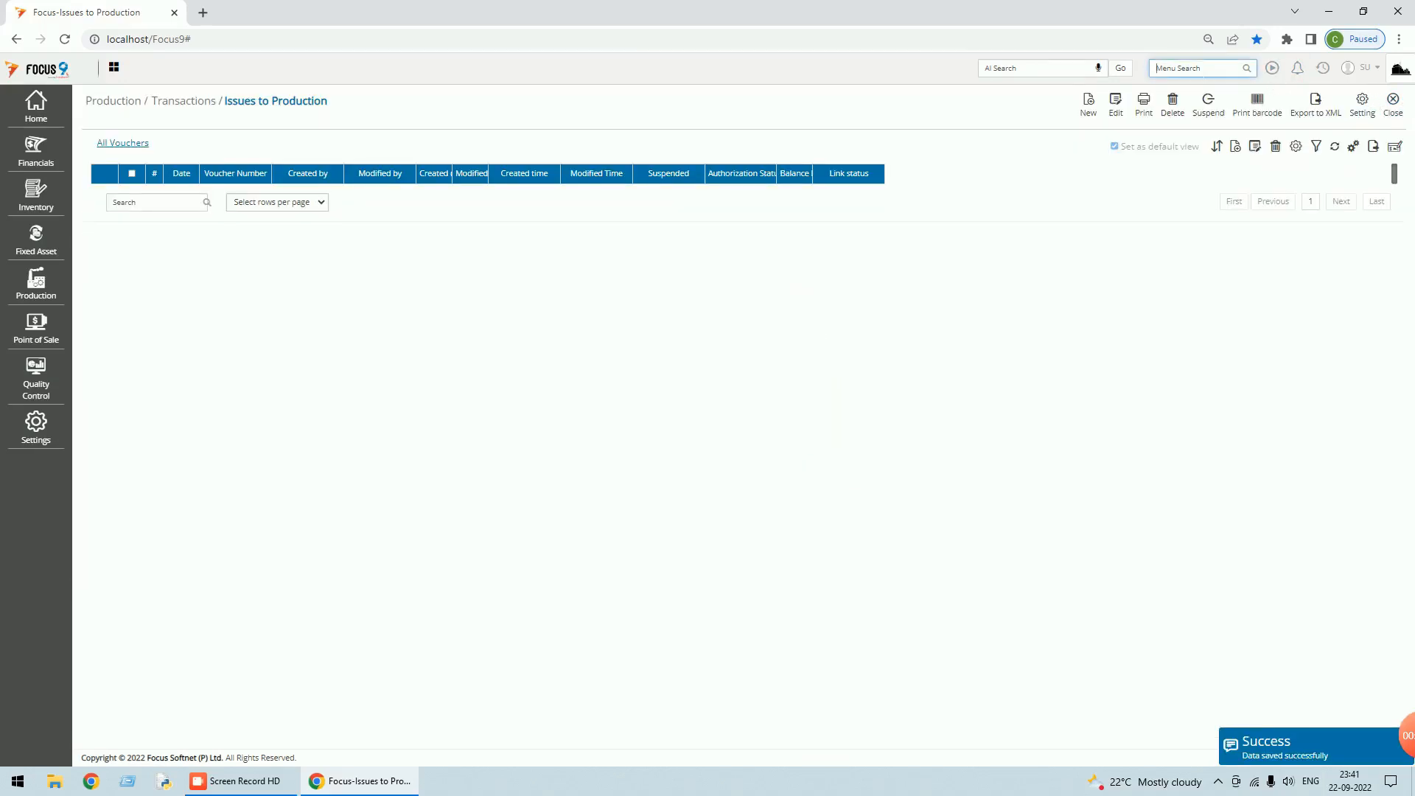
In the Receipts from Production document settings, add the Warehouse master at Header position, update, and close the document.
{"action": "type", "text": "rec"}
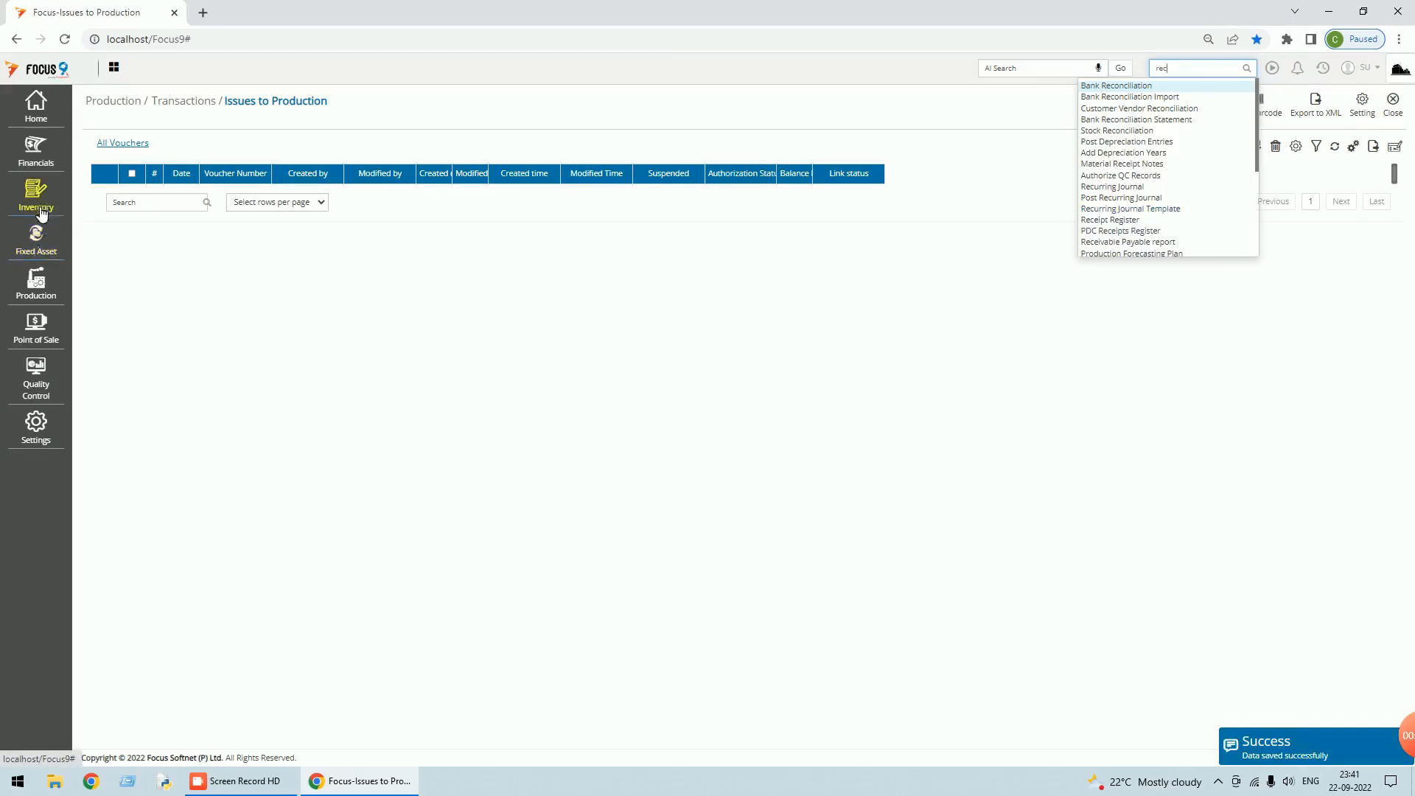
{"action": "left_click", "coordinate": [41, 281]}
{"action": "left_click", "coordinate": [104, 270]}
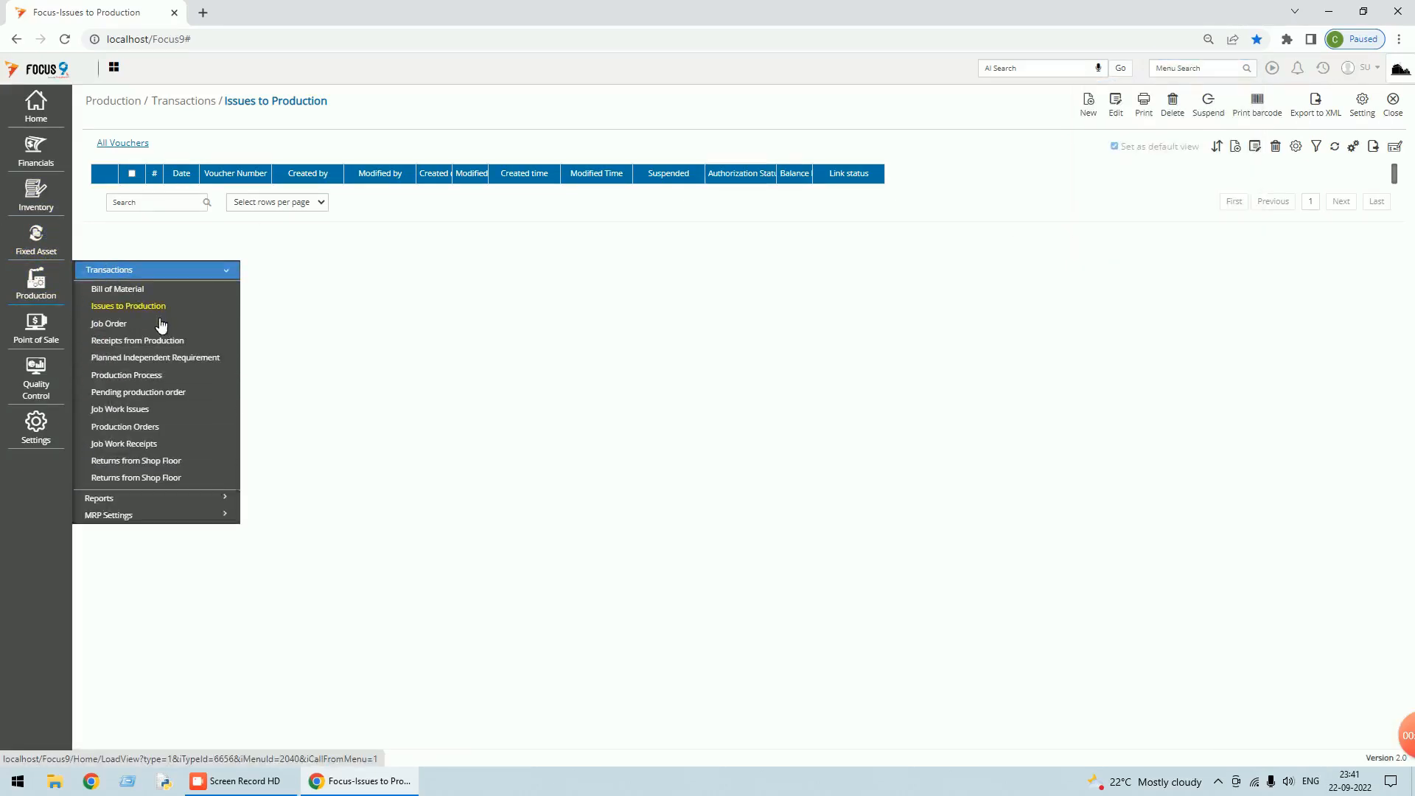
{"action": "left_click", "coordinate": [138, 339]}
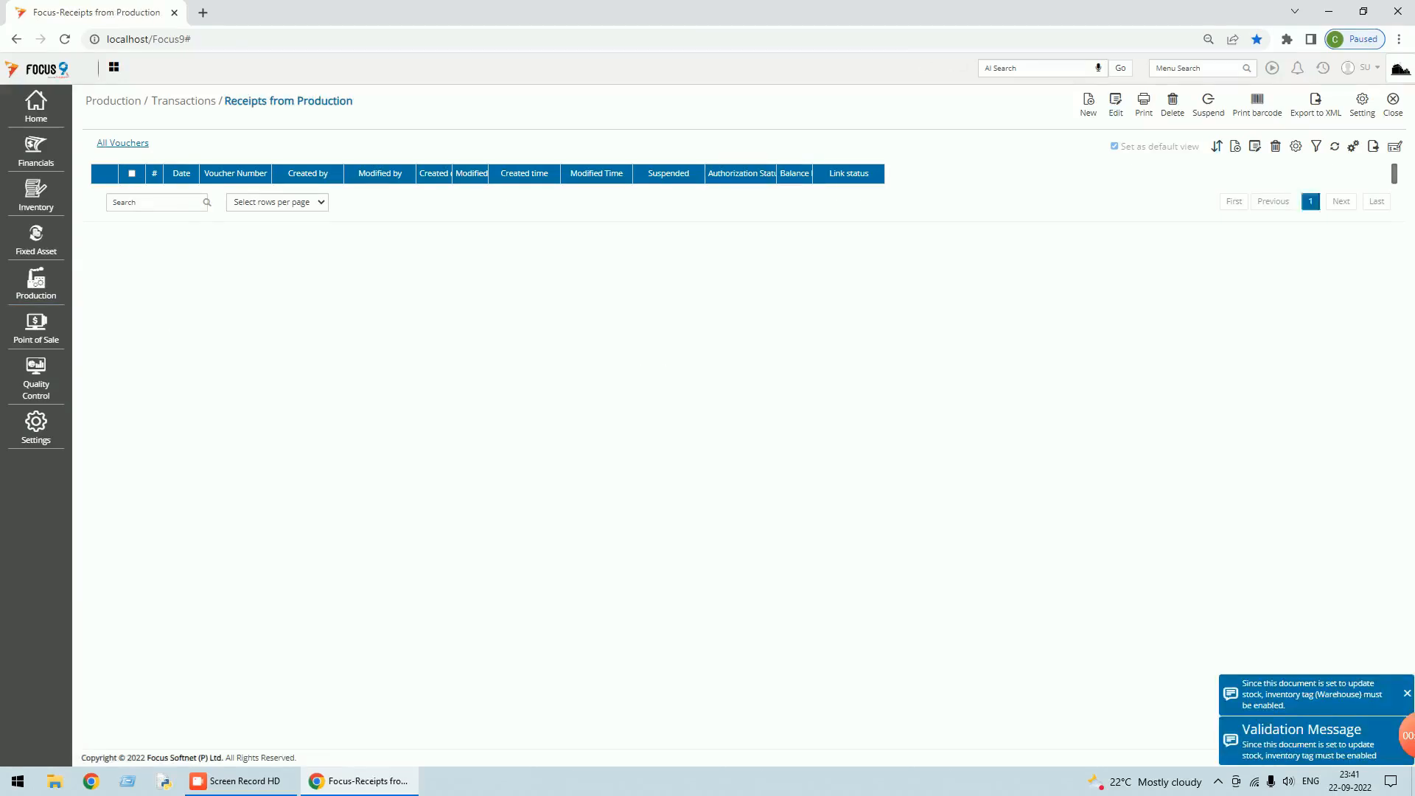
{"action": "left_click", "coordinate": [147, 276]}
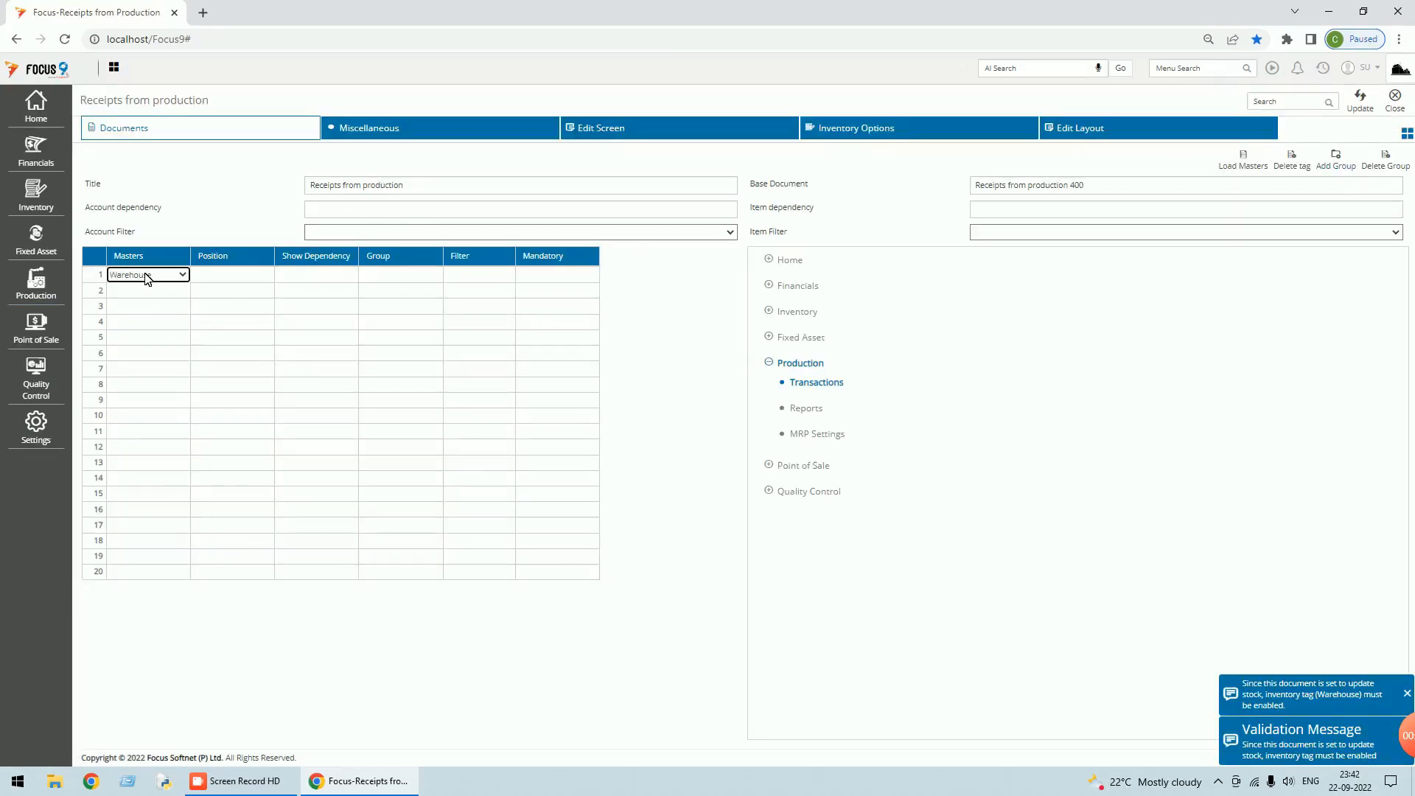
{"action": "key", "text": "Tab"}
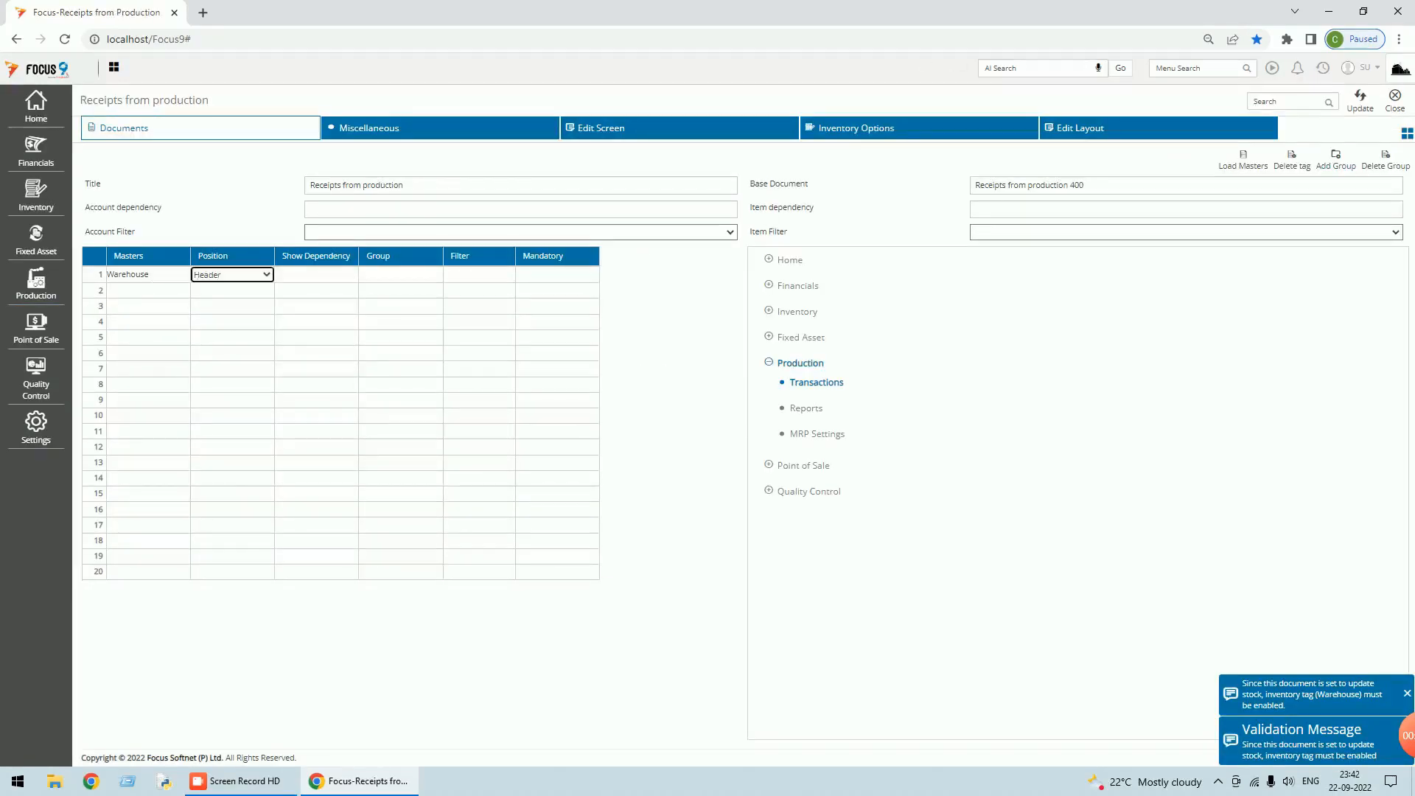
{"action": "key", "text": "Tab"}
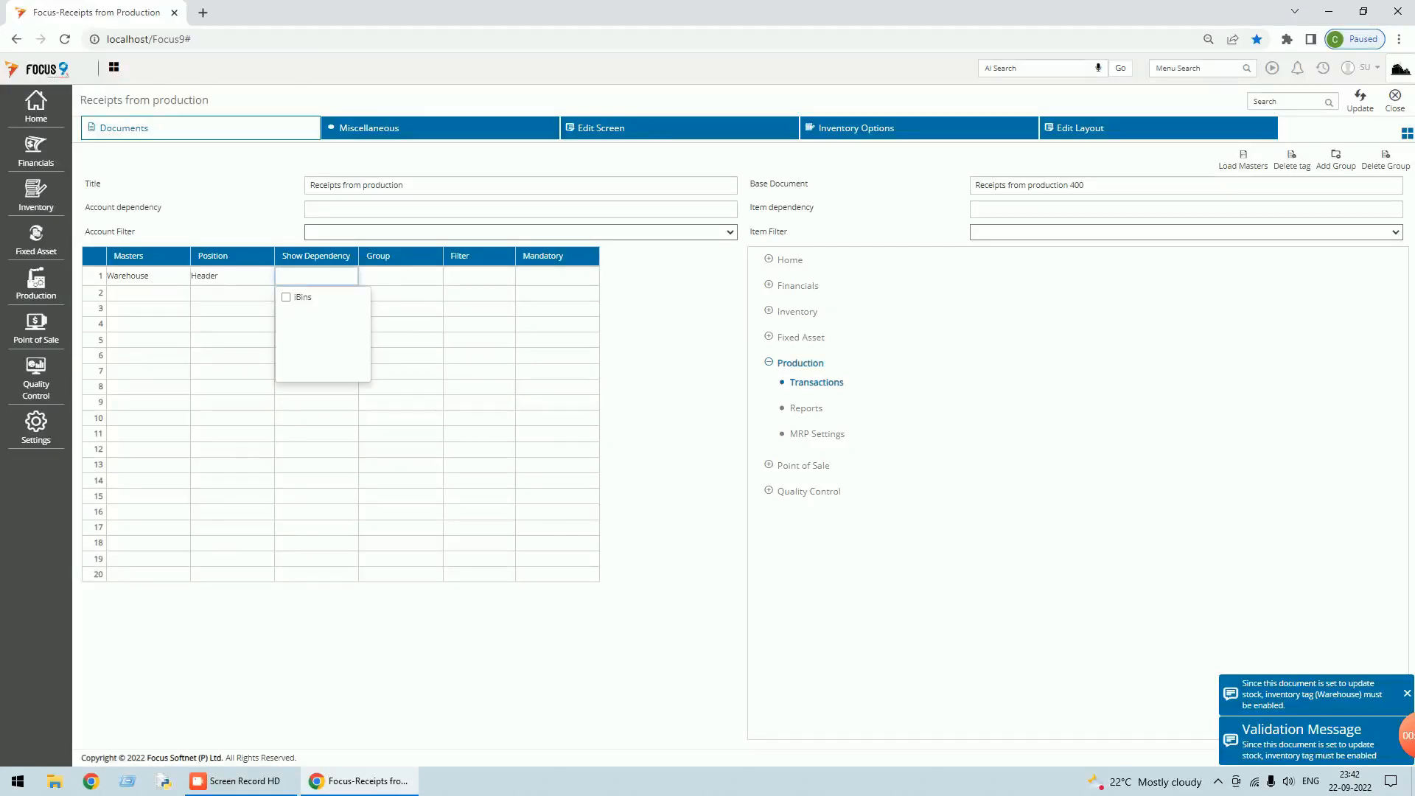
{"action": "left_click", "coordinate": [1360, 101]}
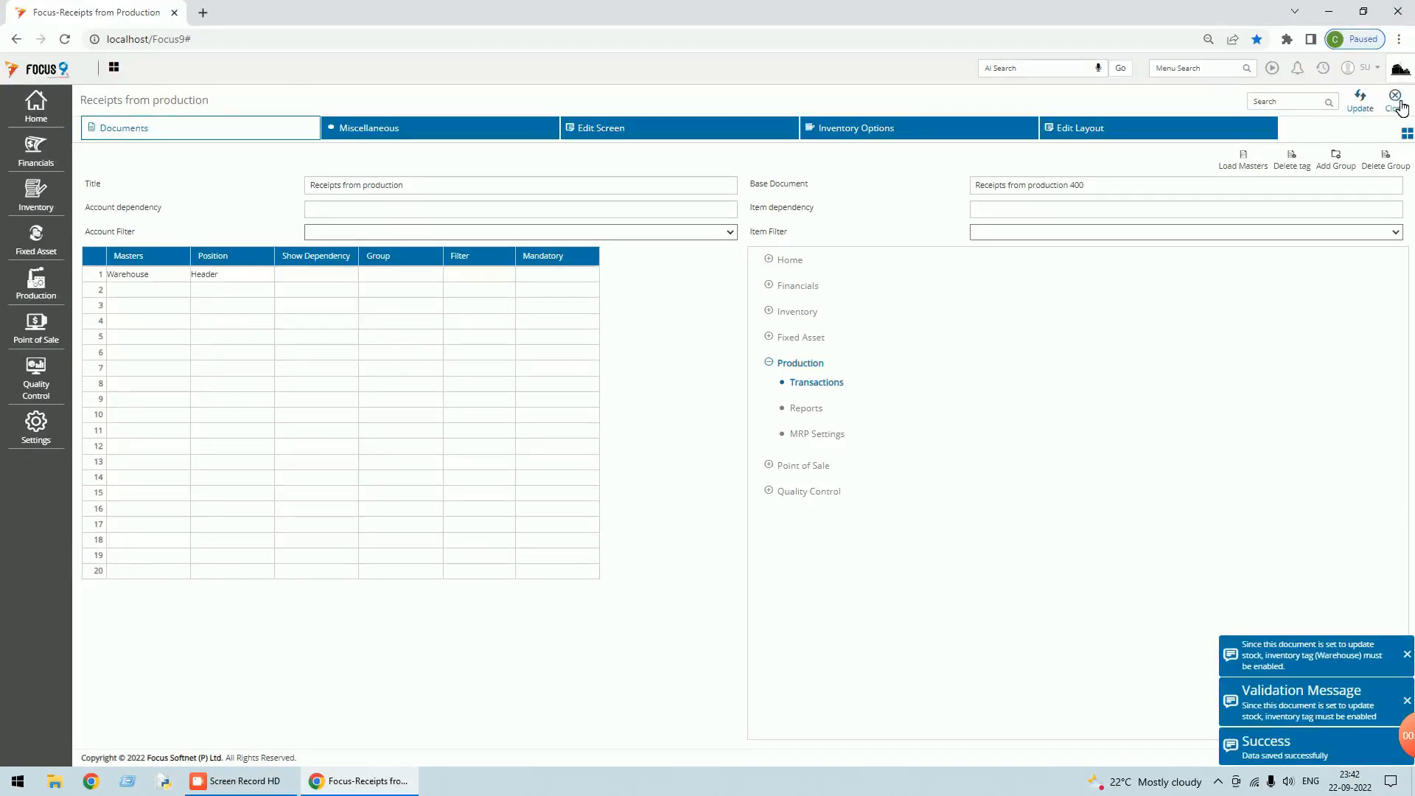
{"action": "left_click", "coordinate": [1396, 102]}
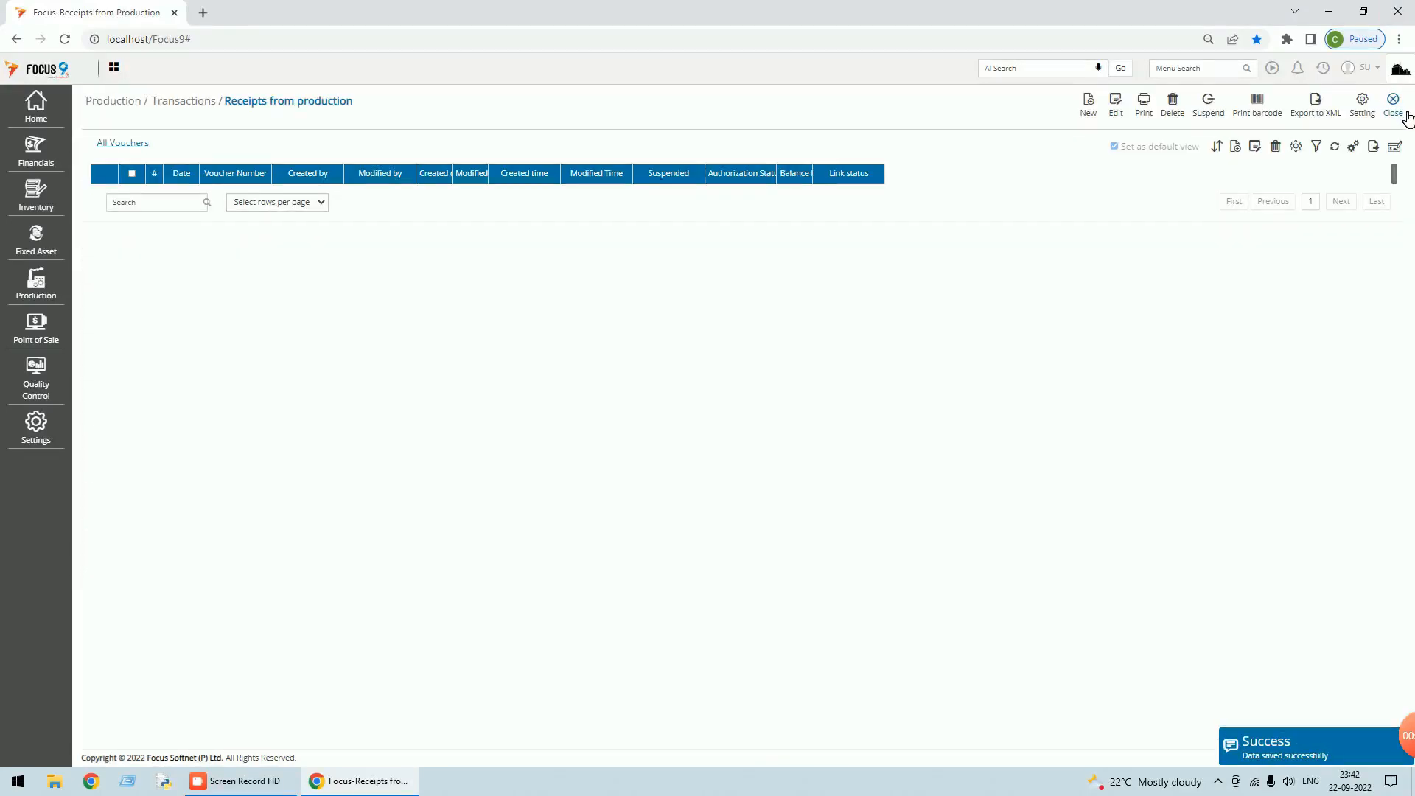
{"action": "left_click", "coordinate": [1404, 111]}
Create a new Issues to Production voucher with Production Floor as the warehouse.
{"action": "left_click", "coordinate": [1324, 68]}
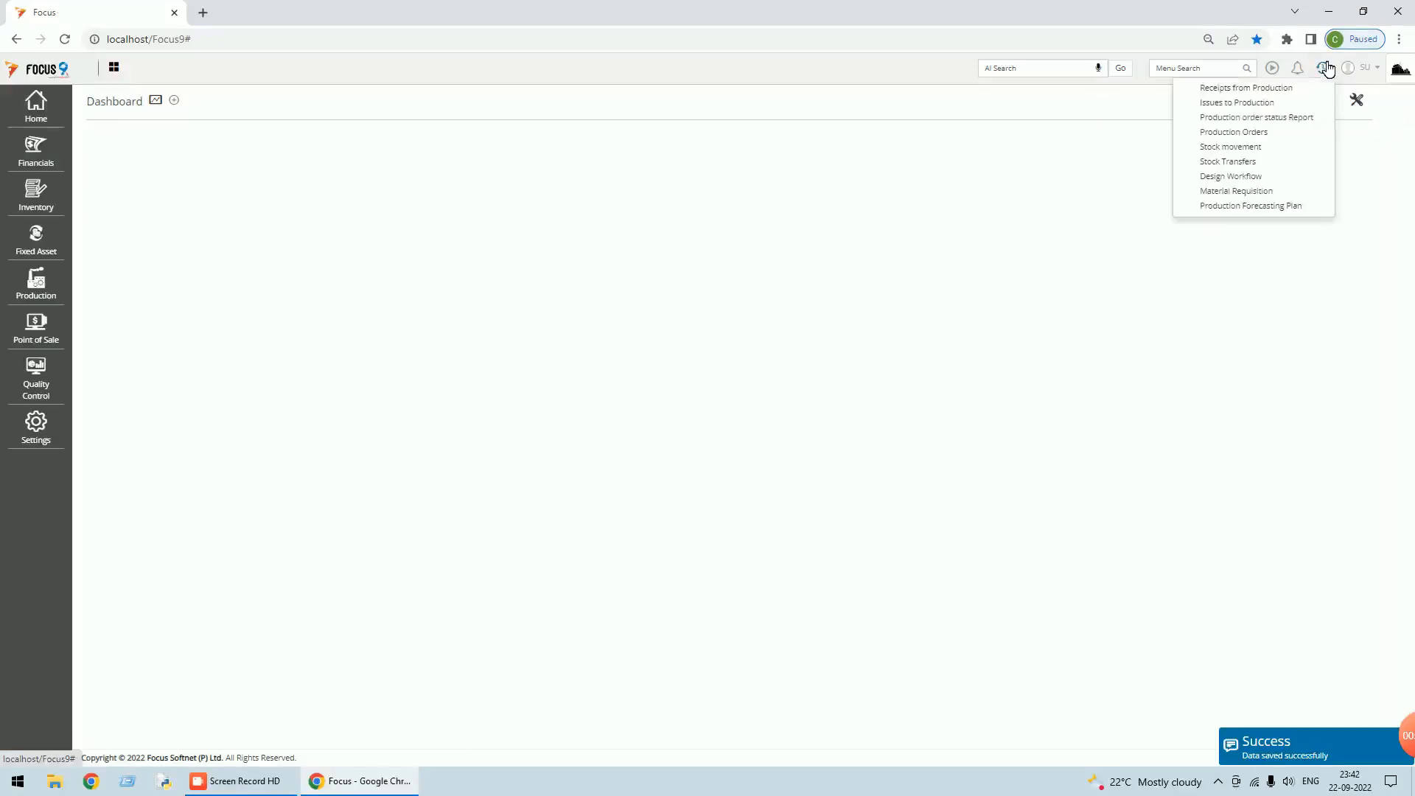
{"action": "left_click", "coordinate": [1256, 105]}
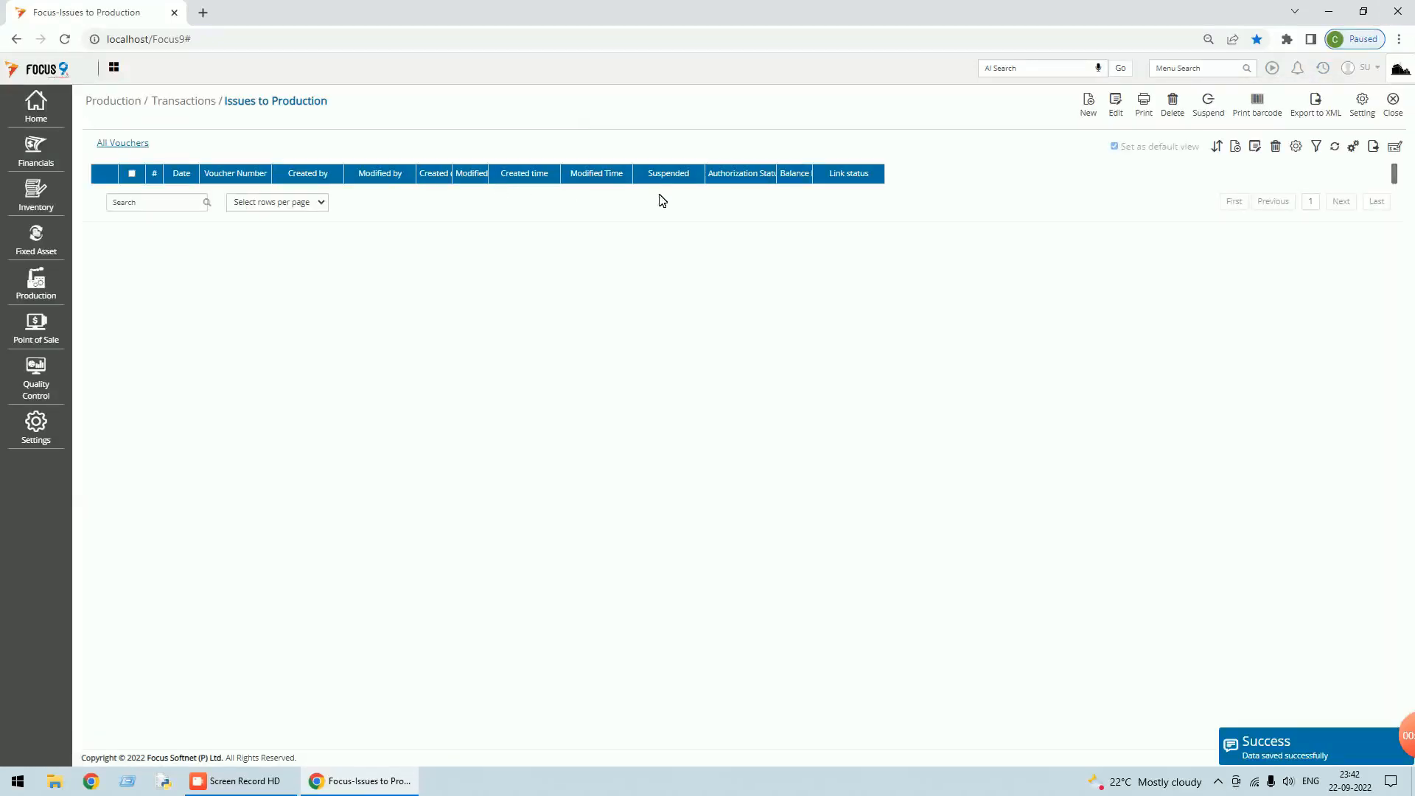
{"action": "left_click", "coordinate": [1090, 109]}
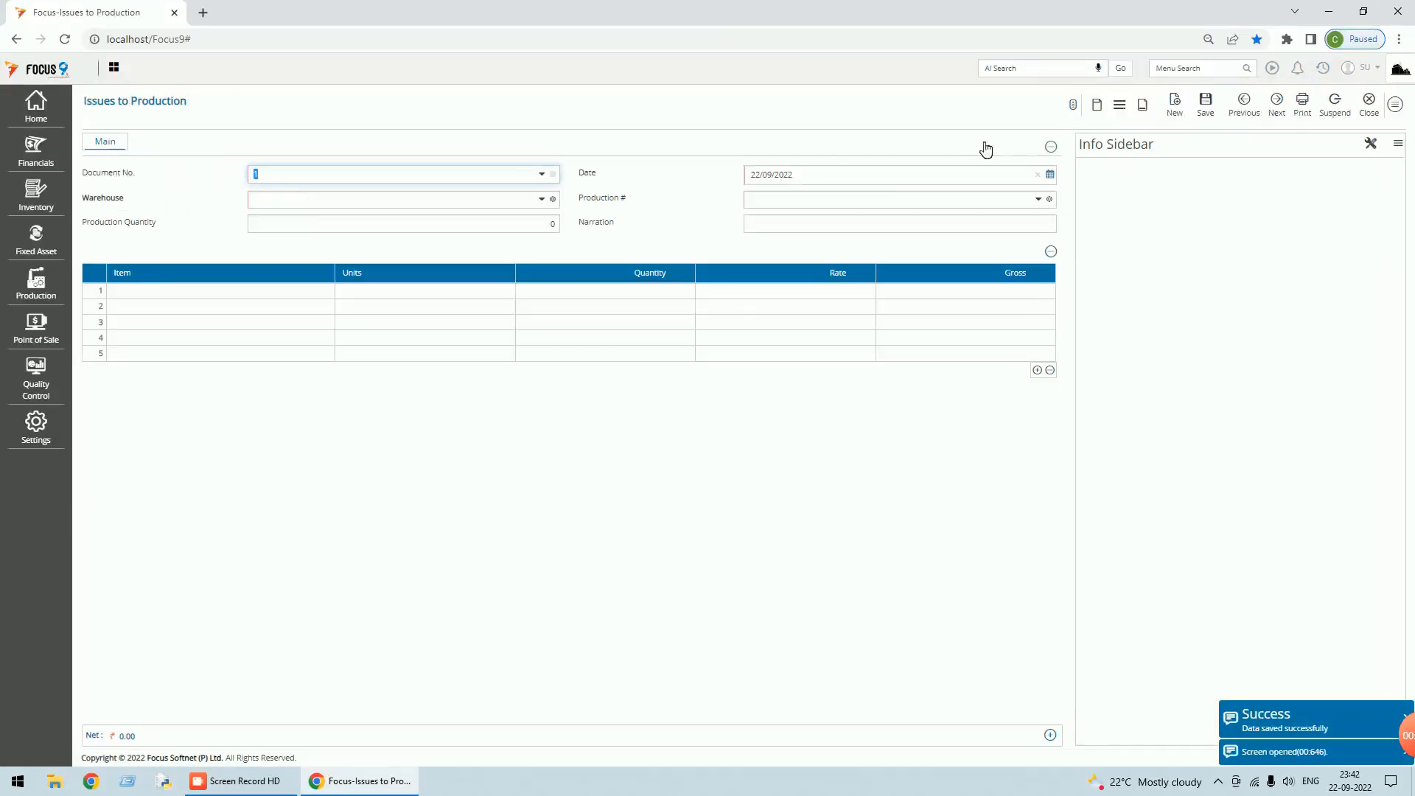
{"action": "key", "text": "Tab"}
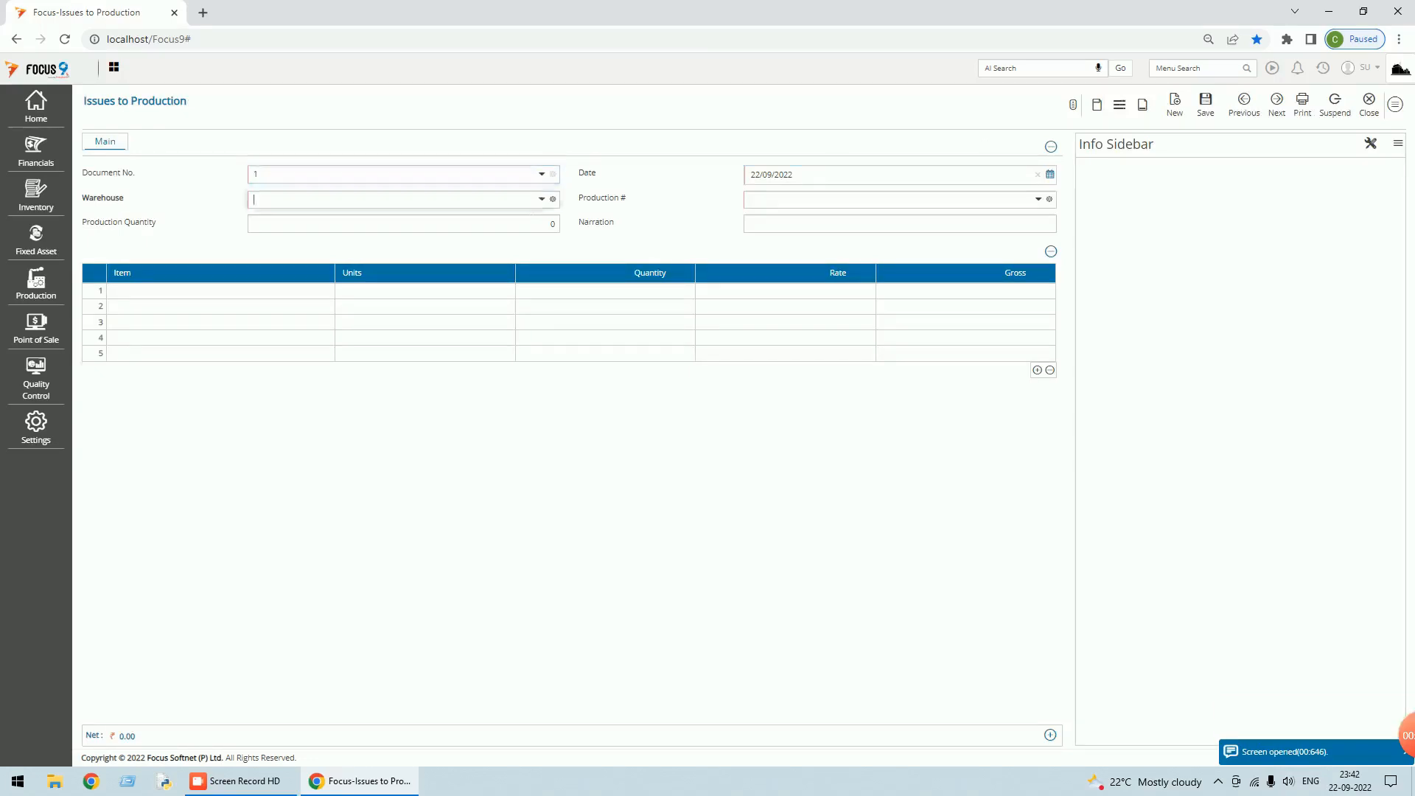
{"action": "left_click", "coordinate": [550, 199]}
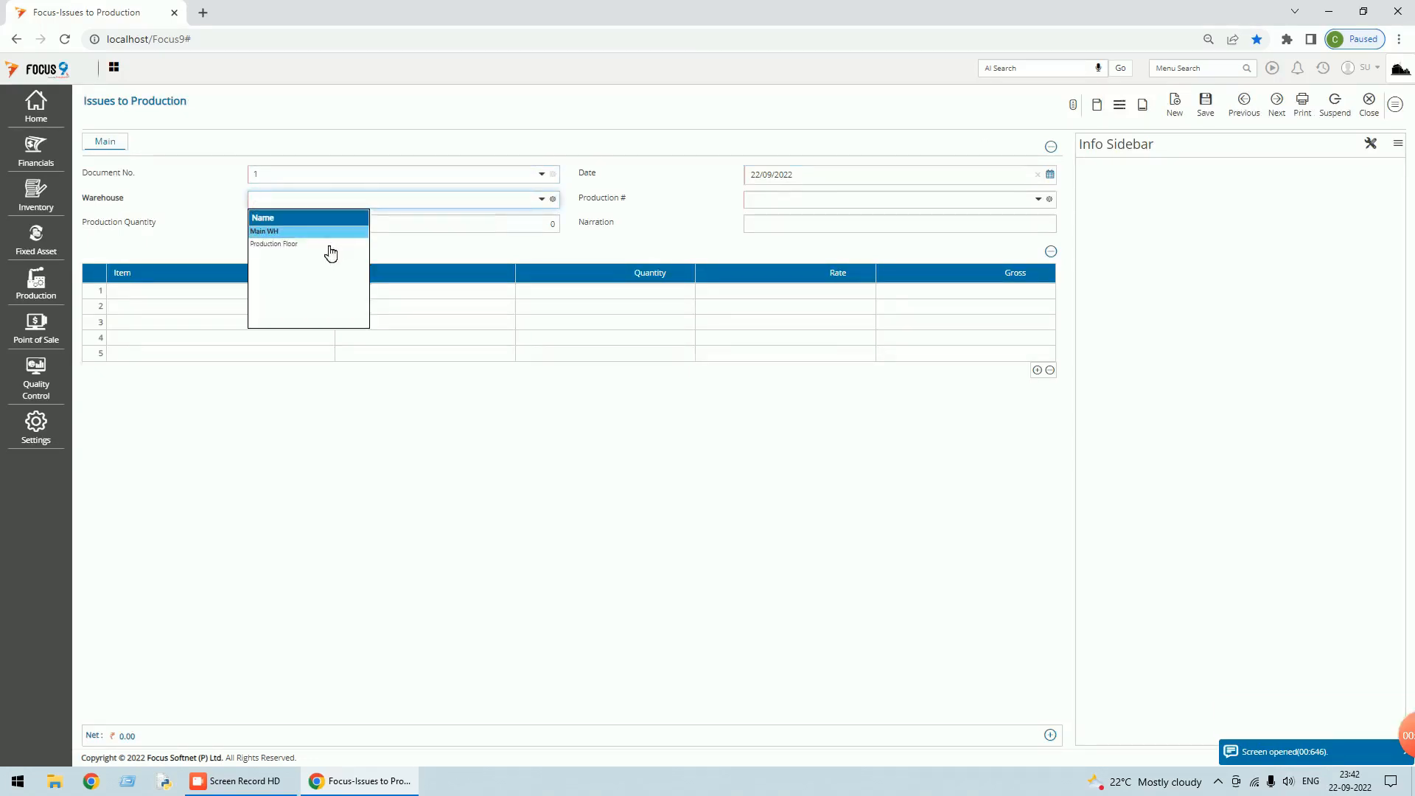
{"action": "left_click", "coordinate": [287, 245]}
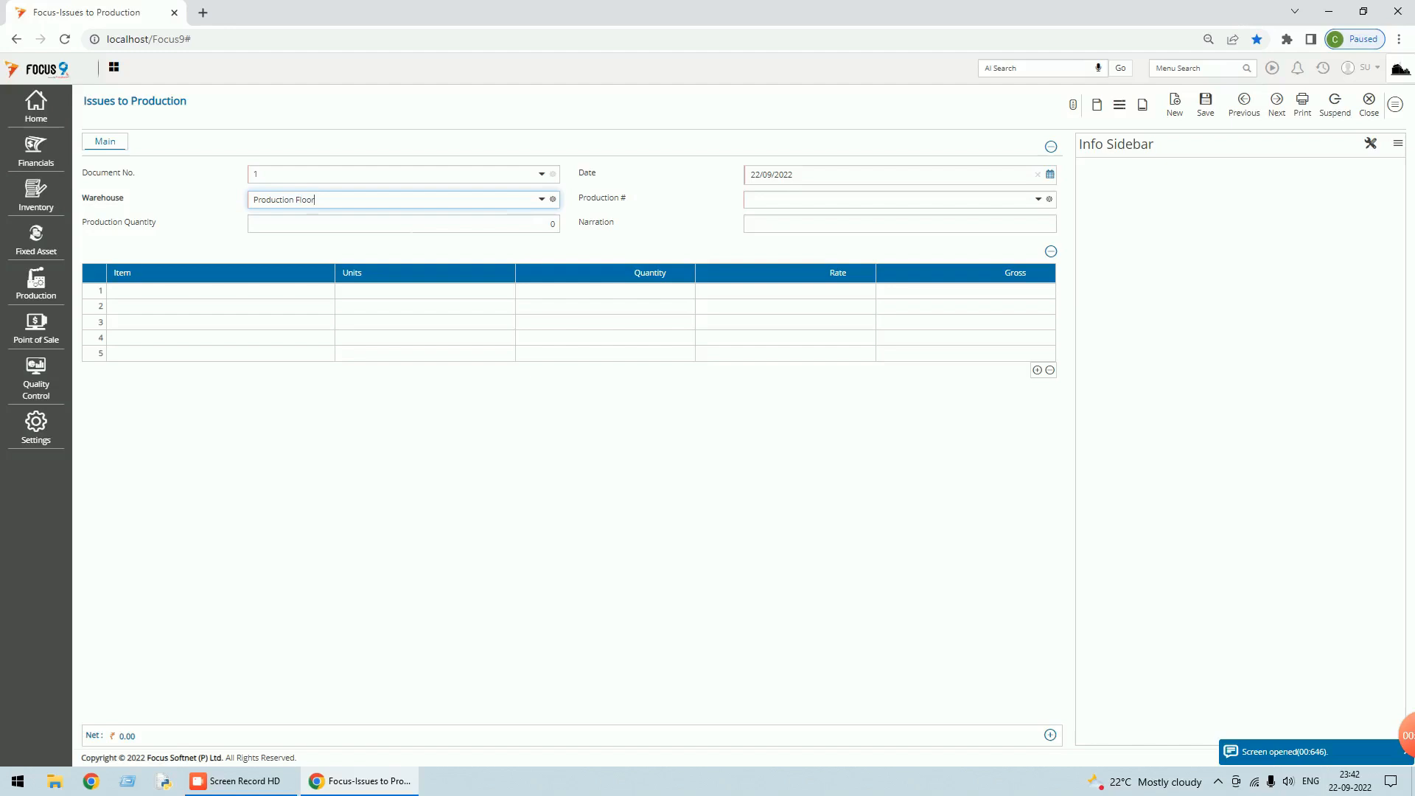
{"action": "key", "text": "Tab"}
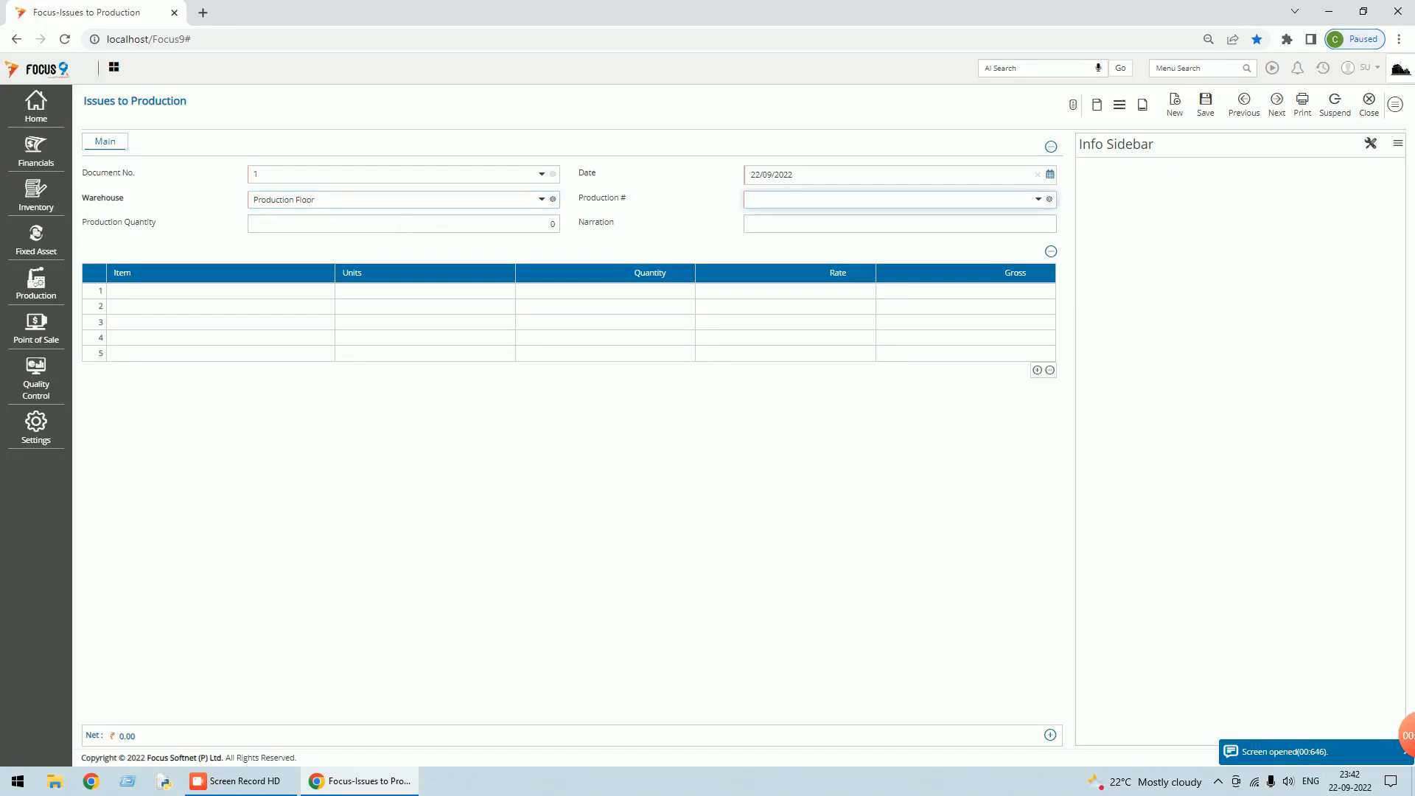
{"action": "left_click", "coordinate": [1046, 202]}
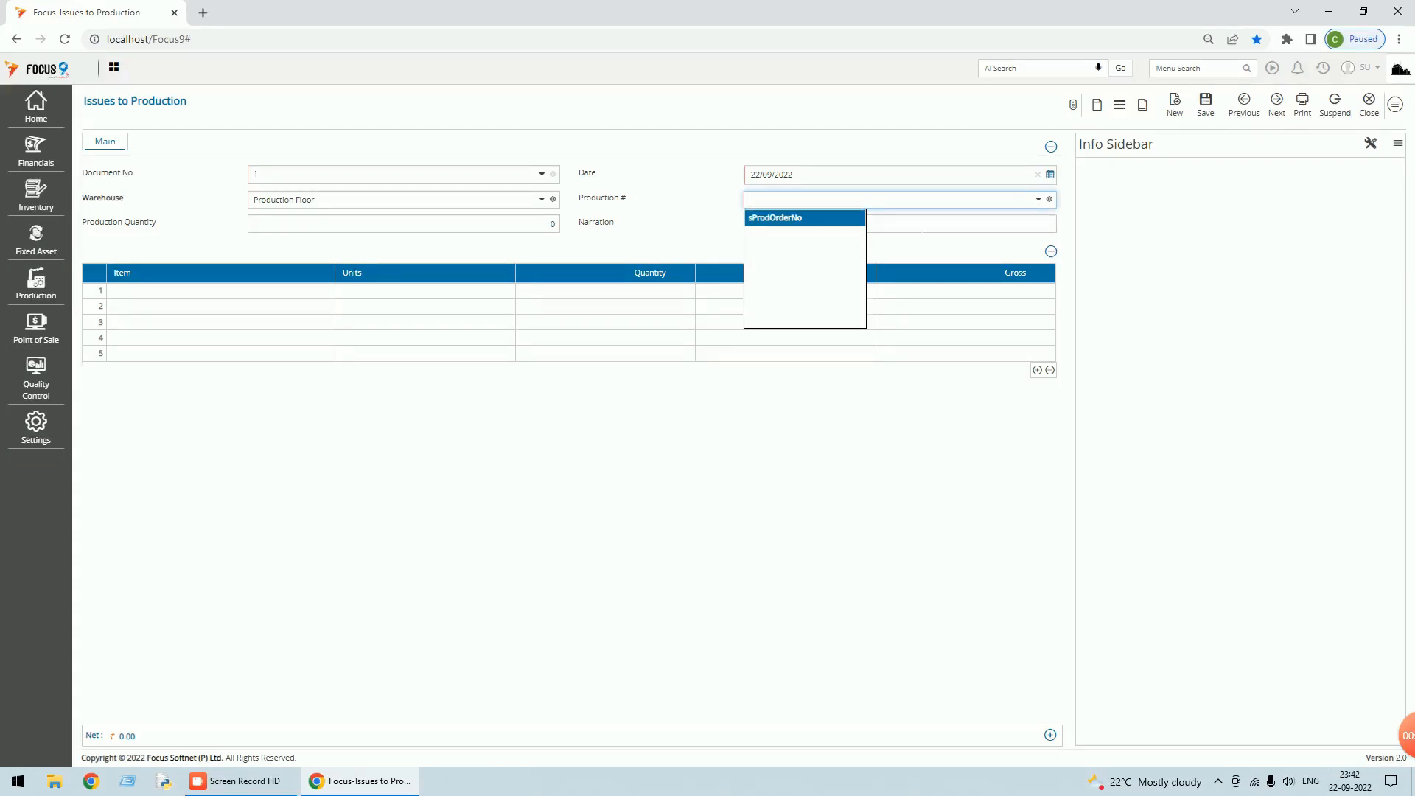
{"action": "left_click", "coordinate": [921, 225]}
{"action": "left_click", "coordinate": [921, 201]}
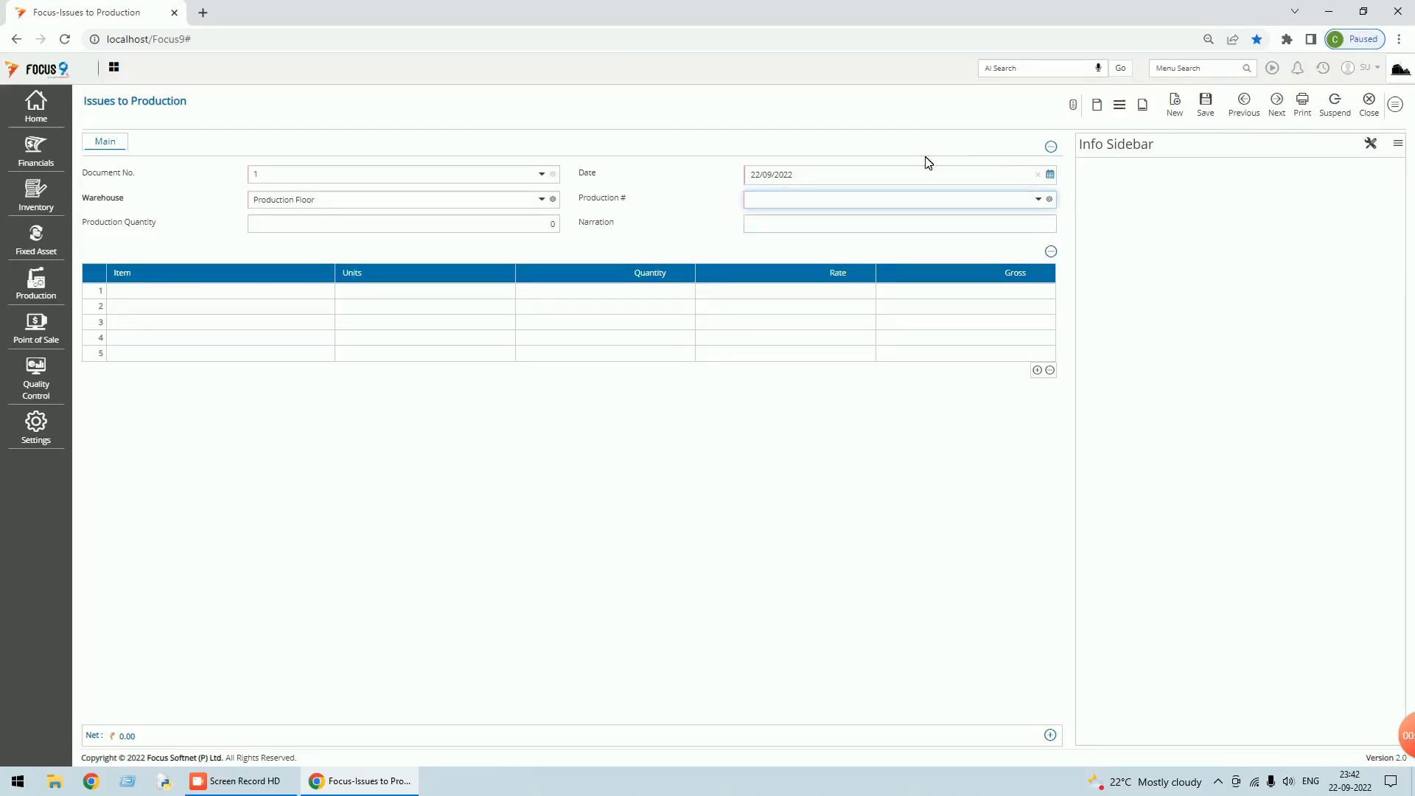
{"action": "left_click", "coordinate": [1052, 175]}
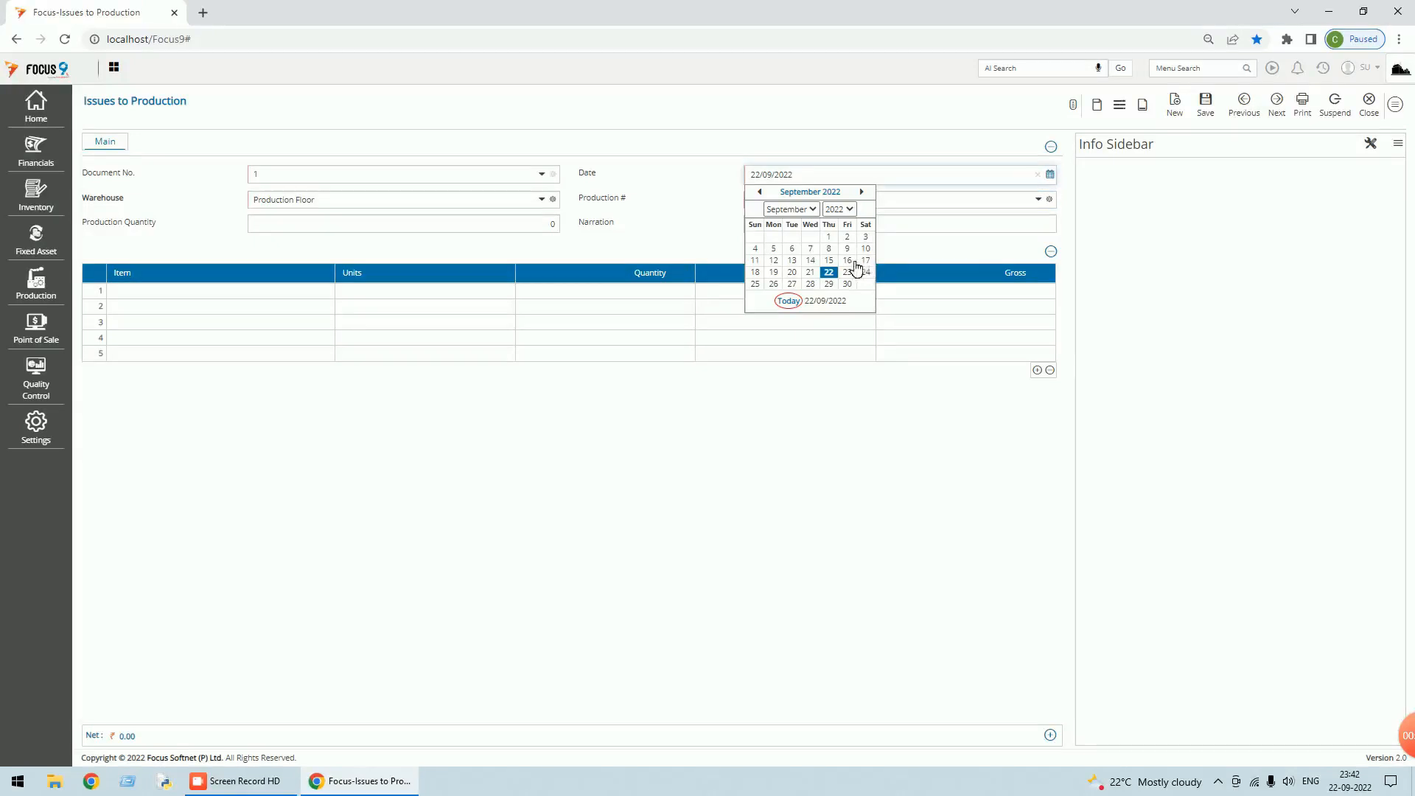
{"action": "left_click", "coordinate": [868, 271]}
{"action": "left_click", "coordinate": [884, 200]}
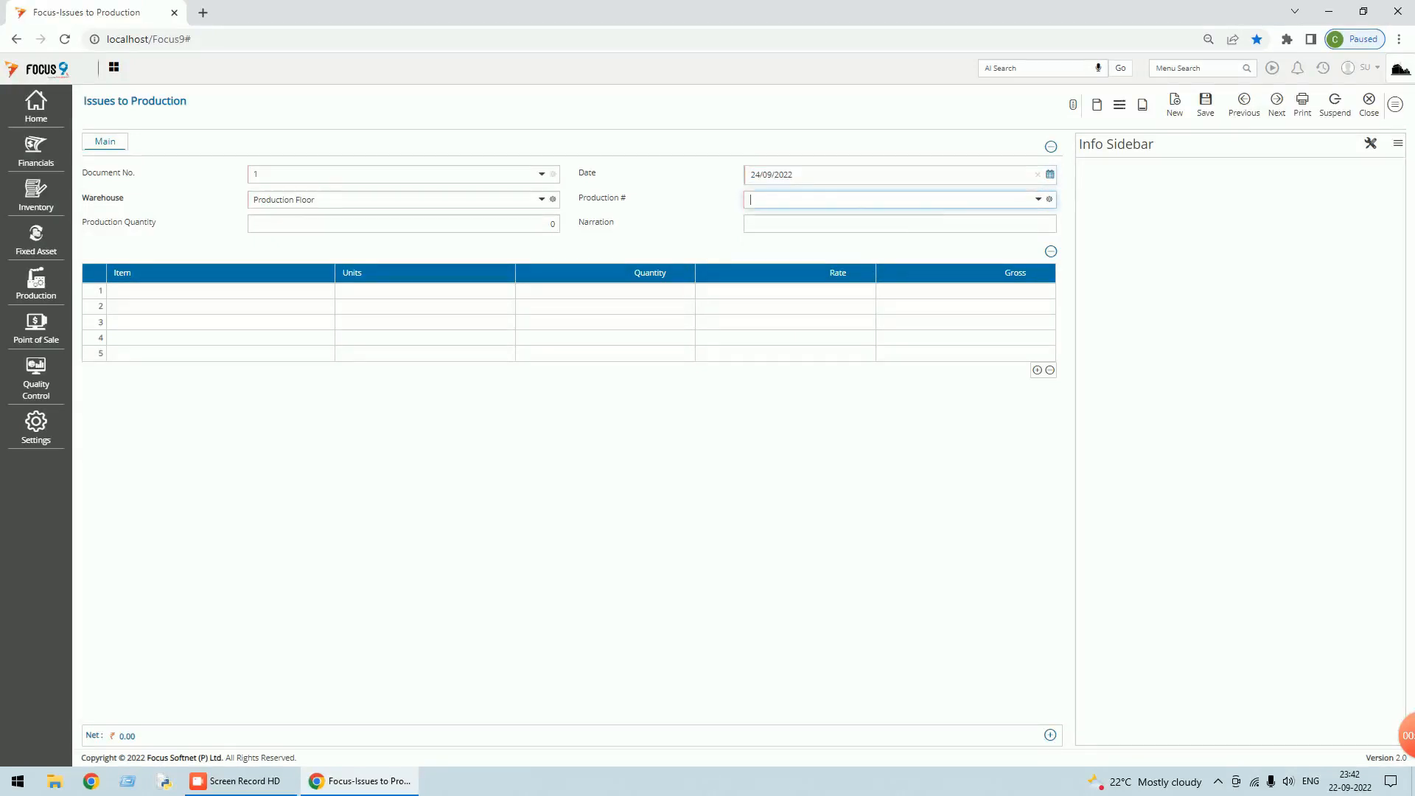
{"action": "left_click", "coordinate": [1040, 201]}
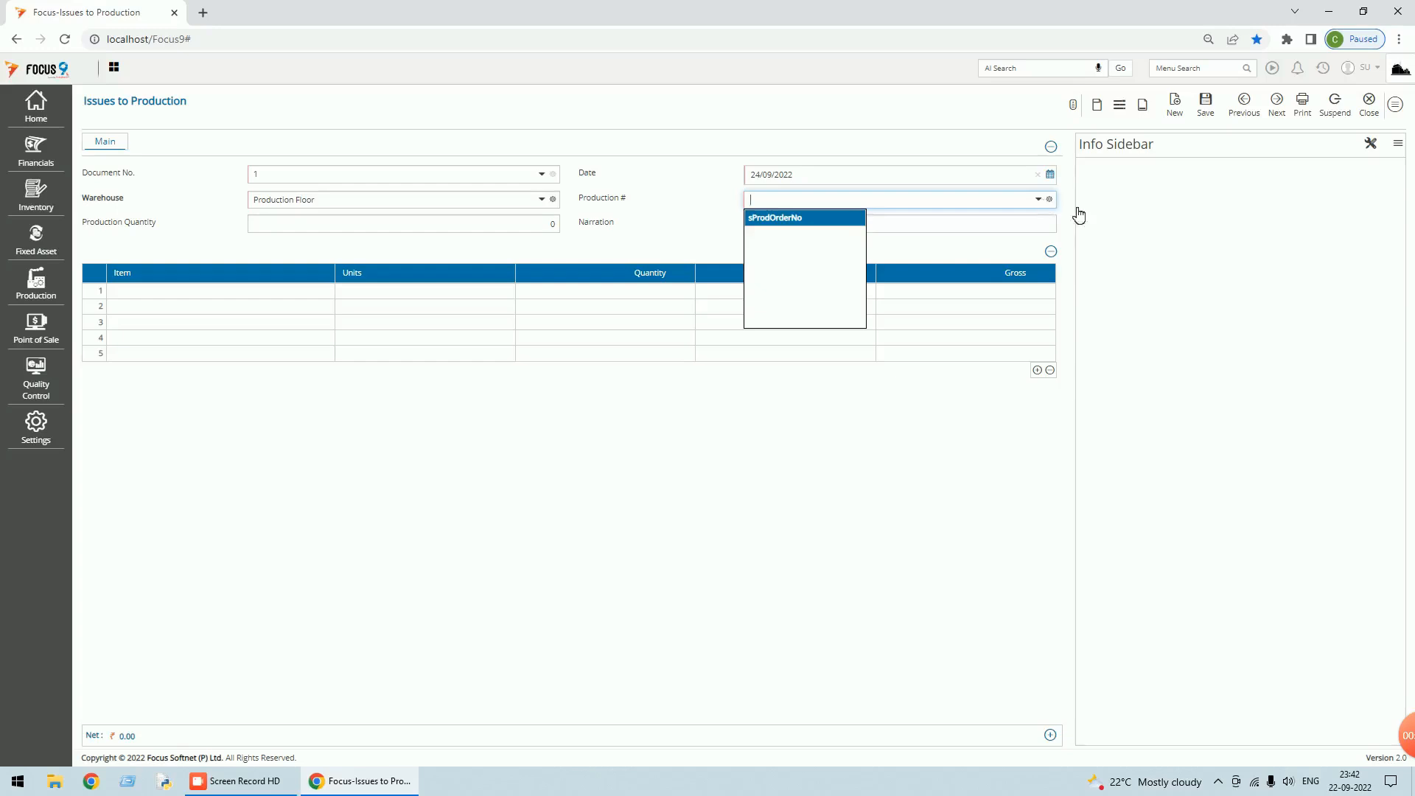
{"action": "left_click", "coordinate": [1370, 107]}
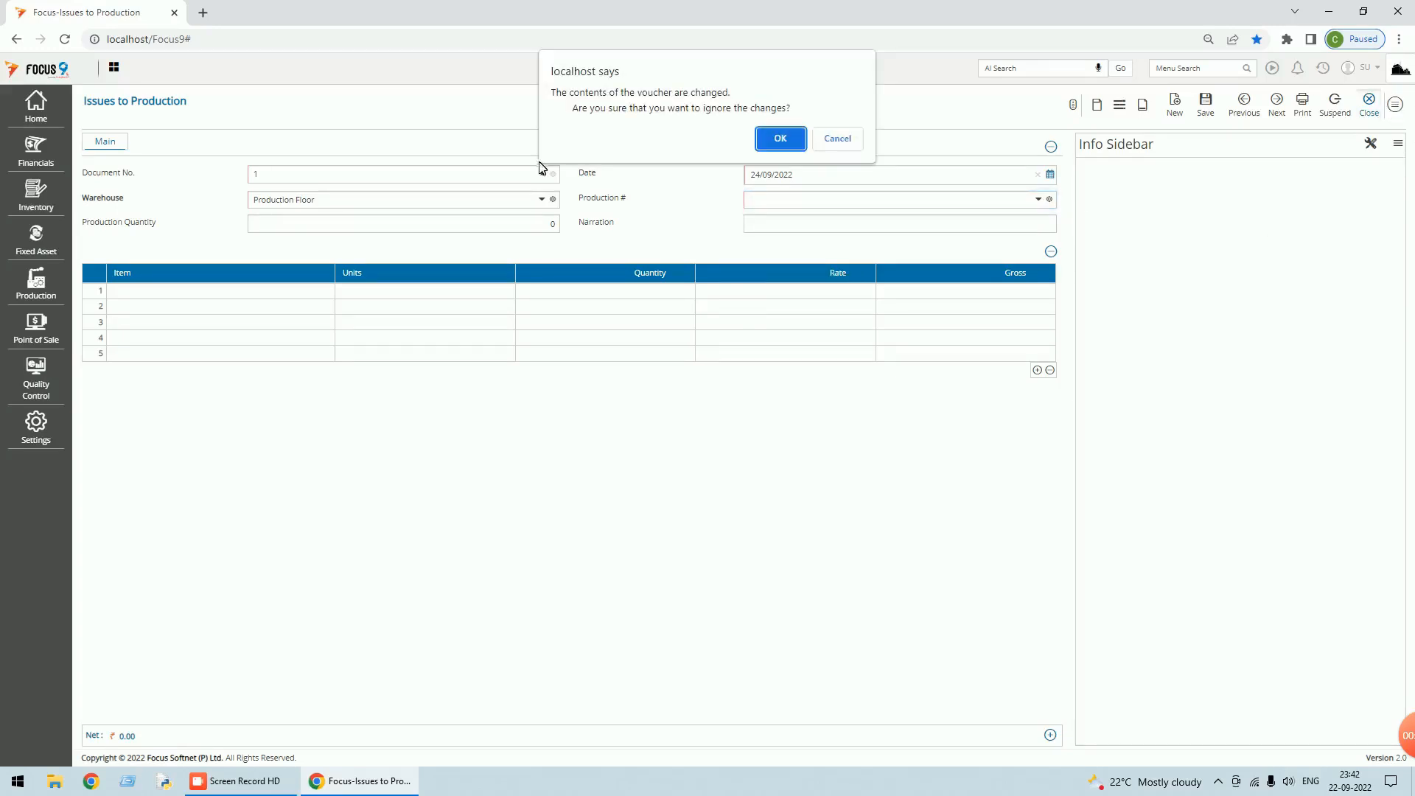
{"action": "left_click", "coordinate": [780, 140]}
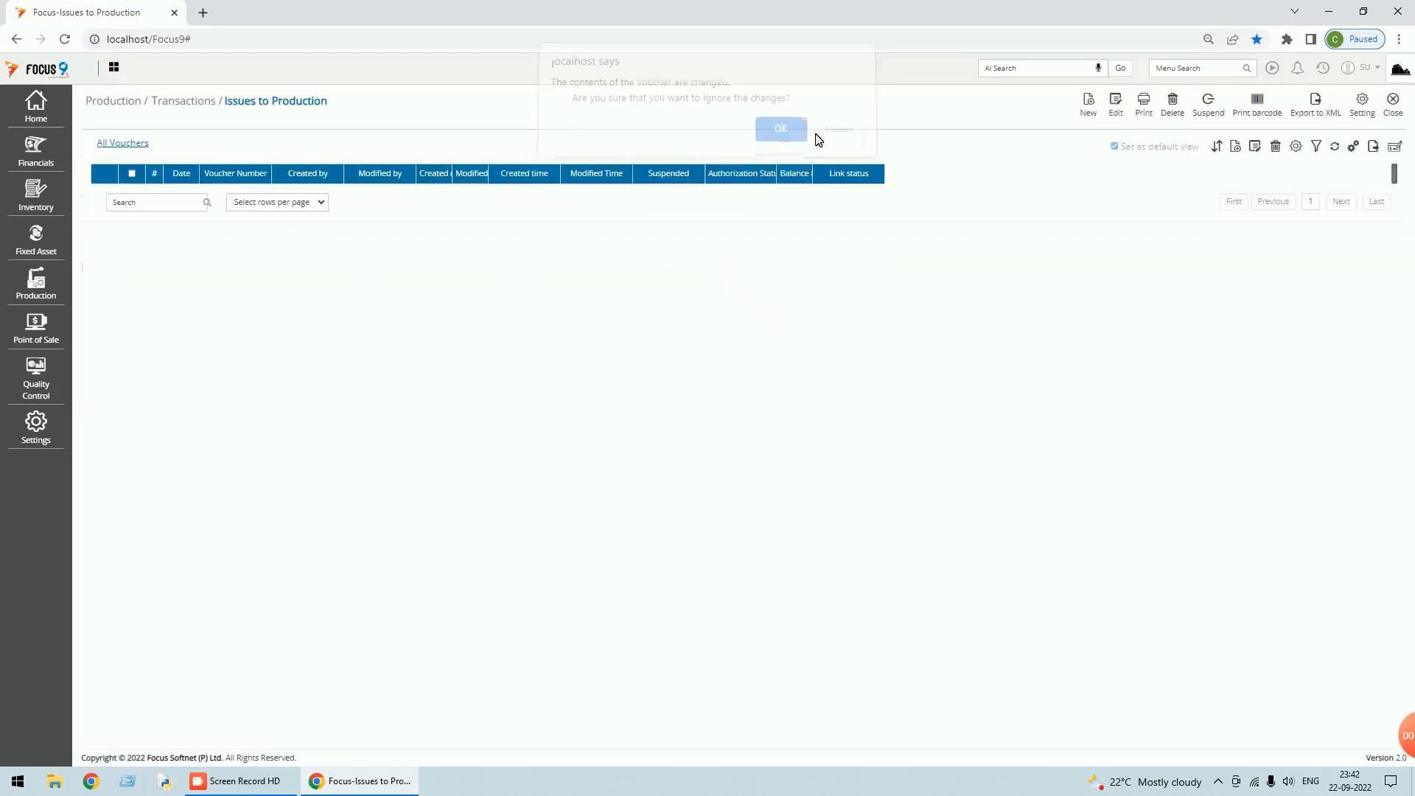
{"action": "left_click", "coordinate": [1384, 105]}
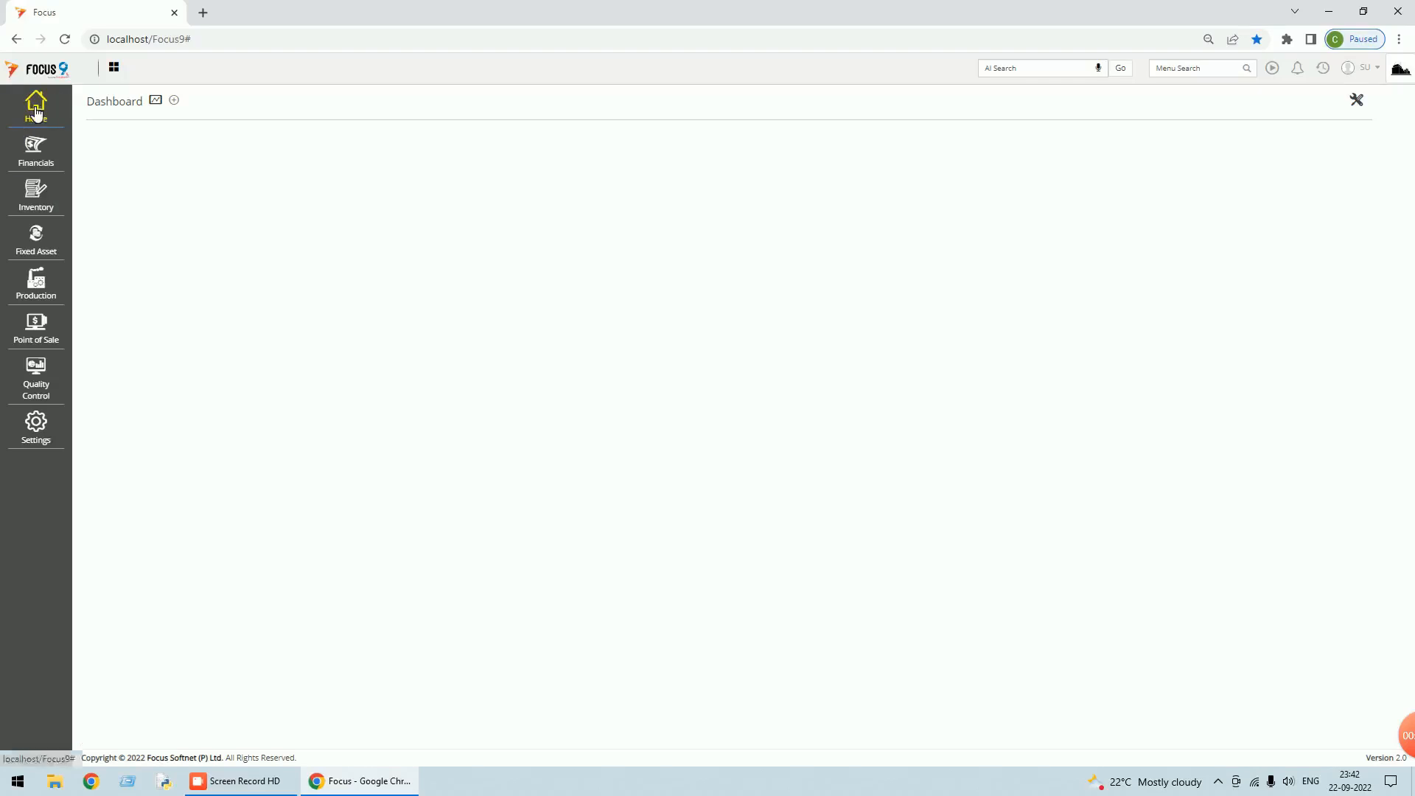
Change the warehouse of production order 1 to Production Floor, save the order, and close it.
{"action": "left_click", "coordinate": [44, 289]}
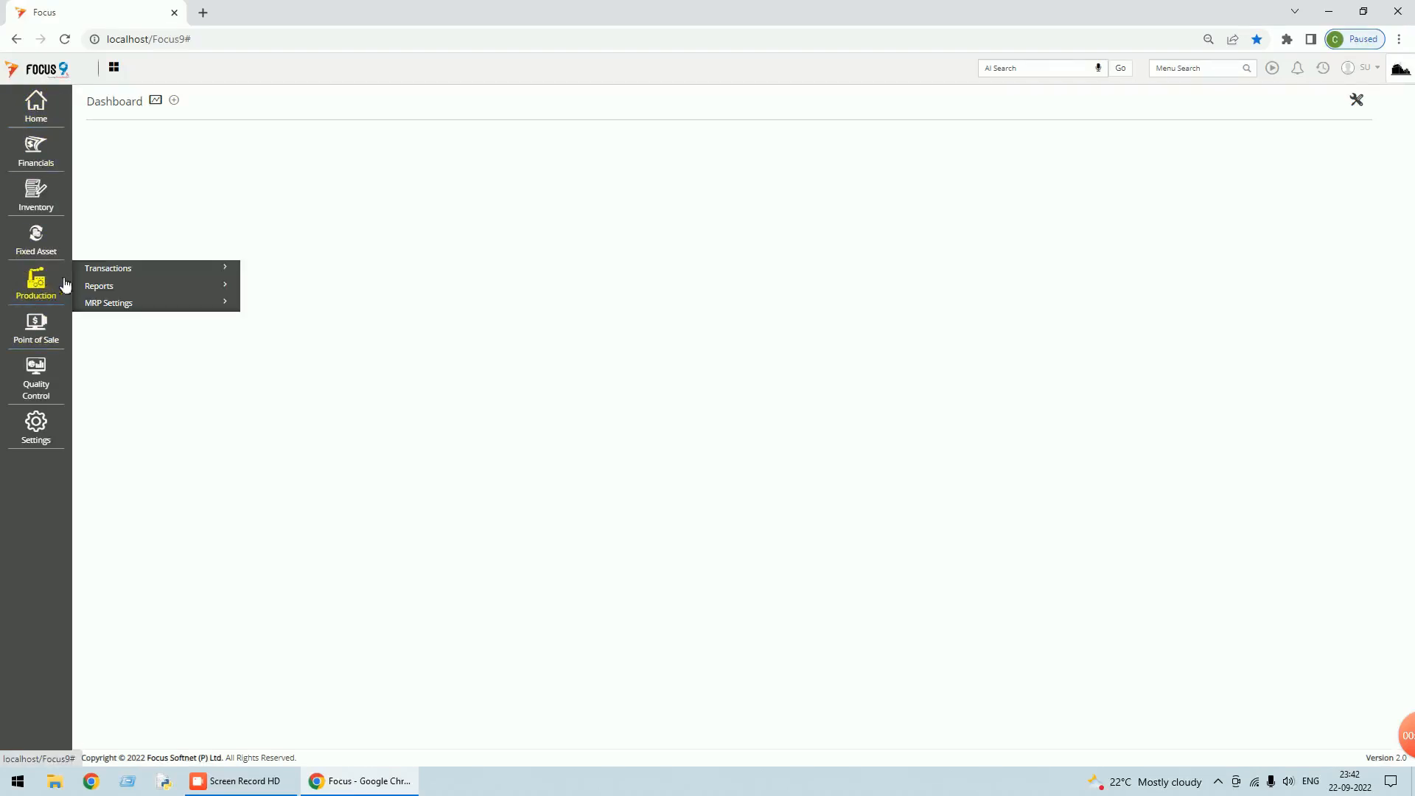
{"action": "left_click", "coordinate": [116, 280]}
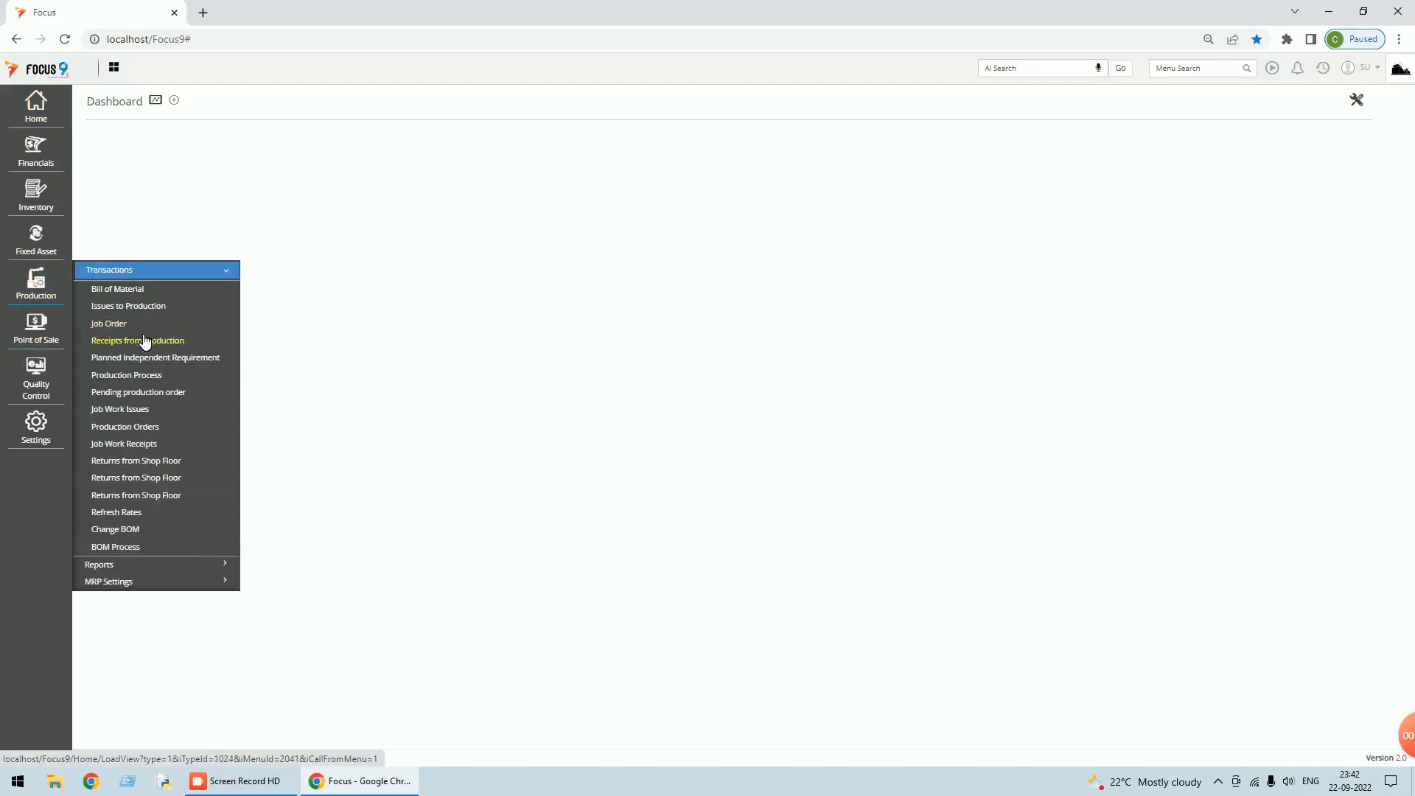
{"action": "left_click", "coordinate": [142, 432]}
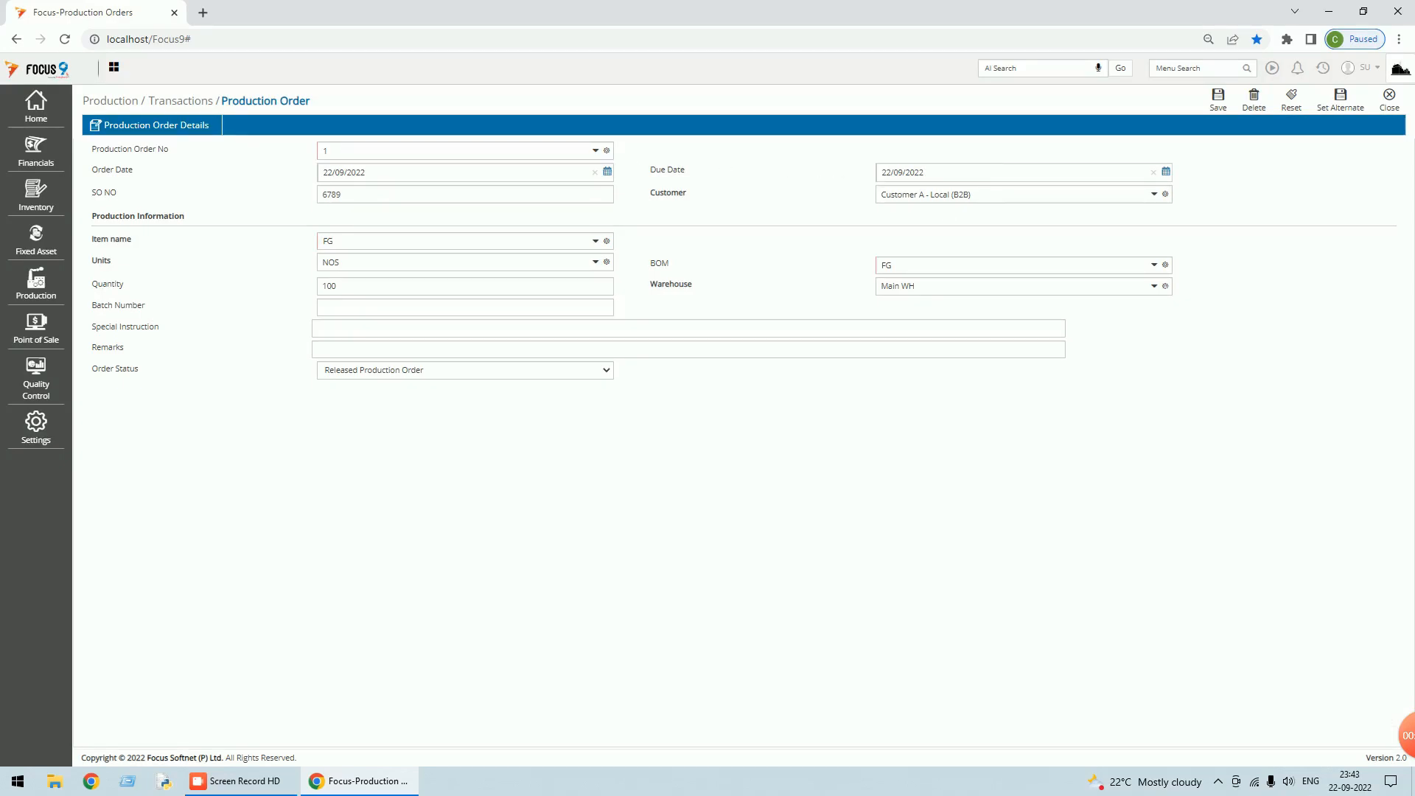
{"action": "left_click", "coordinate": [1154, 286]}
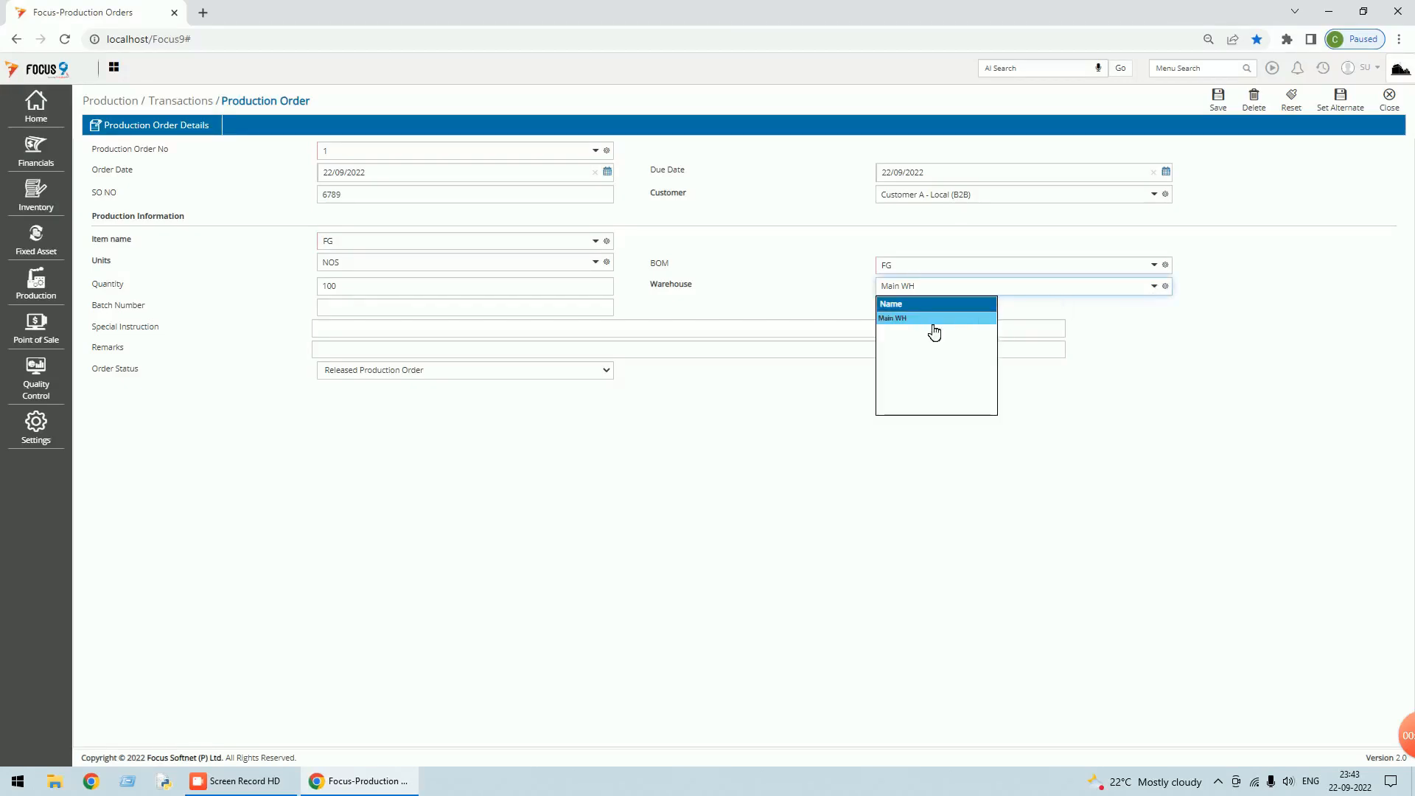
{"action": "key", "text": "BackSpace"}
{"action": "key", "text": "BackSpace"}
{"action": "key", "text": "BackSpace"}
{"action": "key", "text": "BackSpace"}
{"action": "key", "text": "BackSpace"}
{"action": "key", "text": "BackSpace"}
{"action": "key", "text": "BackSpace"}
{"action": "left_click", "coordinate": [925, 331]}
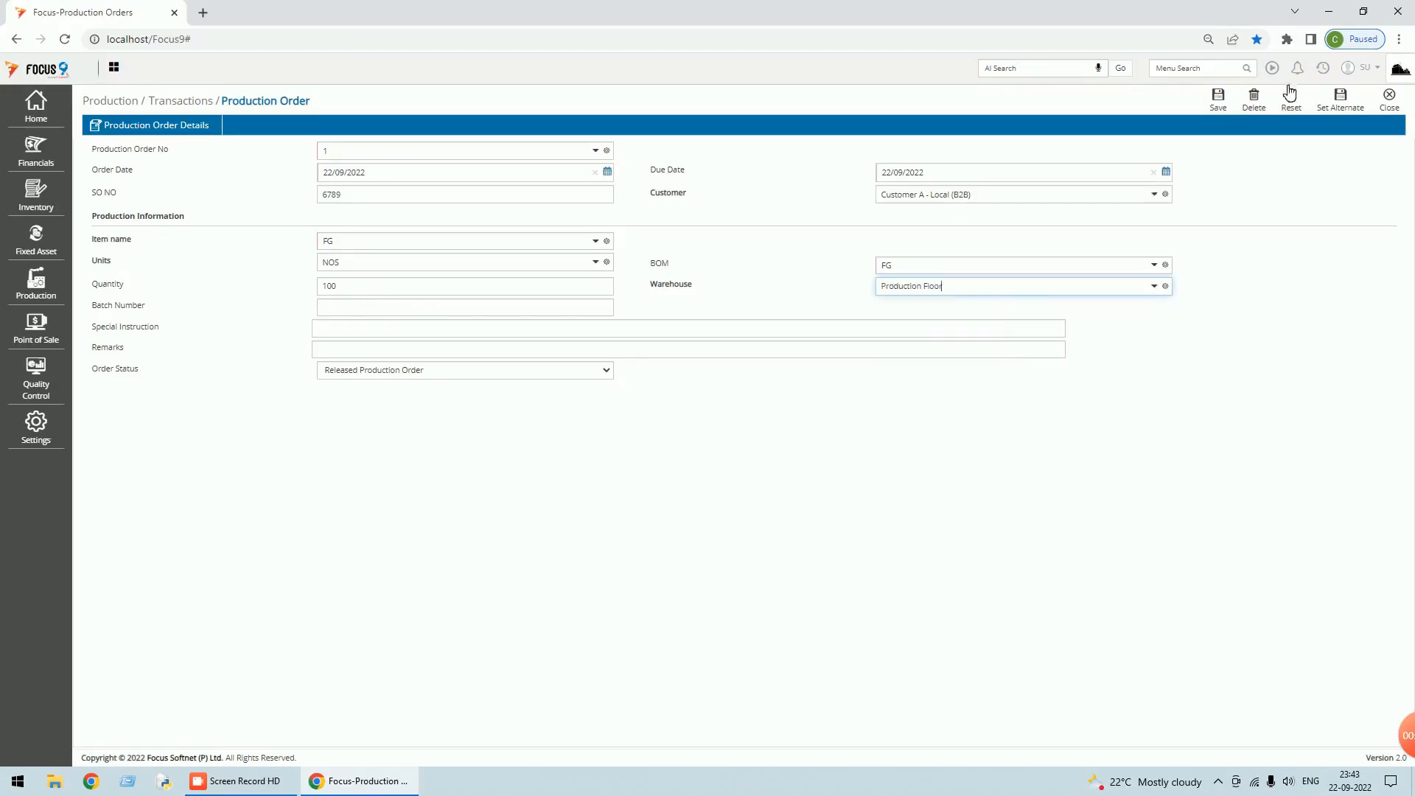
{"action": "left_click", "coordinate": [1218, 97]}
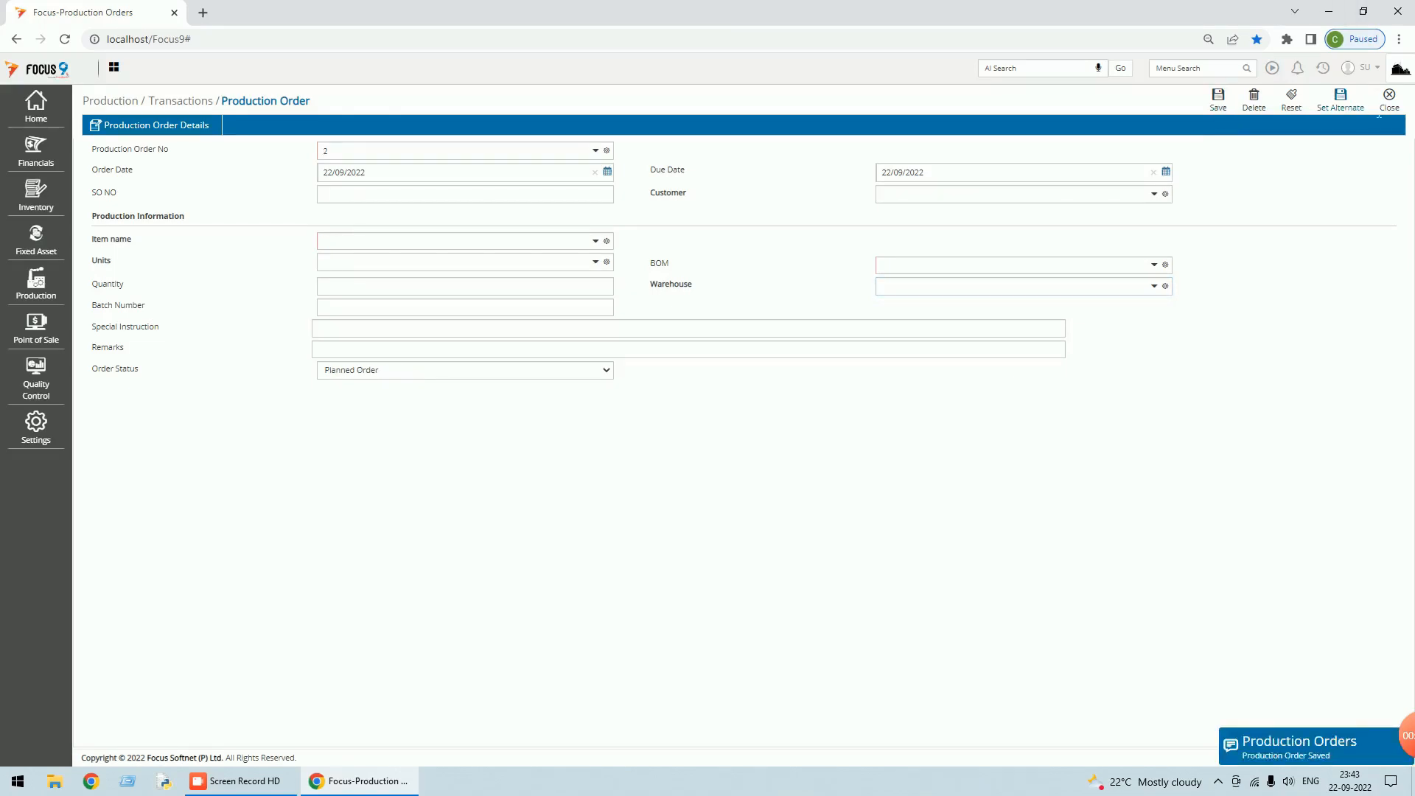
{"action": "left_click", "coordinate": [1396, 103]}
{"action": "left_click", "coordinate": [1398, 105]}
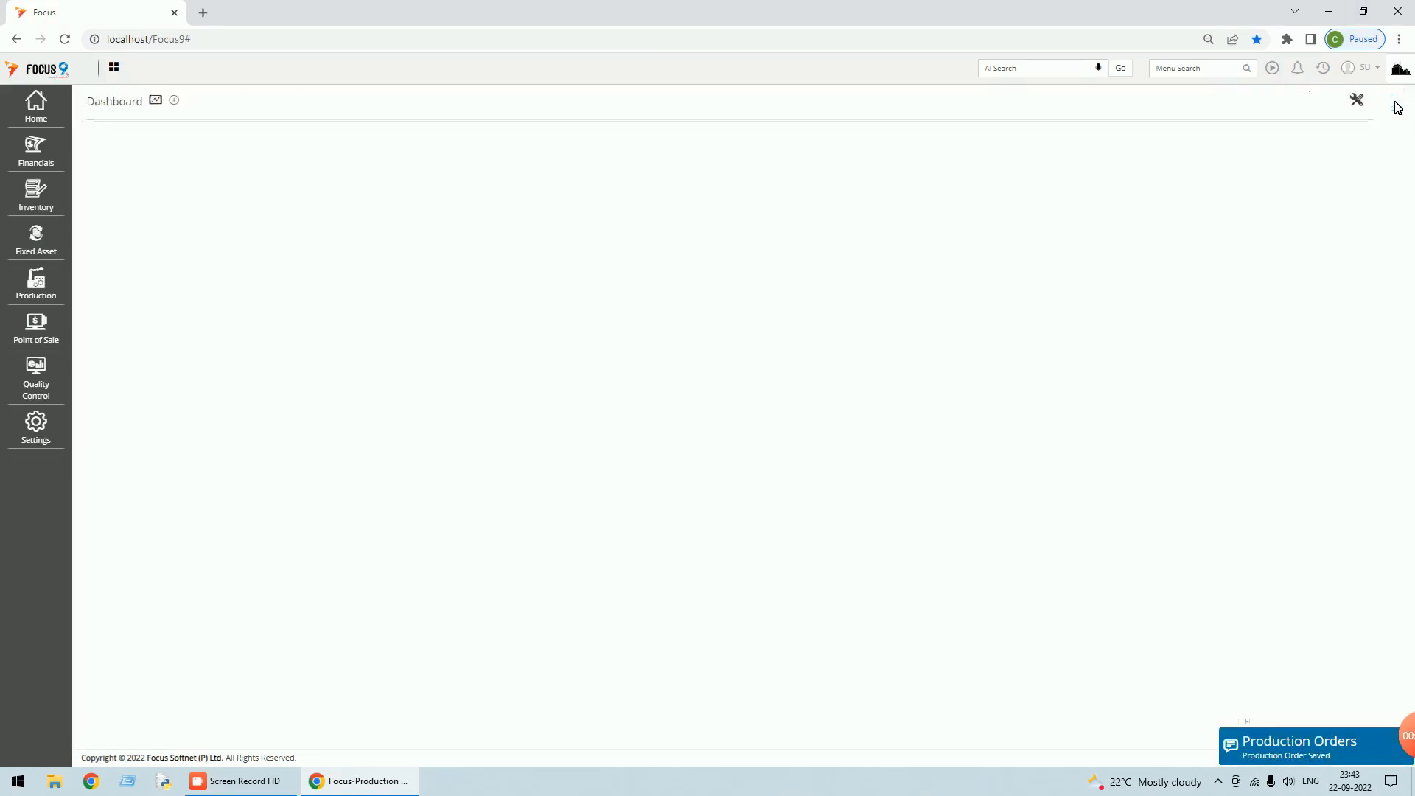
Create a new Issues to Production voucher with Production Floor as the warehouse and production order 1 selected.
{"action": "left_click", "coordinate": [1323, 68]}
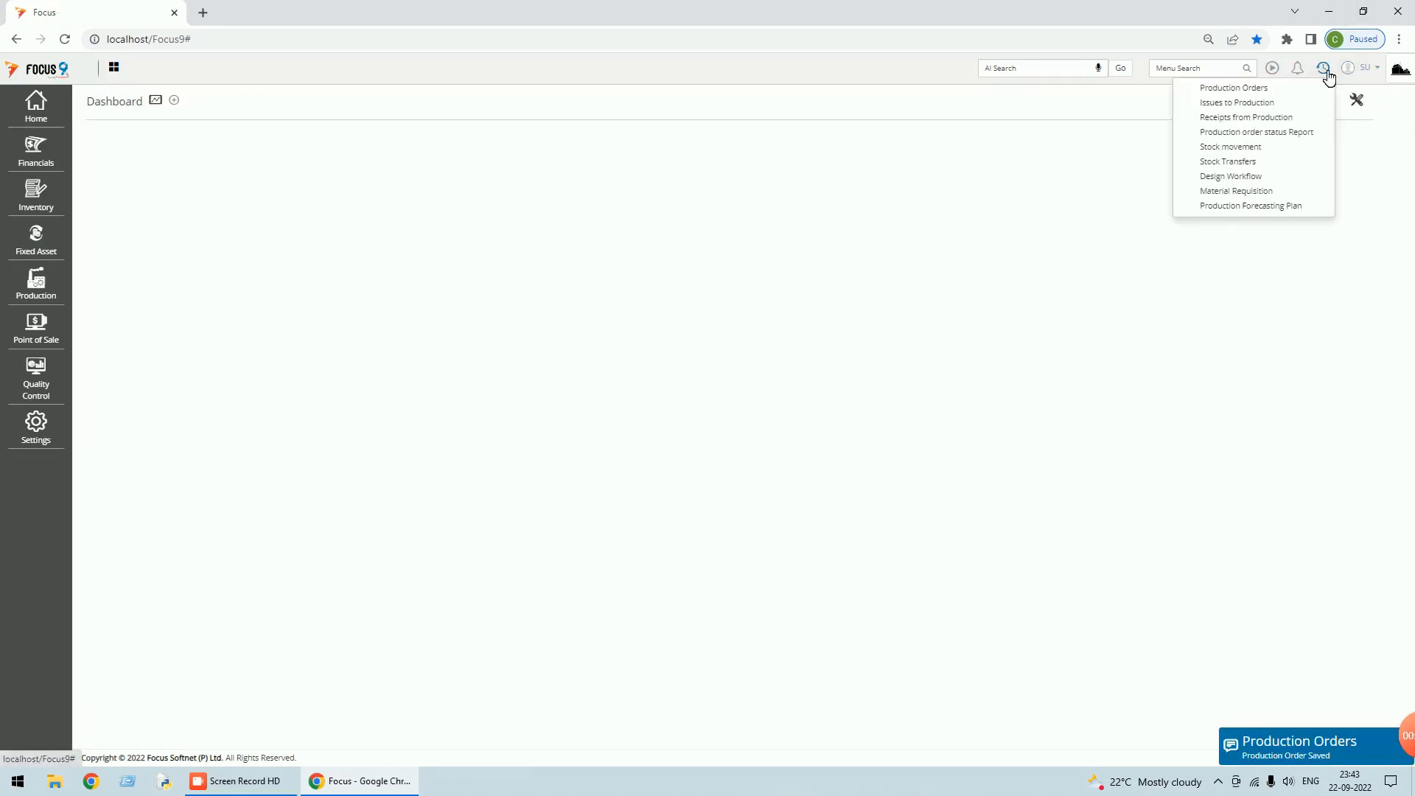
{"action": "left_click", "coordinate": [1254, 103]}
{"action": "left_click", "coordinate": [1089, 107]}
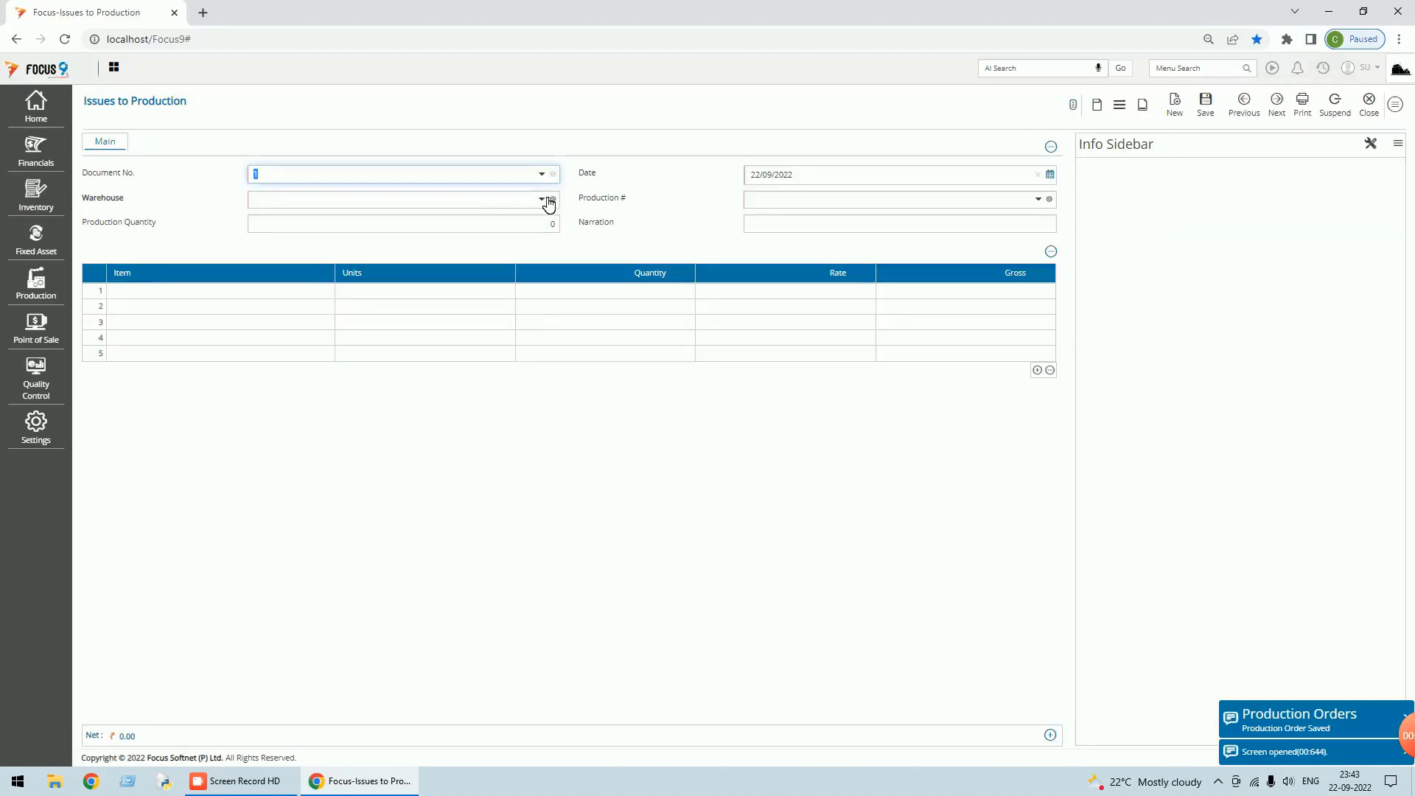
{"action": "left_click", "coordinate": [549, 204]}
{"action": "left_click", "coordinate": [279, 250]}
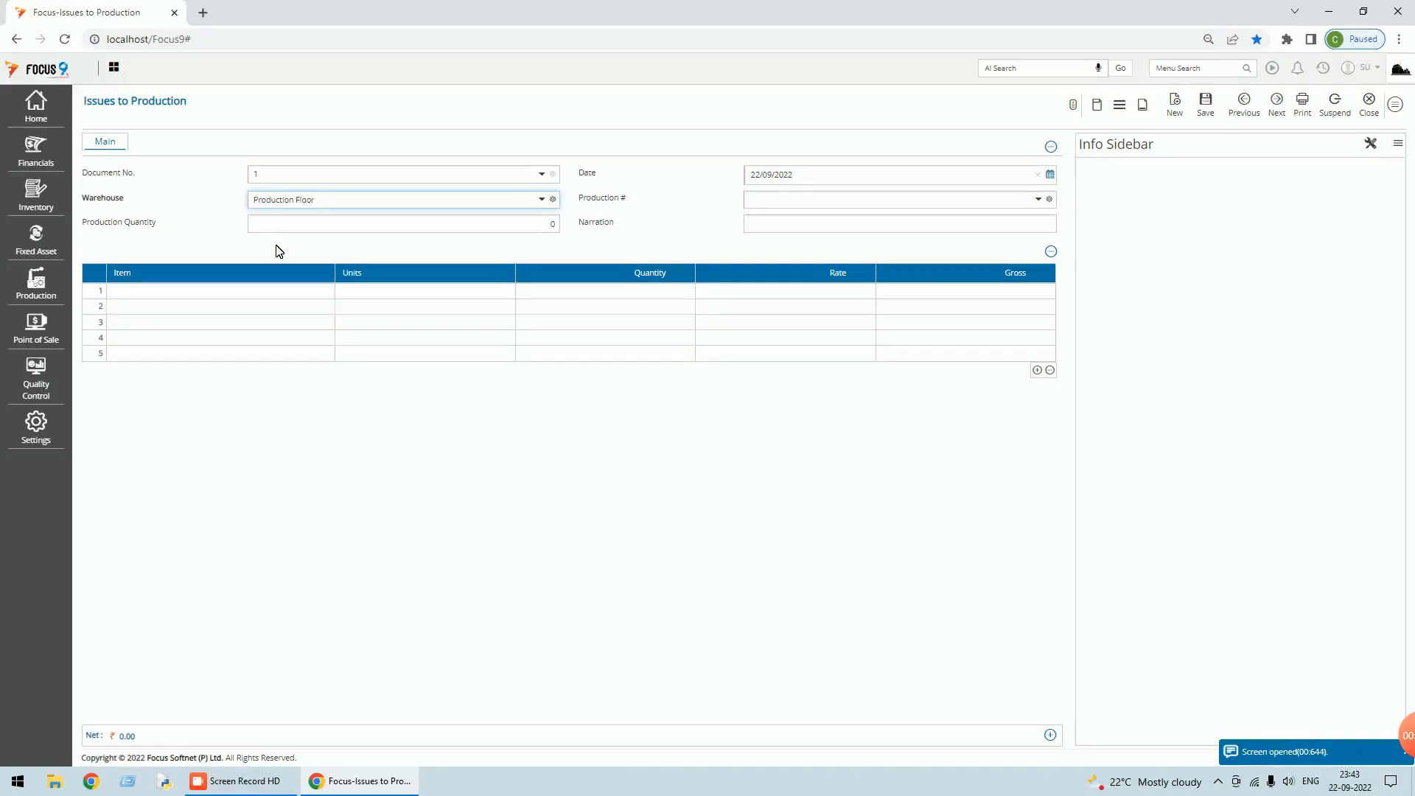
{"action": "left_click", "coordinate": [752, 199]}
{"action": "left_click", "coordinate": [1038, 200]}
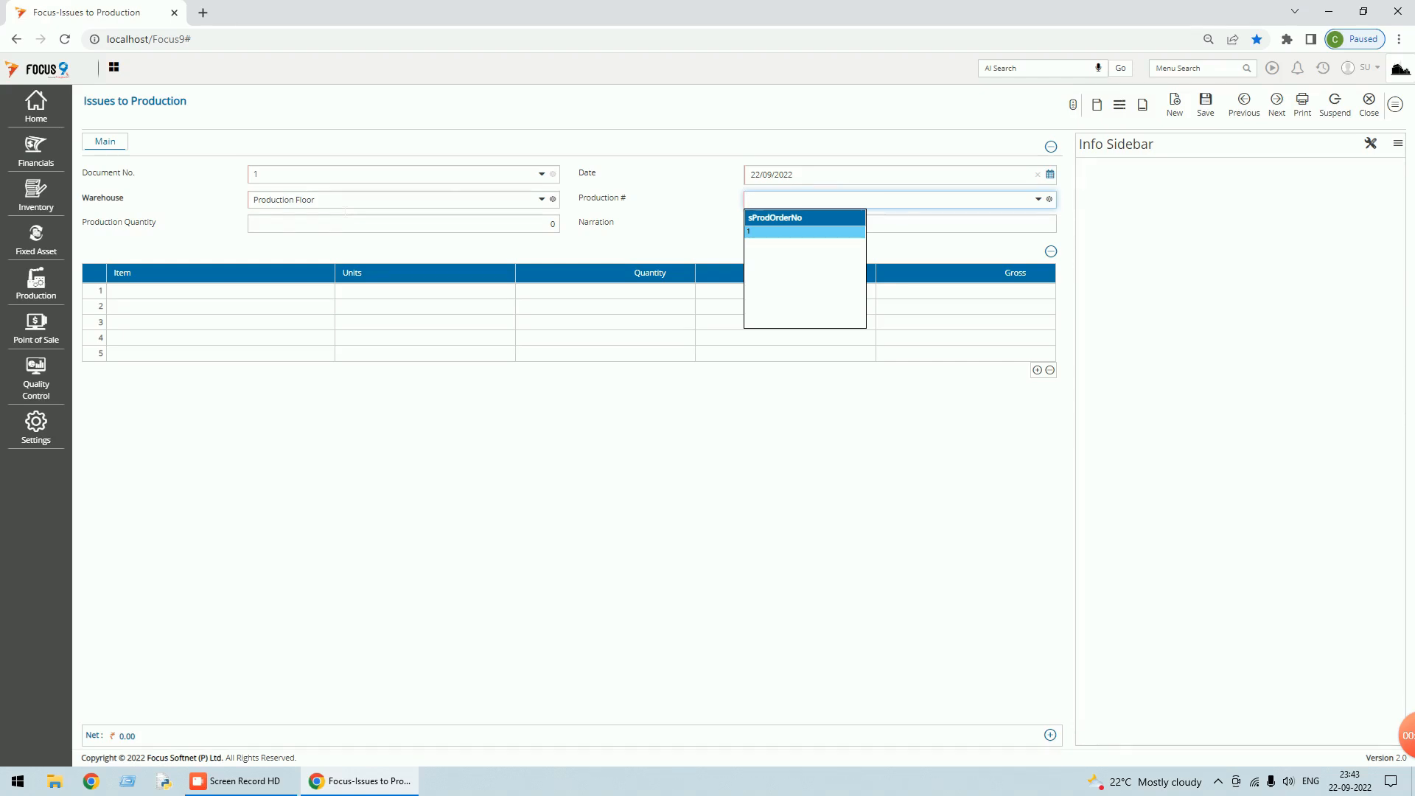
{"action": "left_click", "coordinate": [759, 233]}
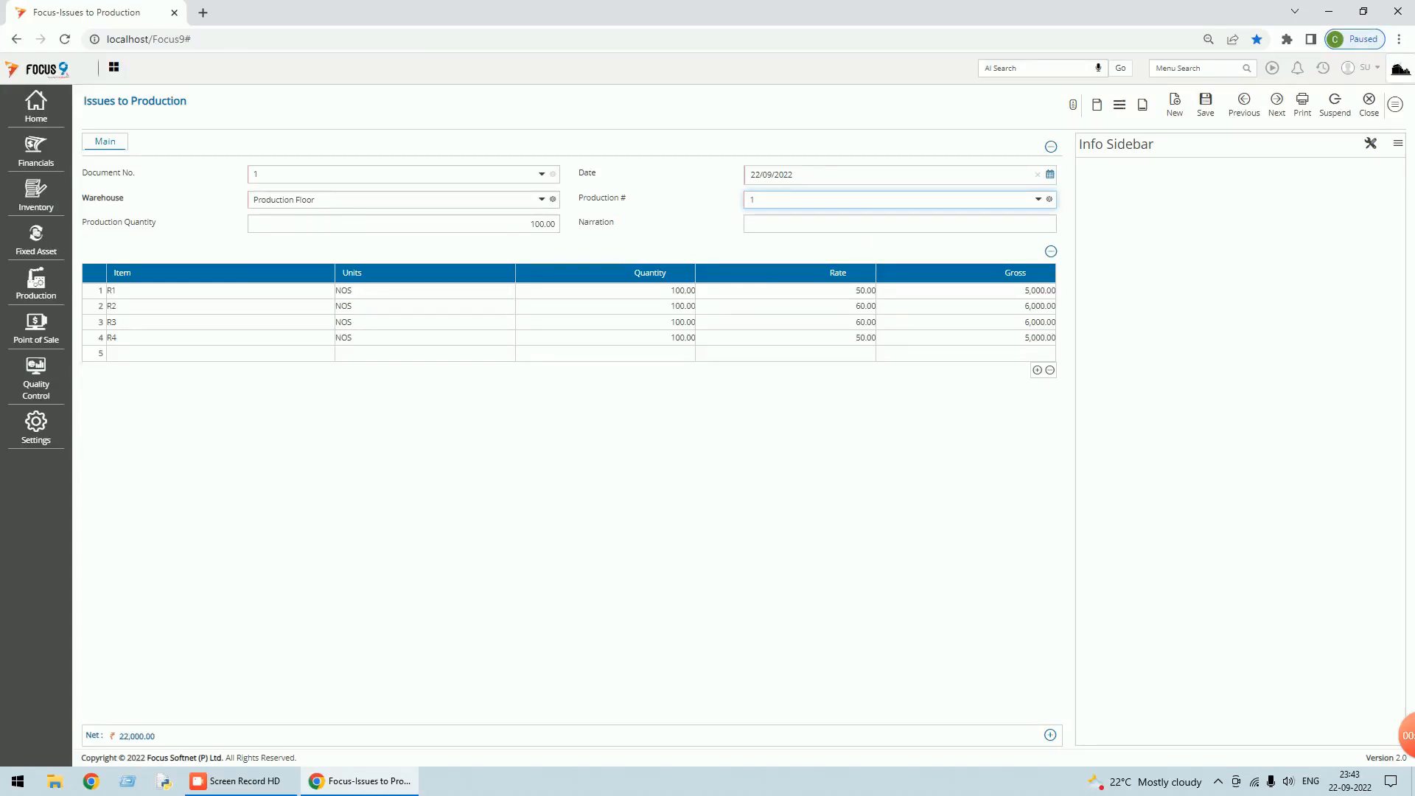
Try a production quantity of 50 on the issue voucher, and set it back to 100.
{"action": "left_click", "coordinate": [519, 224]}
{"action": "type", "text": "5"}
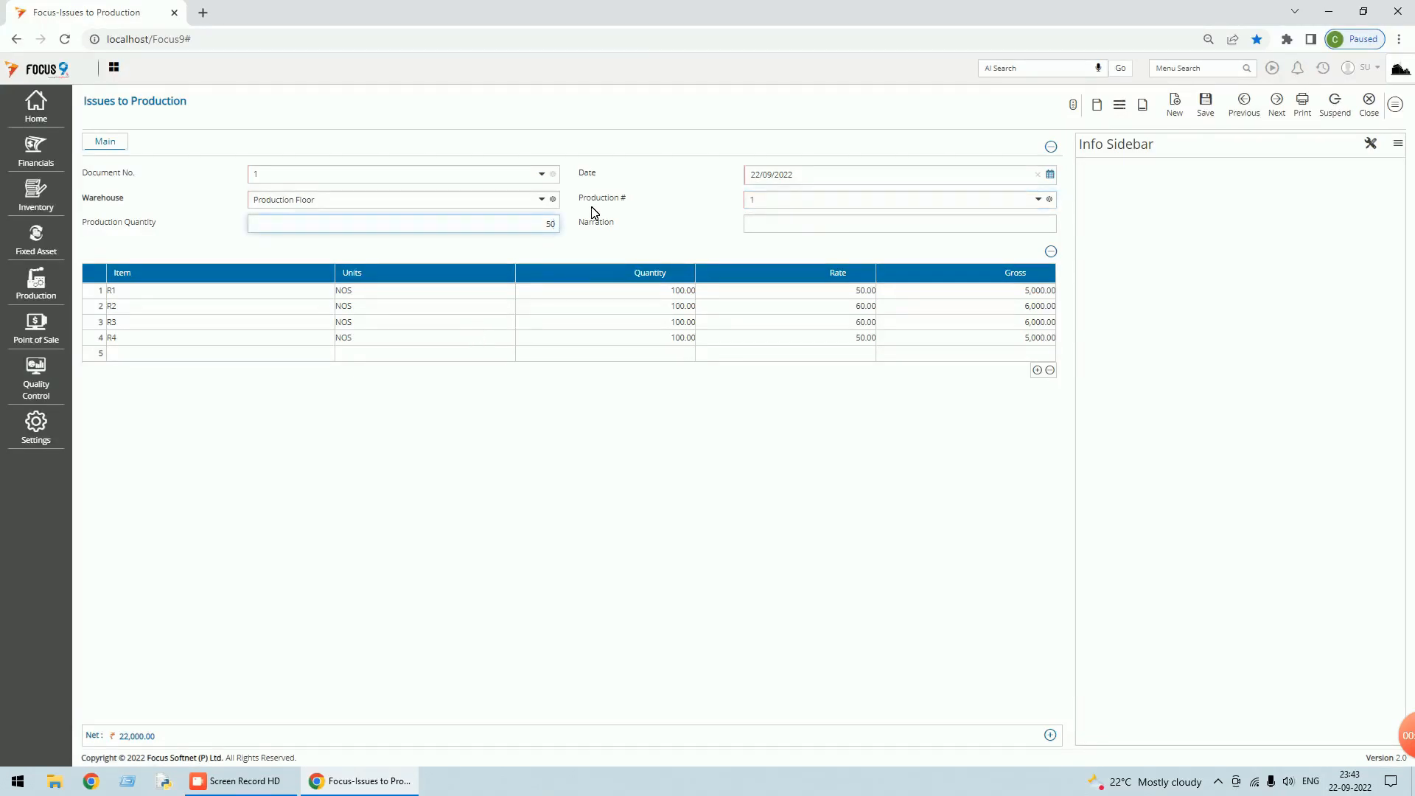
{"action": "type", "text": "0"}
{"action": "key", "text": "Tab"}
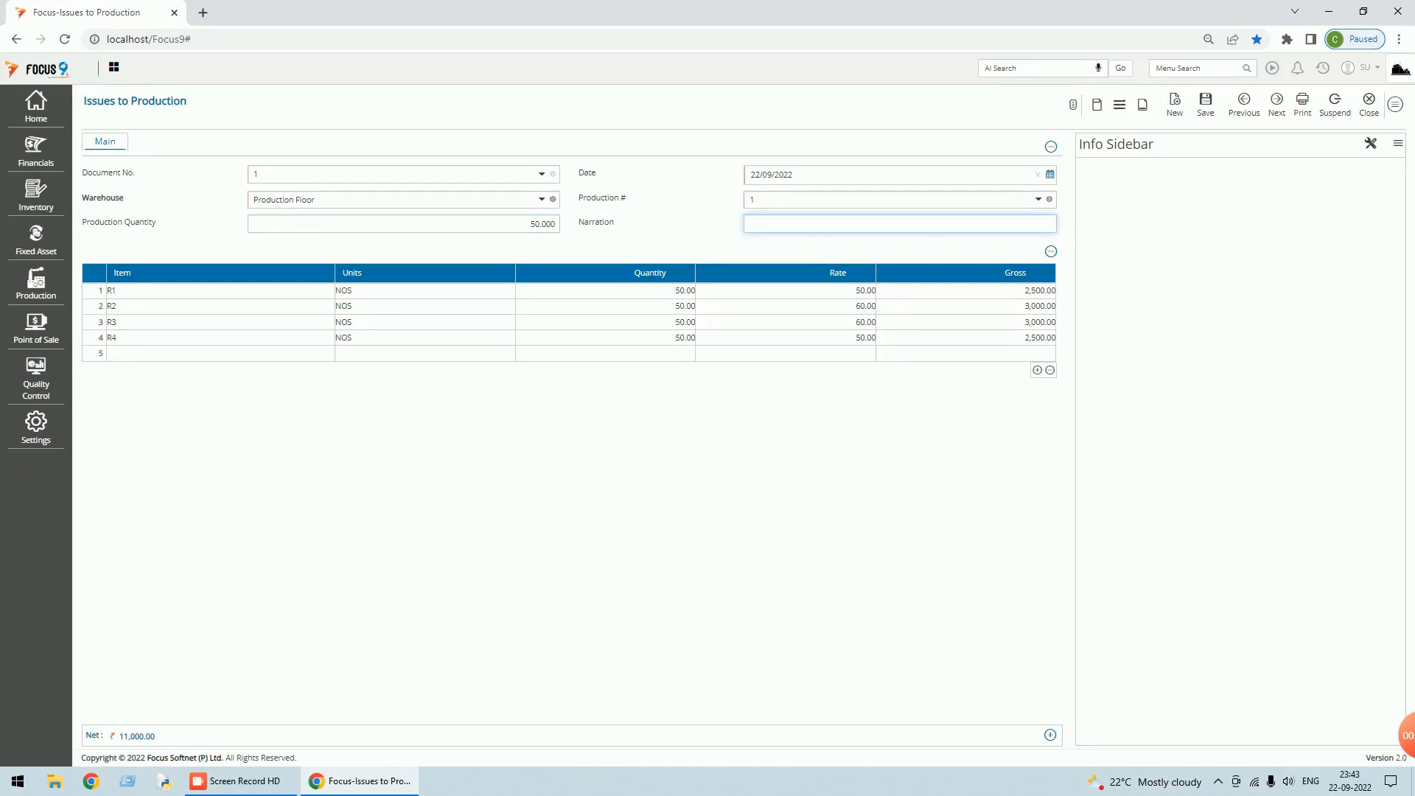
{"action": "key", "text": "shift+Tab"}
{"action": "type", "text": "1"}
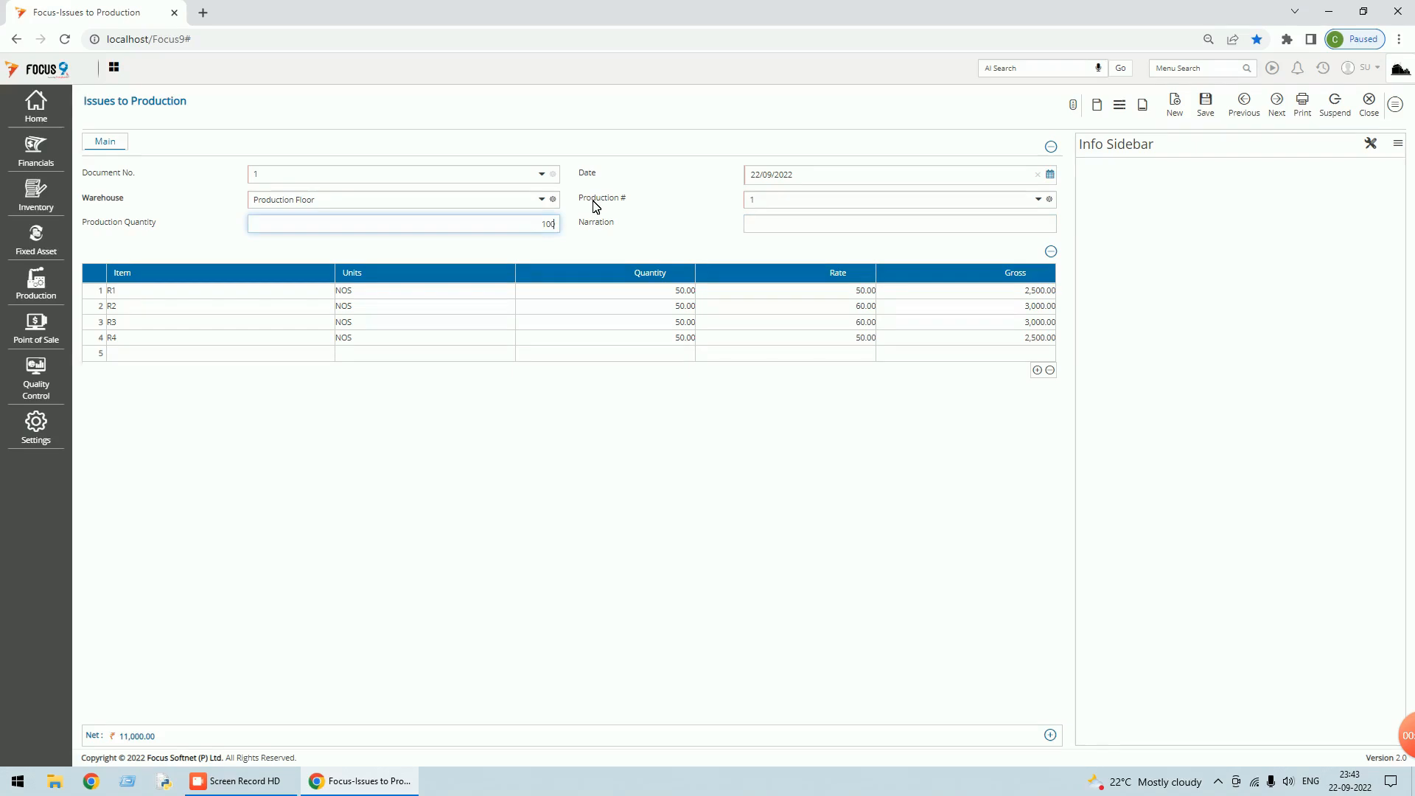
{"action": "type", "text": "00"}
{"action": "key", "text": "Tab"}
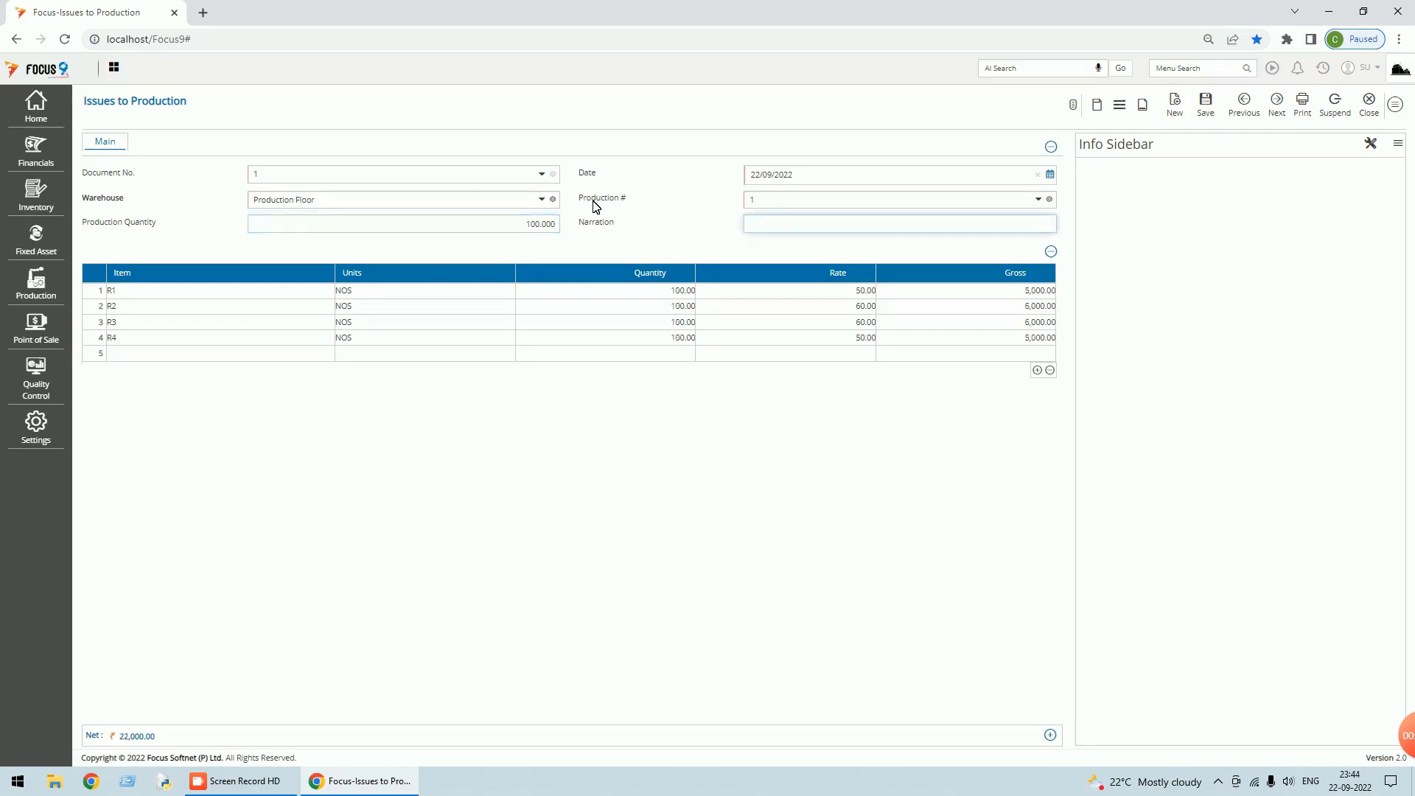
Save the Issues to Production voucher and close the voucher screens.
{"action": "left_click", "coordinate": [1206, 107]}
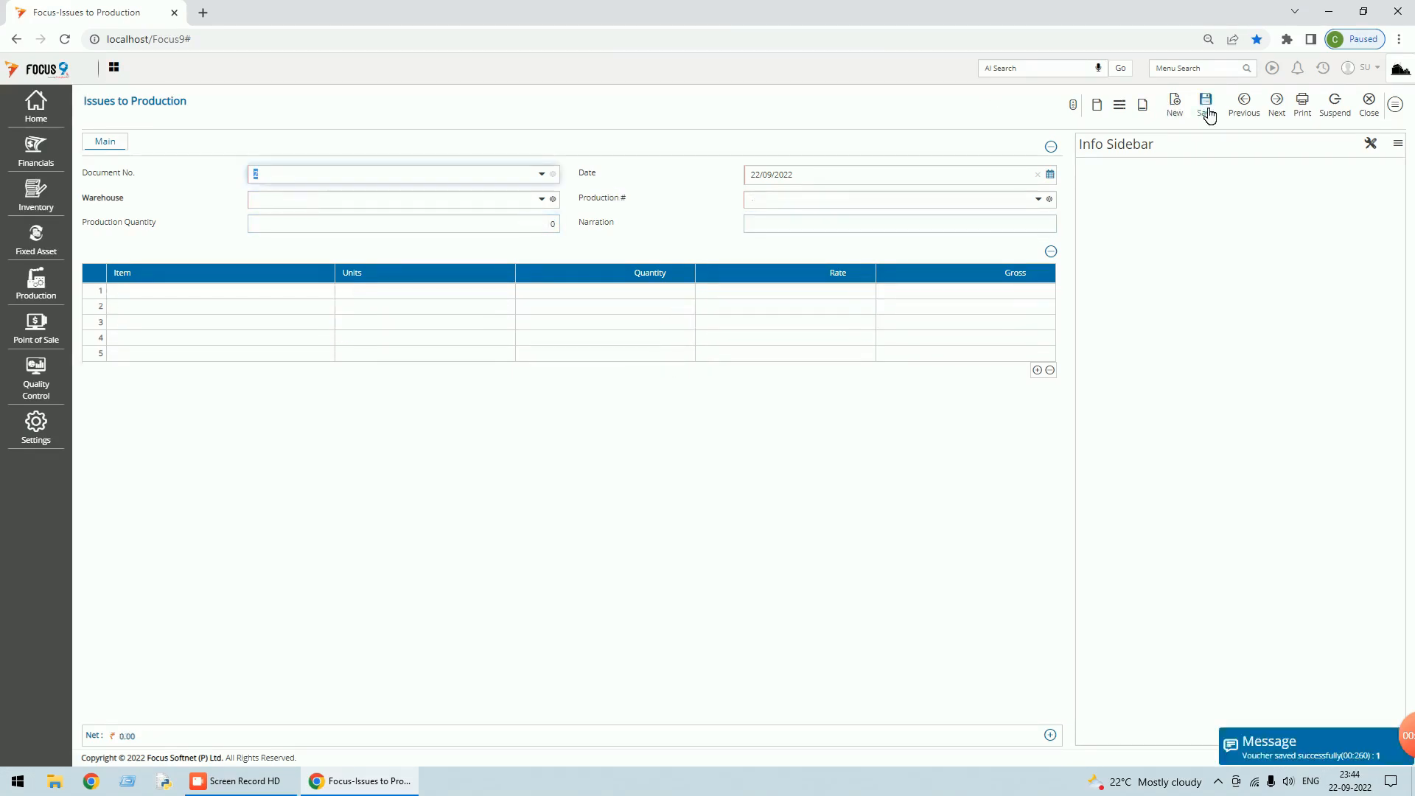
{"action": "left_click", "coordinate": [1368, 112]}
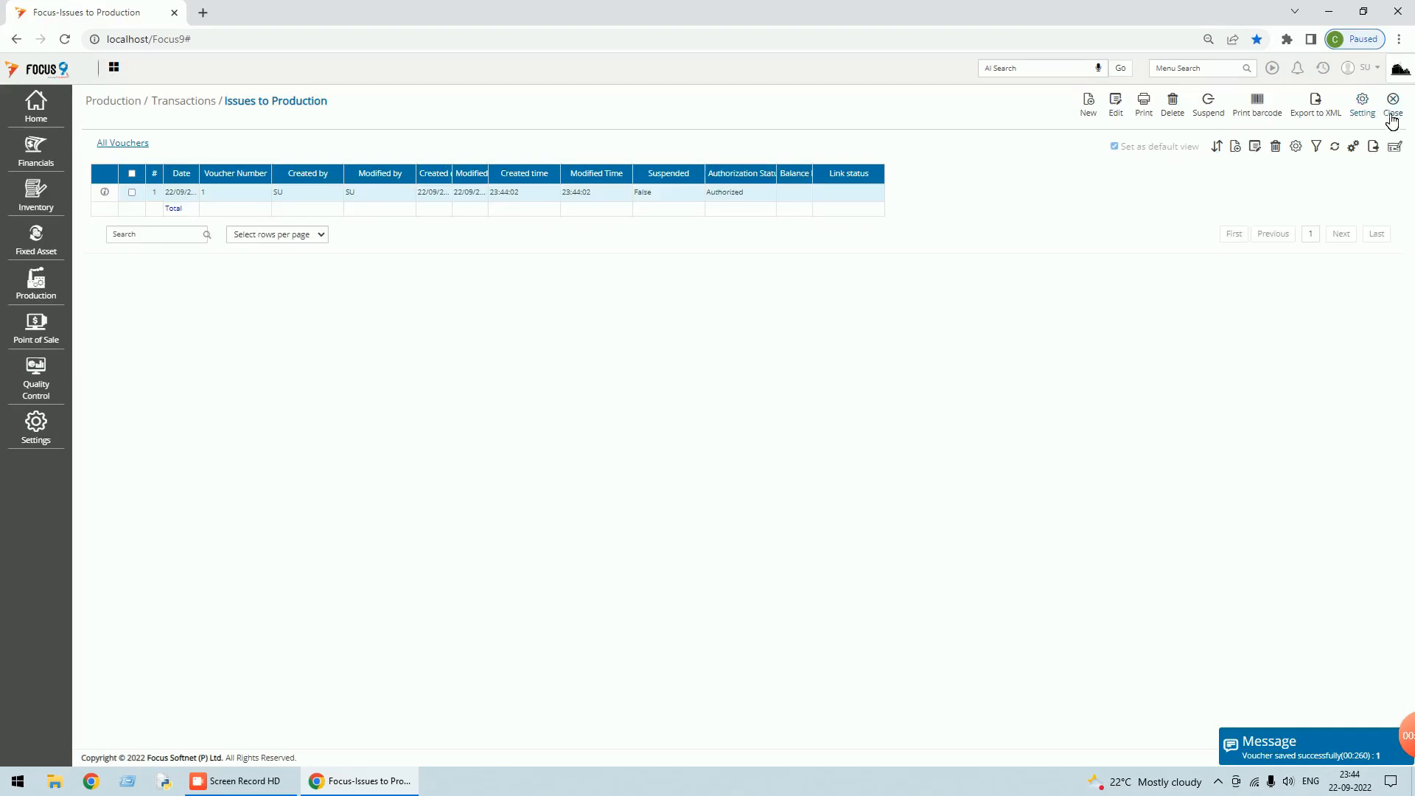
{"action": "left_click", "coordinate": [1392, 120]}
Run the Production order status report for all items, check the FG order's issued quantity and status, and close the report.
{"action": "left_click", "coordinate": [1325, 70]}
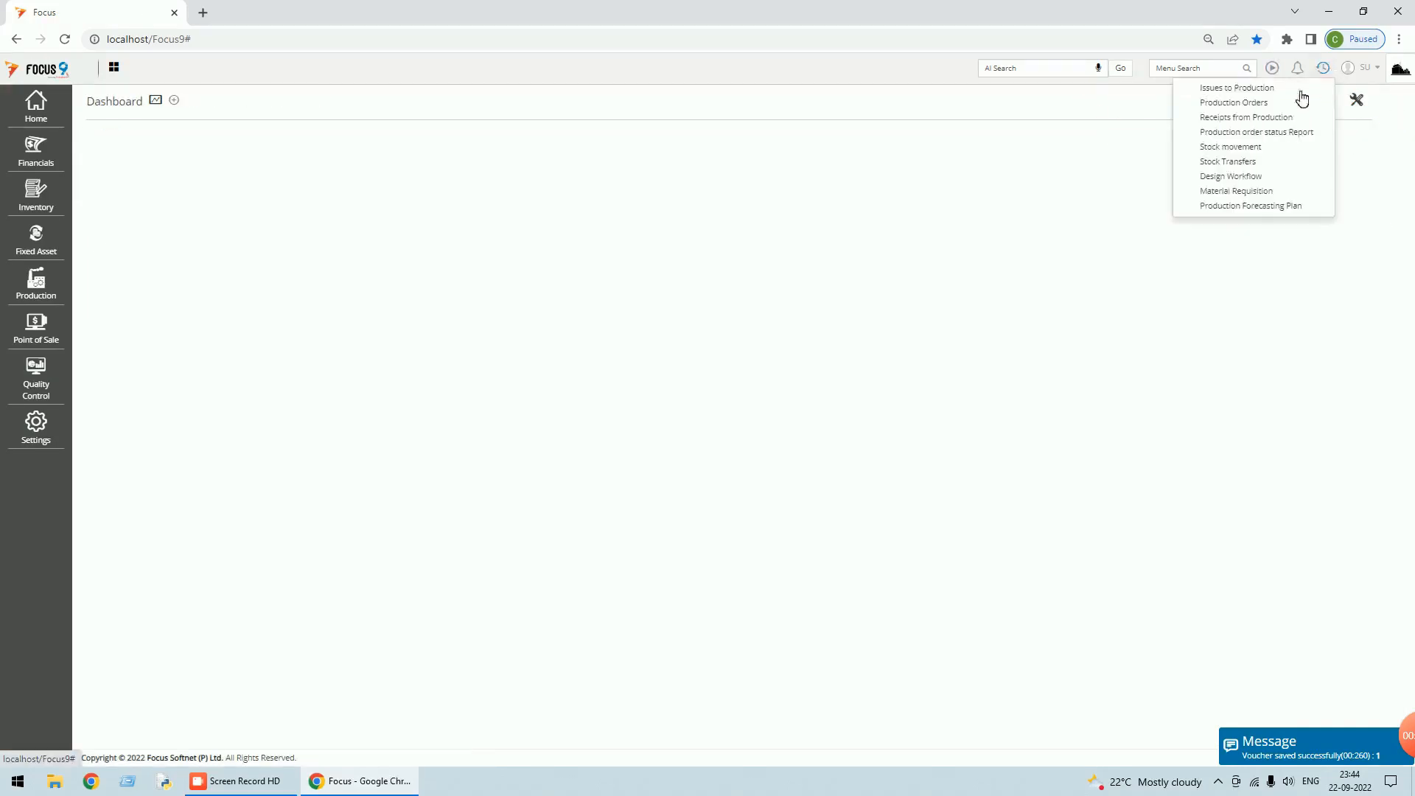
{"action": "left_click", "coordinate": [1269, 132]}
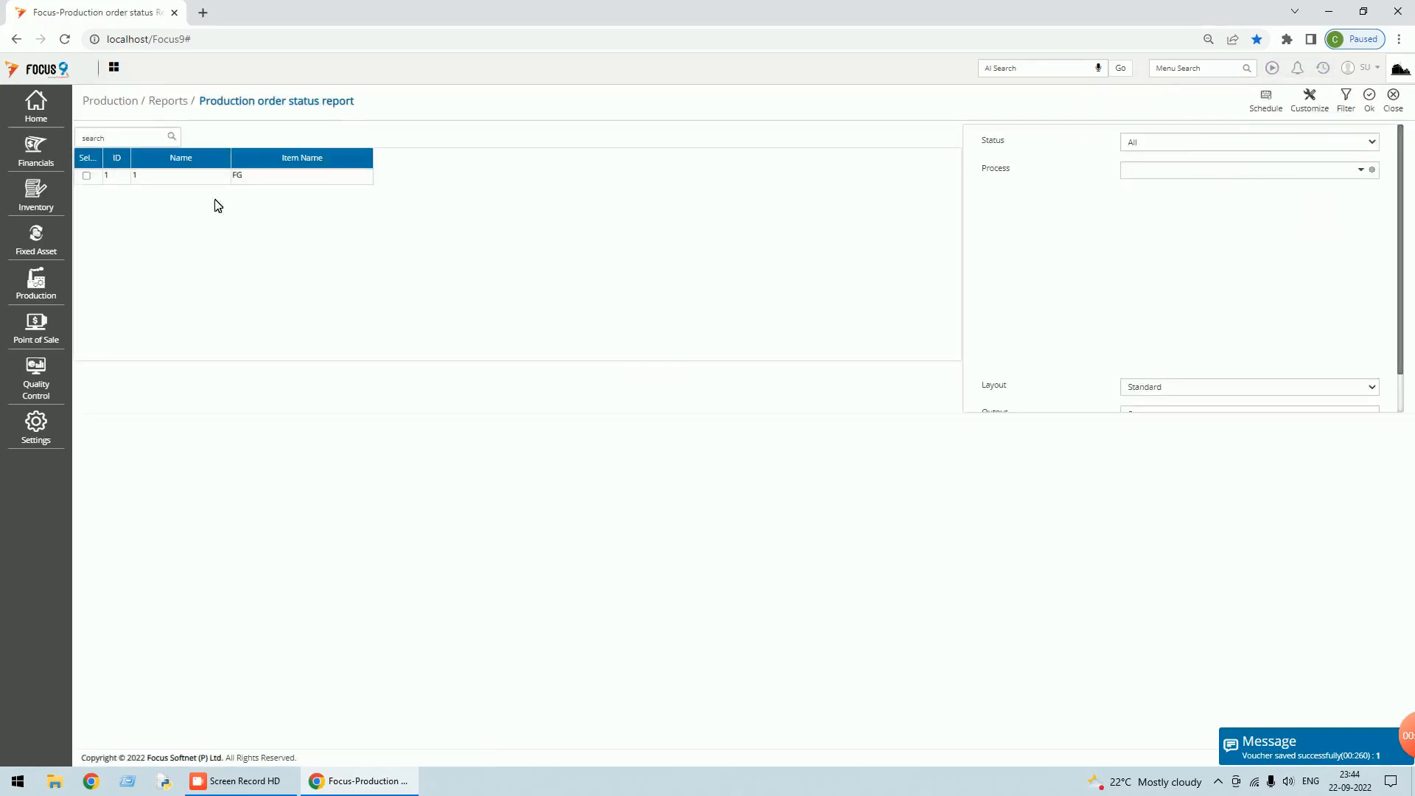
{"action": "scroll", "coordinate": [1130, 391], "scroll_direction": "down", "scroll_amount": 1}
{"action": "left_click", "coordinate": [1125, 398]}
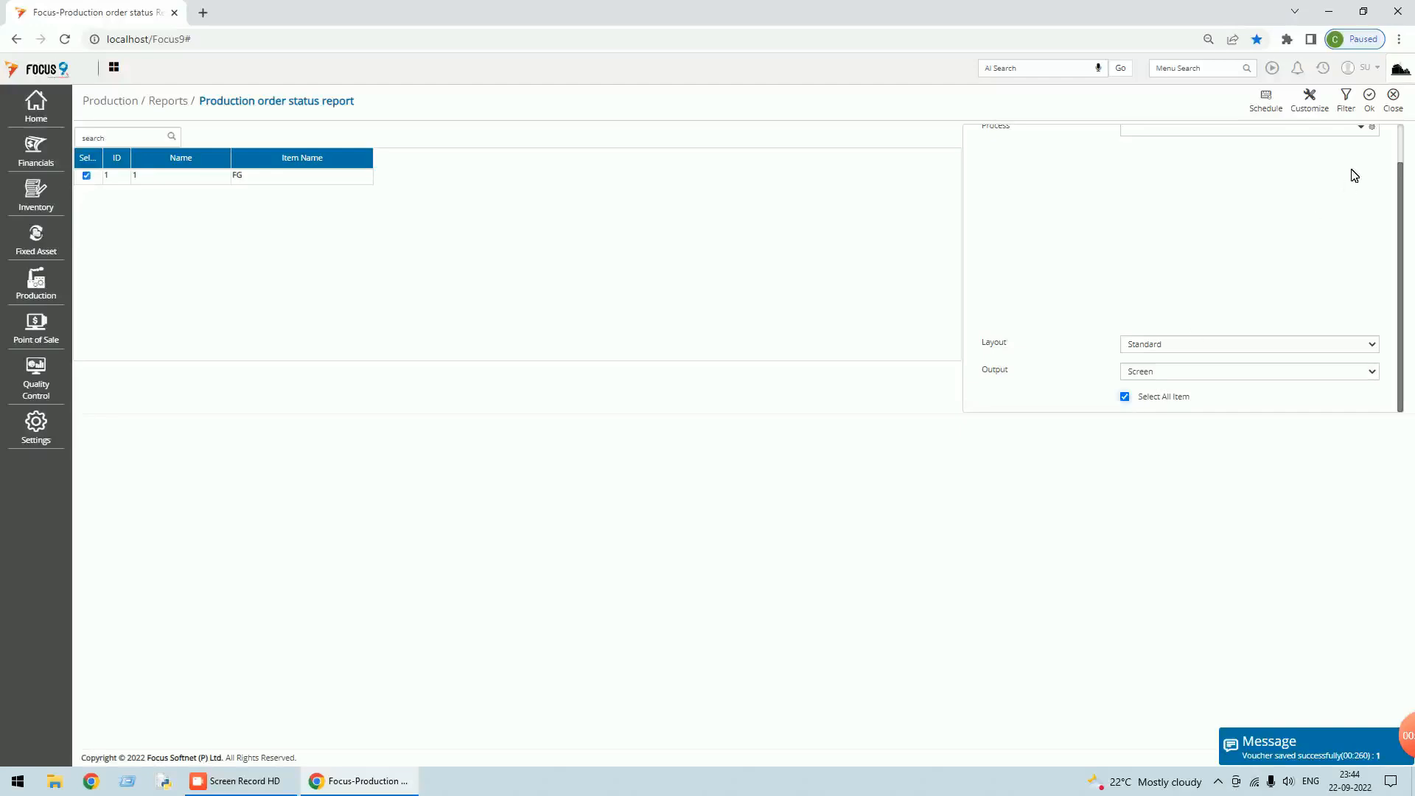
{"action": "left_click", "coordinate": [1369, 102]}
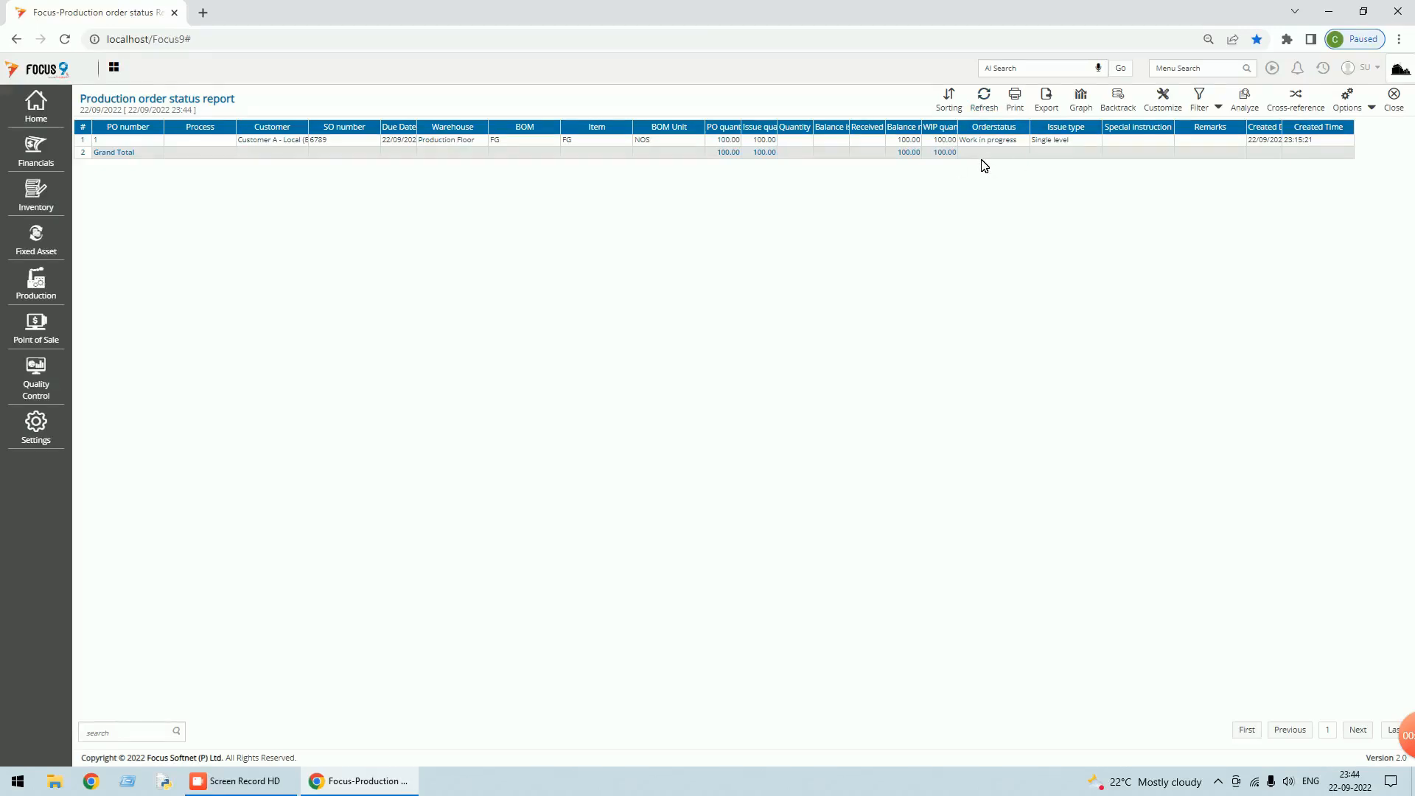
{"action": "left_click", "coordinate": [1392, 103]}
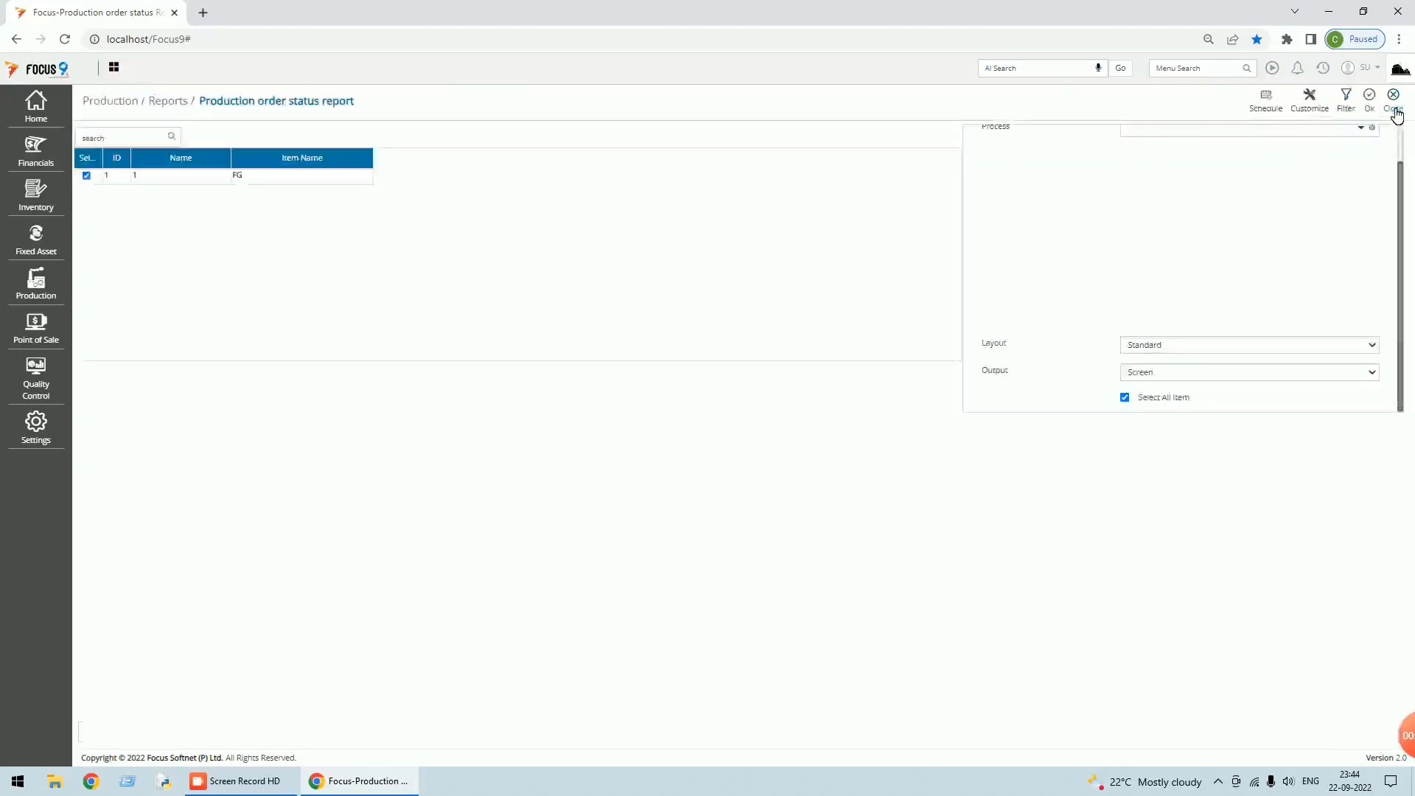
{"action": "left_click", "coordinate": [1396, 110]}
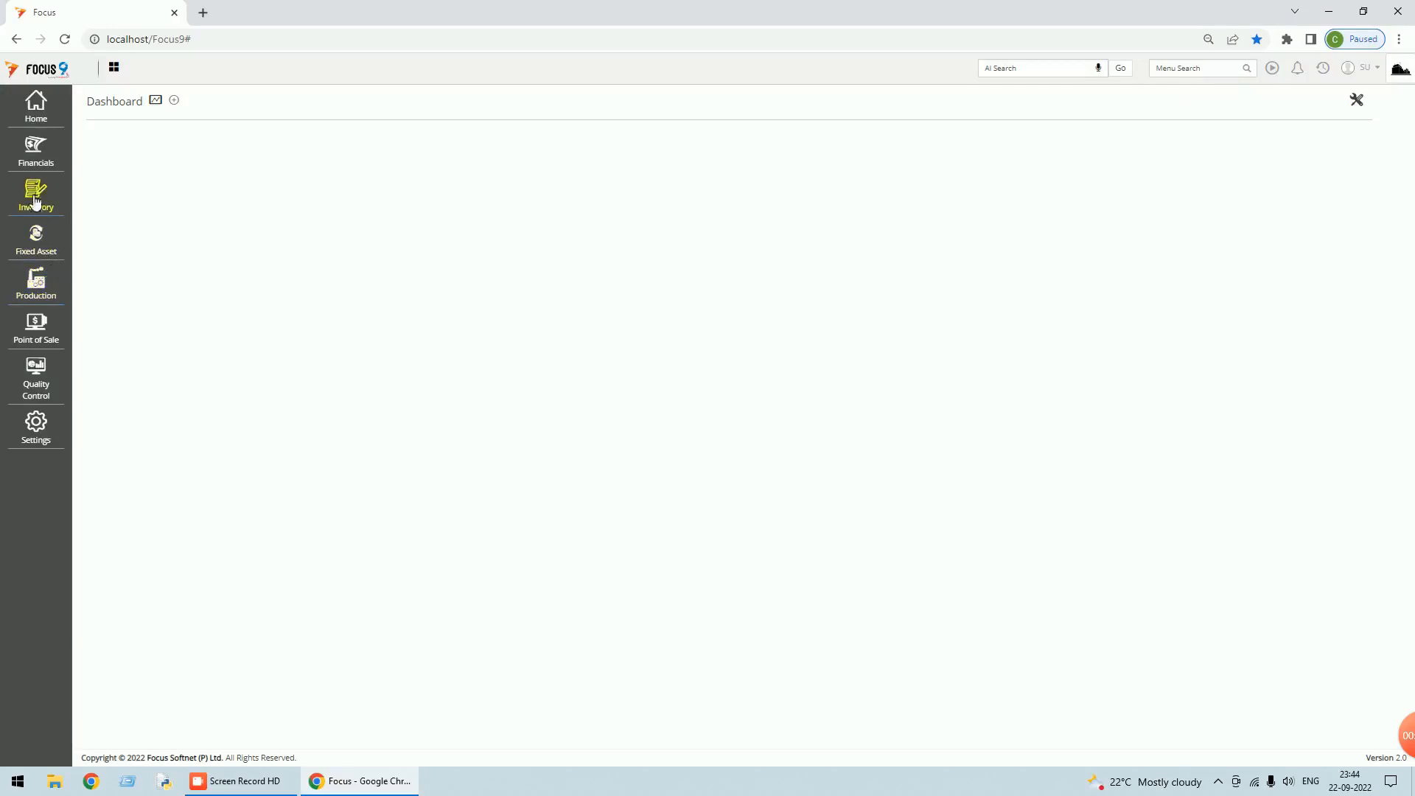
Open a new Receipts from Production voucher.
{"action": "left_click", "coordinate": [46, 294]}
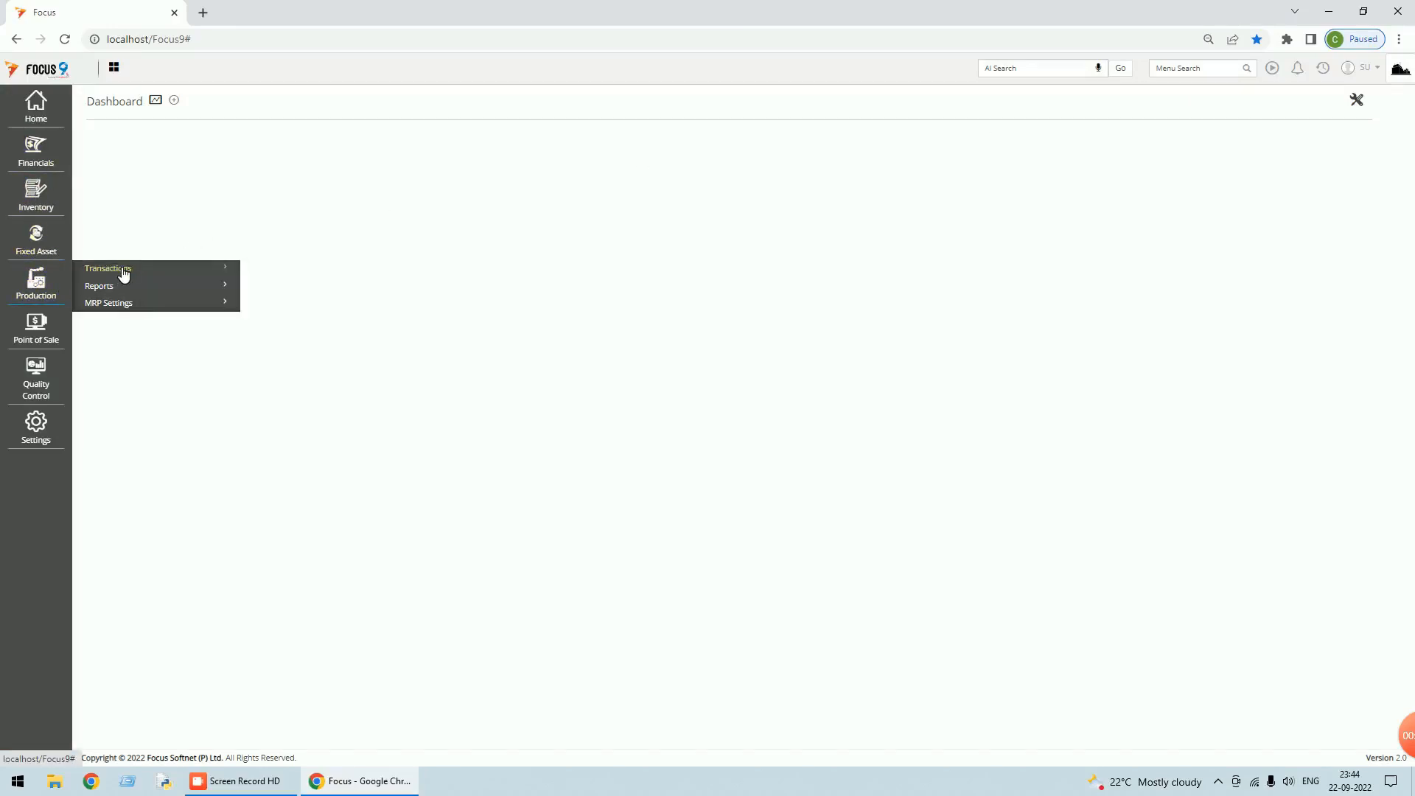
{"action": "left_click", "coordinate": [122, 273]}
{"action": "left_click", "coordinate": [142, 341]}
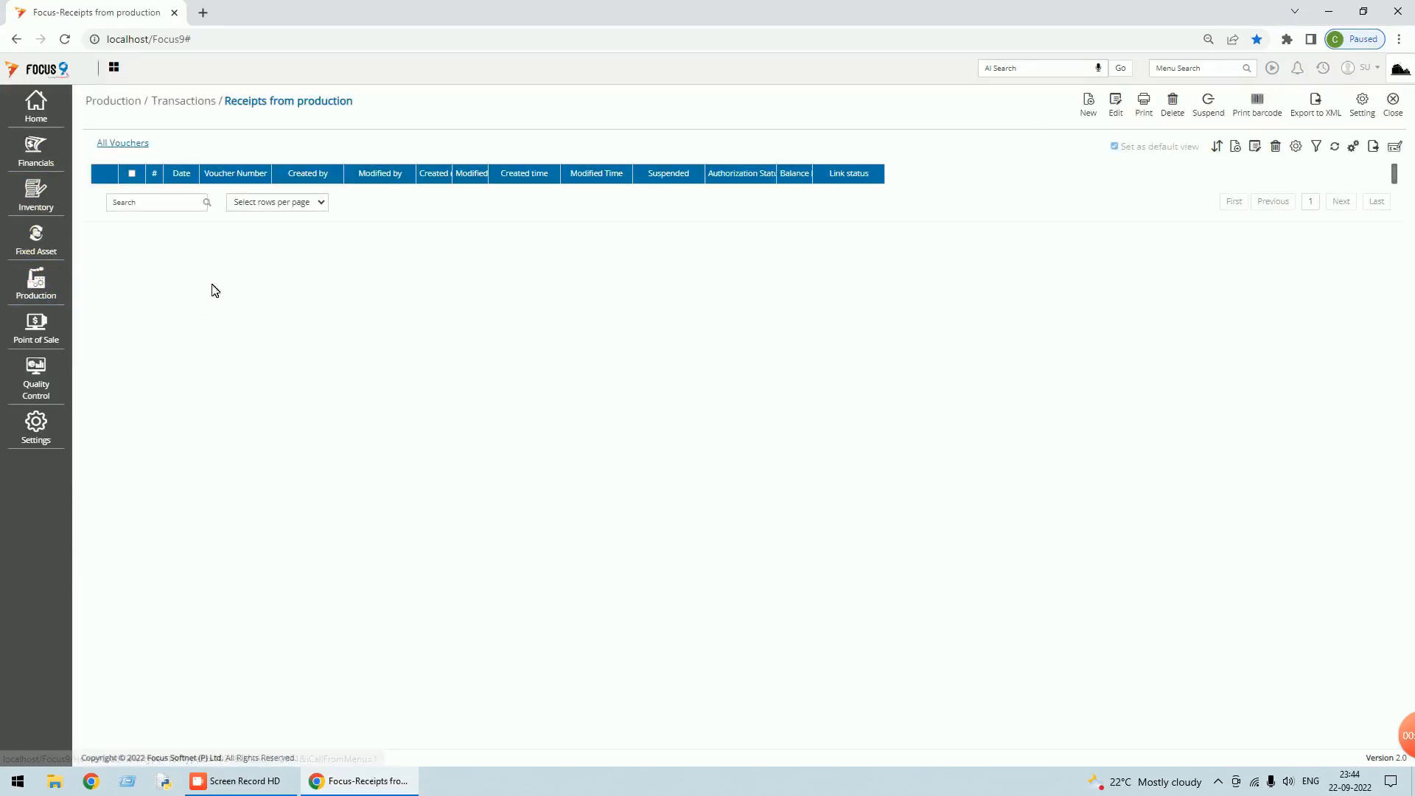
{"action": "left_click", "coordinate": [1089, 107]}
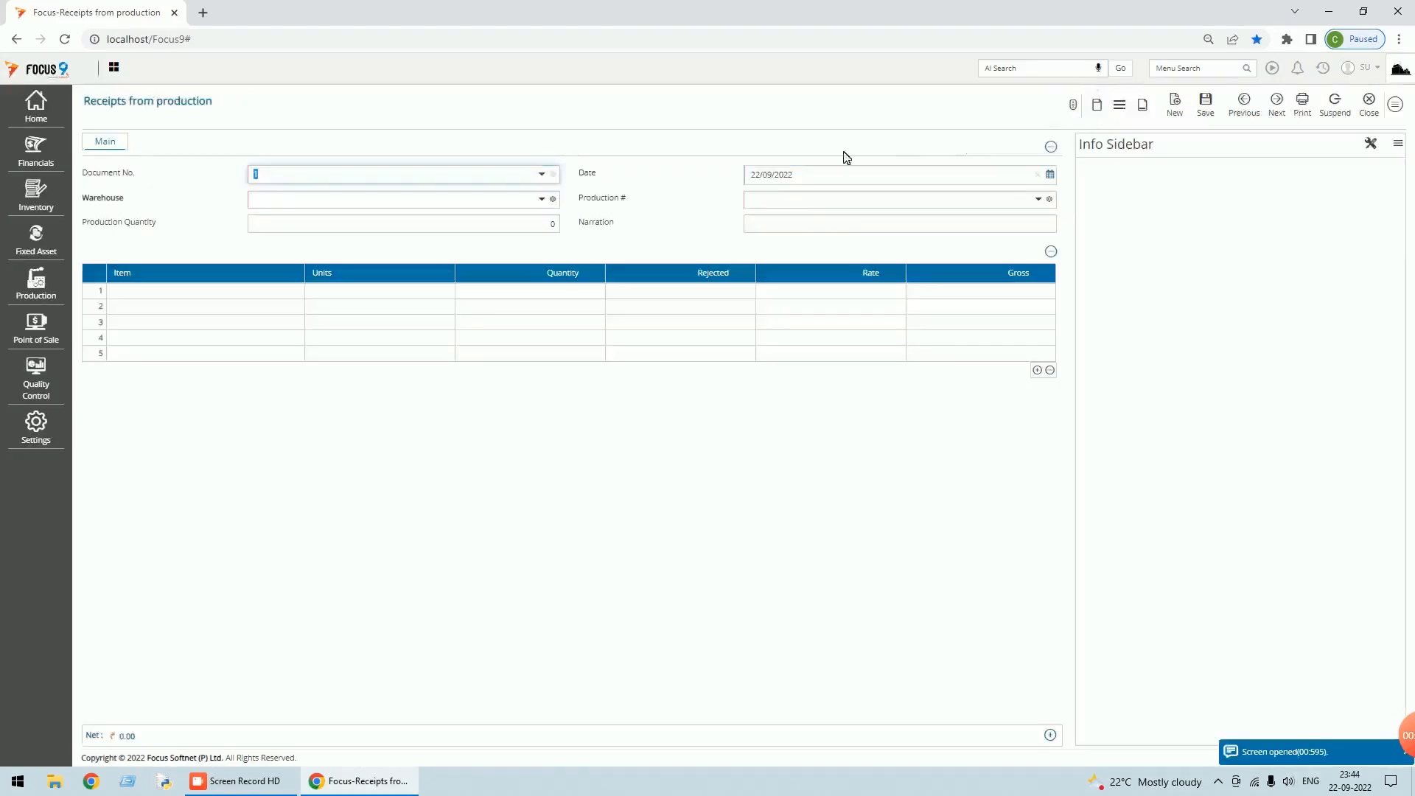
Set the receipt's warehouse to Production Floor and load production order 1.
{"action": "left_click", "coordinate": [542, 199]}
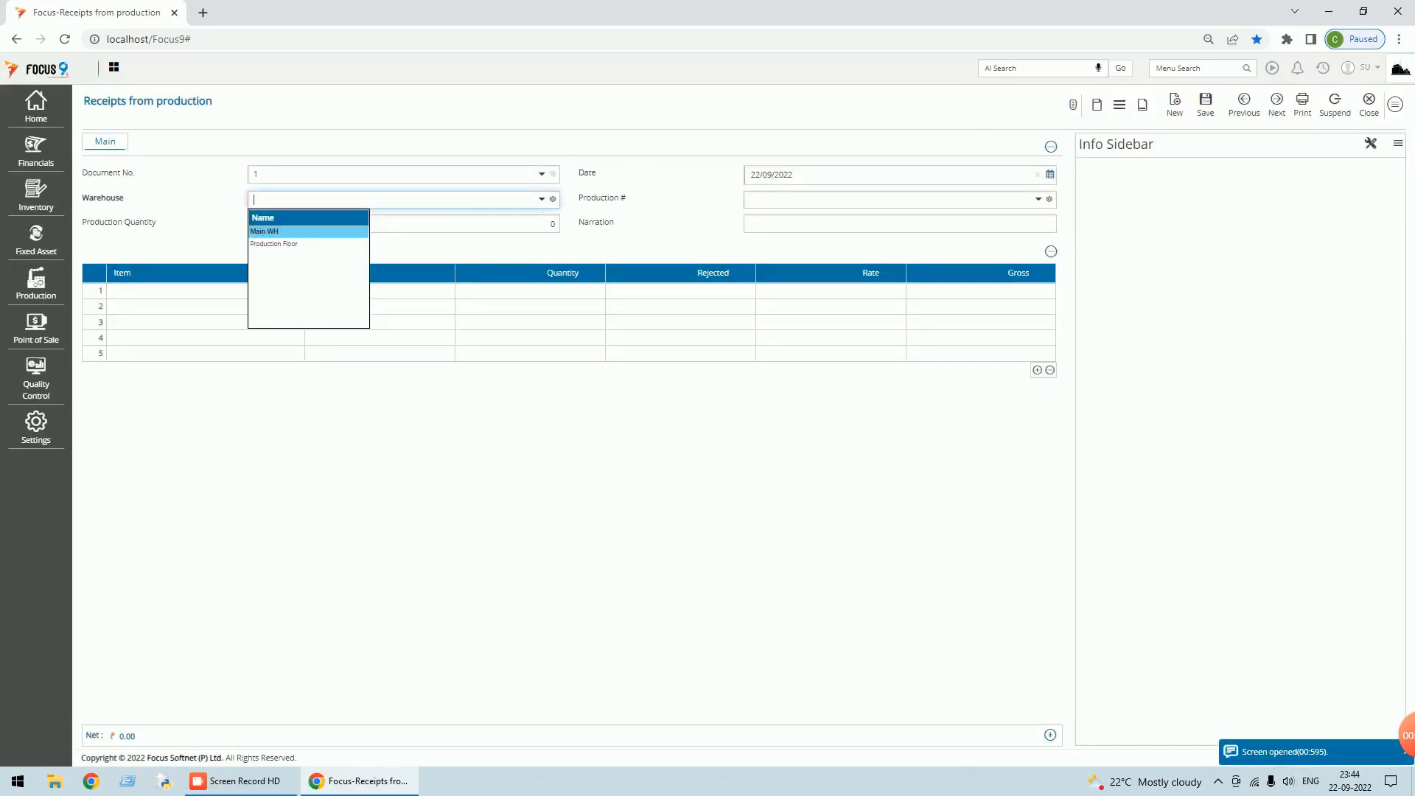
{"action": "left_click", "coordinate": [288, 245]}
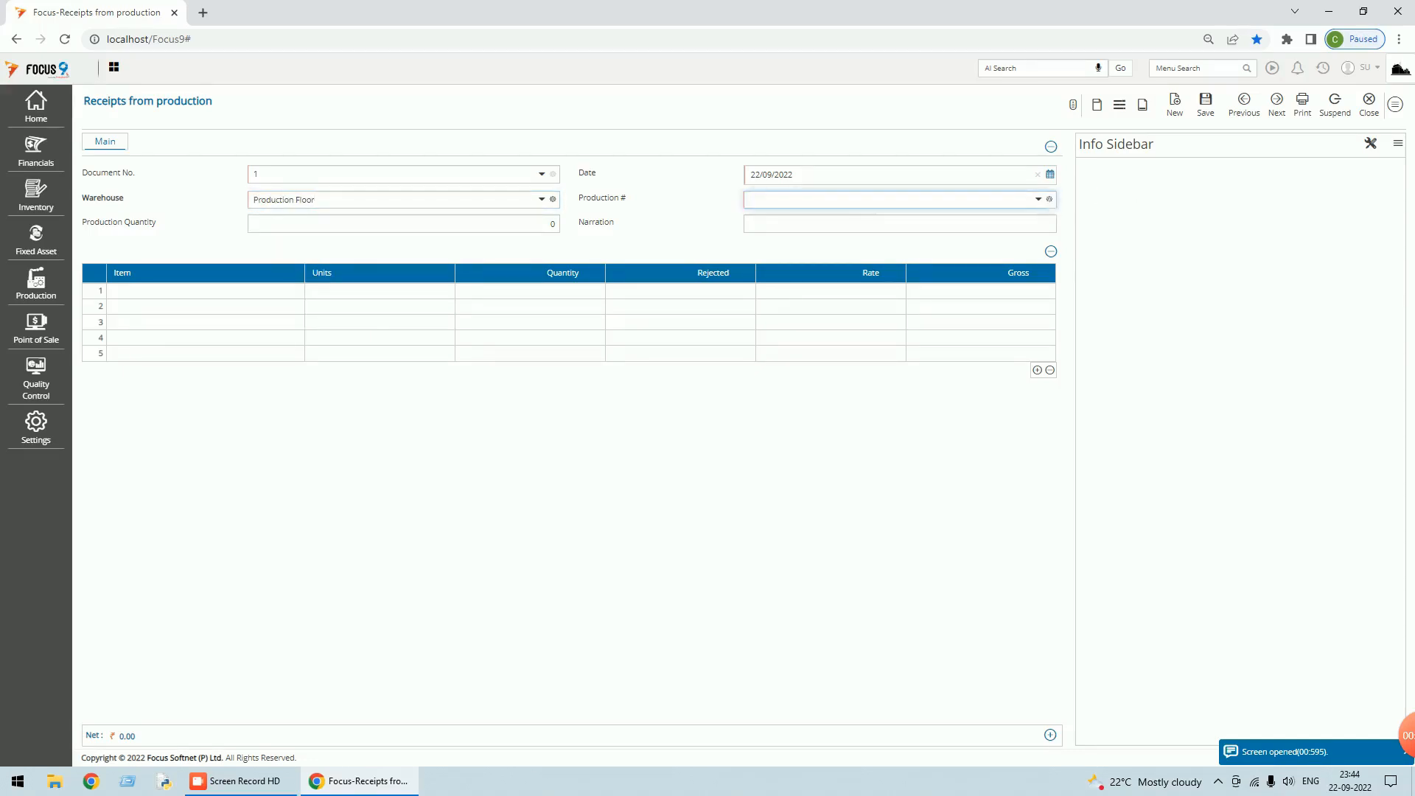
{"action": "left_click", "coordinate": [1039, 199]}
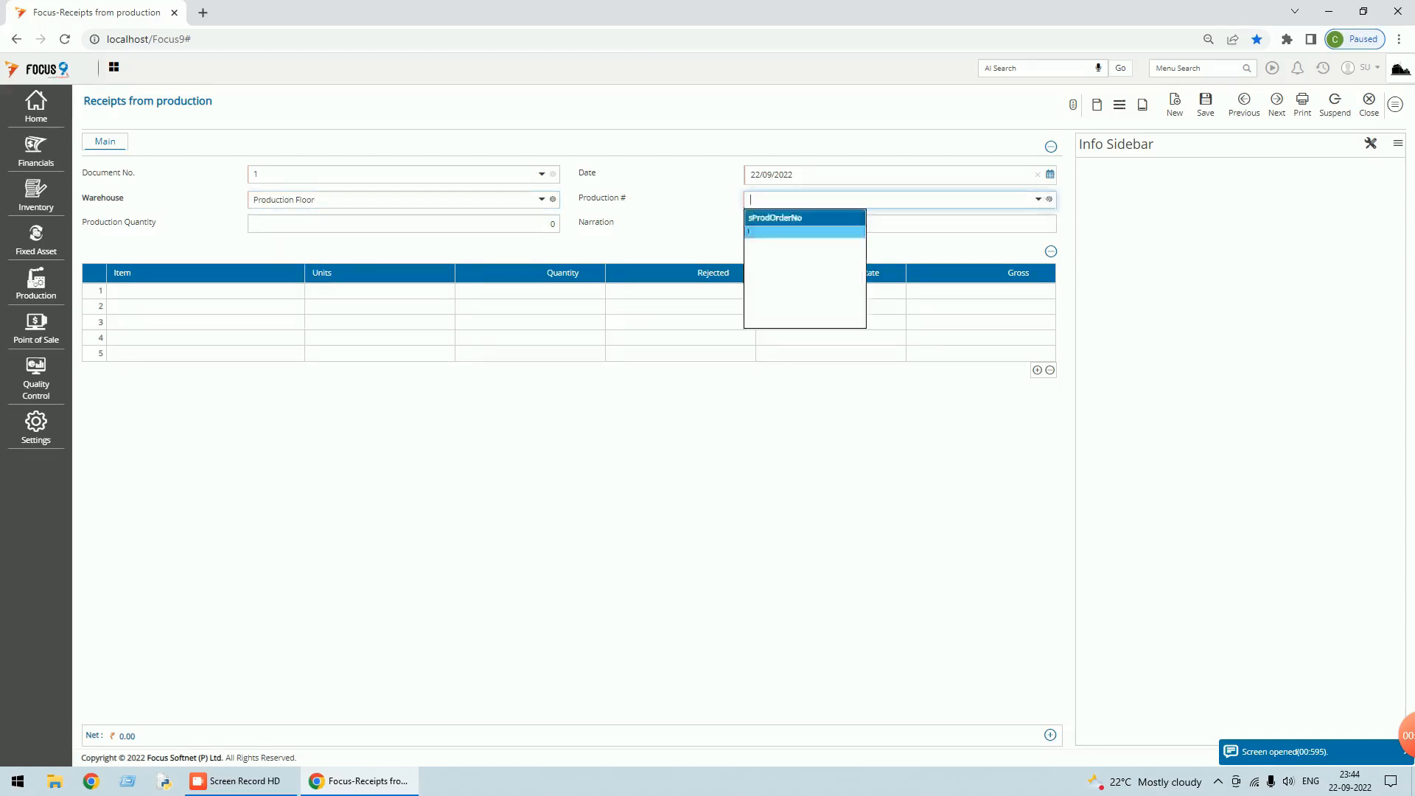
{"action": "left_click", "coordinate": [810, 233]}
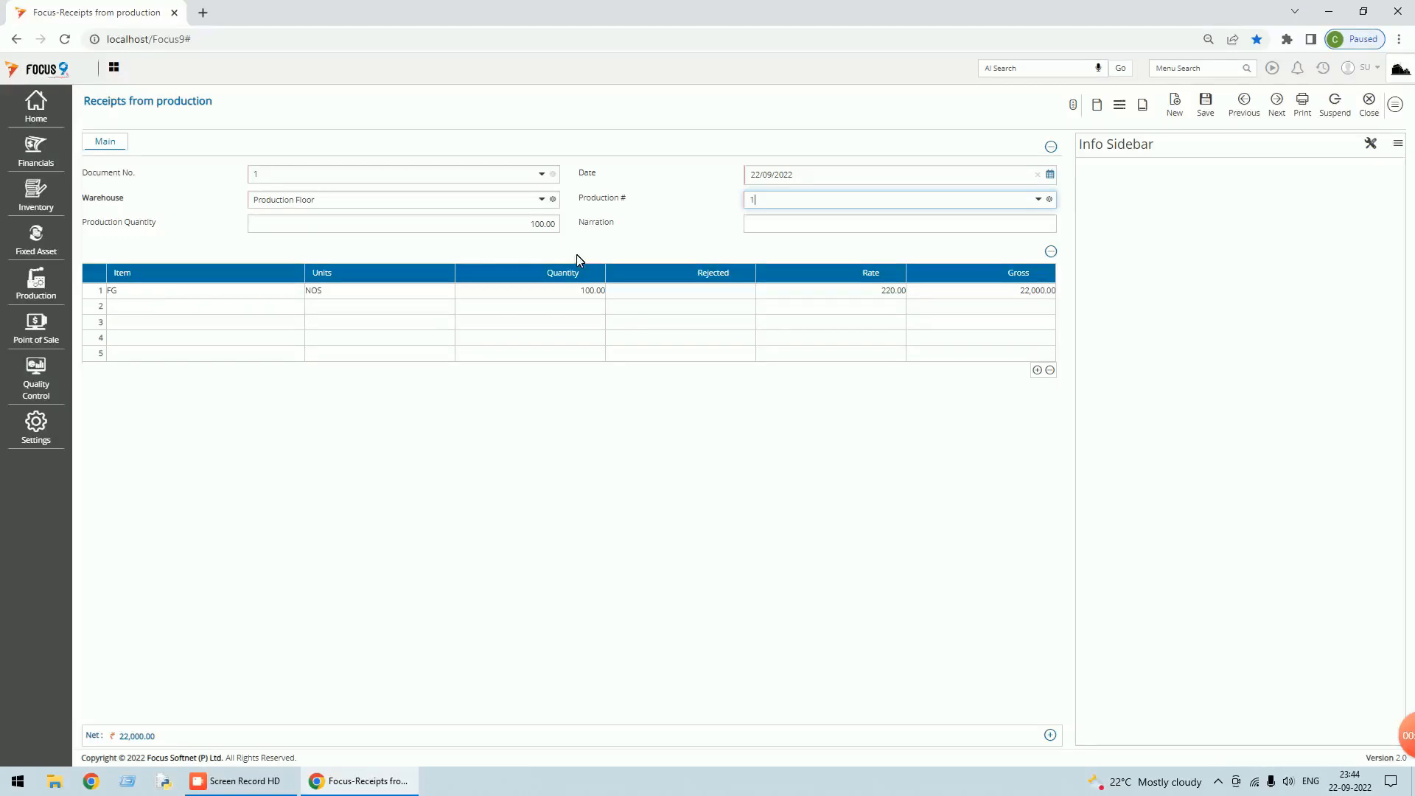
Set the production quantity to 60, save the receipt, and close the voucher screens.
{"action": "left_click_drag", "start_coordinate": [516, 224], "coordinate": [598, 225]}
{"action": "type", "text": "5"}
{"action": "key", "text": "Tab"}
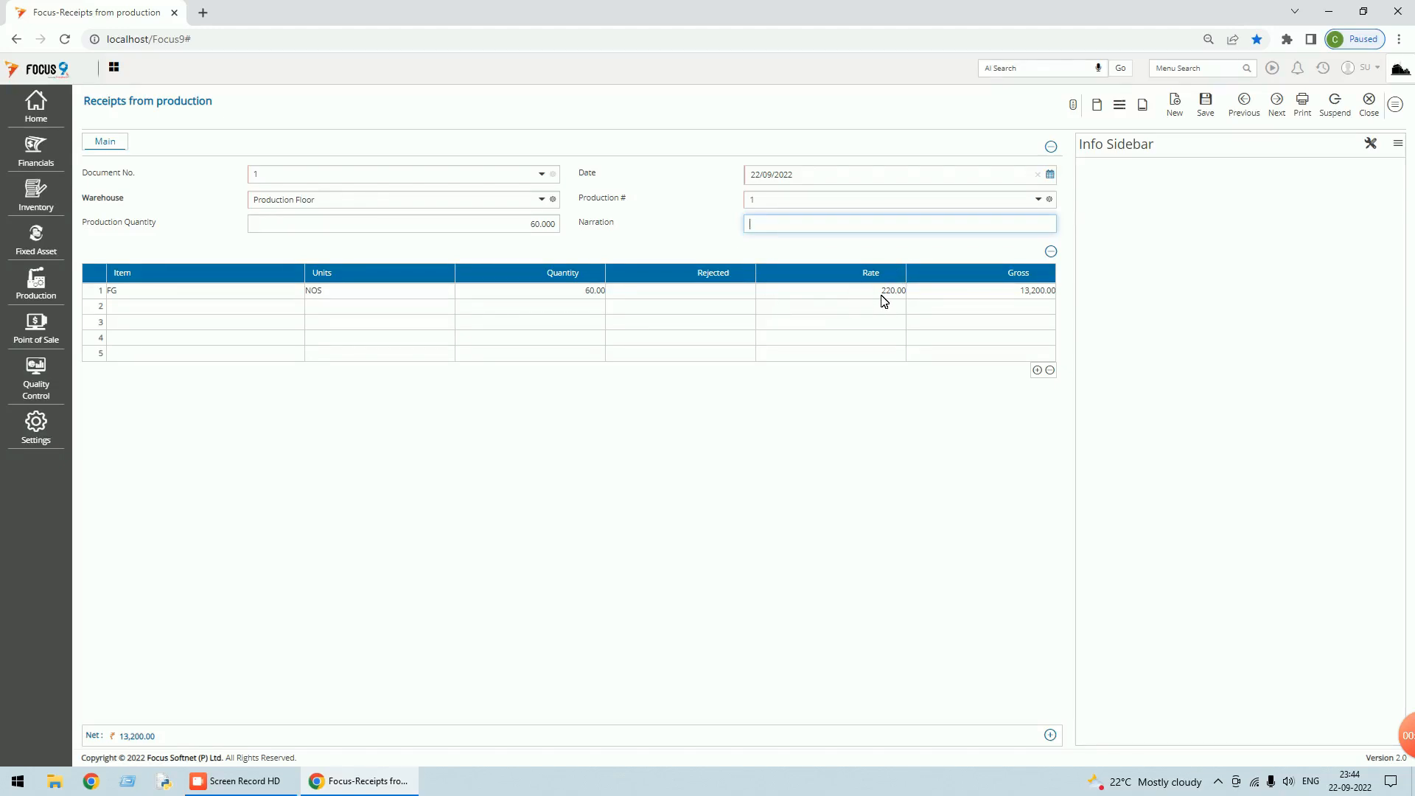
{"action": "left_click", "coordinate": [1207, 108]}
{"action": "left_click", "coordinate": [1372, 106]}
{"action": "left_click", "coordinate": [1398, 107]}
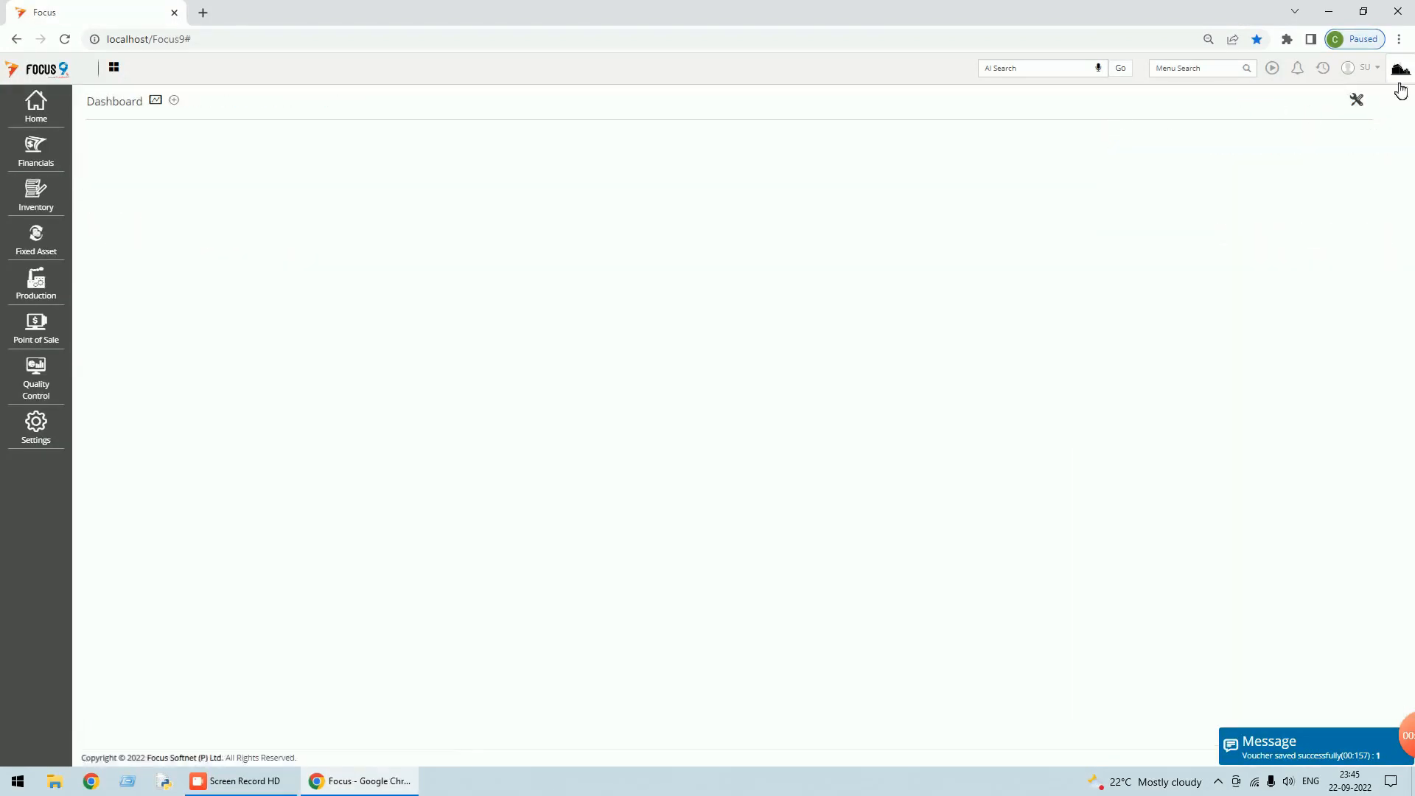
Run the Production order status report for all items.
{"action": "left_click", "coordinate": [1324, 71]}
{"action": "left_click", "coordinate": [1292, 104]}
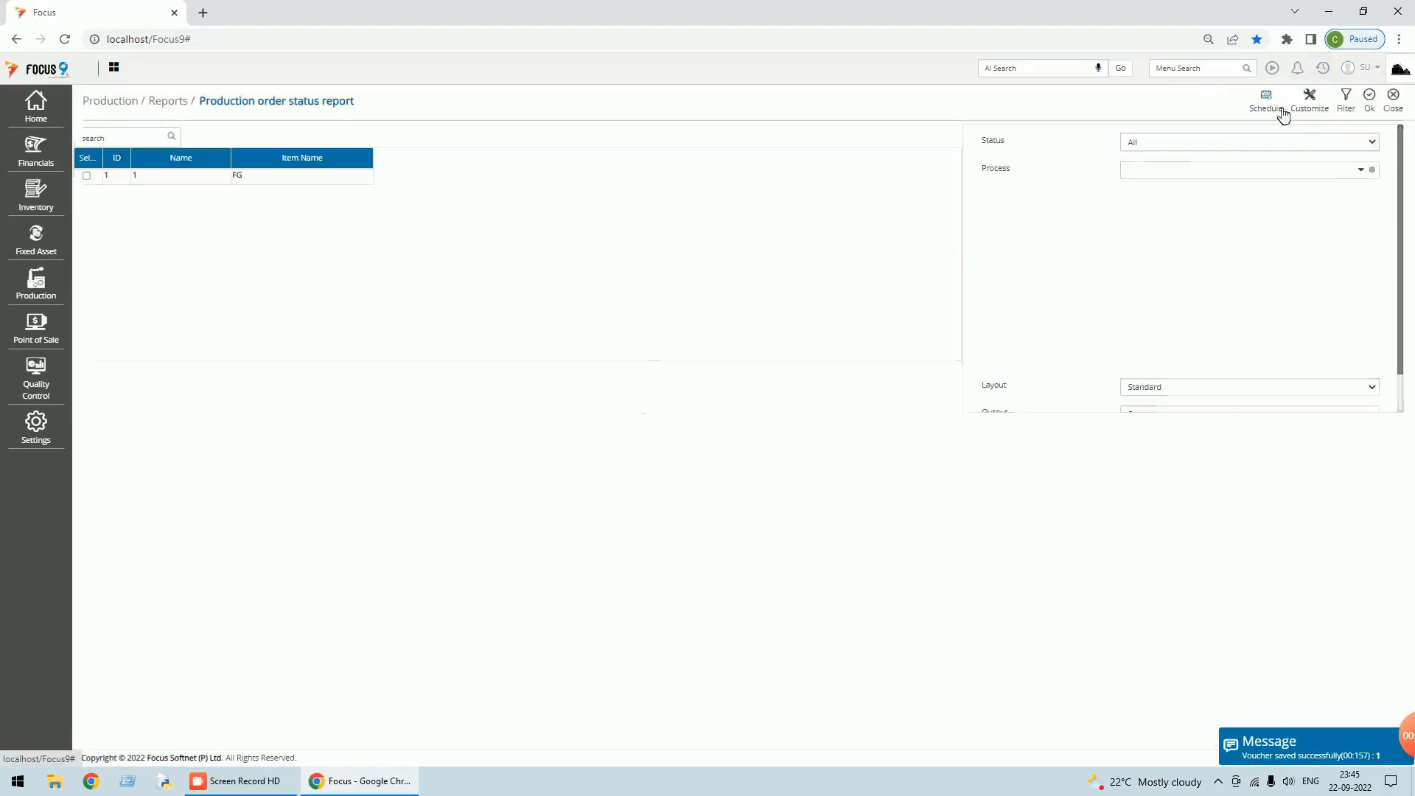
{"action": "scroll", "coordinate": [1375, 387], "scroll_direction": "down", "scroll_amount": 1}
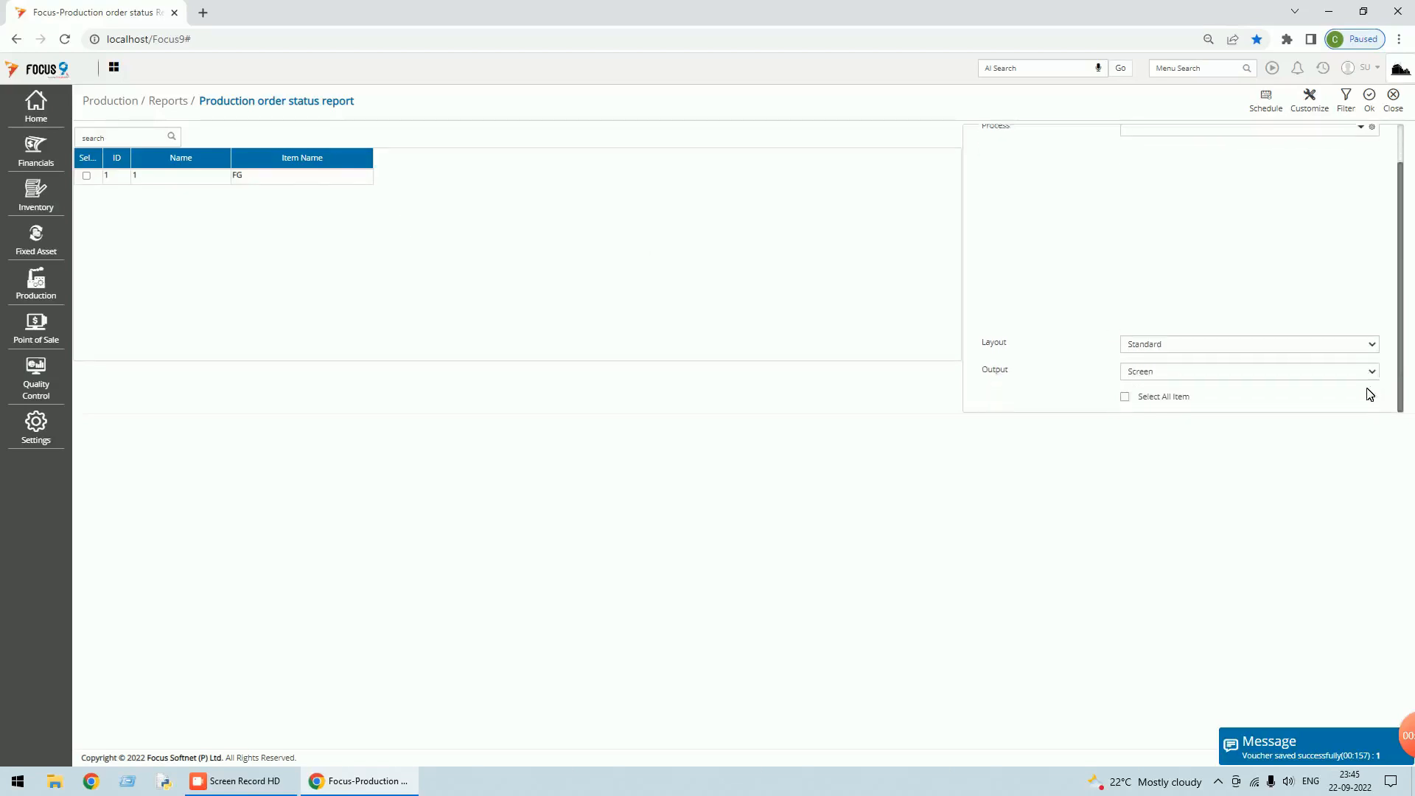
{"action": "left_click", "coordinate": [1126, 397]}
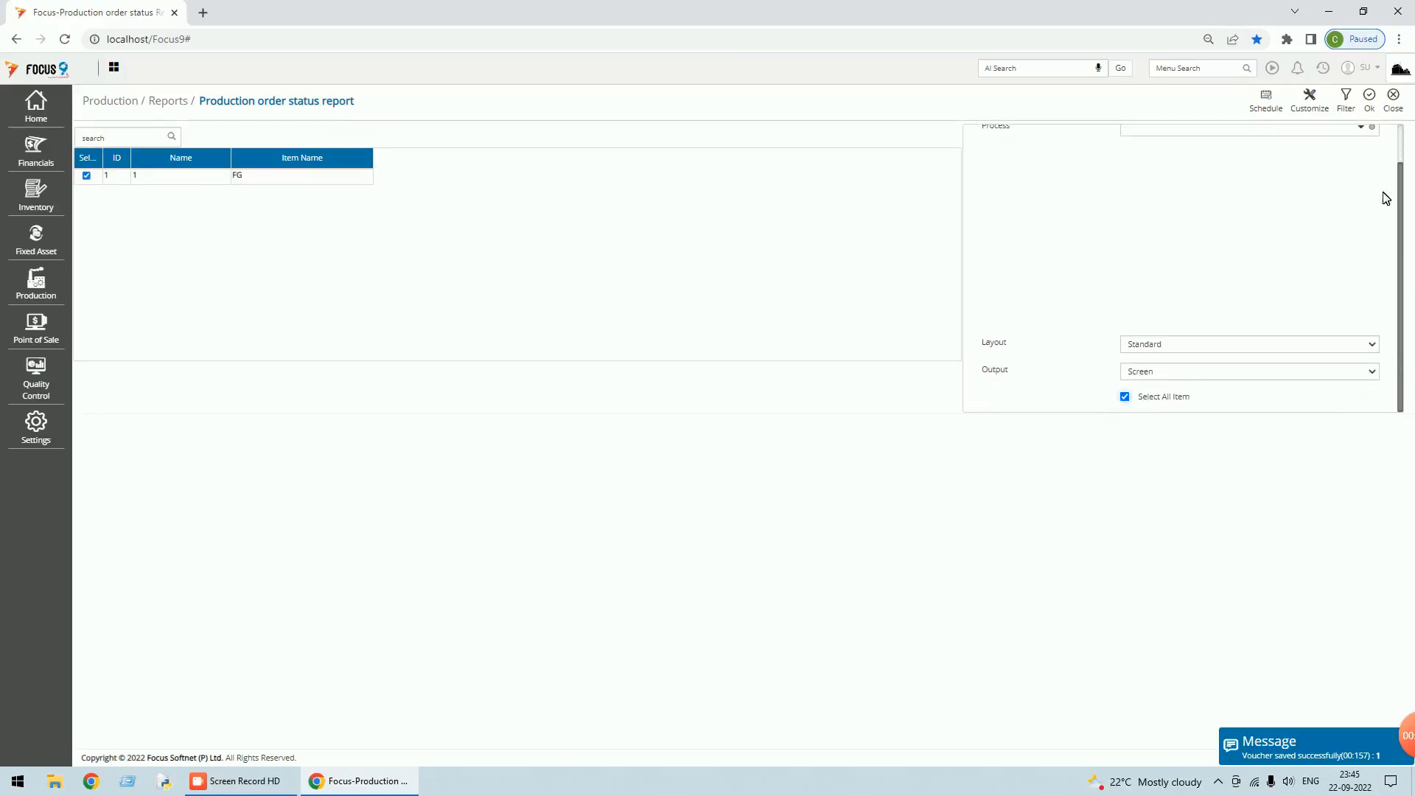
{"action": "left_click", "coordinate": [1371, 101]}
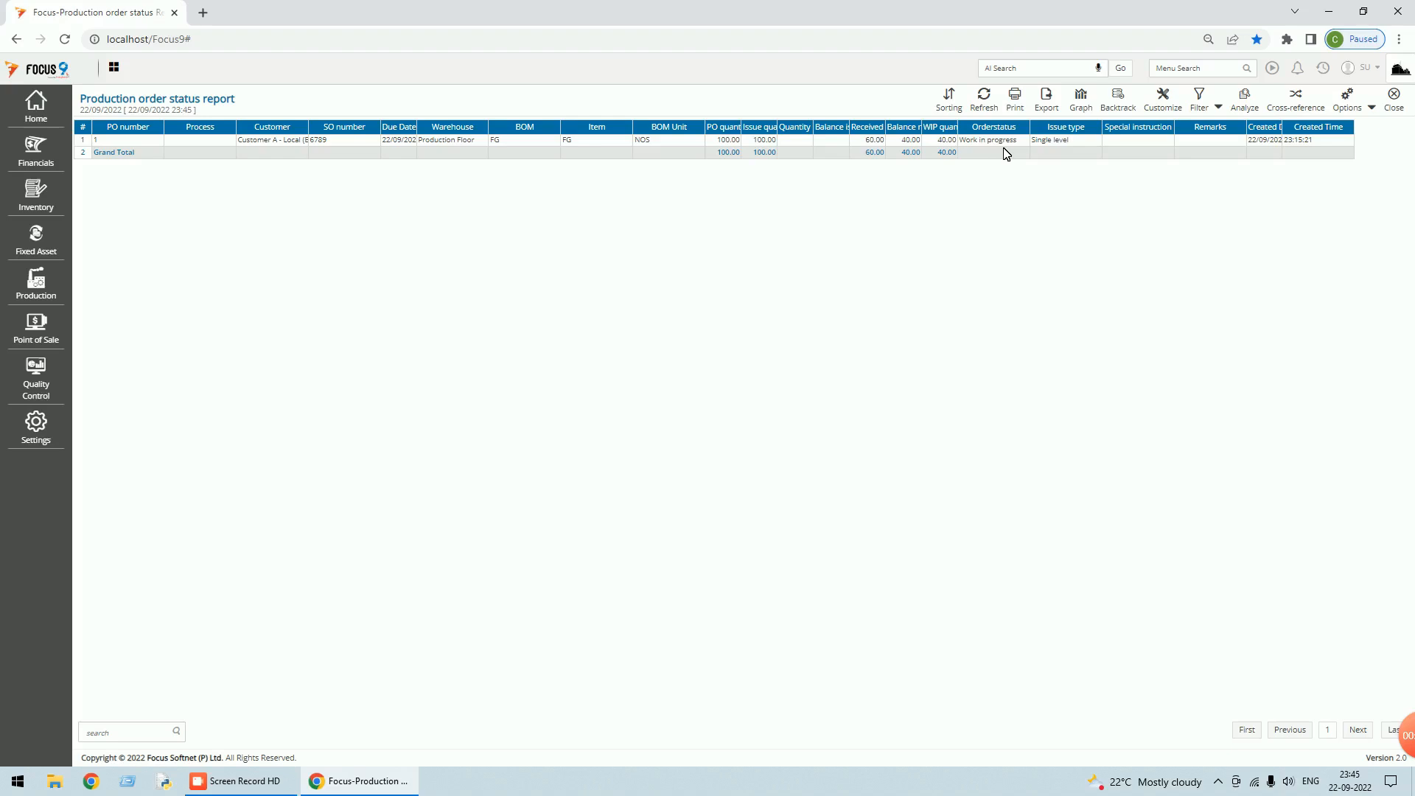
Fit the report to the screen, check the order's received, balance receipt and WIP quantities, and close the report.
{"action": "left_click", "coordinate": [1373, 110]}
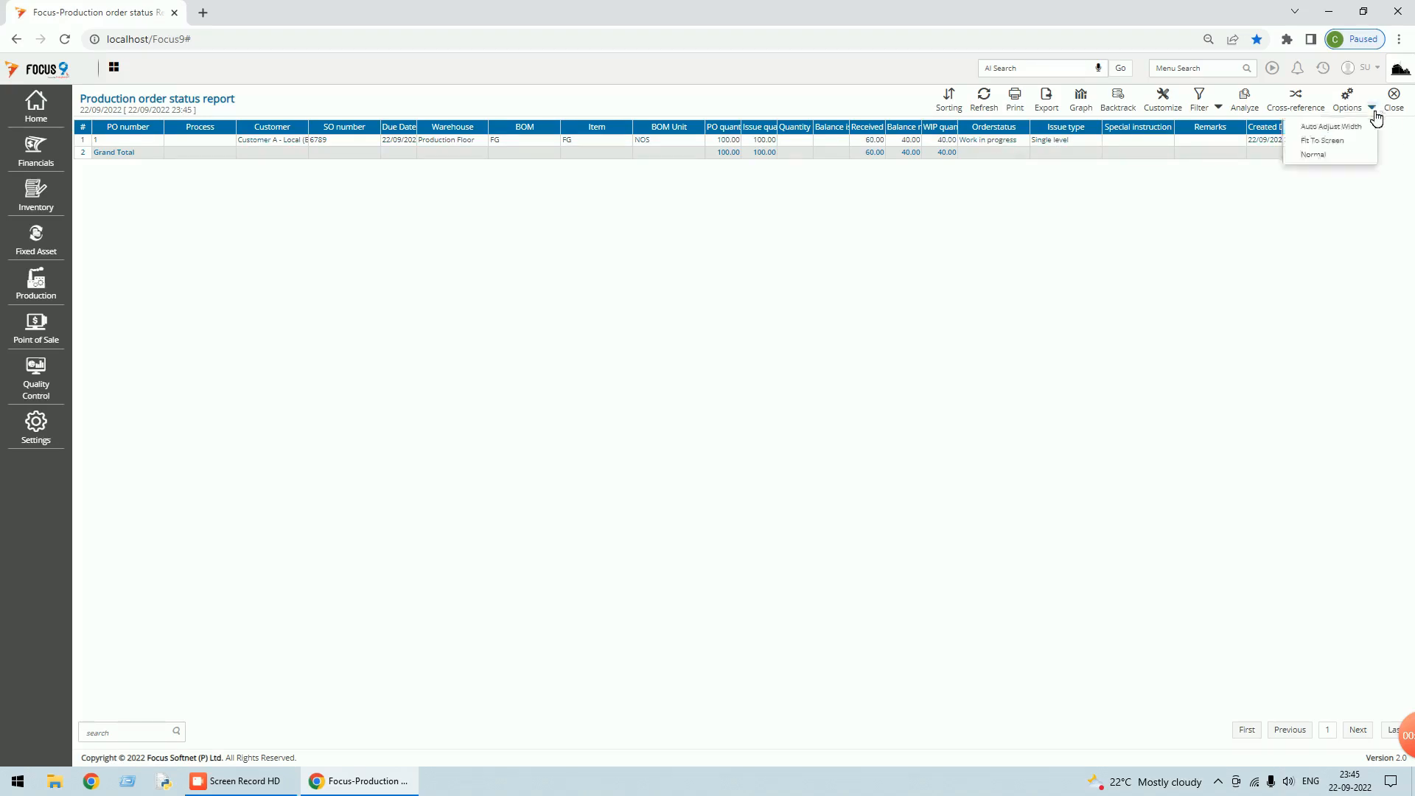
{"action": "left_click", "coordinate": [1322, 140]}
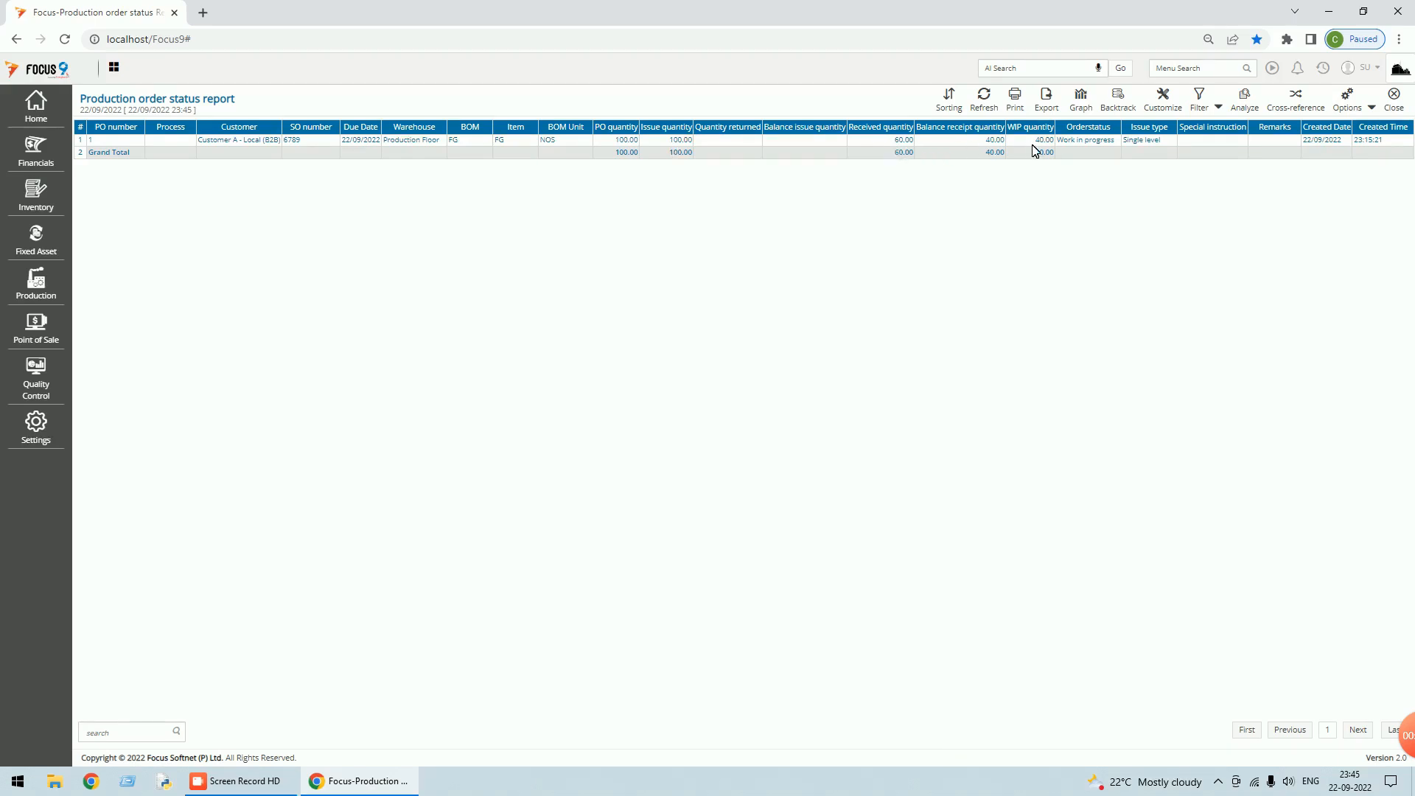
{"action": "left_click", "coordinate": [1404, 110]}
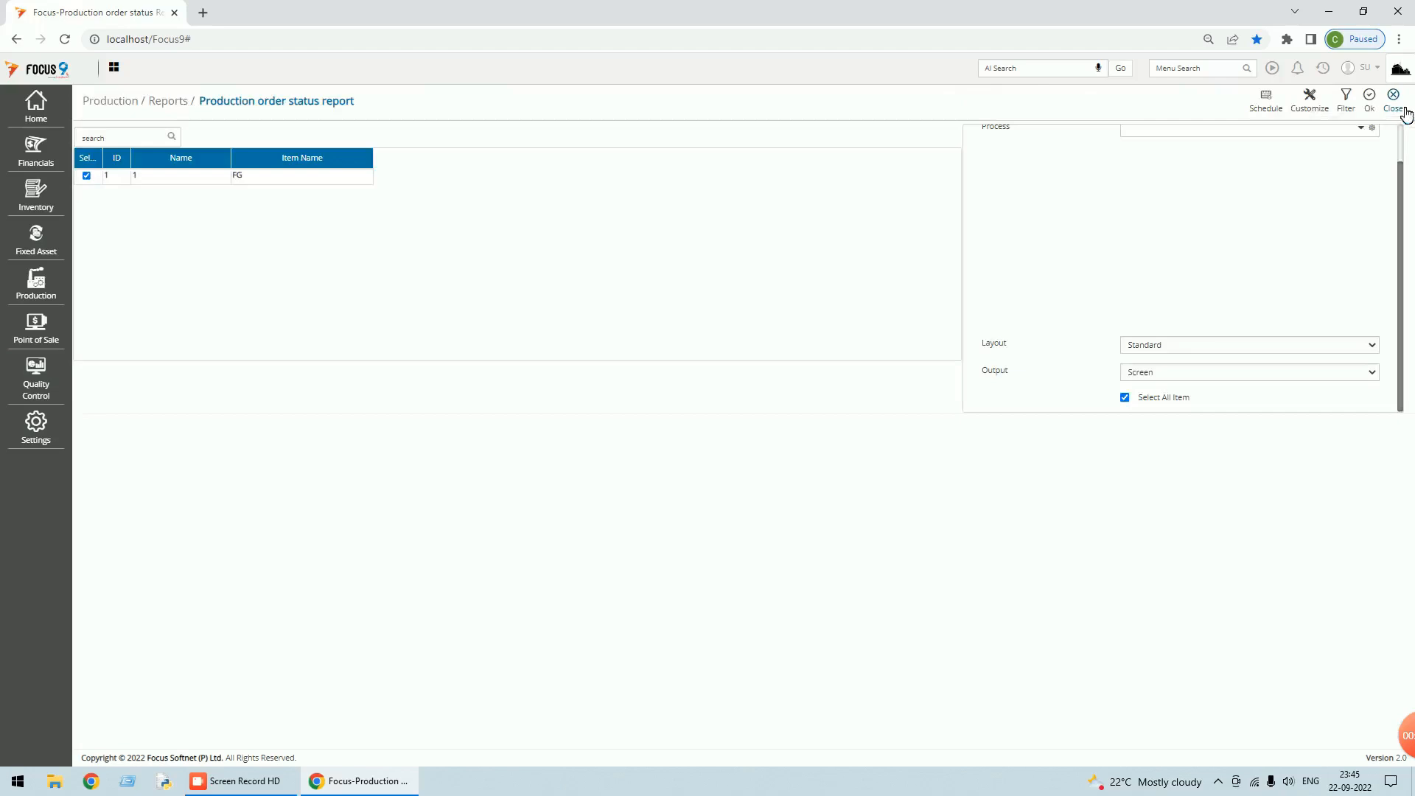
{"action": "left_click", "coordinate": [1404, 115]}
Open a new Receipts from Production voucher for the remaining quantity.
{"action": "left_click", "coordinate": [1331, 67]}
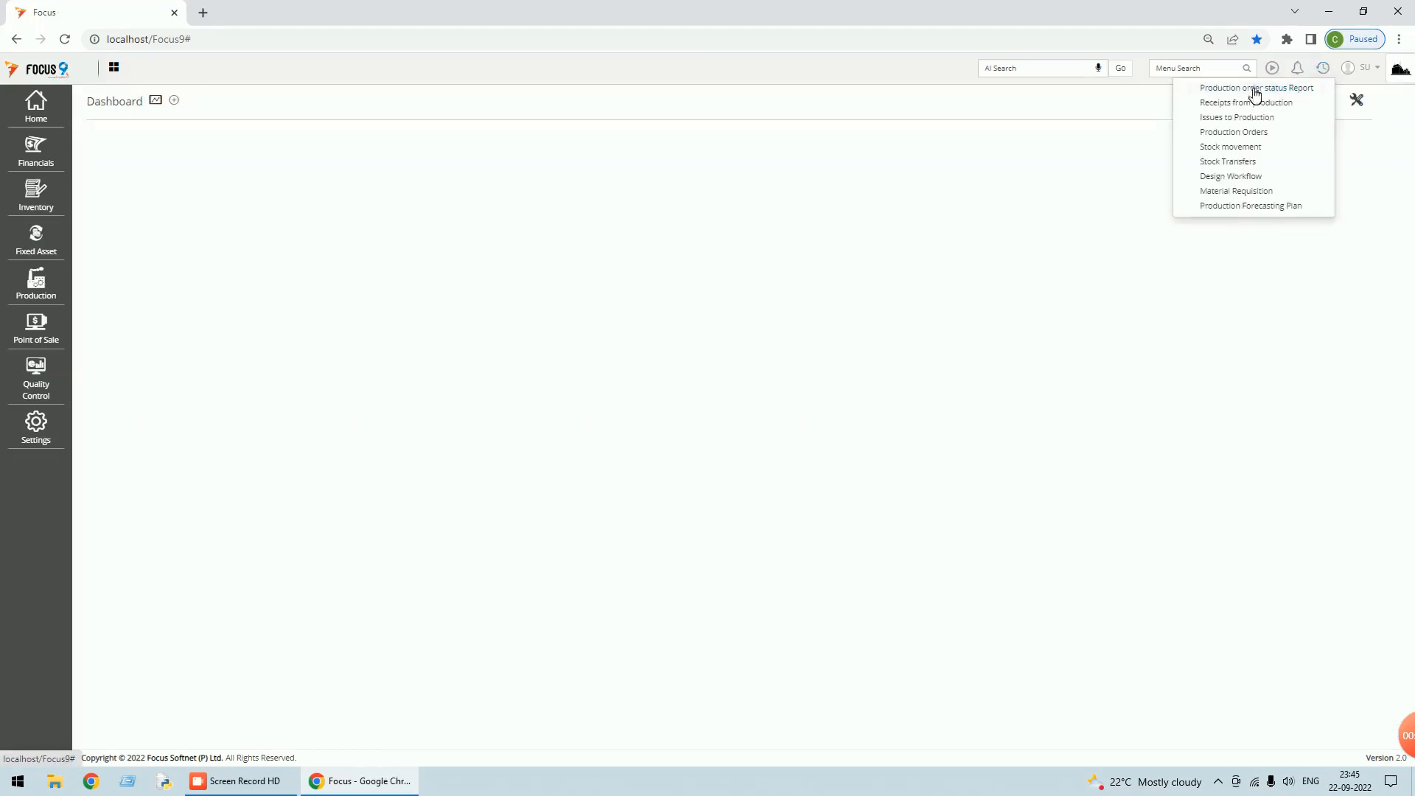
{"action": "left_click", "coordinate": [1247, 103]}
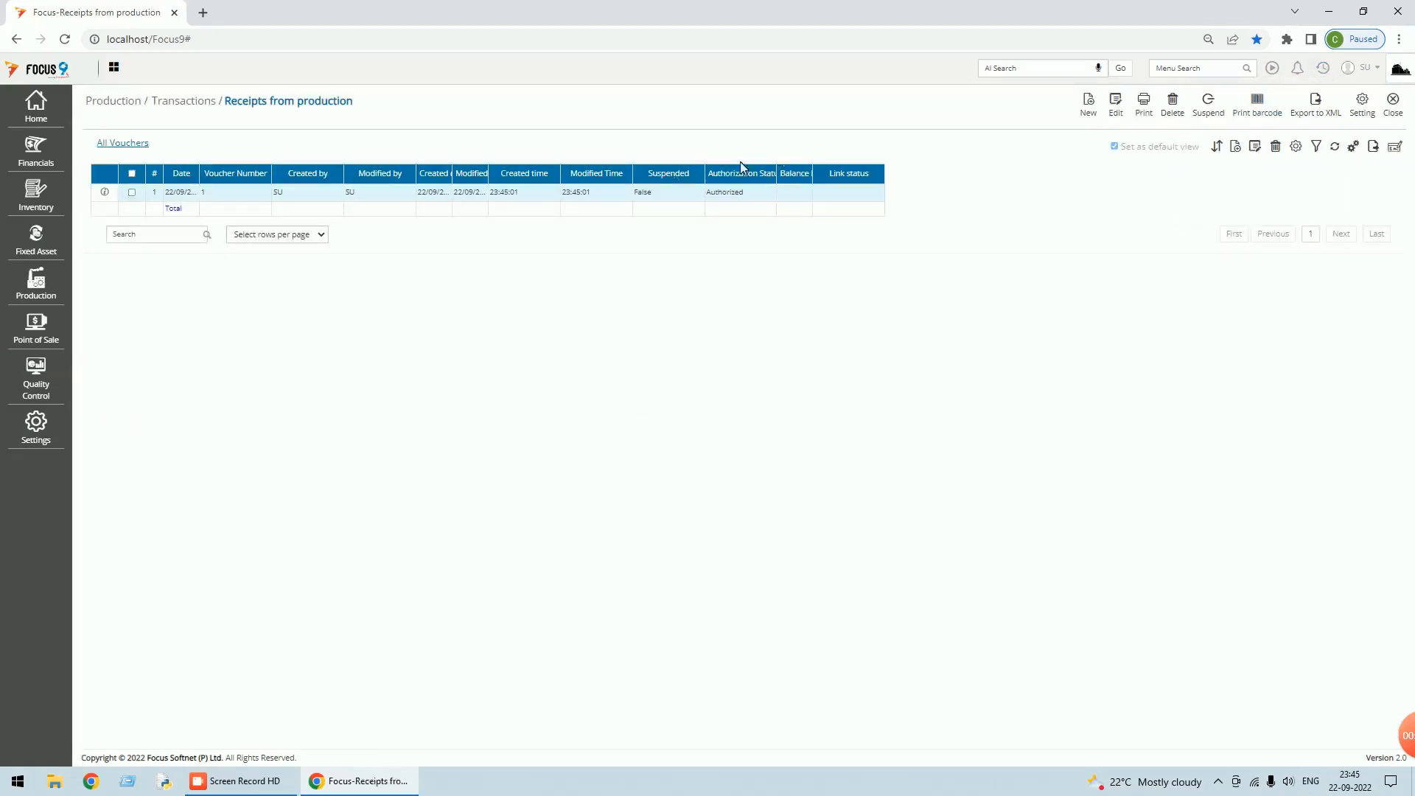
{"action": "left_click", "coordinate": [1089, 109]}
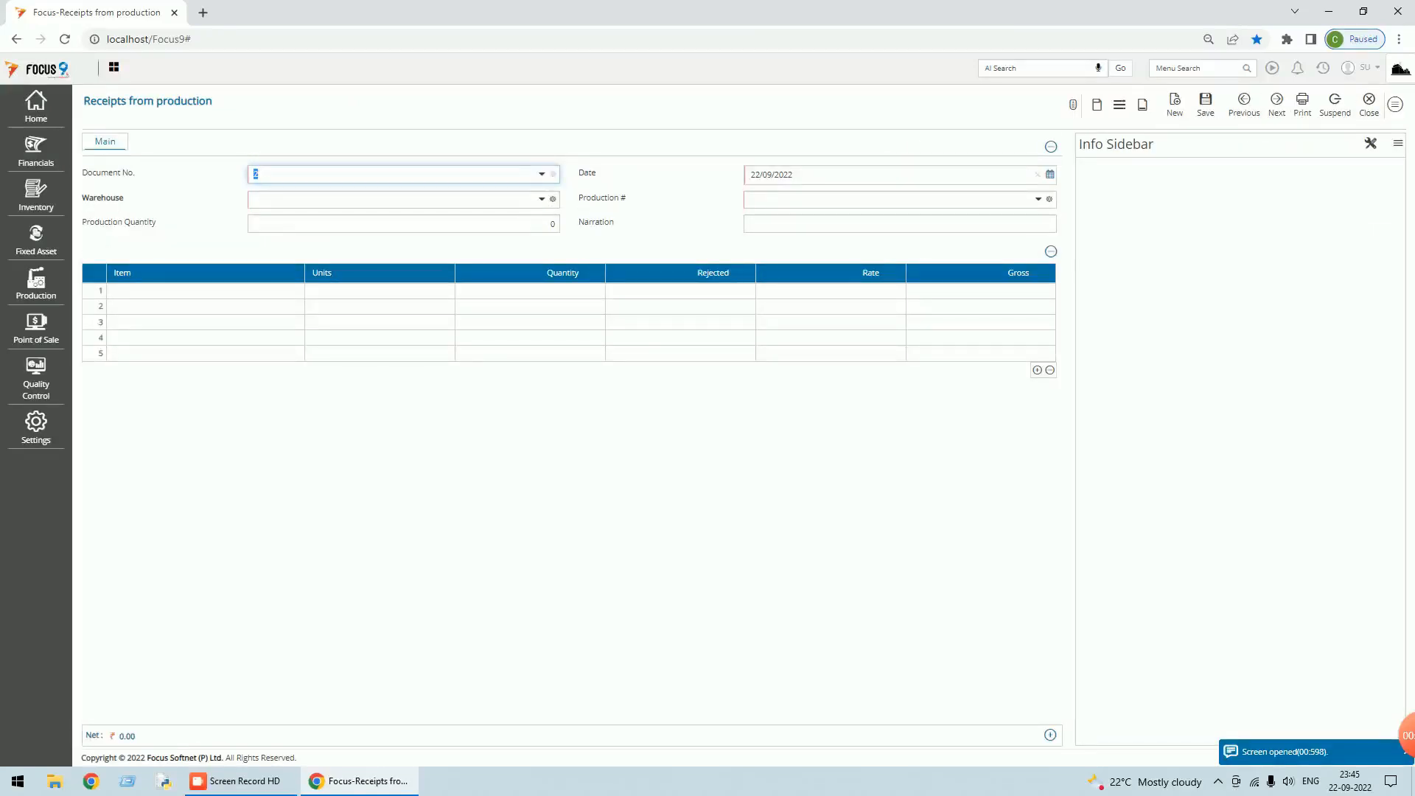
Select the Production Floor warehouse and production order 1 on the second receipt voucher.
{"action": "left_click", "coordinate": [542, 199]}
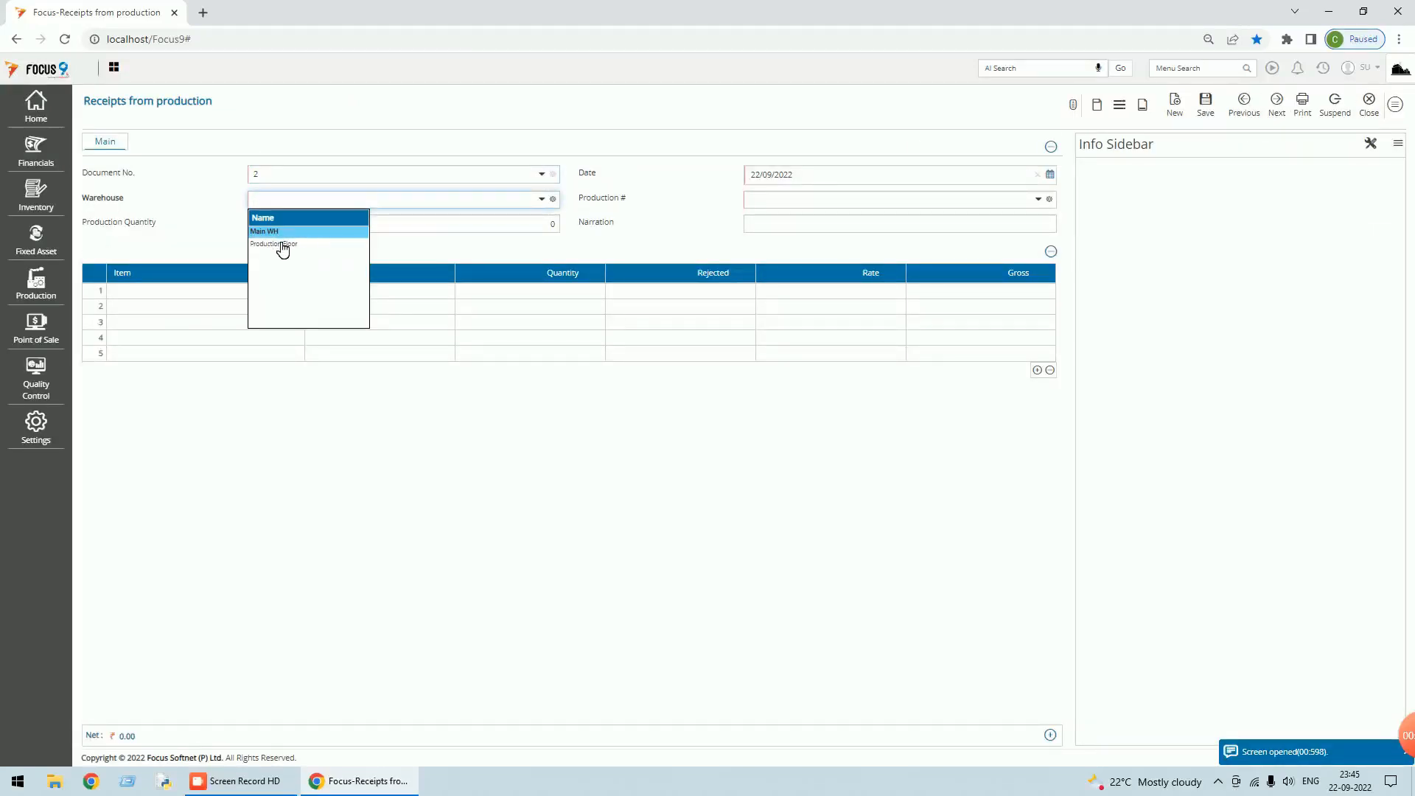
{"action": "left_click", "coordinate": [281, 244]}
{"action": "left_click", "coordinate": [1038, 199]}
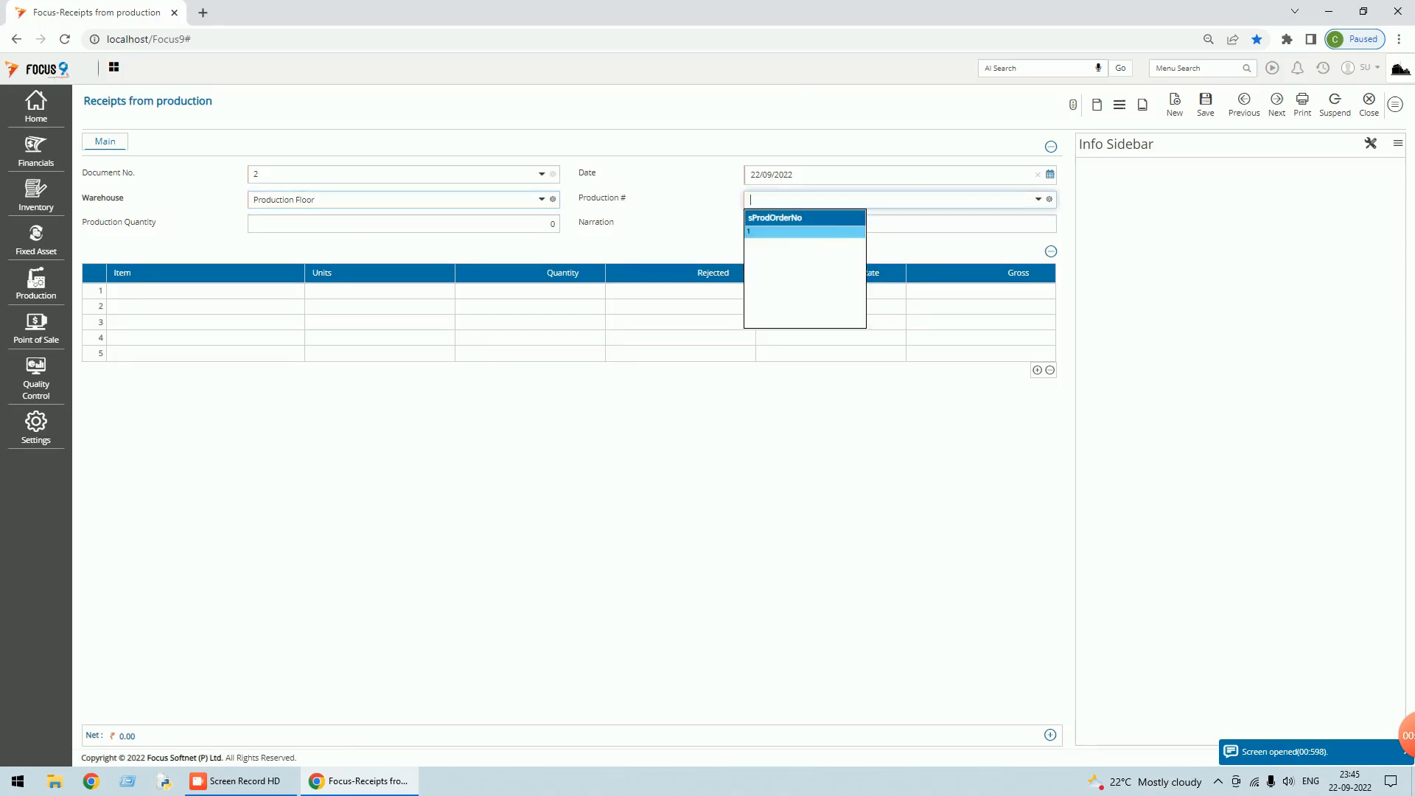
{"action": "left_click", "coordinate": [754, 233]}
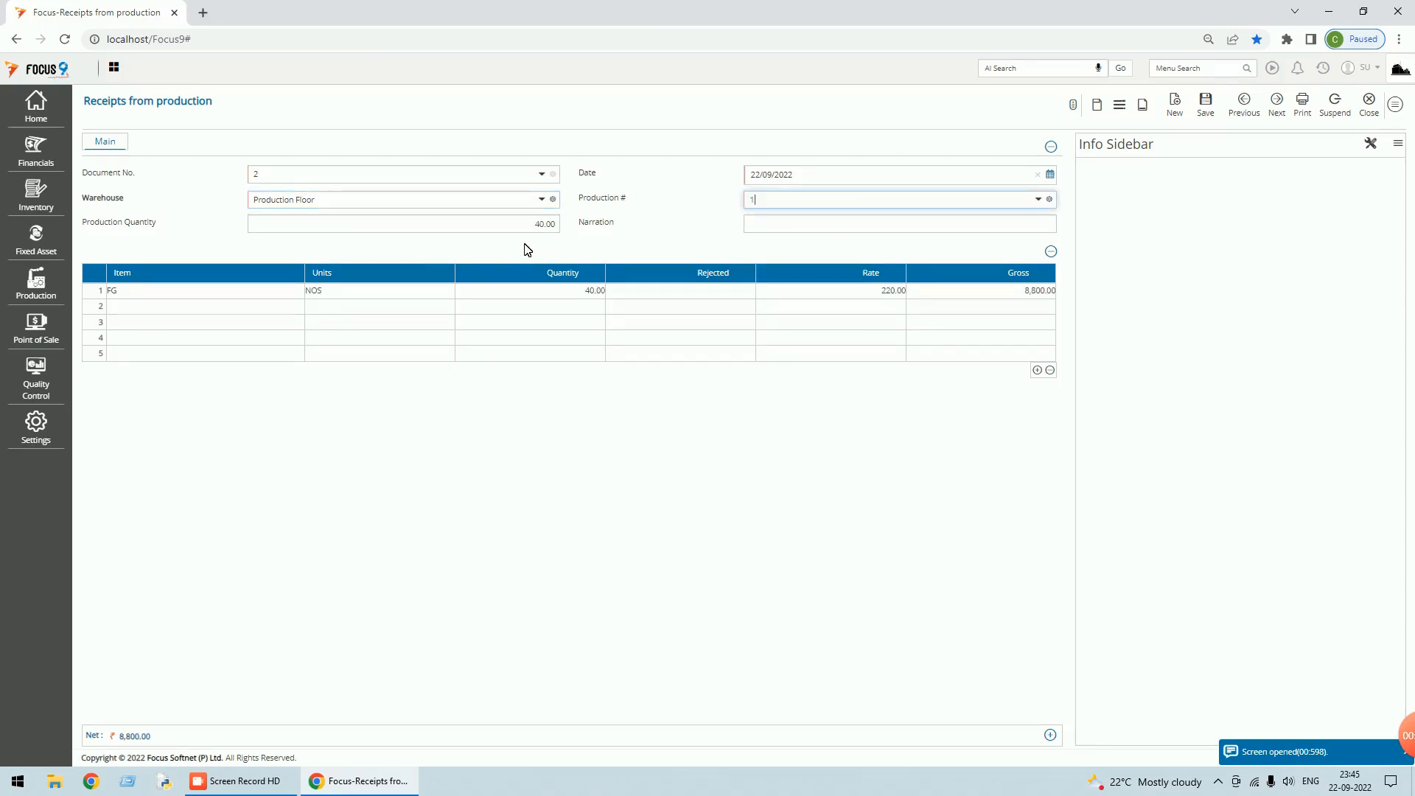
Save the second receipt voucher for the remaining quantity and close the voucher screens.
{"action": "left_click", "coordinate": [1207, 111]}
{"action": "left_click", "coordinate": [1369, 109]}
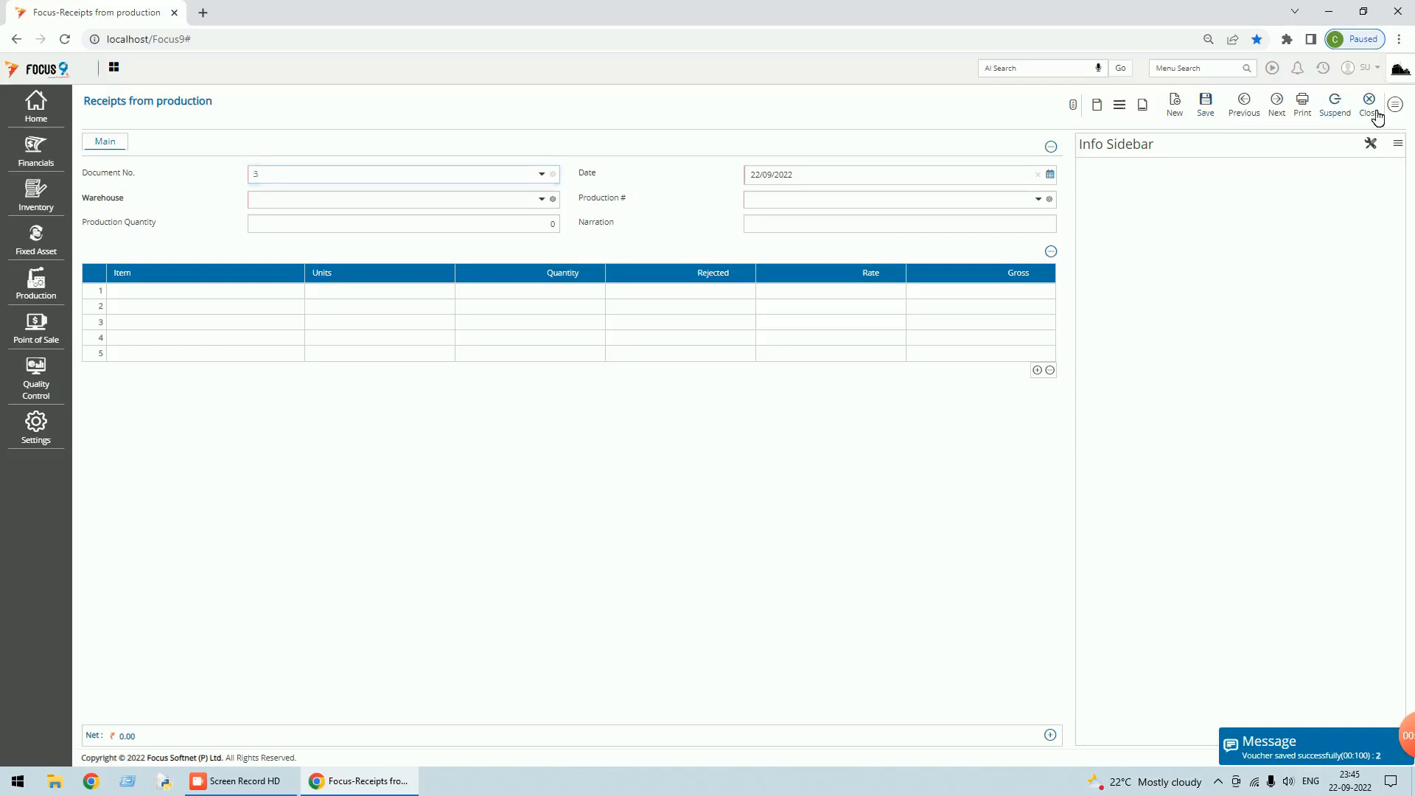
{"action": "left_click", "coordinate": [1389, 109]}
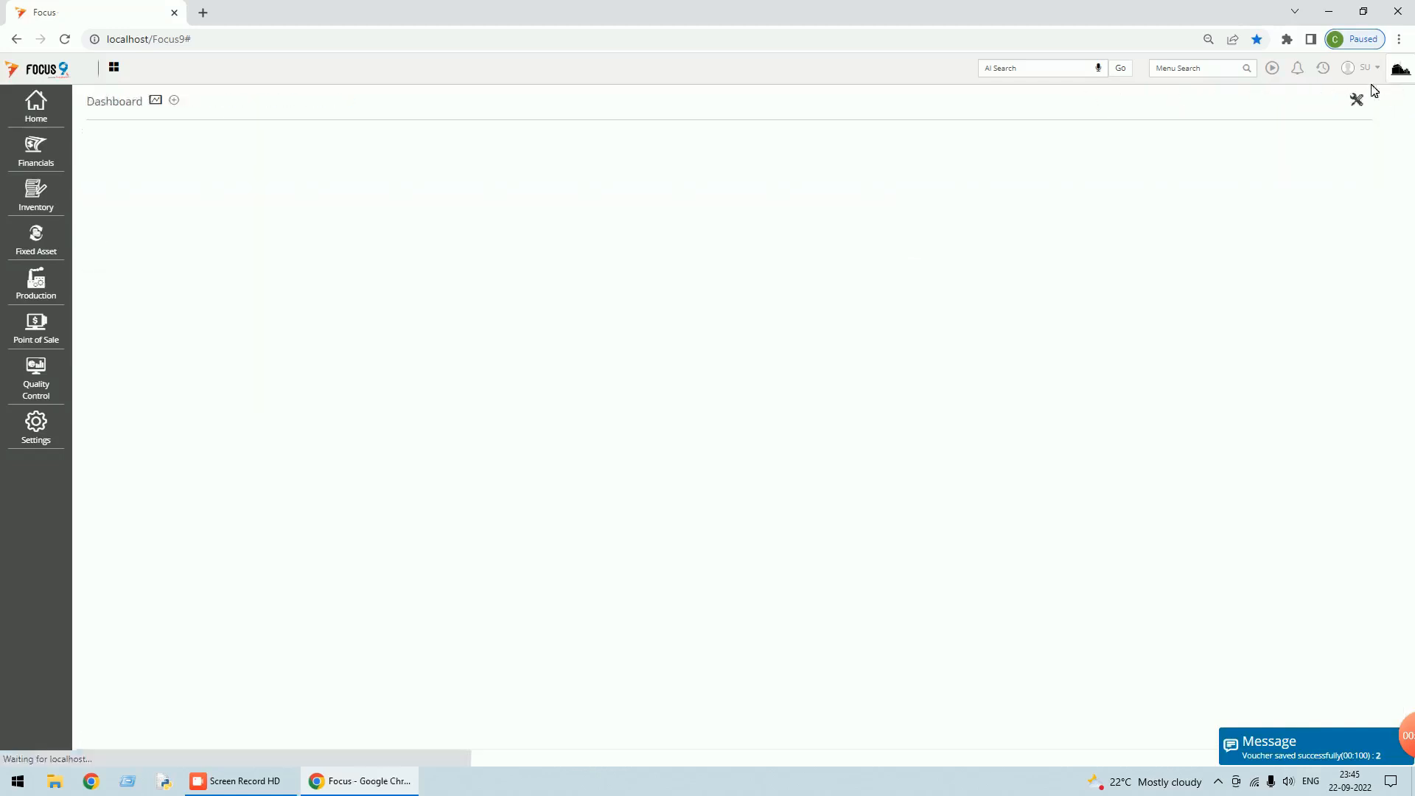
Rerun the Production order status report for all items, check the FG order's received quantity and status, and close the report.
{"action": "left_click", "coordinate": [1325, 70]}
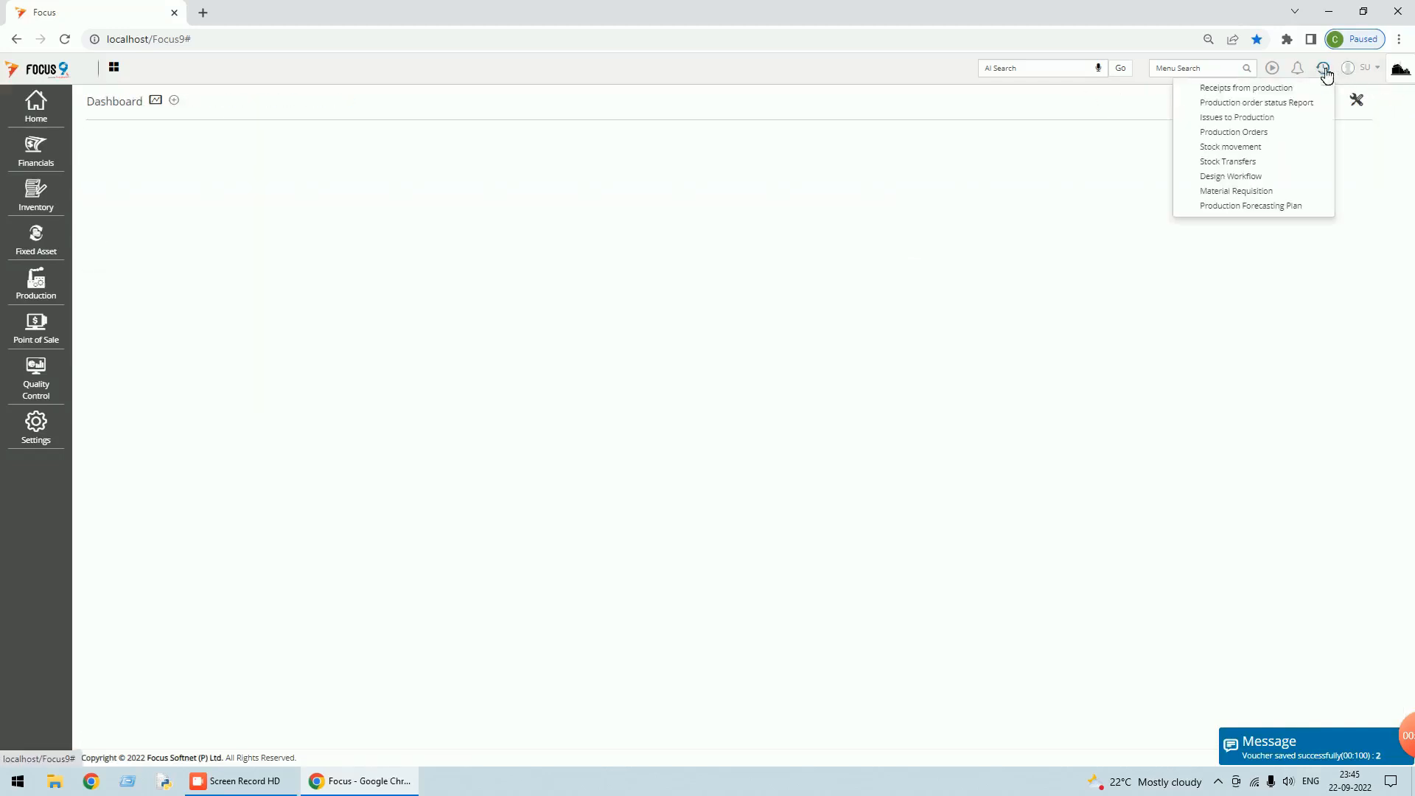
{"action": "left_click", "coordinate": [1262, 103]}
{"action": "scroll", "coordinate": [1349, 411], "scroll_direction": "down", "scroll_amount": 1}
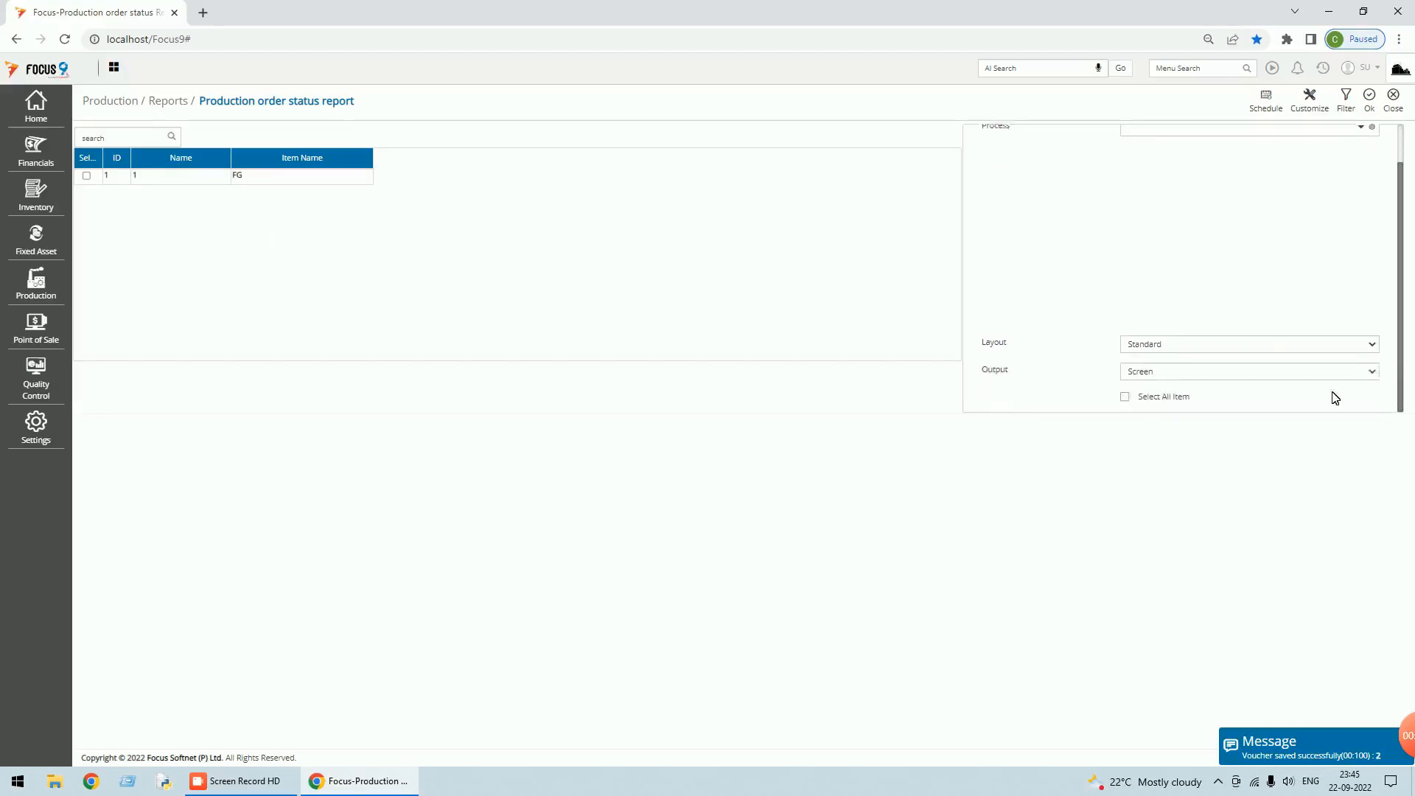
{"action": "left_click", "coordinate": [1126, 397]}
{"action": "left_click", "coordinate": [1370, 102]}
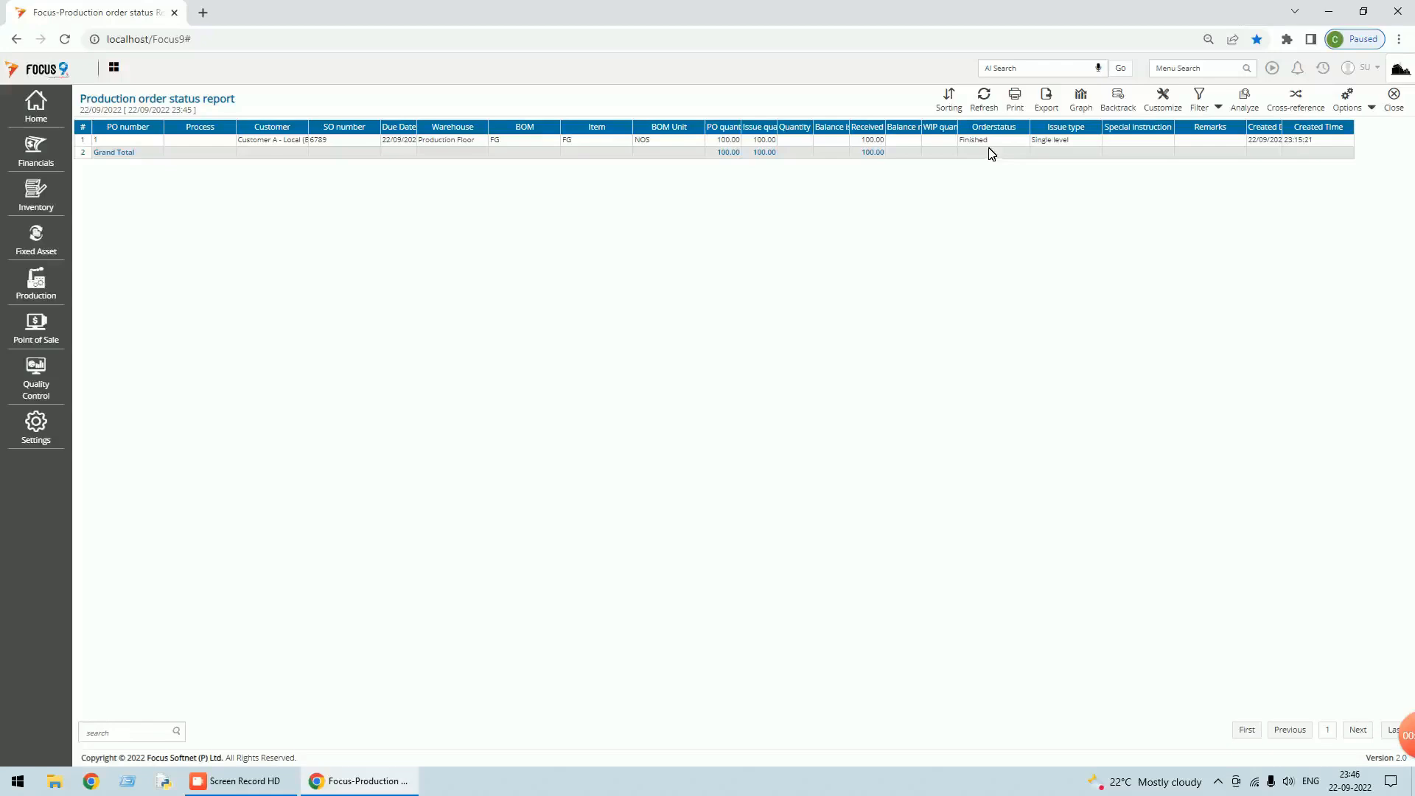
{"action": "left_click", "coordinate": [1393, 98]}
{"action": "left_click", "coordinate": [1395, 104]}
Find the Stock Ledger report and run it for item FG to review its production receipts and balance.
{"action": "left_click", "coordinate": [1194, 68]}
{"action": "type", "text": "s"}
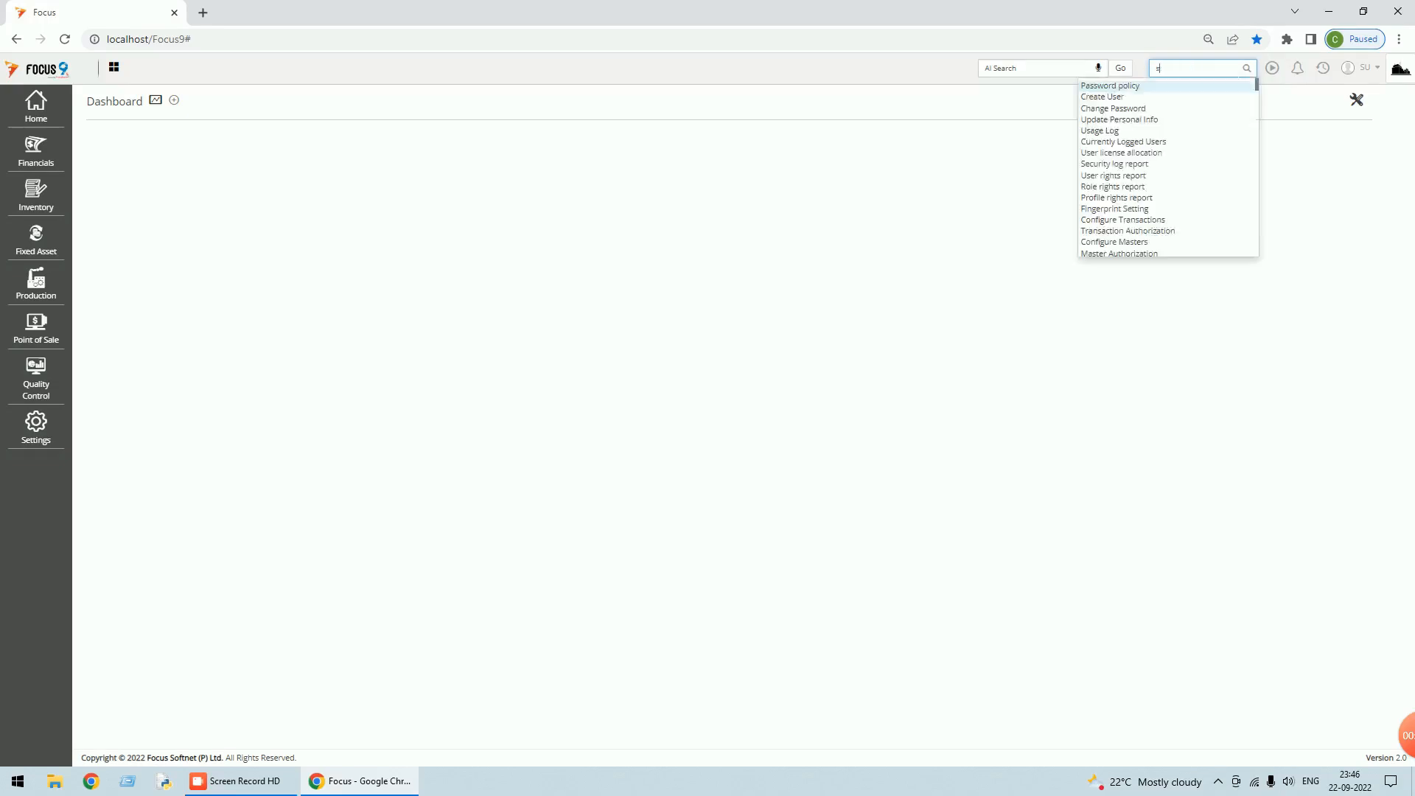
{"action": "type", "text": "tock"}
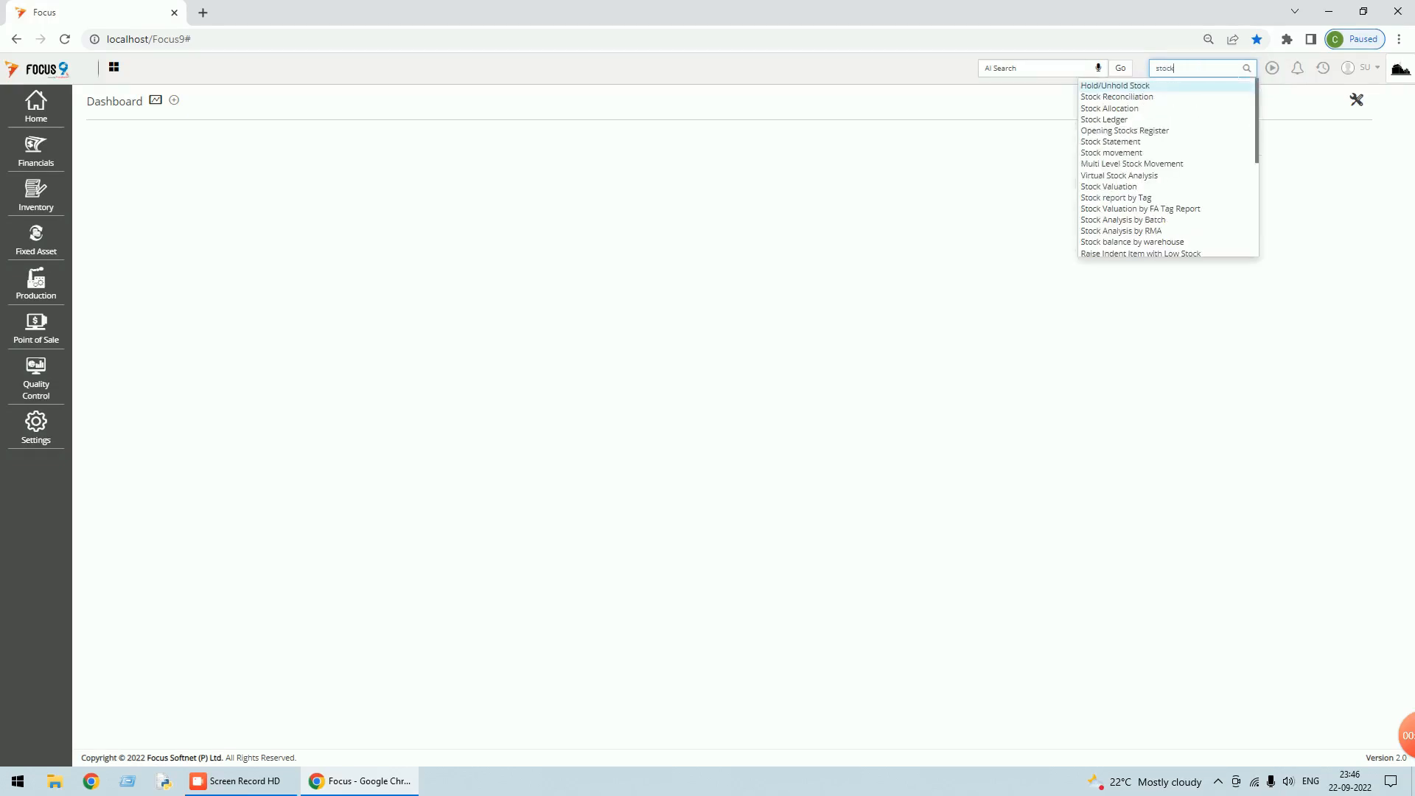
{"action": "left_click", "coordinate": [1099, 119]}
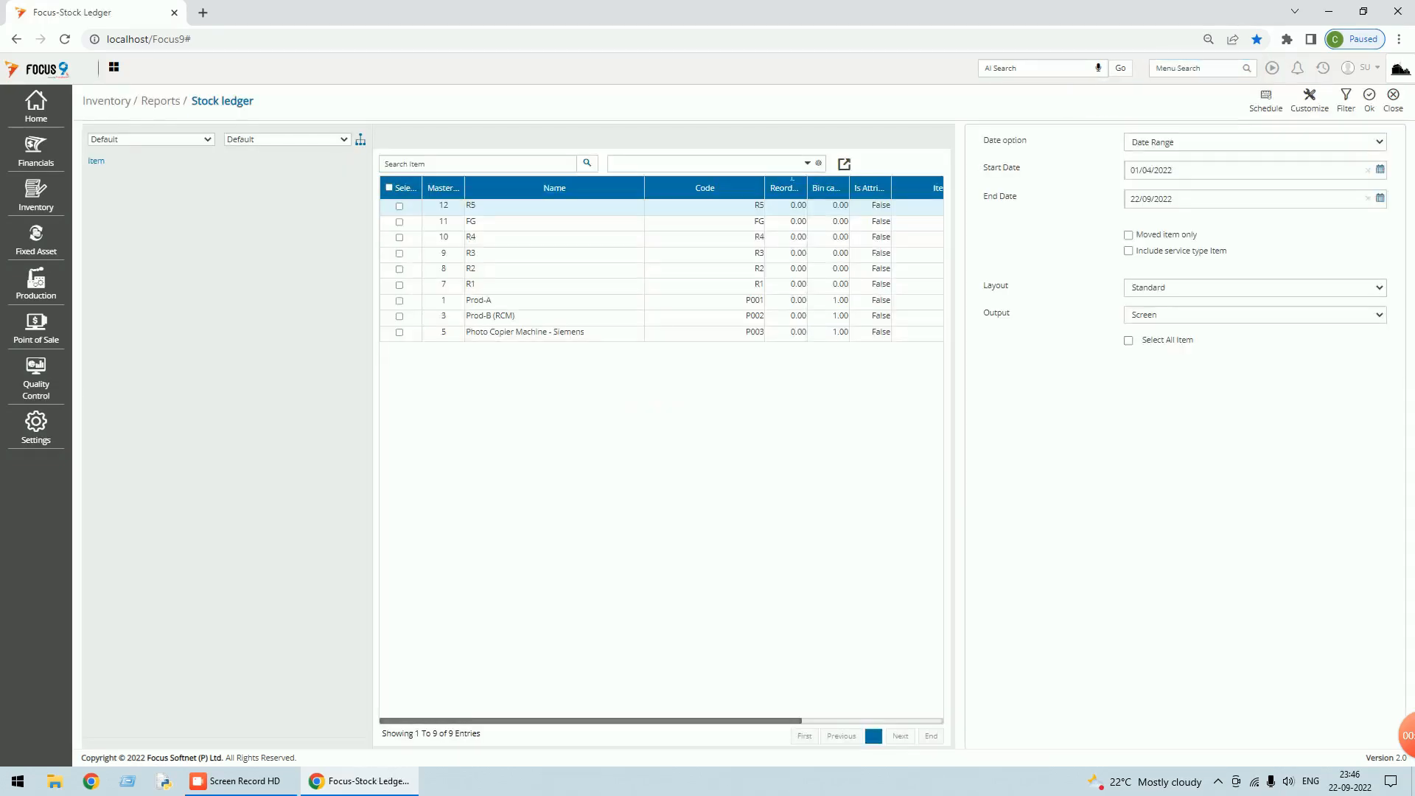
{"action": "left_click", "coordinate": [400, 223]}
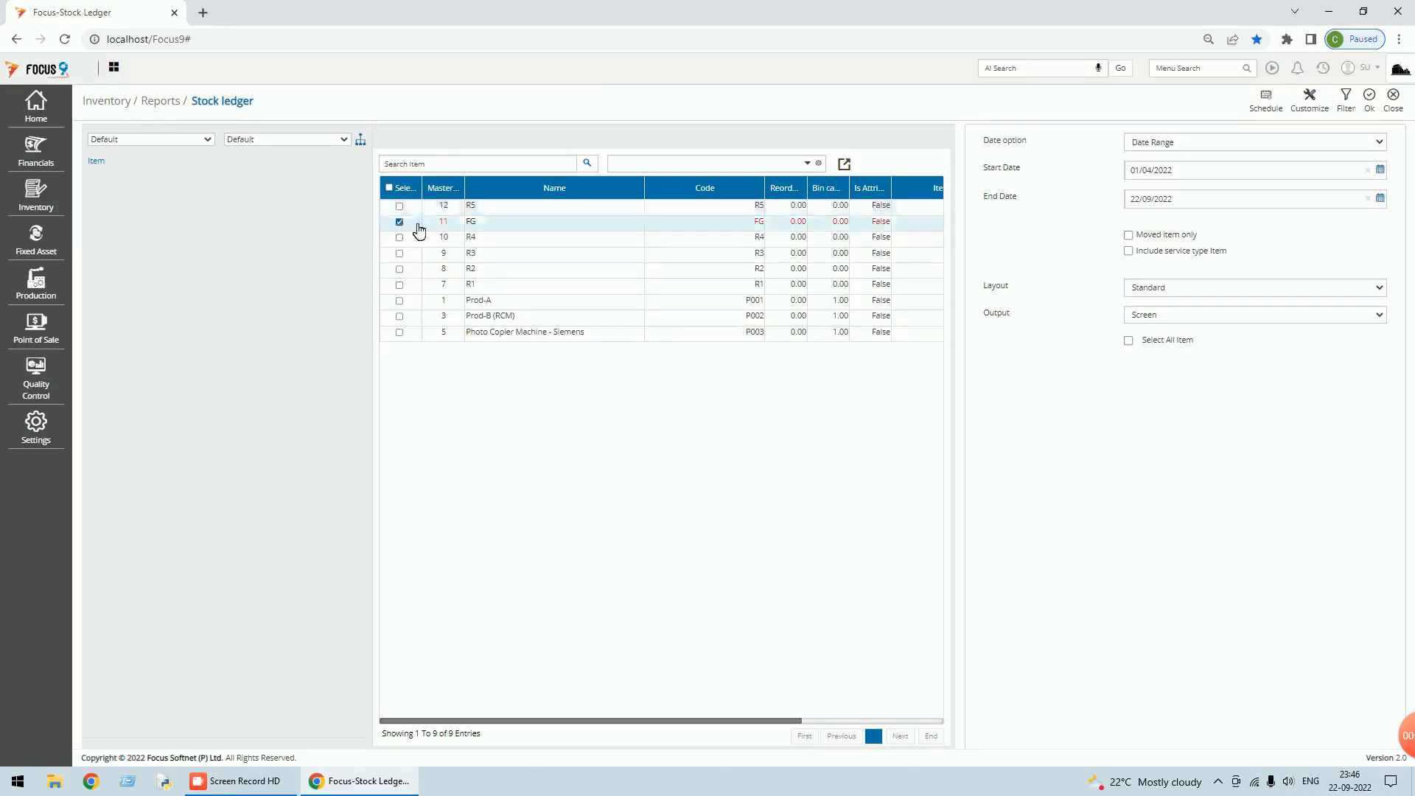
{"action": "left_click", "coordinate": [1369, 99]}
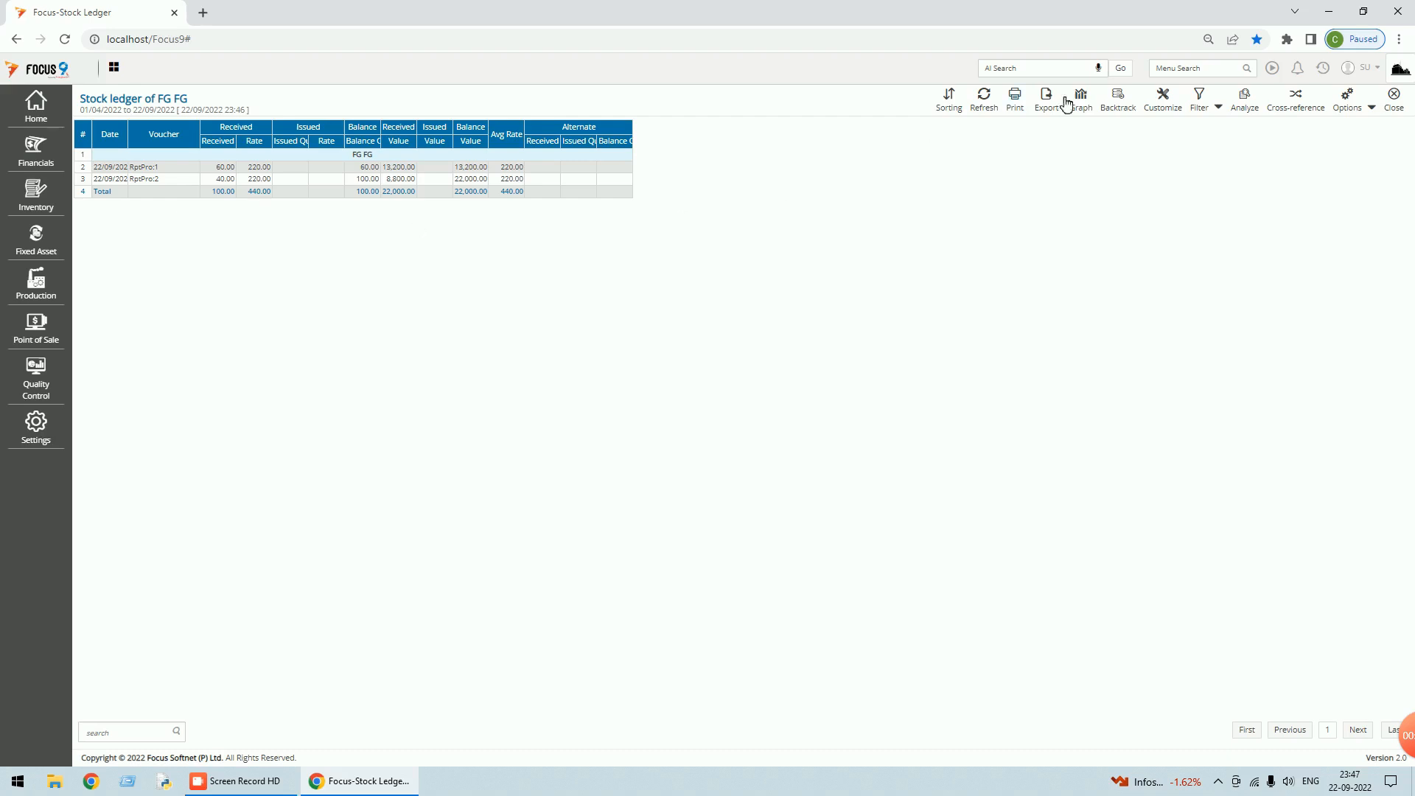
Close the Stock Ledger report and log out of the application.
{"action": "left_click", "coordinate": [1394, 111]}
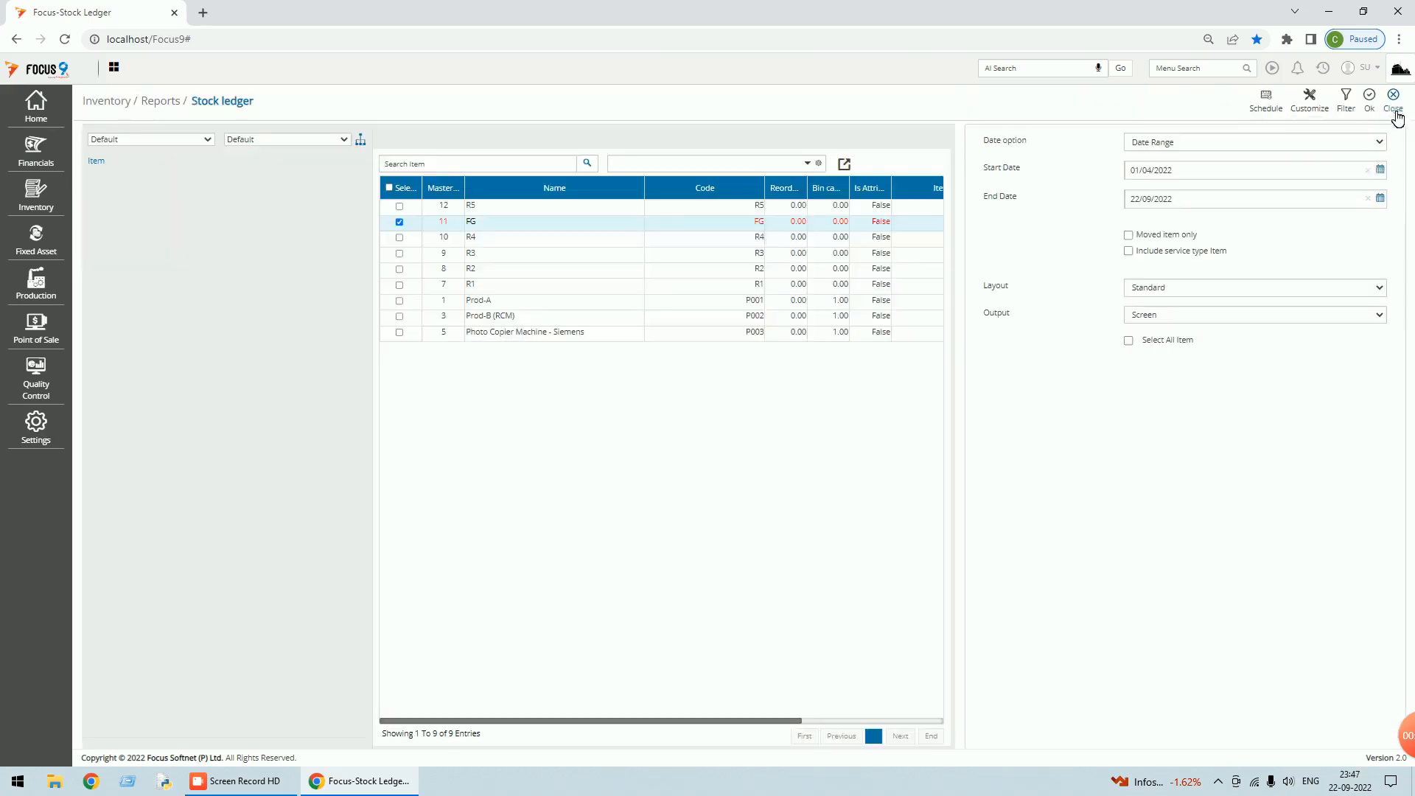
{"action": "left_click", "coordinate": [1396, 112]}
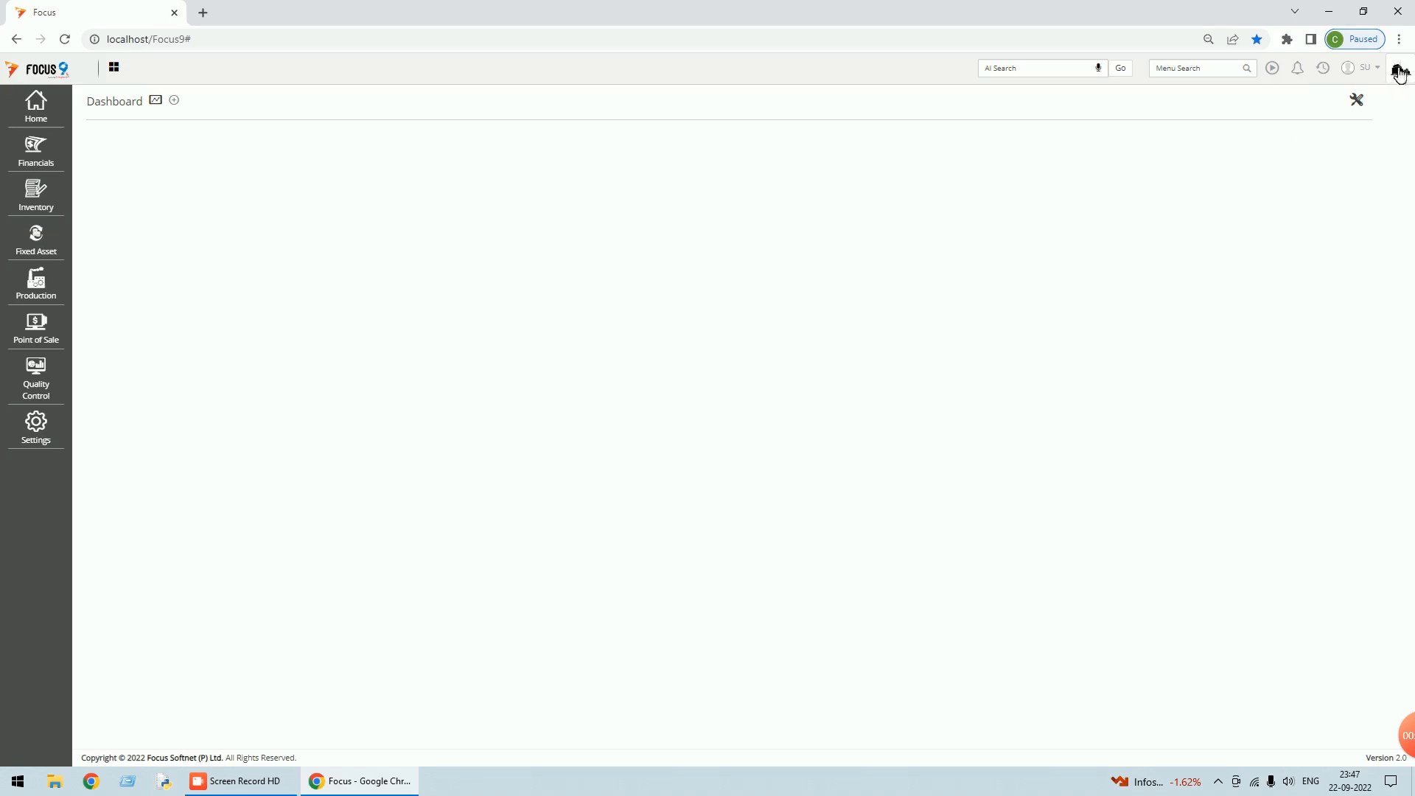
{"action": "left_click", "coordinate": [1374, 67]}
{"action": "left_click", "coordinate": [1300, 129]}
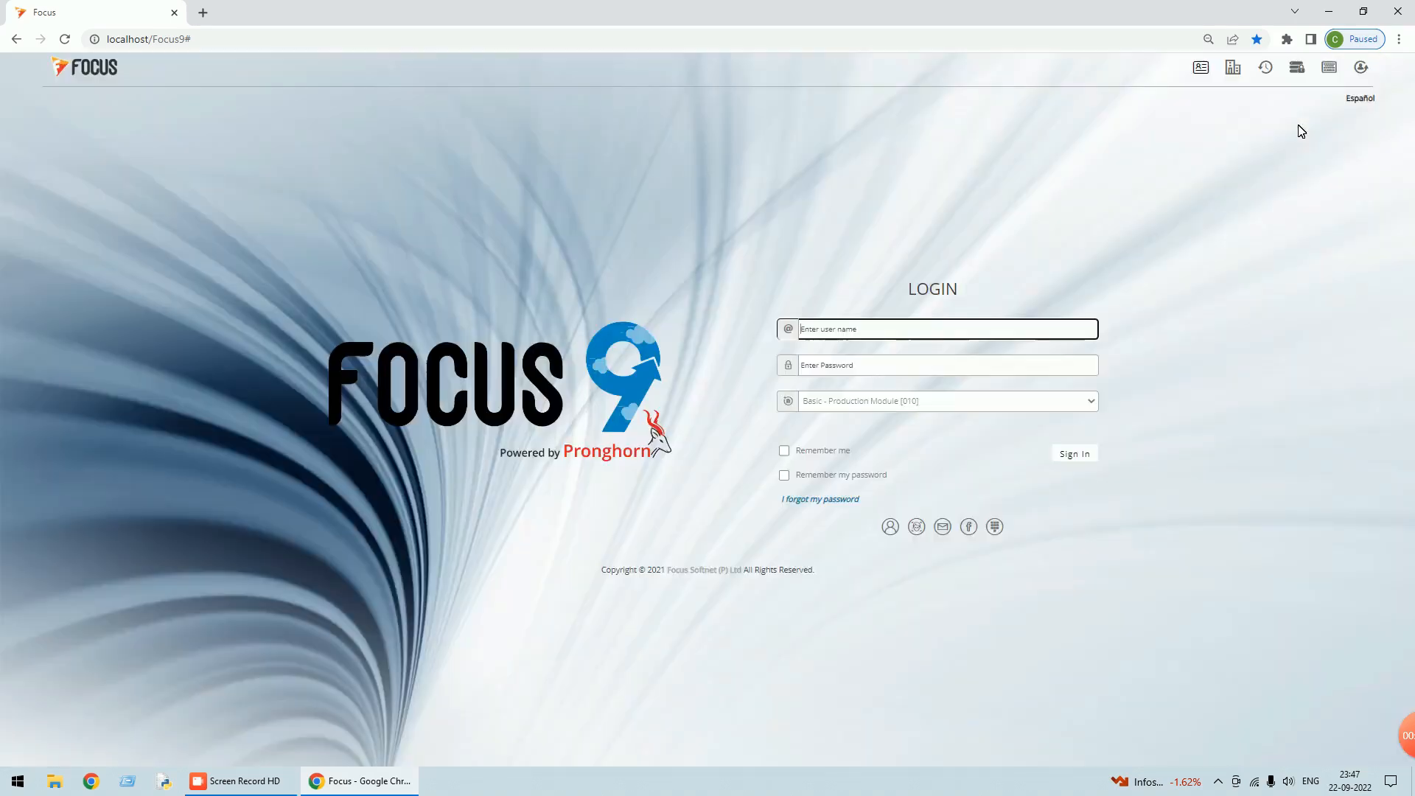